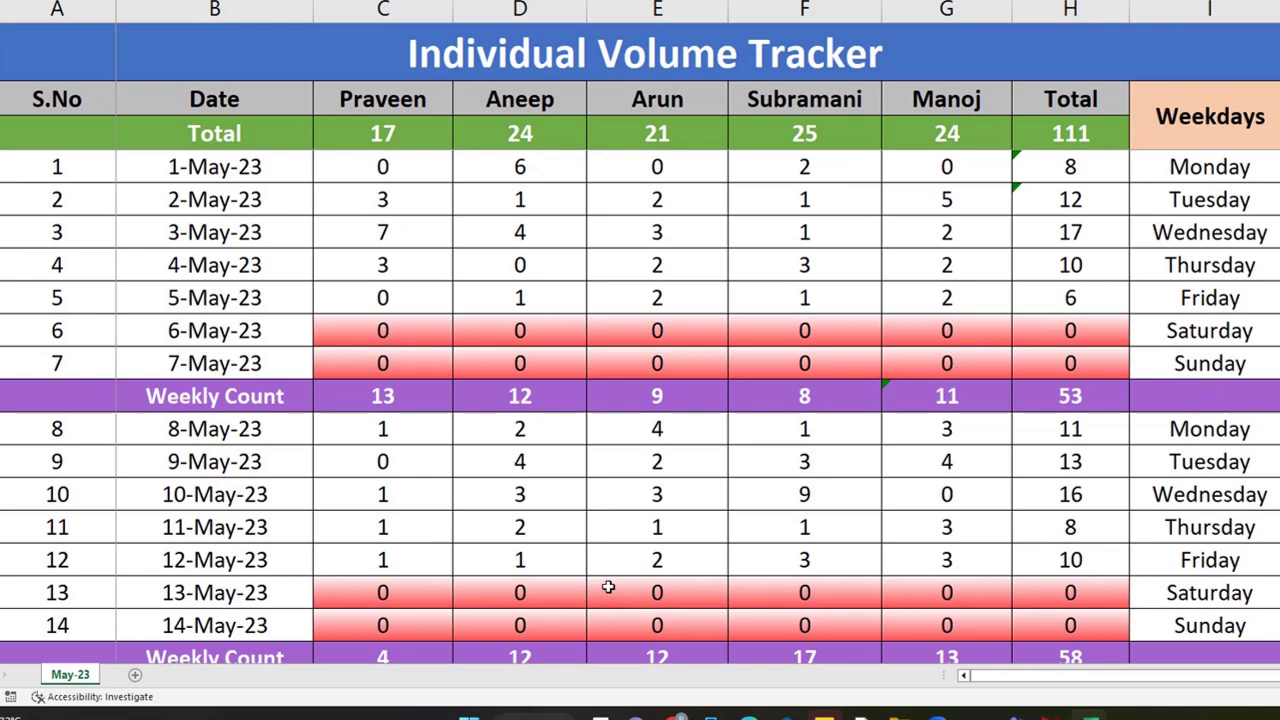
- Enter 70 for Praveen on 29-May-23
scroll(604, 541, down, 2)
scroll(725, 509, up, 2)
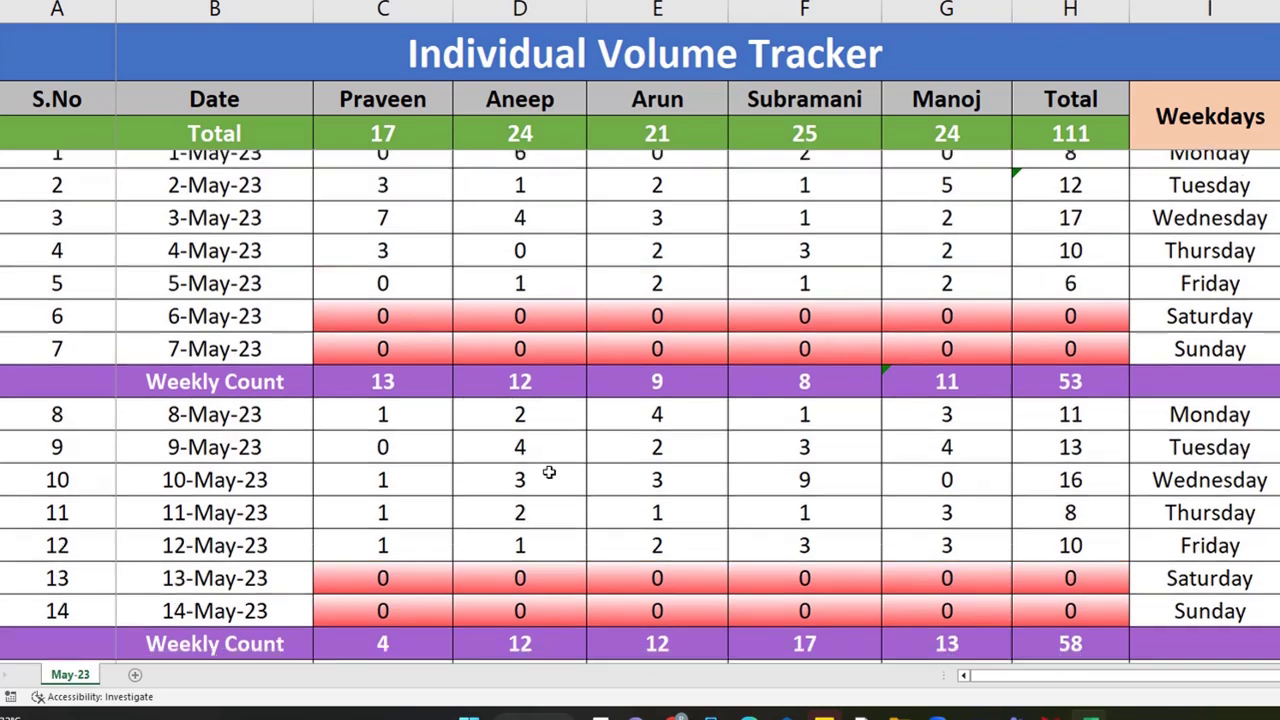
scroll(523, 463, down, 4)
scroll(514, 449, down, 3)
scroll(499, 473, down, 3)
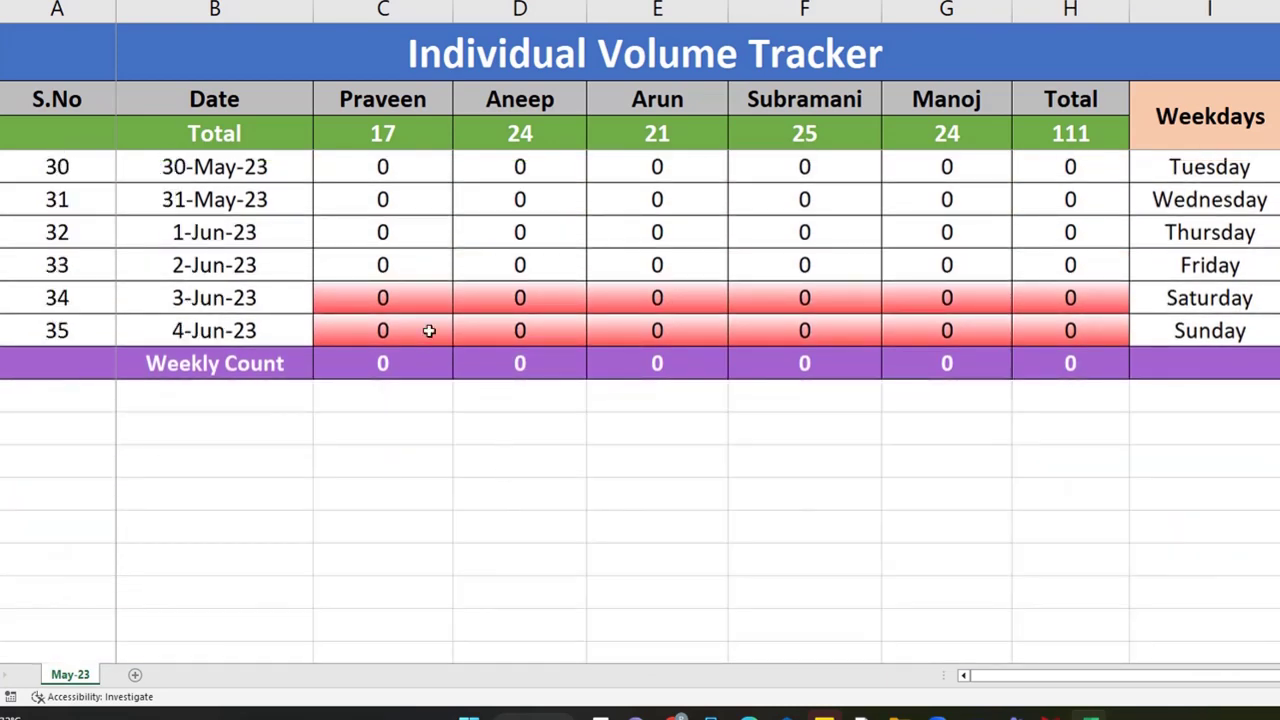
scroll(428, 330, up, 2)
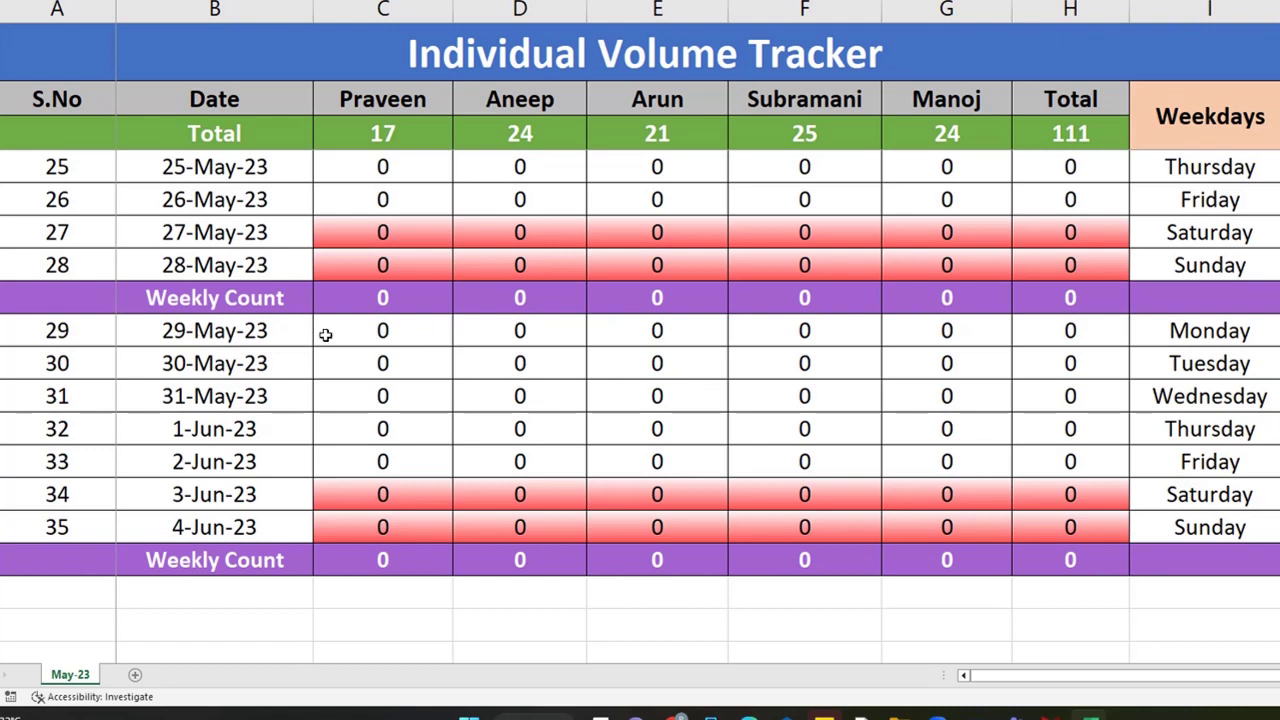
click(412, 336)
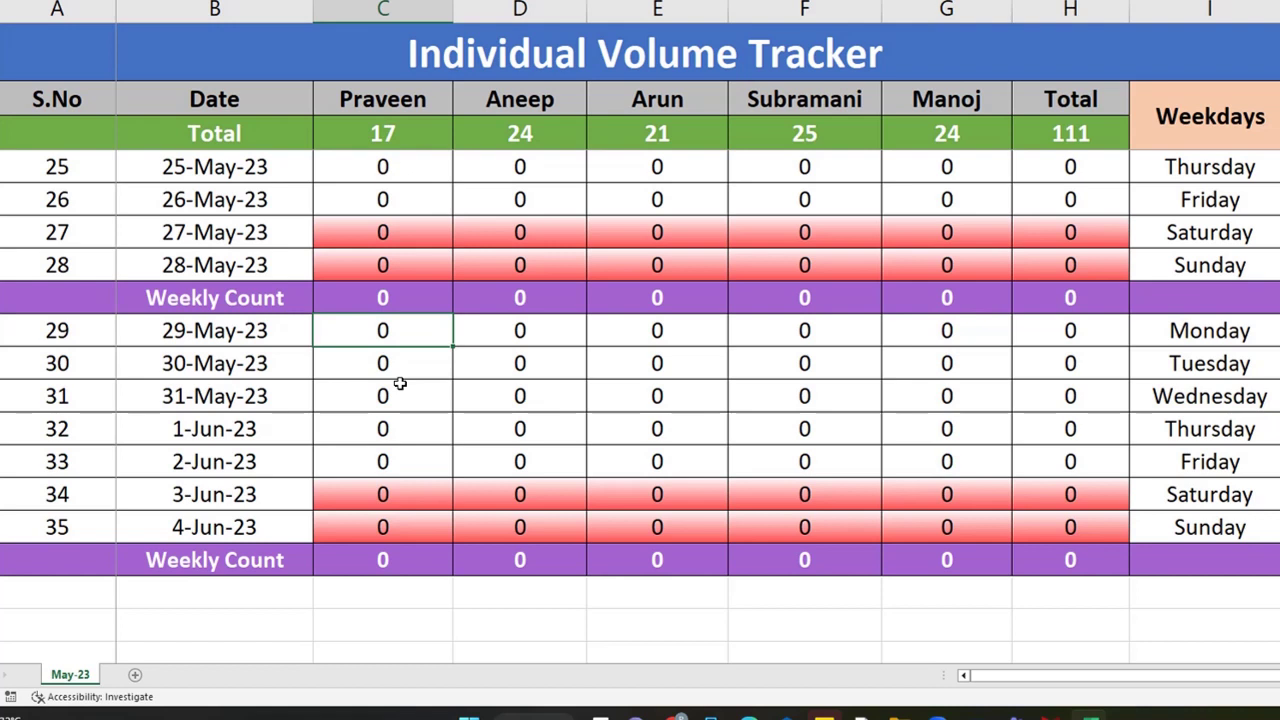
text(7)
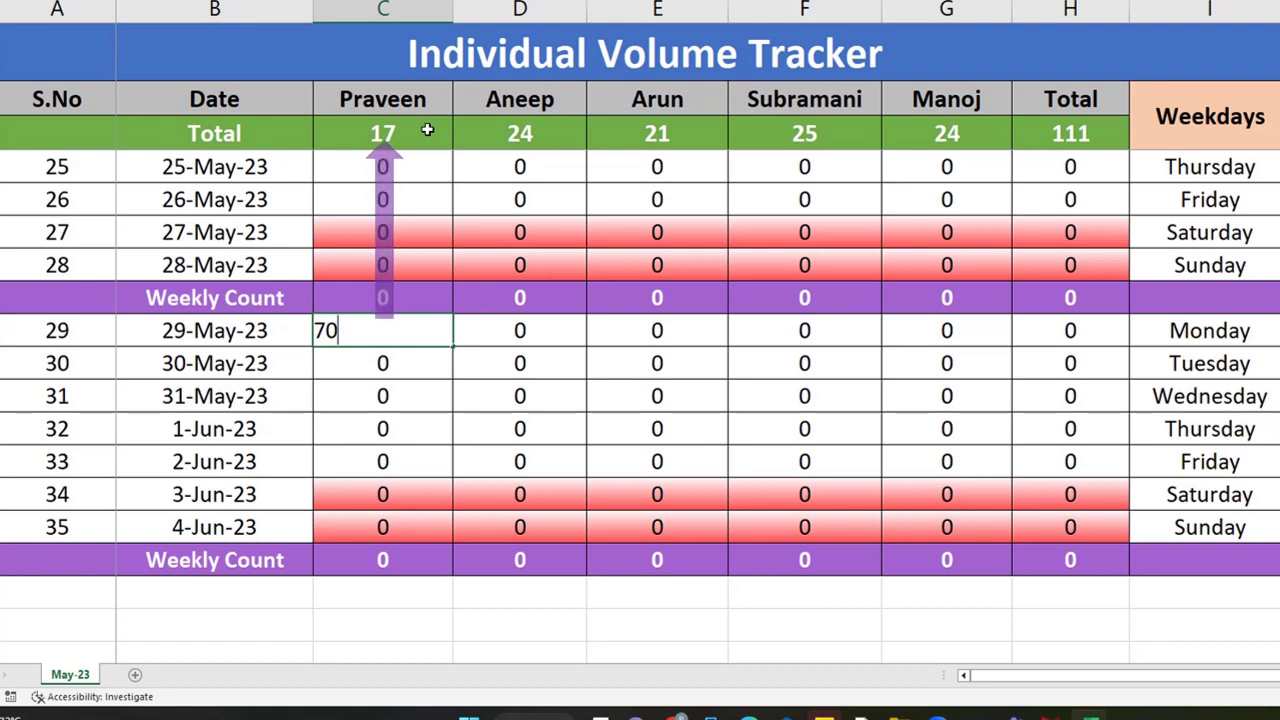
key(Return)
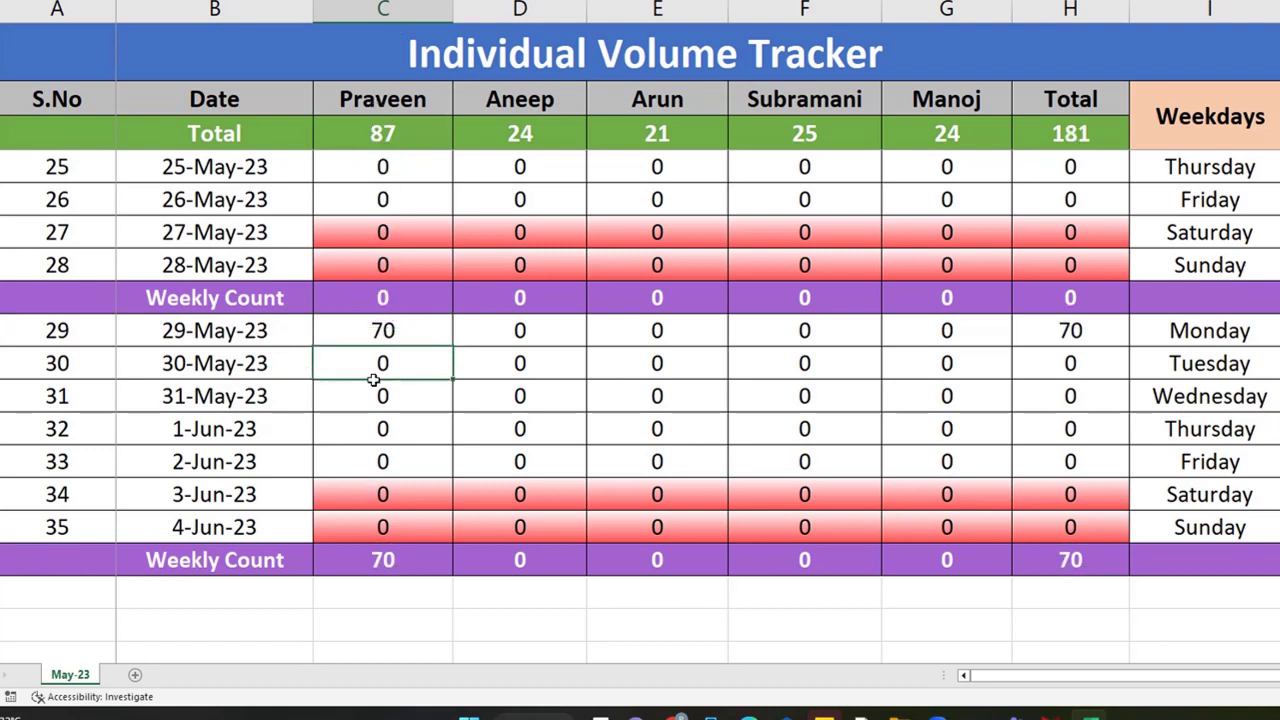
- Check Praveen's updated total of 87 and the weekly count
click(383, 132)
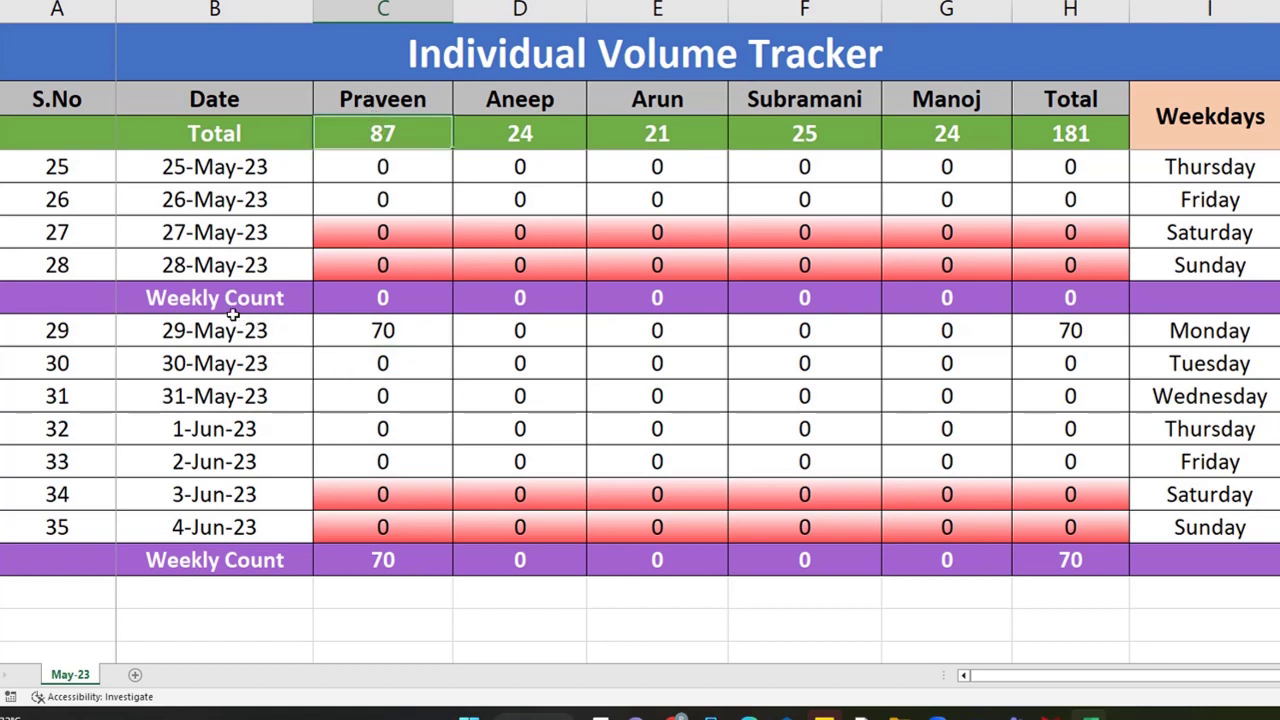
click(393, 558)
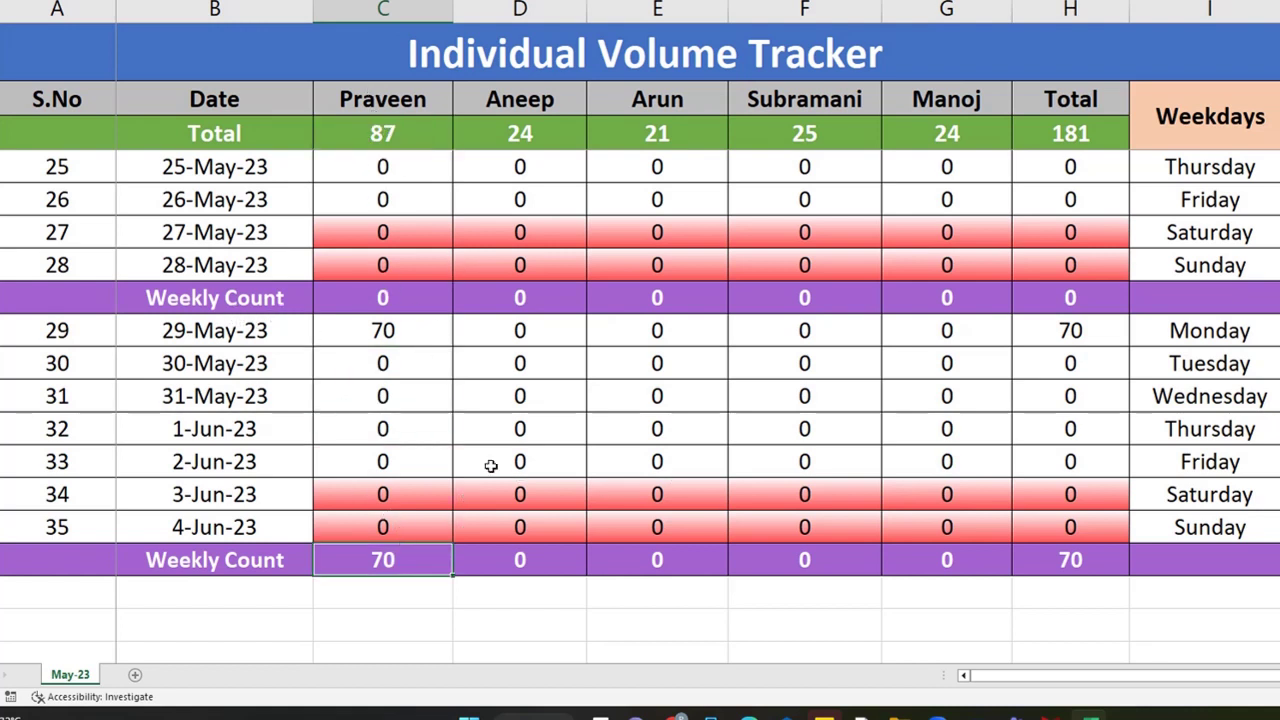
scroll(748, 383, up, 4)
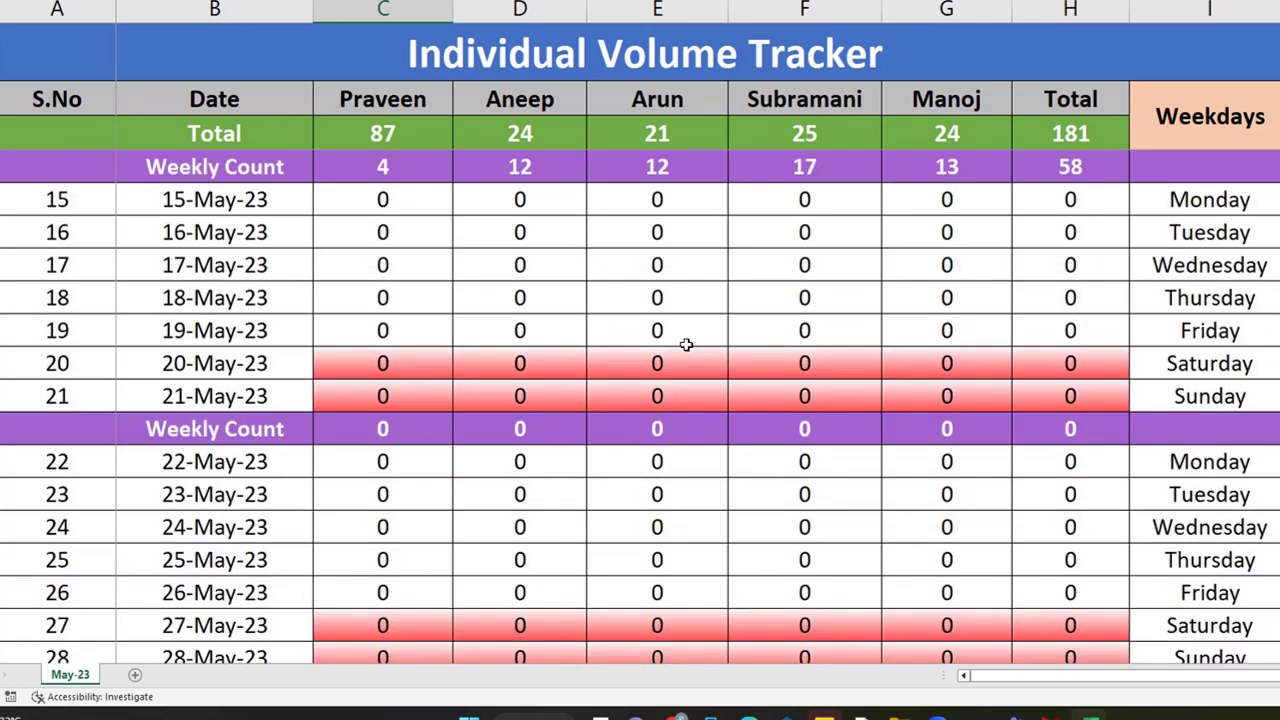
scroll(740, 361, up, 5)
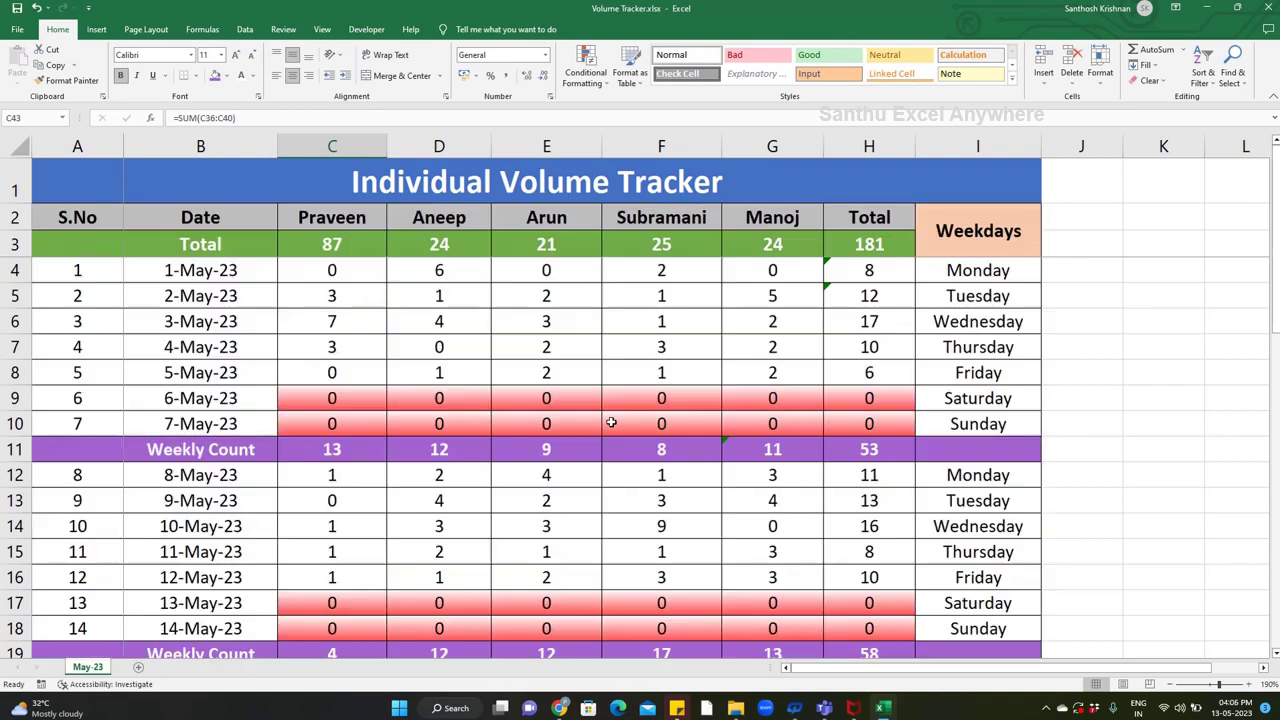
click(439, 296)
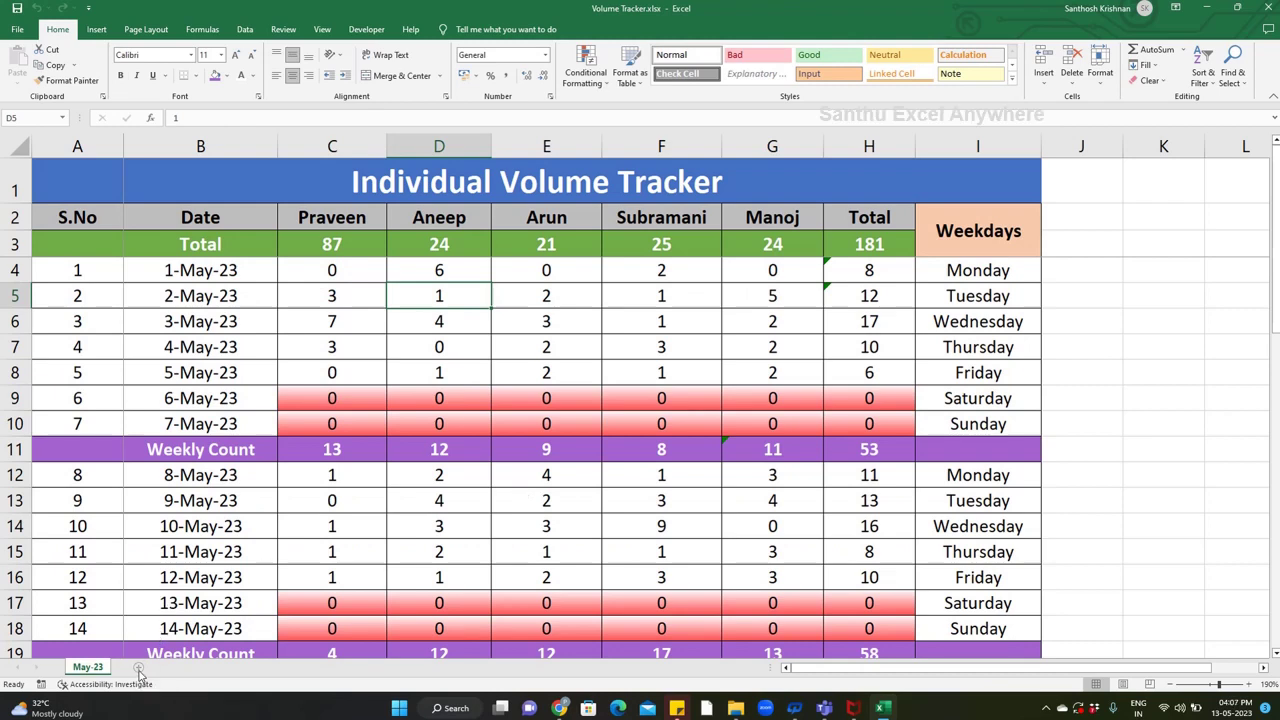
- Add a new blank worksheet, Sheet4, and zoom in on it
click(139, 668)
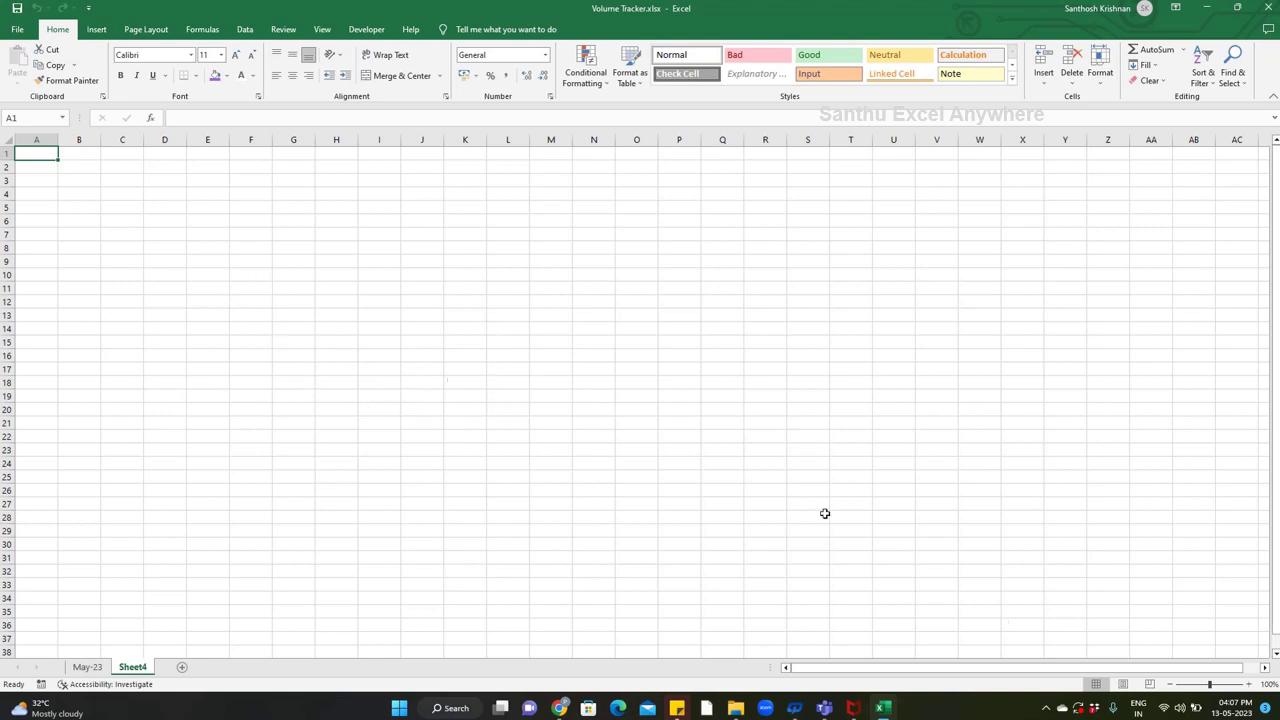
click(1248, 686)
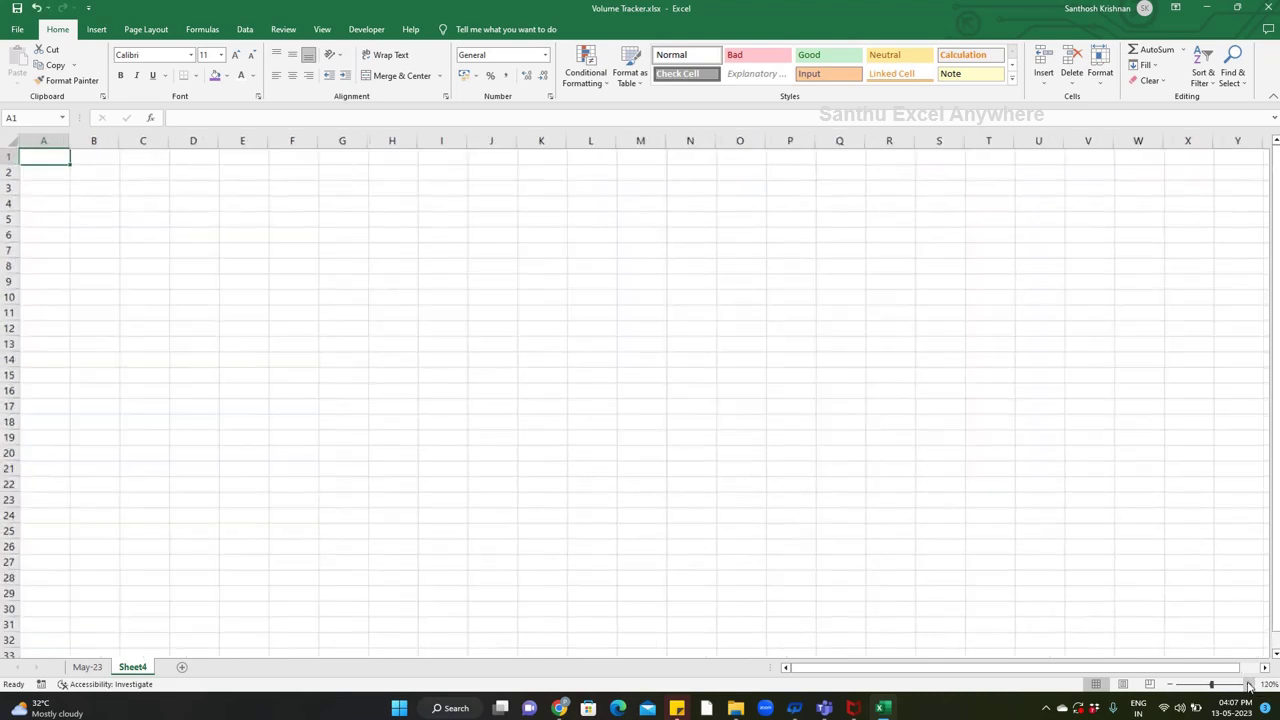
click(1248, 686)
click(1248, 686)
click(1248, 686)
click(1248, 686)
click(1248, 686)
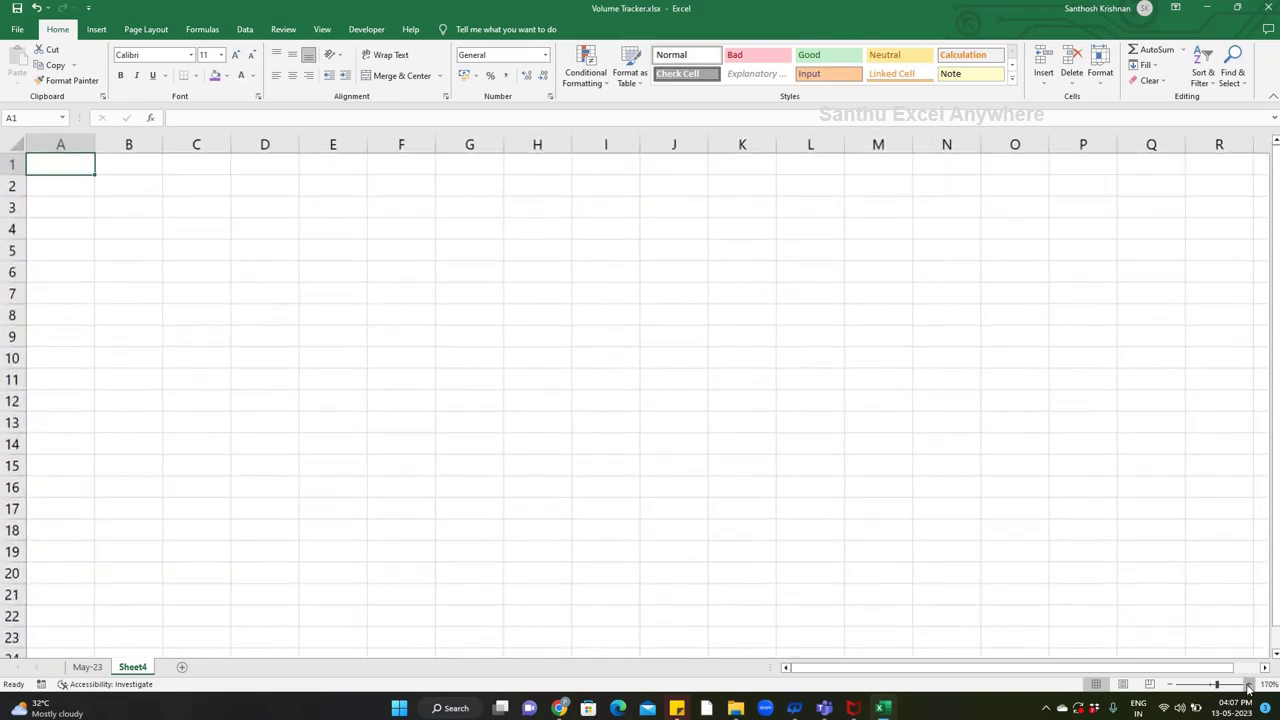
click(1248, 686)
click(1248, 686)
click(1248, 686)
click(1248, 686)
click(1248, 686)
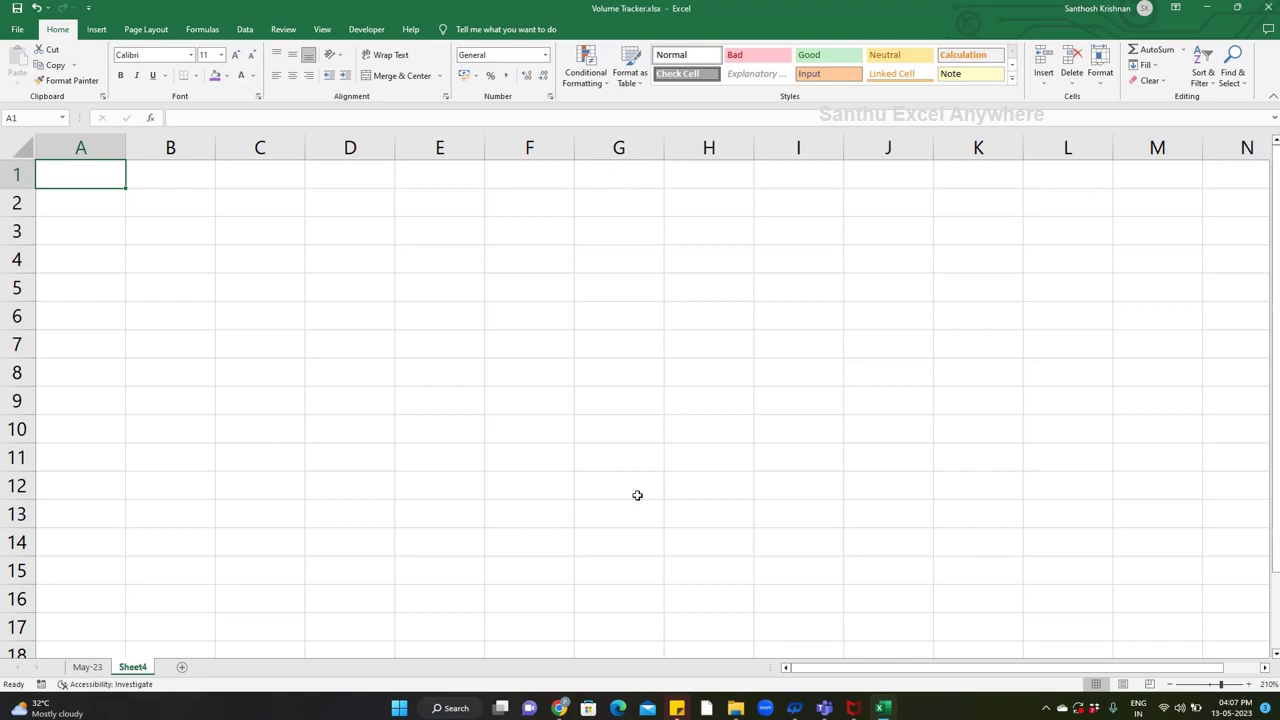
scroll(119, 178, down, 2)
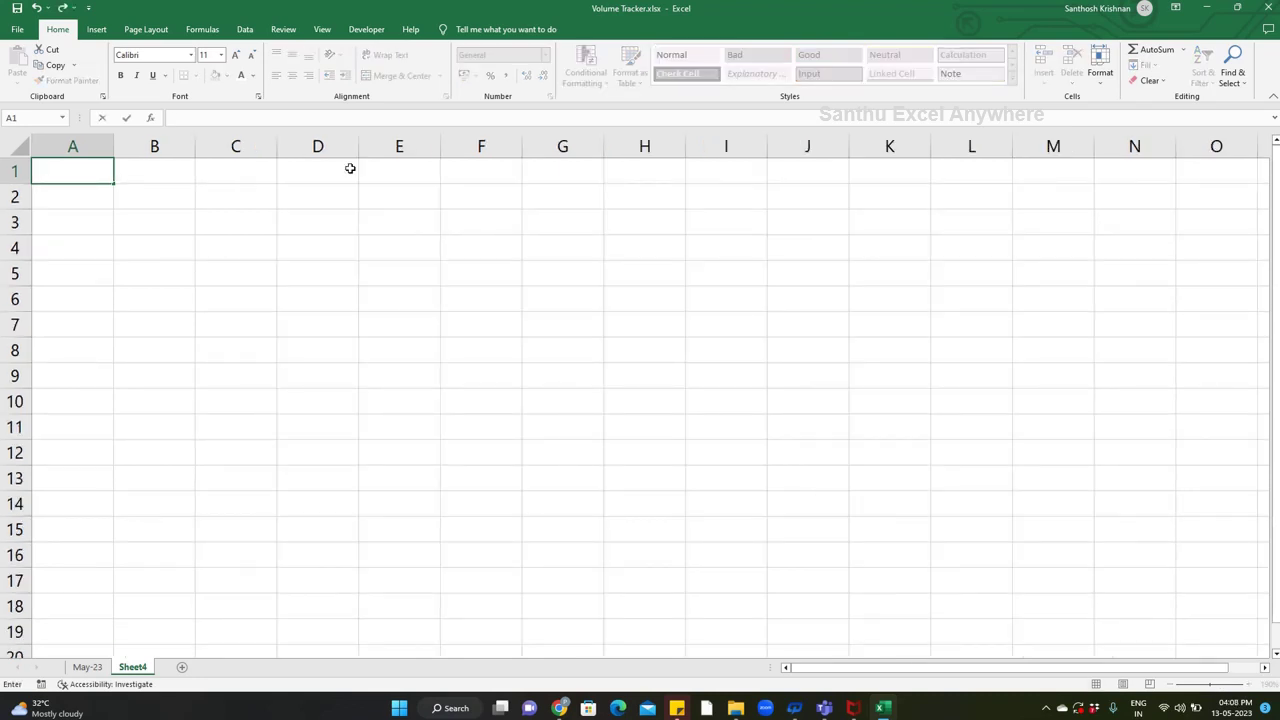
- Type 'Individual Volume Tracker' in A1 and merge and centre it across A1:I1
text(Individual Volume Tracker)
key(Tab)
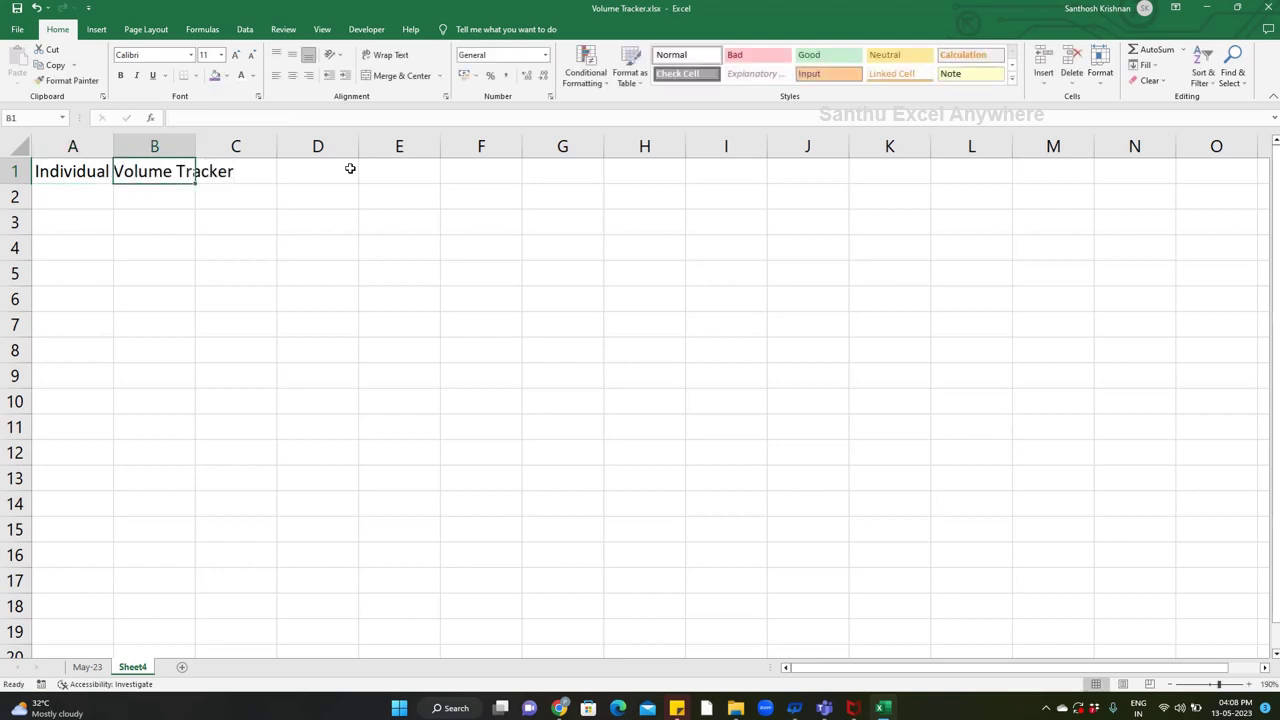
drag(72, 171, 726, 171)
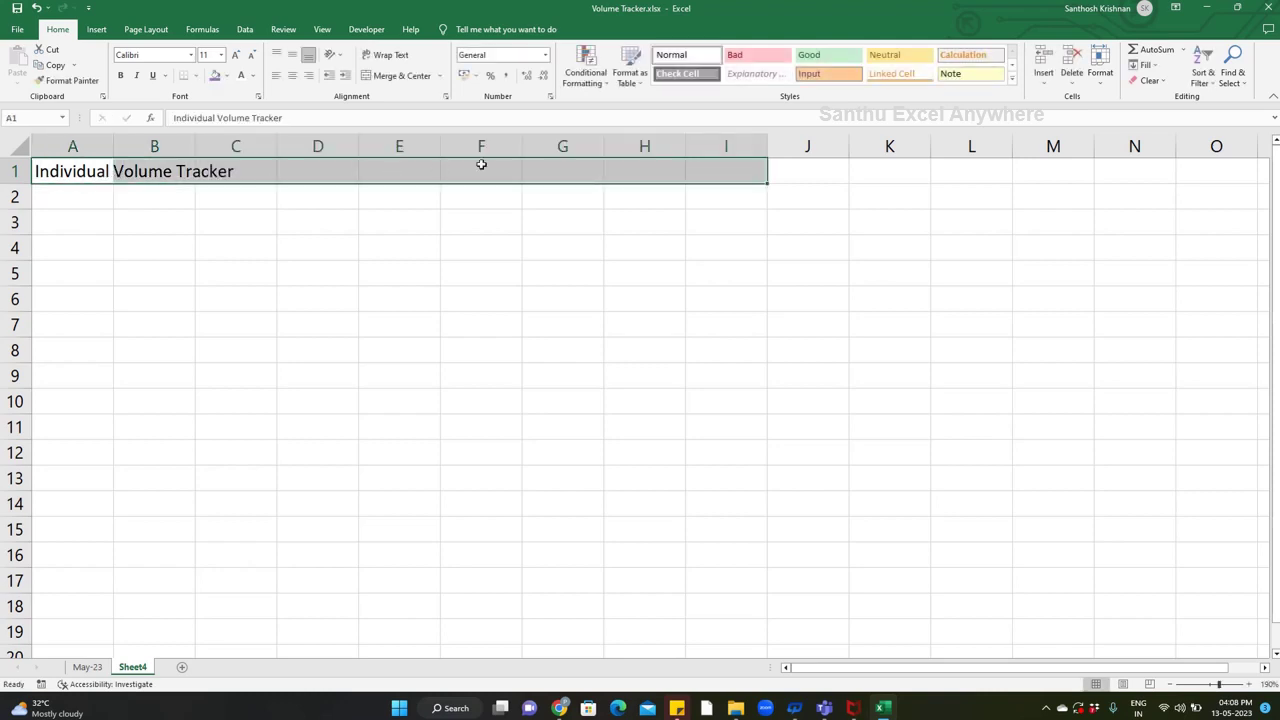
drag(80, 171, 726, 171)
click(404, 77)
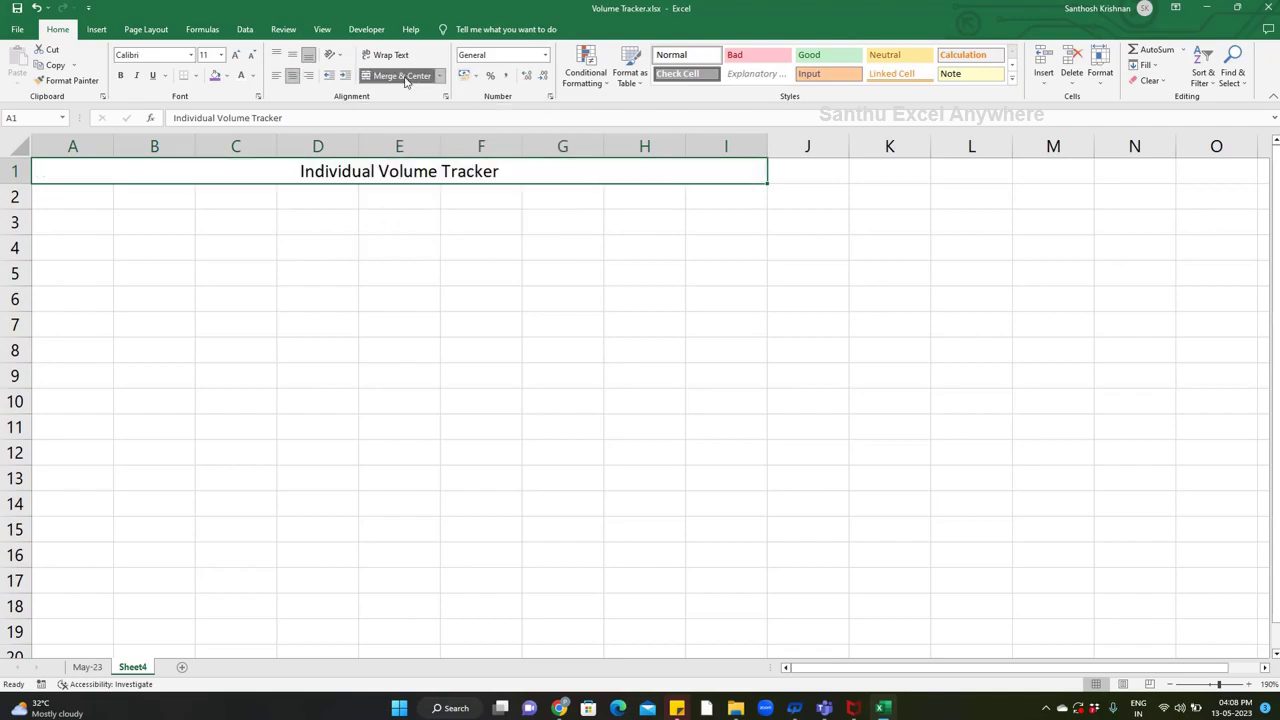
click(75, 198)
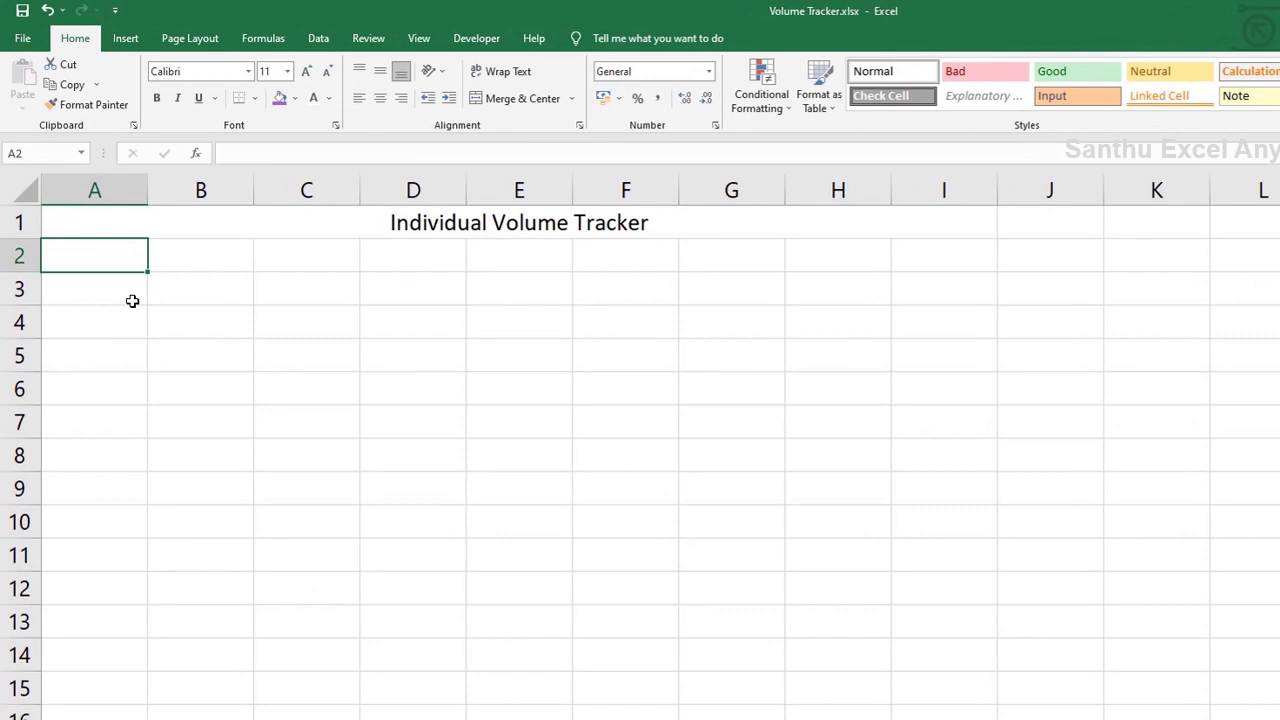
- Enter row 2 headers: S.No, Date, Praveen, Aneep, Arun, Subraman, Manoj, Total
text(S.No)
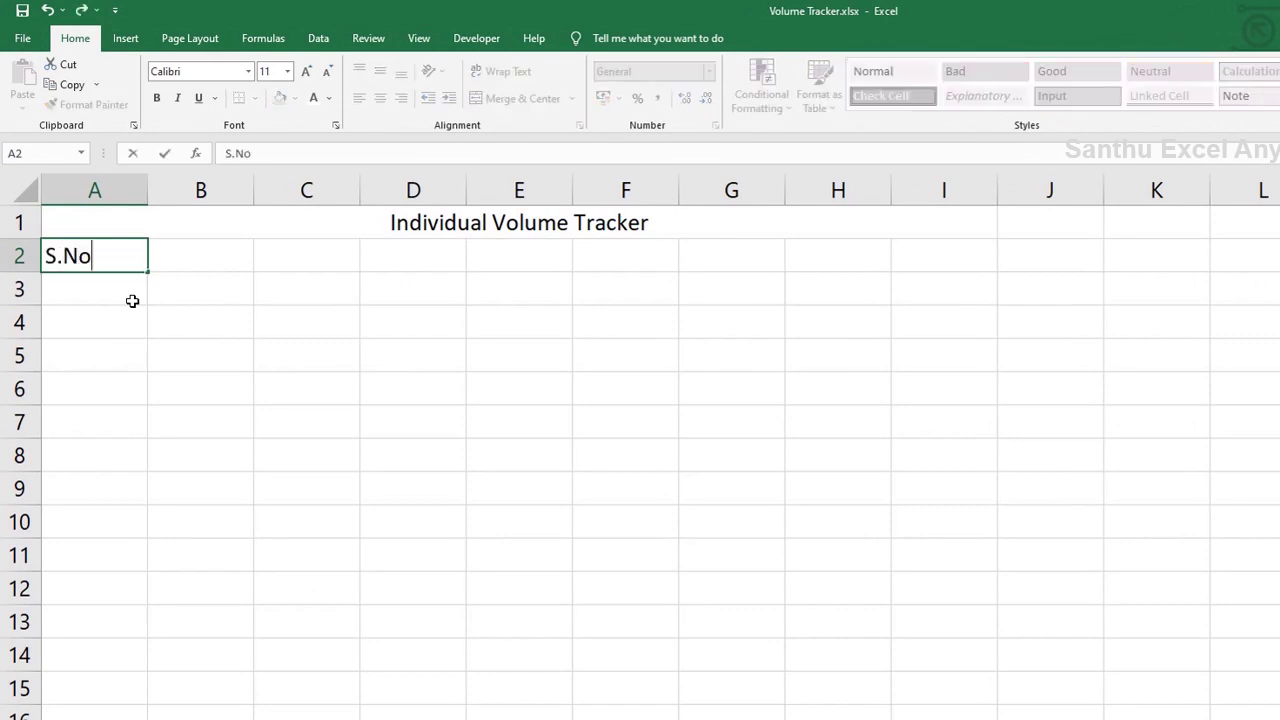
key(Tab)
text(Date)
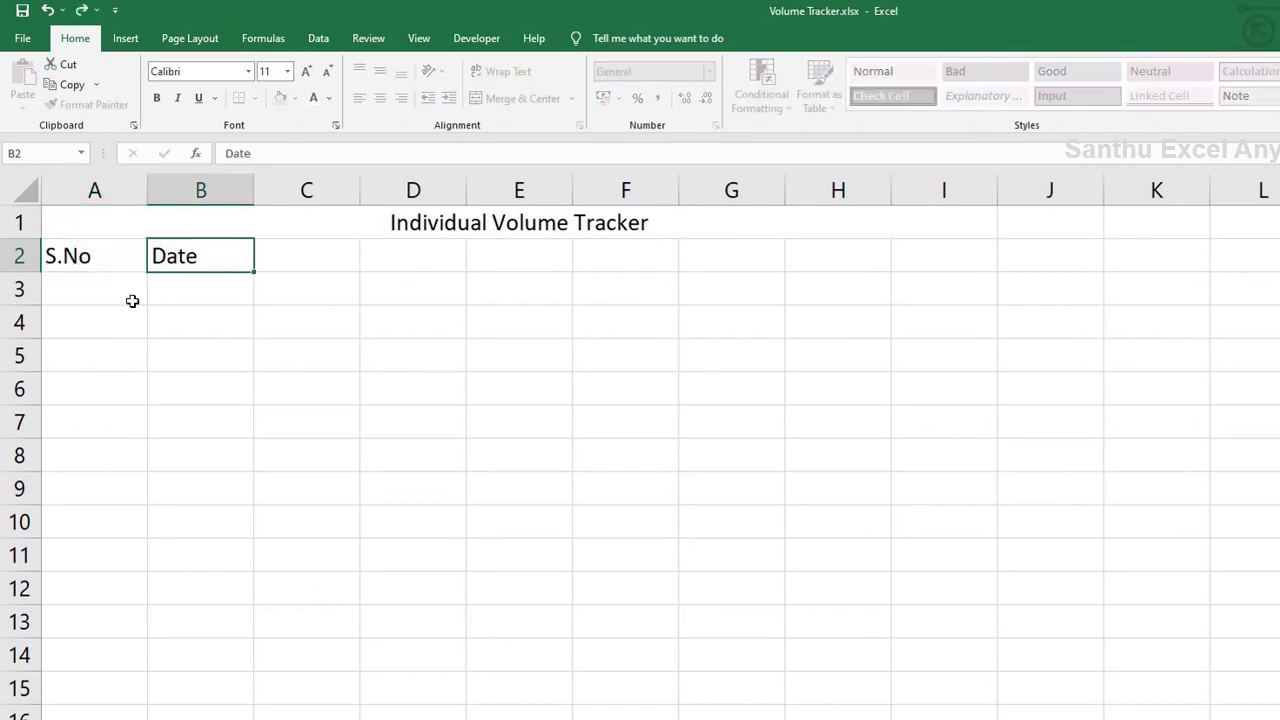
key(Tab)
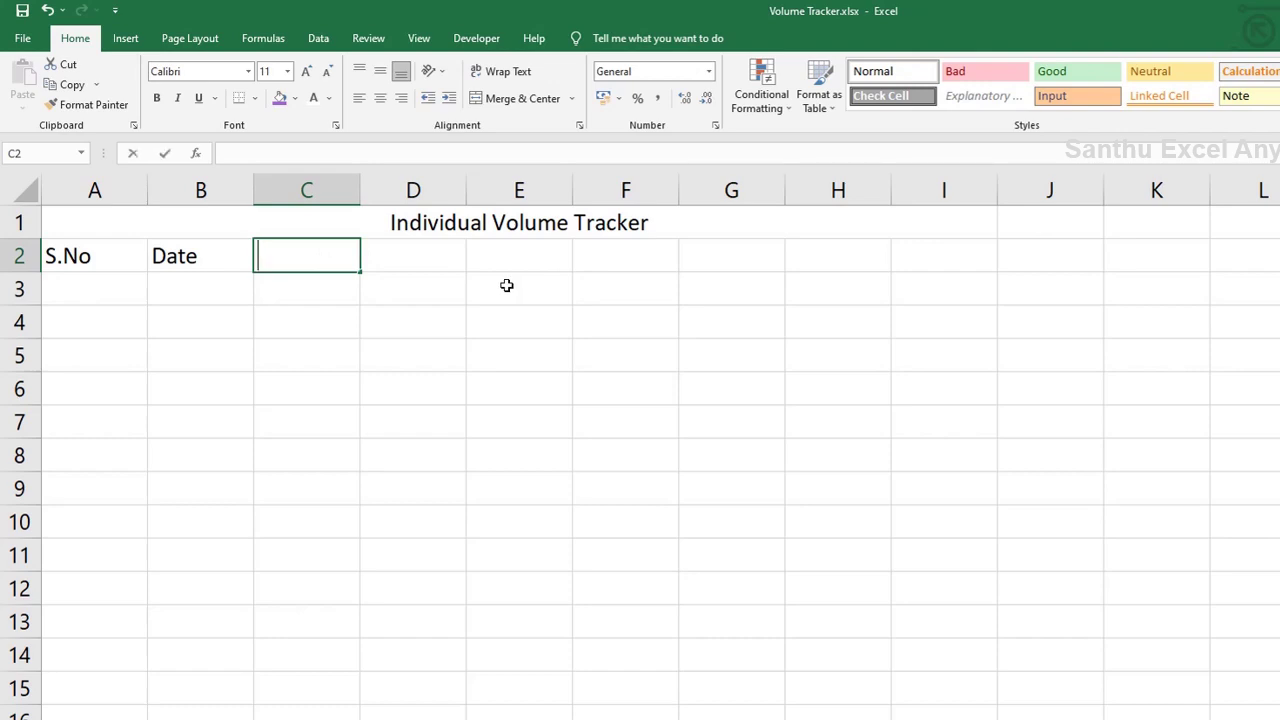
text(Praveen)
key(Tab)
text(A)
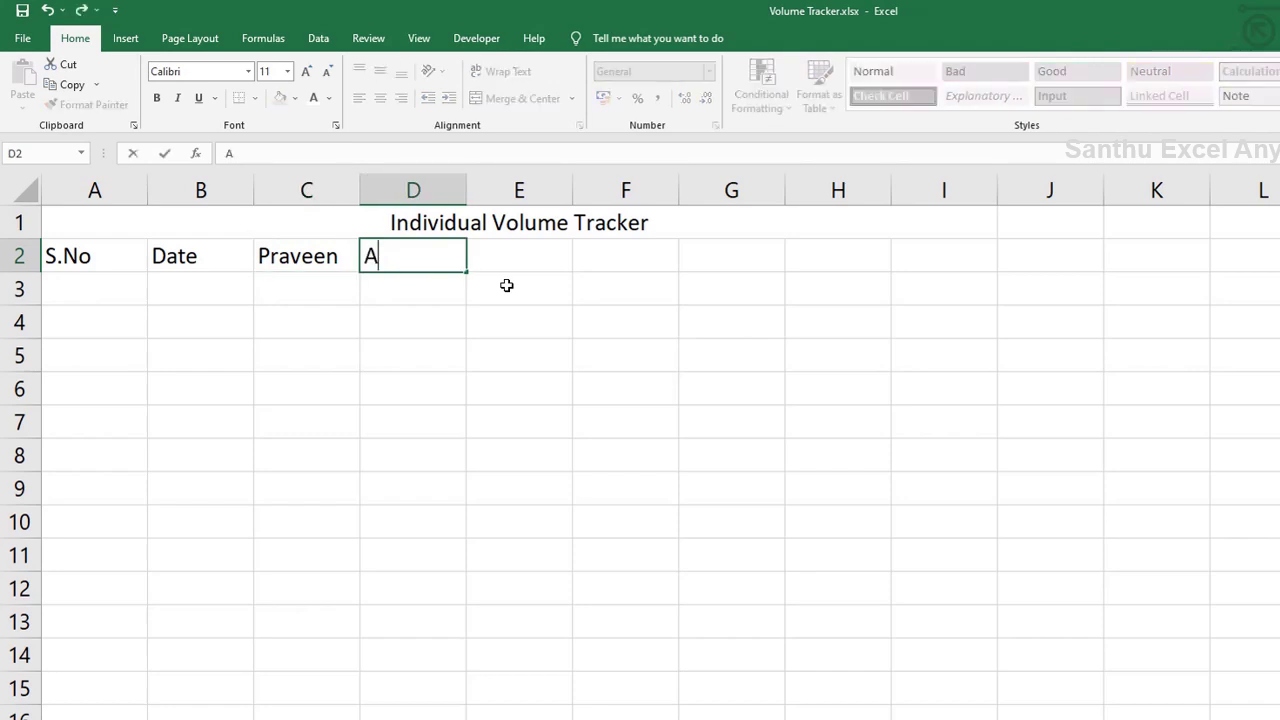
text(neep	S)
key(BackSpace)
text(Arun	Subraman)
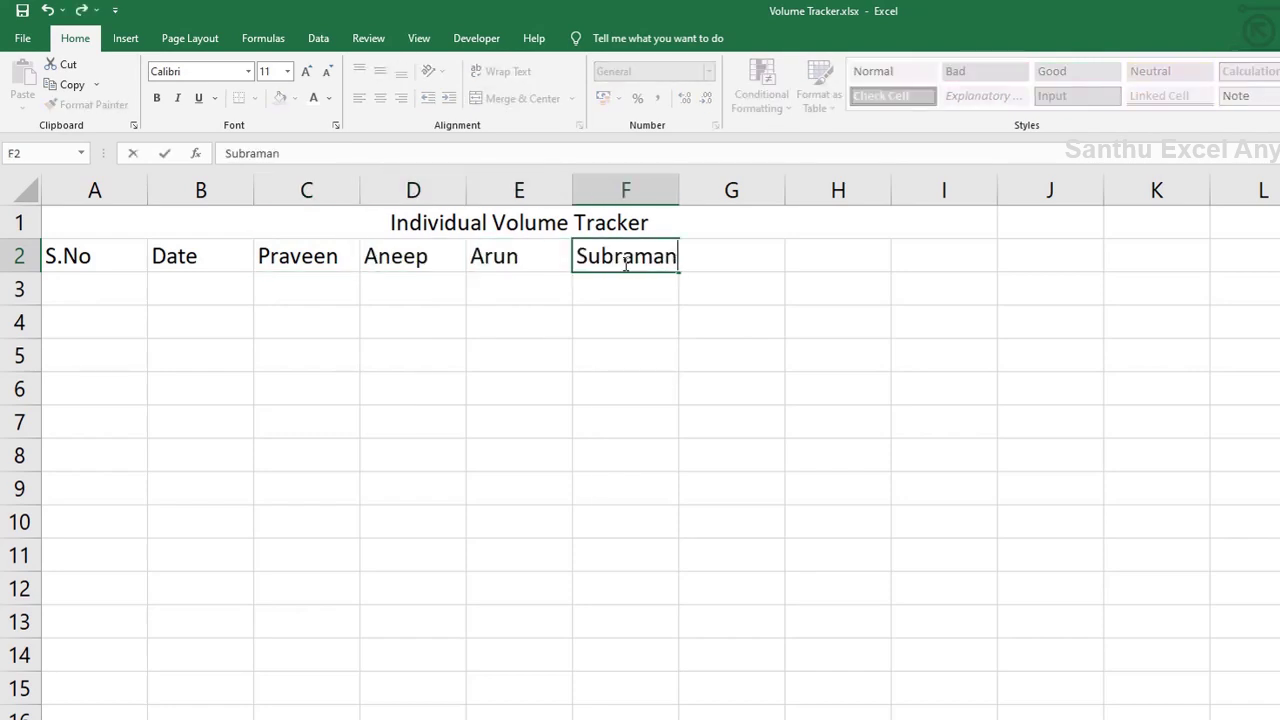
key(Tab)
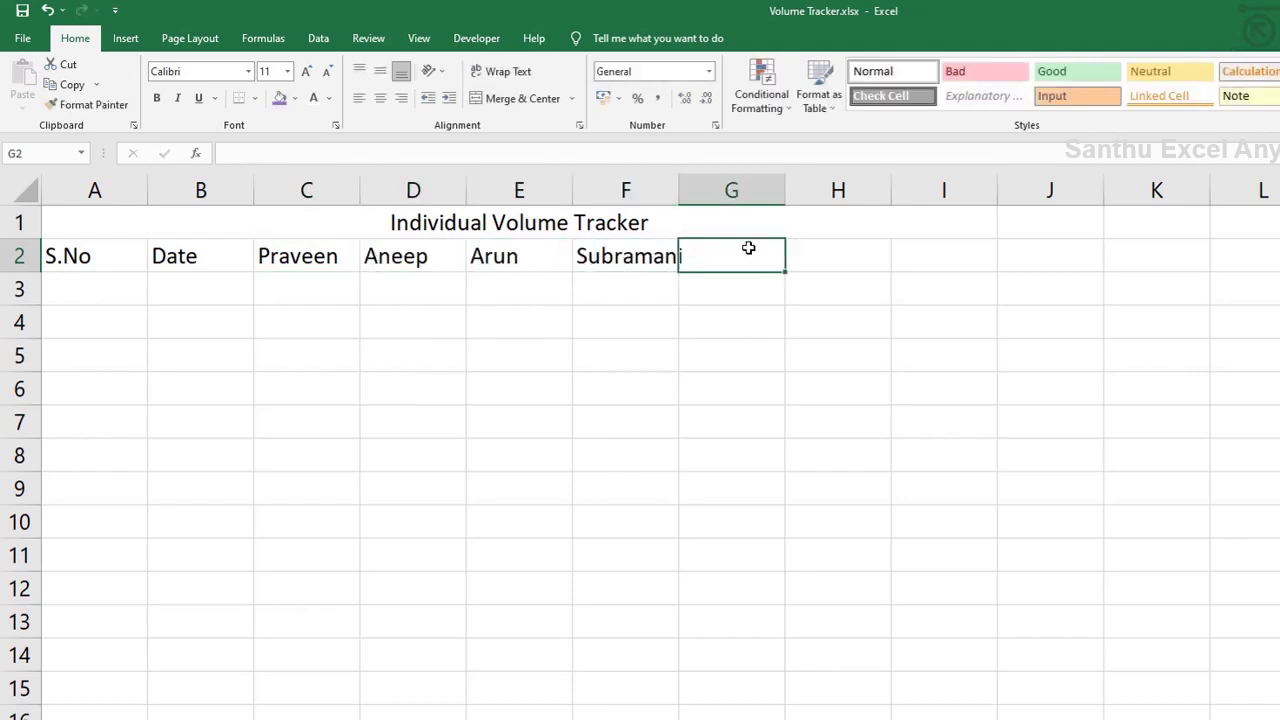
text(Mano)
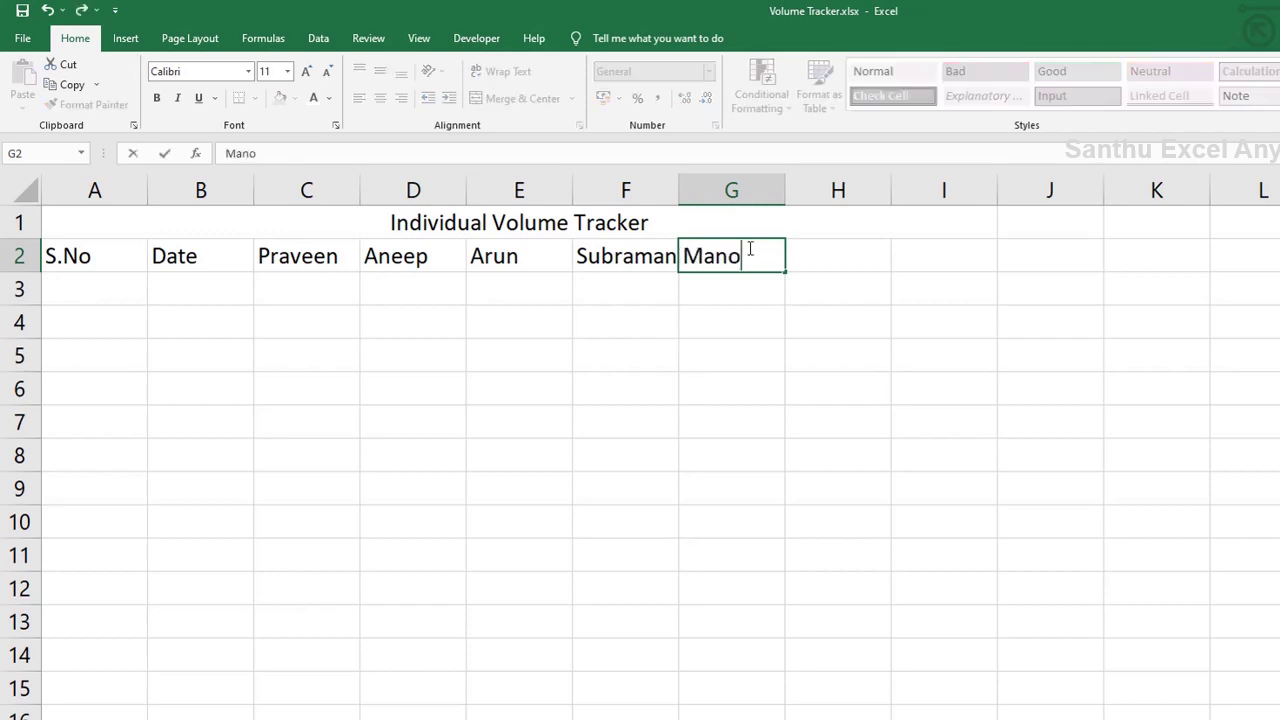
text(j)
key(Tab)
text(Total)
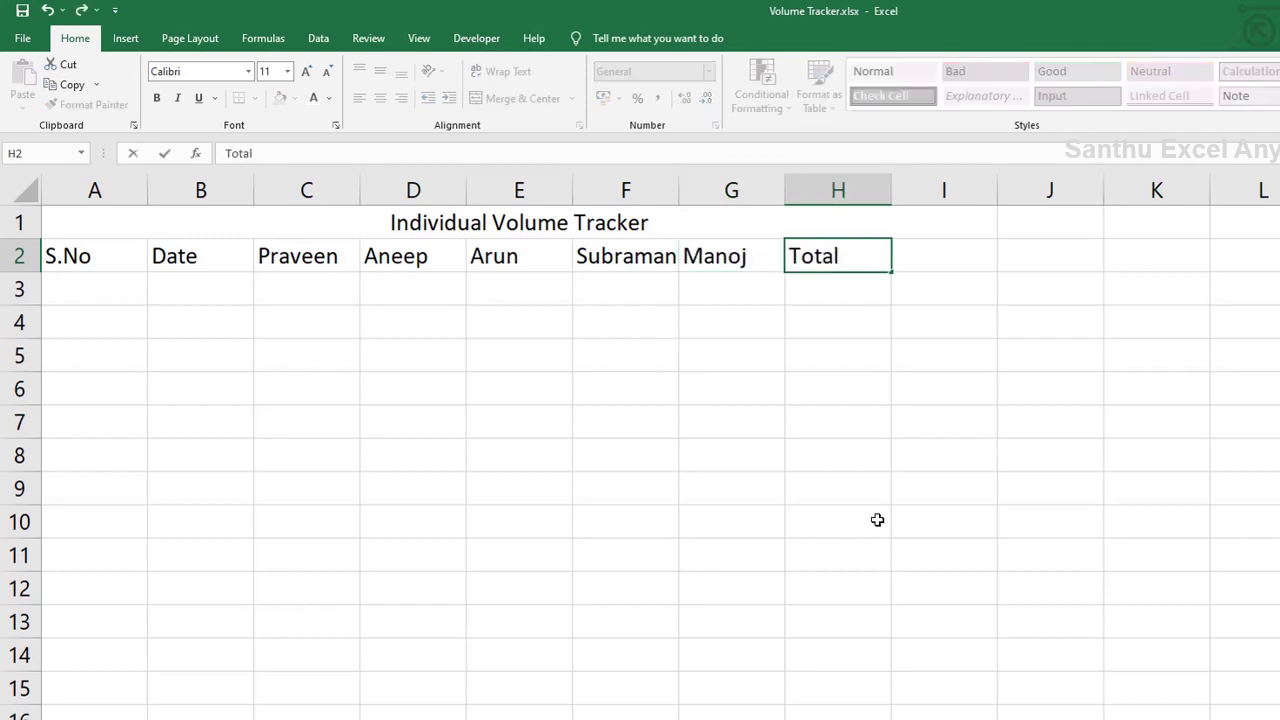
key(Tab)
- Number the S.No column from 1 to 30 using the fill handle
click(95, 296)
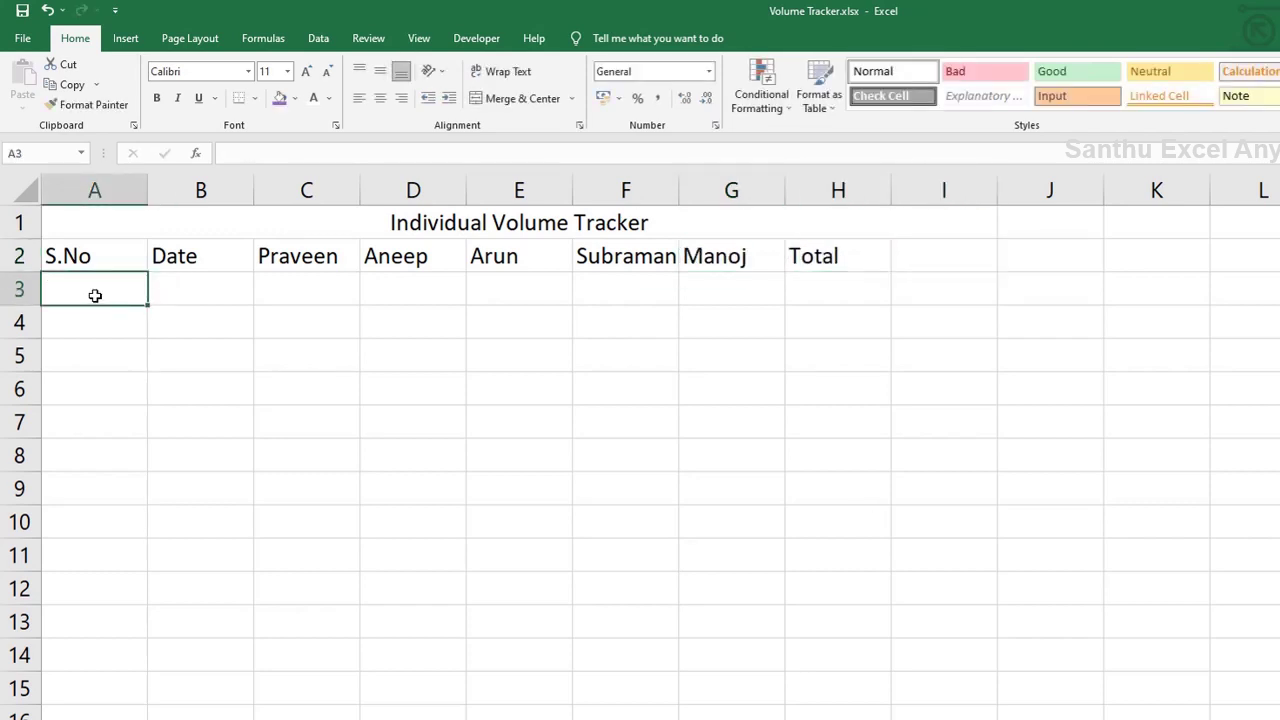
text(1)
key(Return)
text(2)
key(Return)
text(3)
key(Return)
text(4)
key(Return)
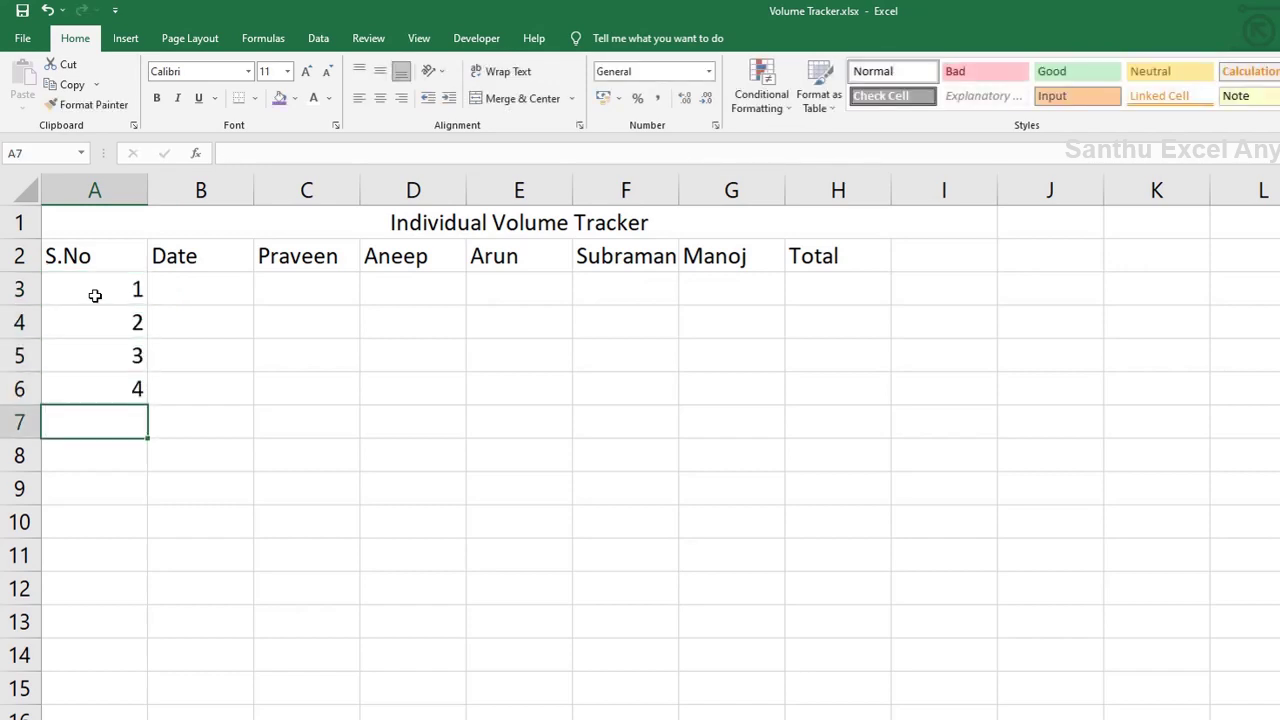
drag(95, 296, 91, 387)
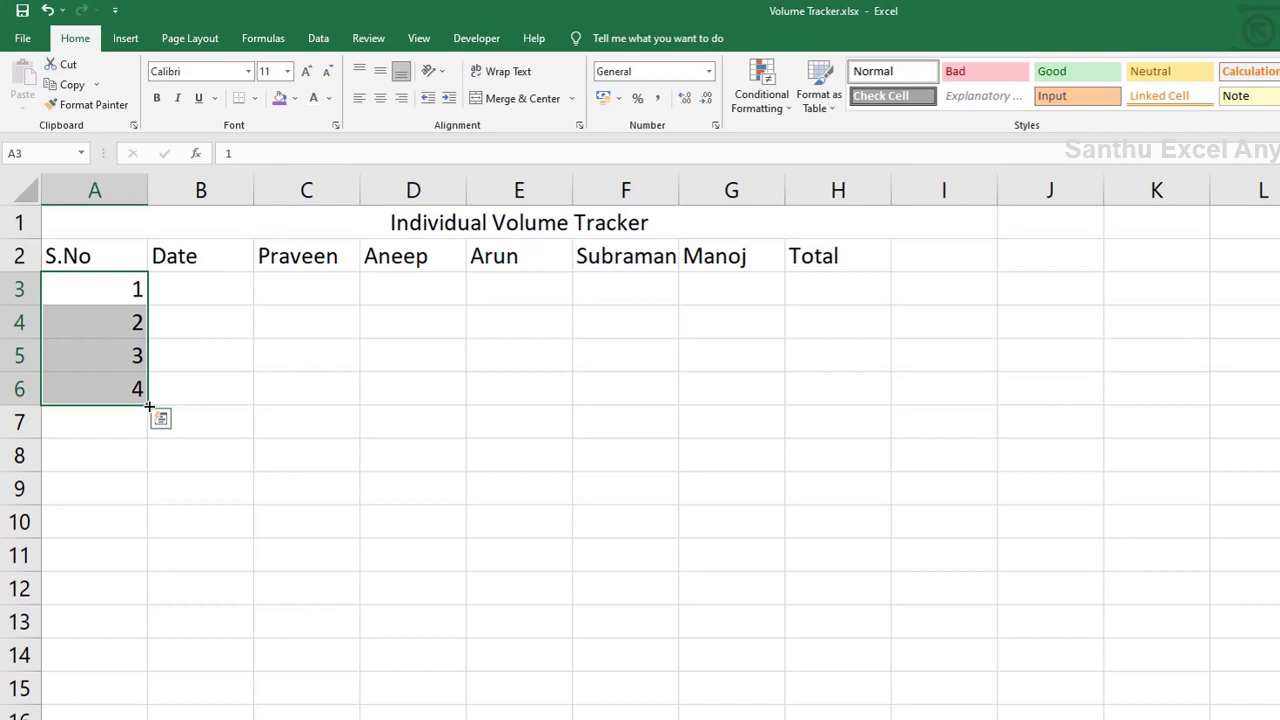
drag(148, 403, 99, 590)
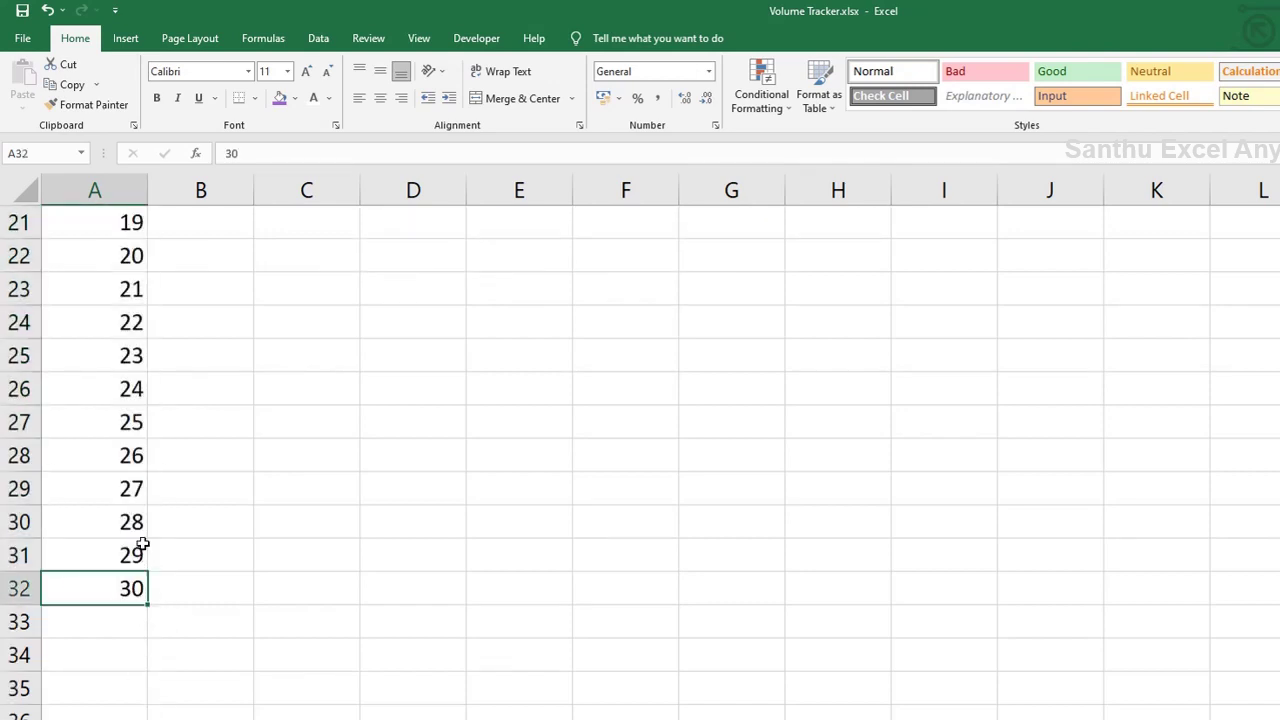
scroll(165, 450, up, 7)
click(197, 289)
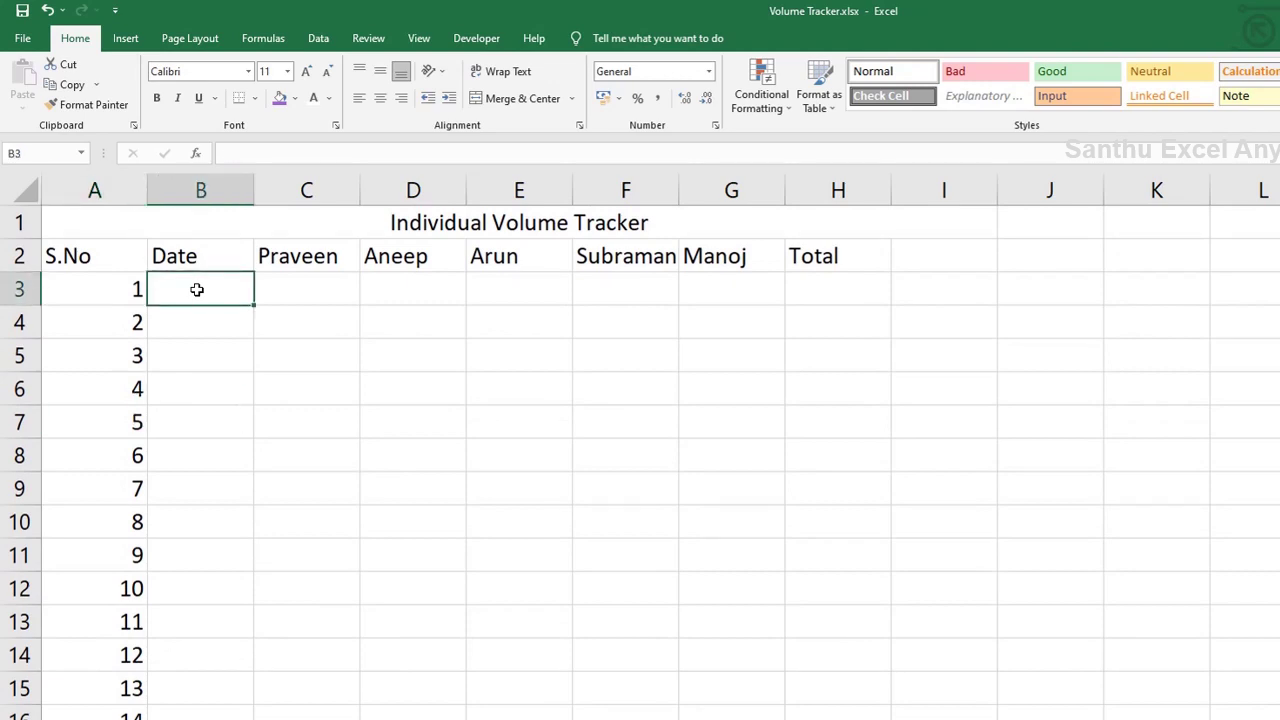
- Enter the first date in B3 and give it the custom dd-mmm-yyyy format
text(13-05-2023)
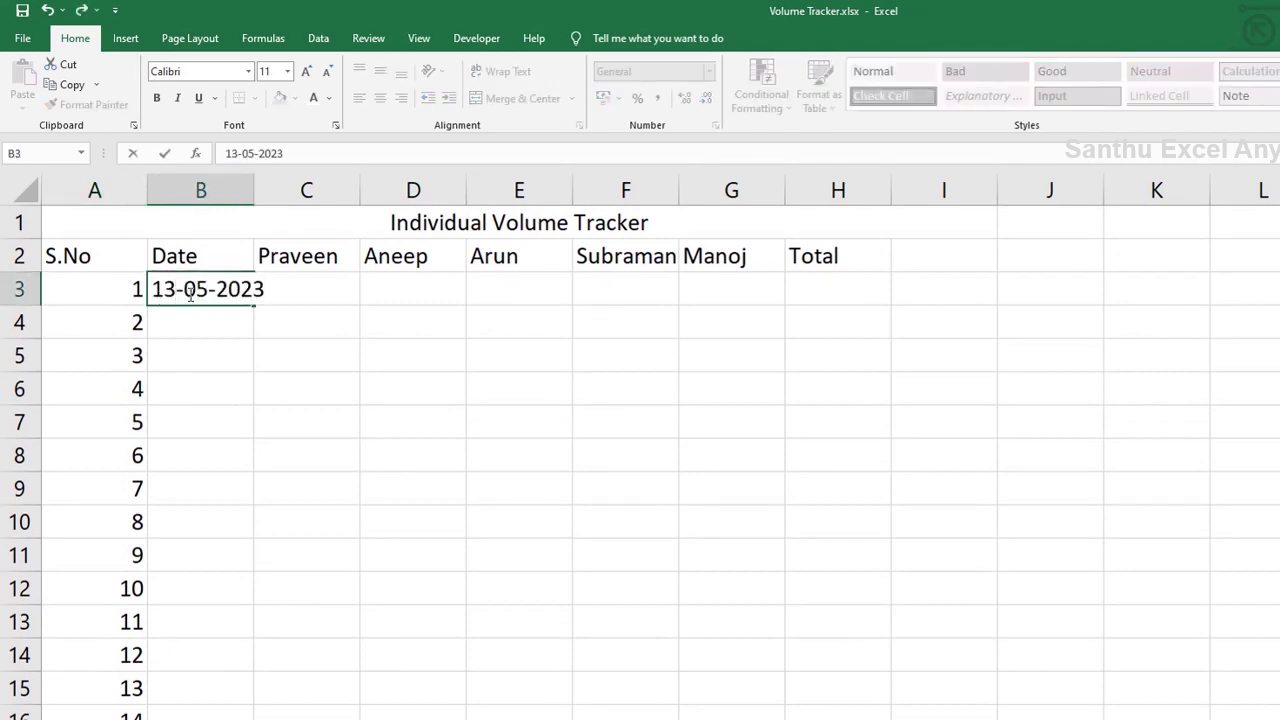
key(Left)
key(Delete)
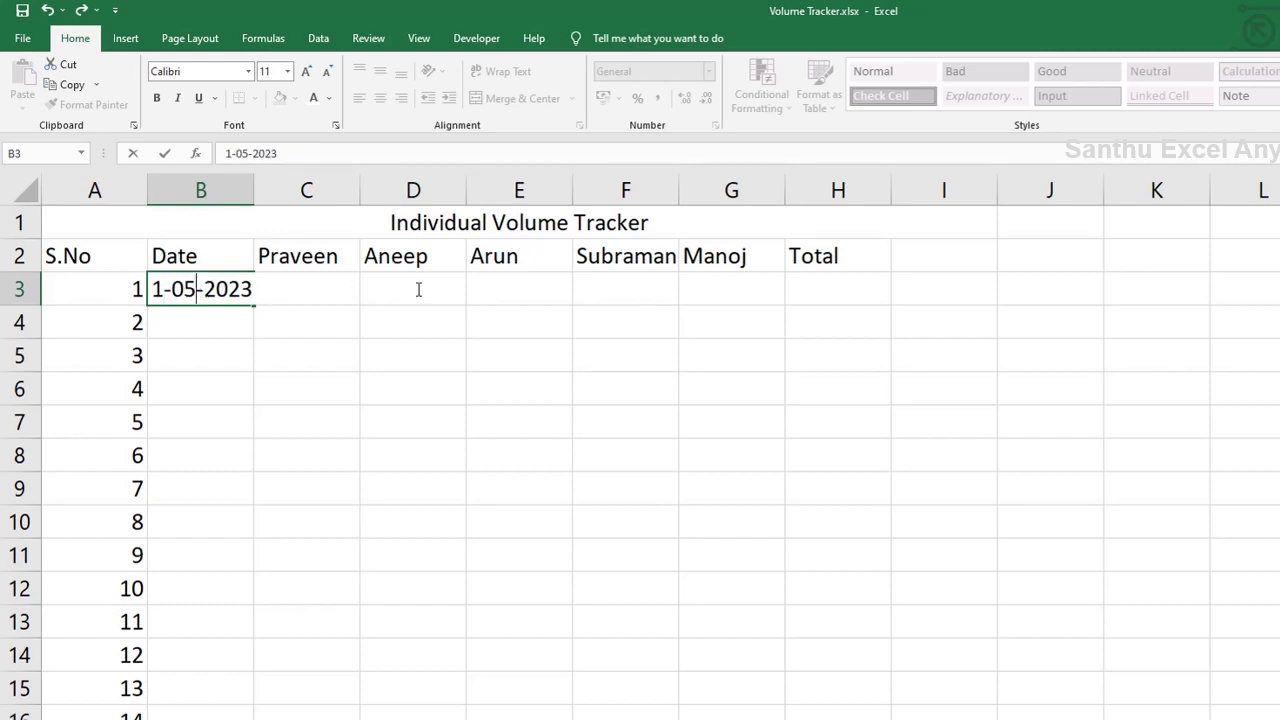
key(Return)
key(Up)
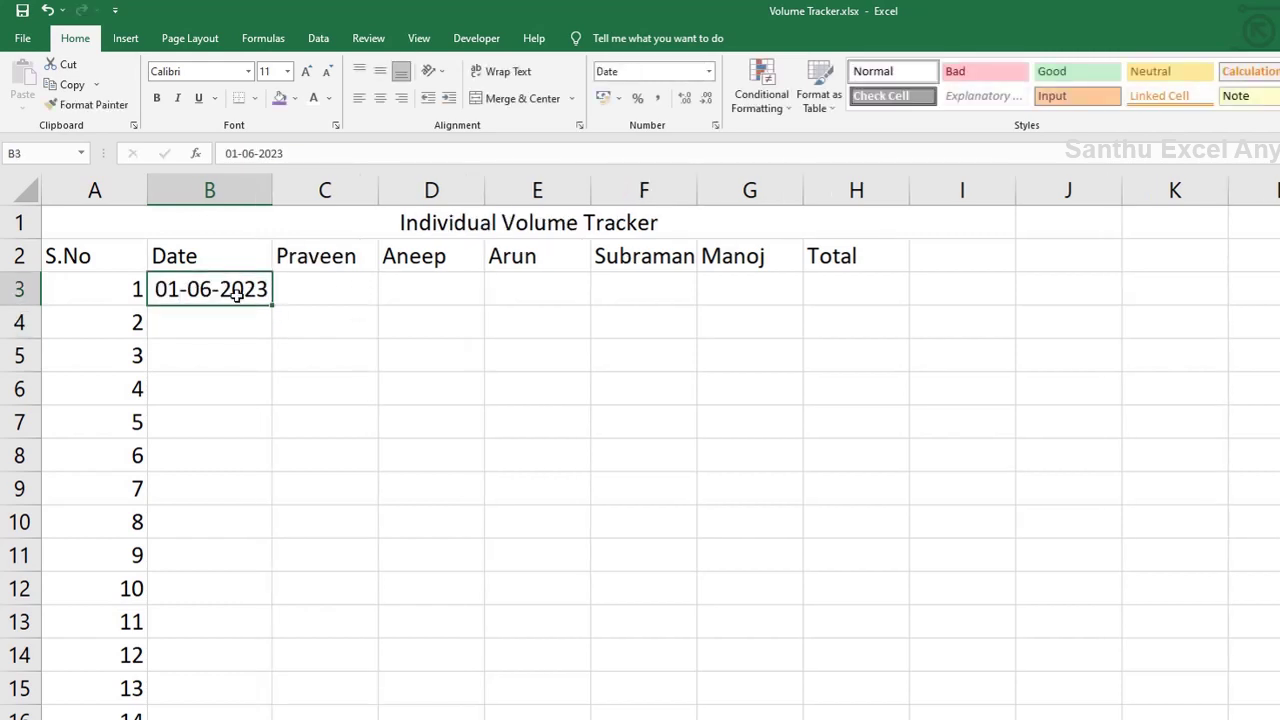
key(ctrl+1)
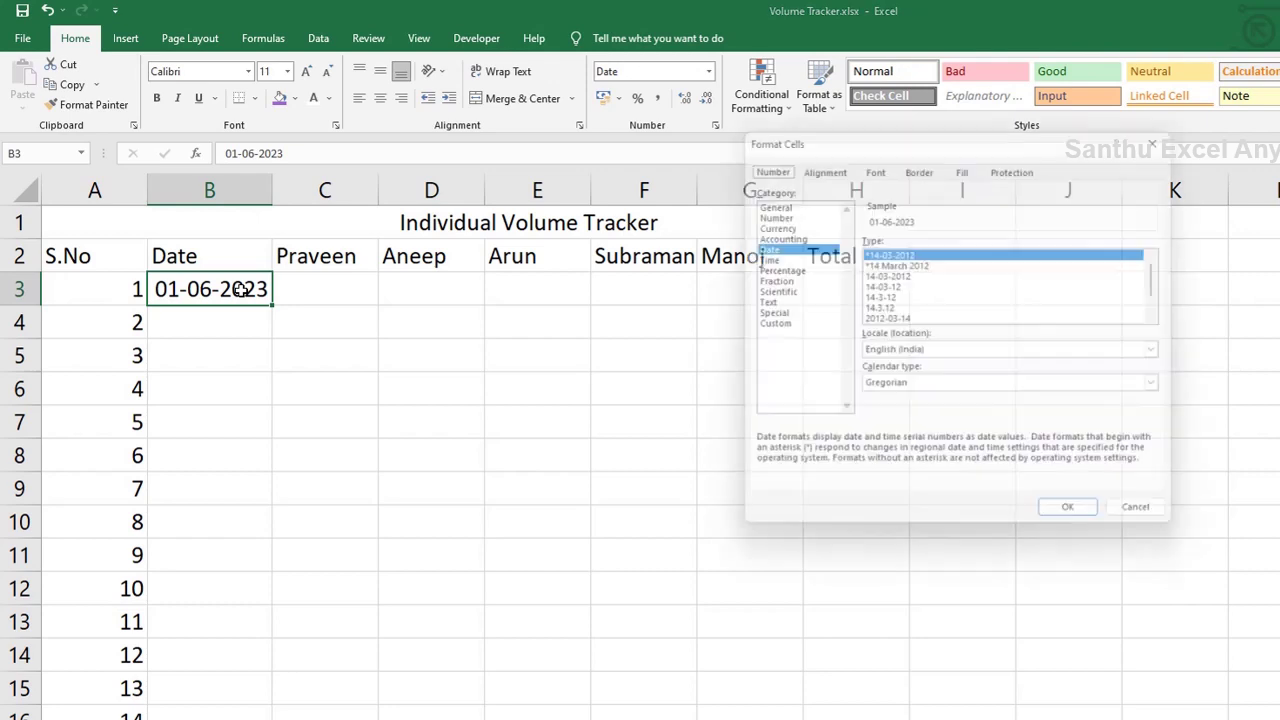
mouse_move(839, 137)
mouse_down()
mouse_move(560, 177)
mouse_move(433, 216)
mouse_up()
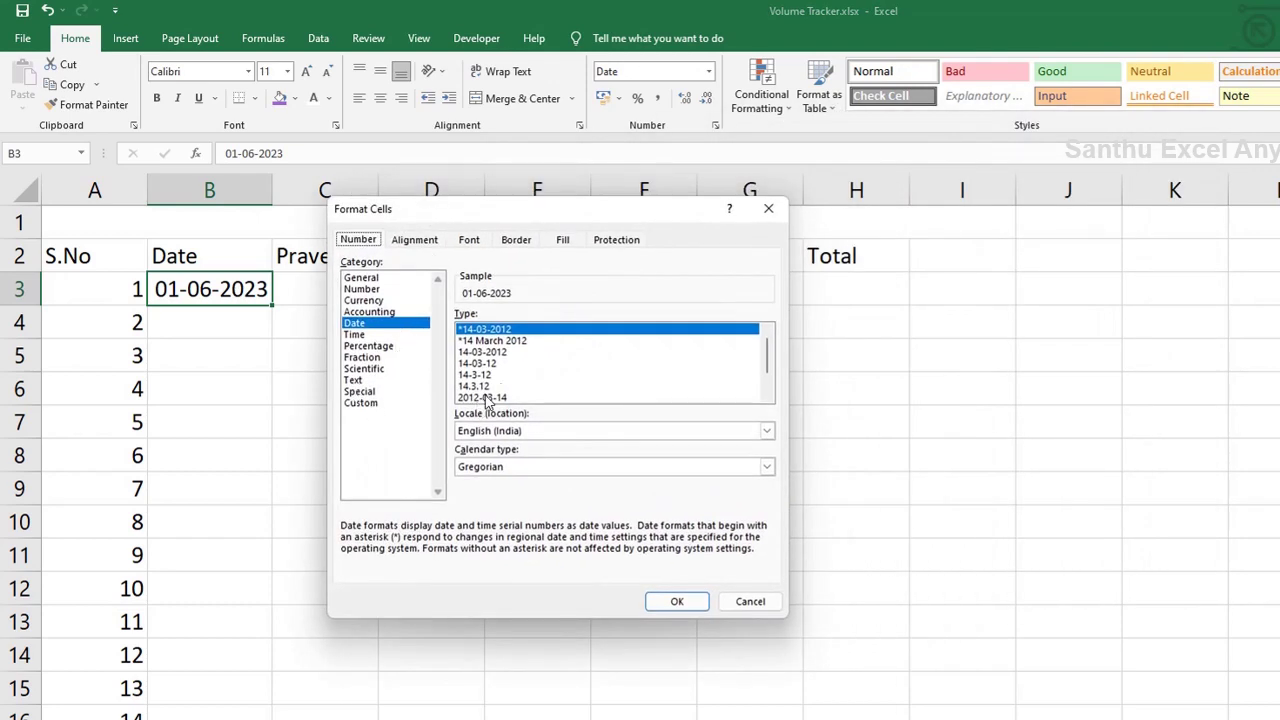
click(380, 405)
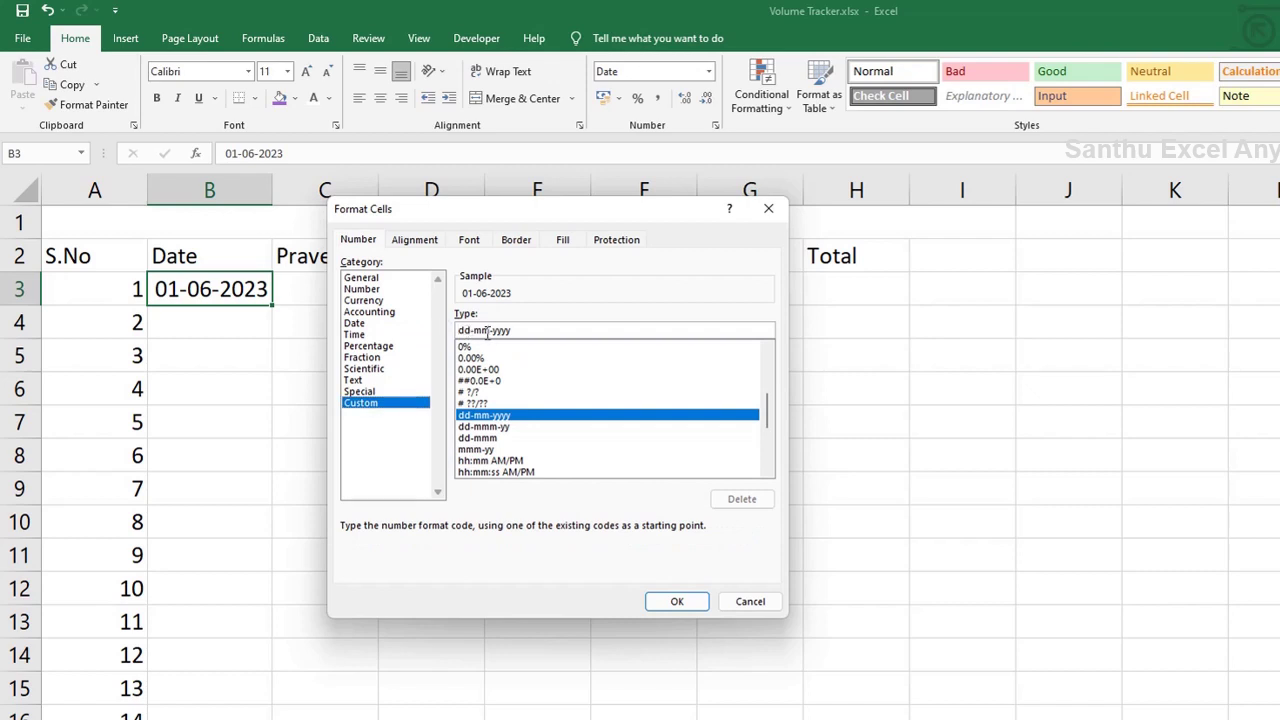
text(m)
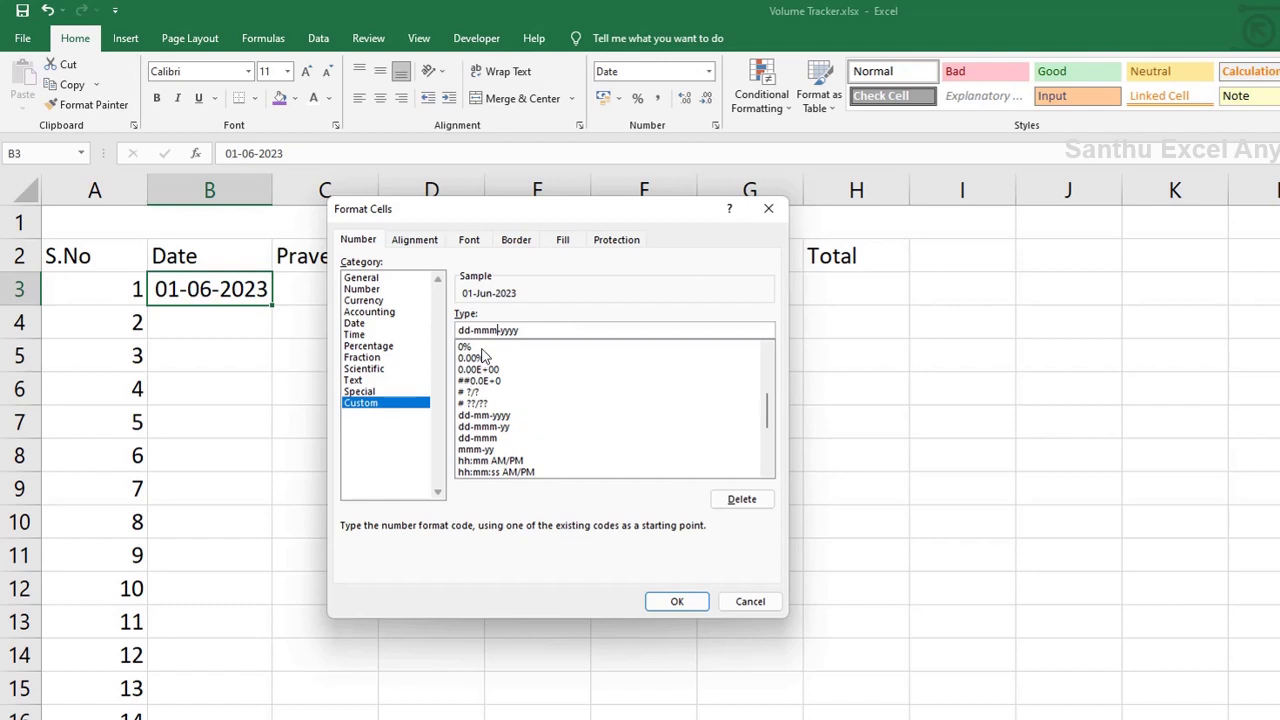
click(675, 602)
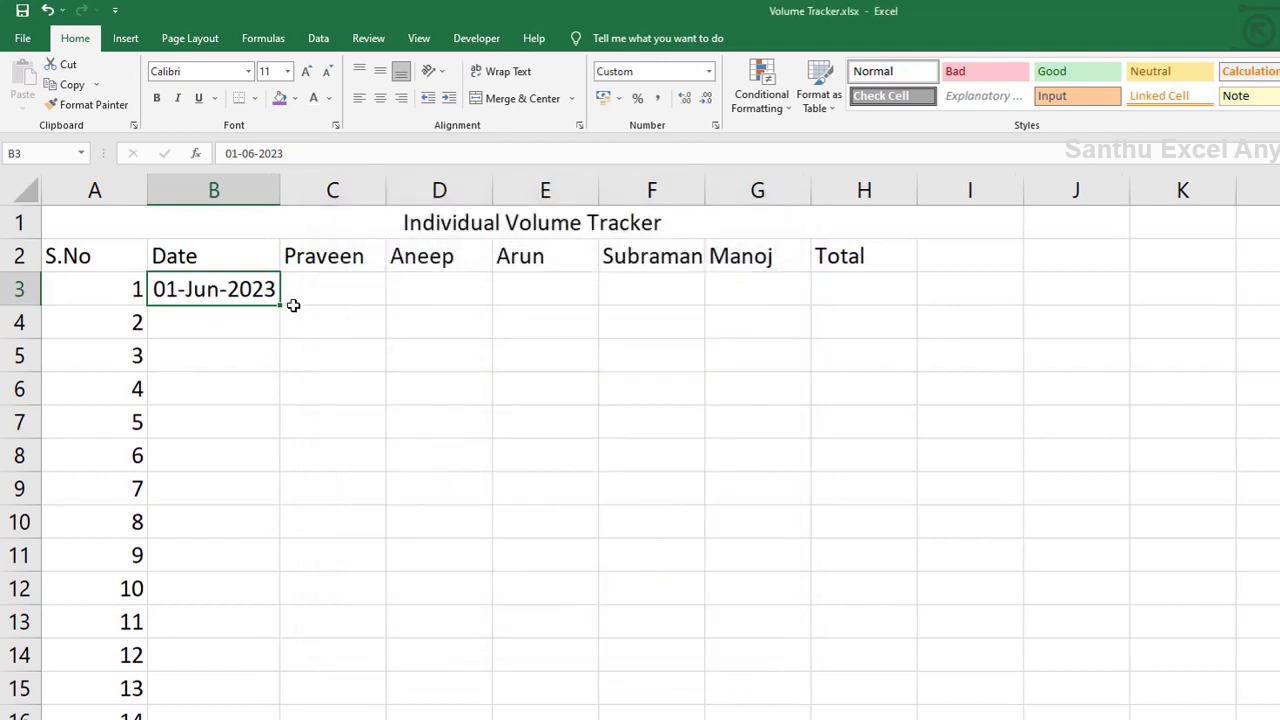
- Fill the dates down column B to row 32, ending at 30-Jun-2023
mouse_move(281, 307)
mouse_down()
mouse_move(286, 712)
mouse_move(286, 608)
mouse_up()
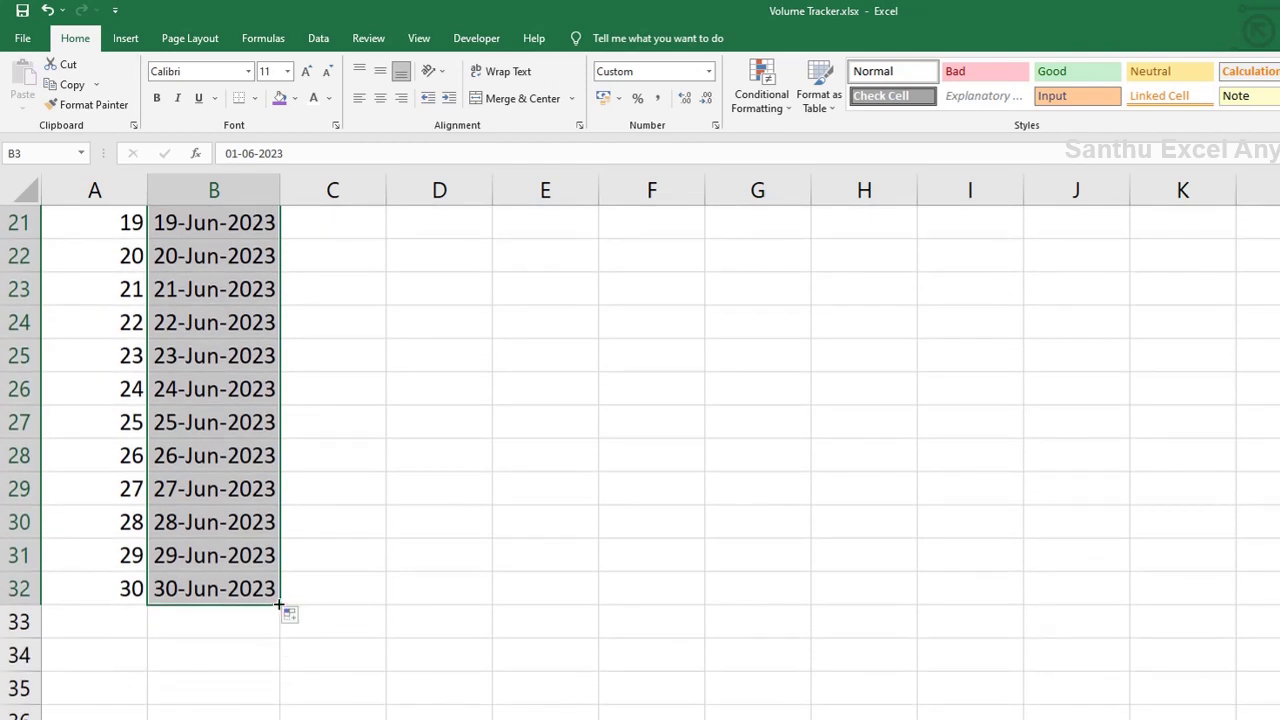
scroll(286, 611, up, 7)
click(338, 284)
click(849, 296)
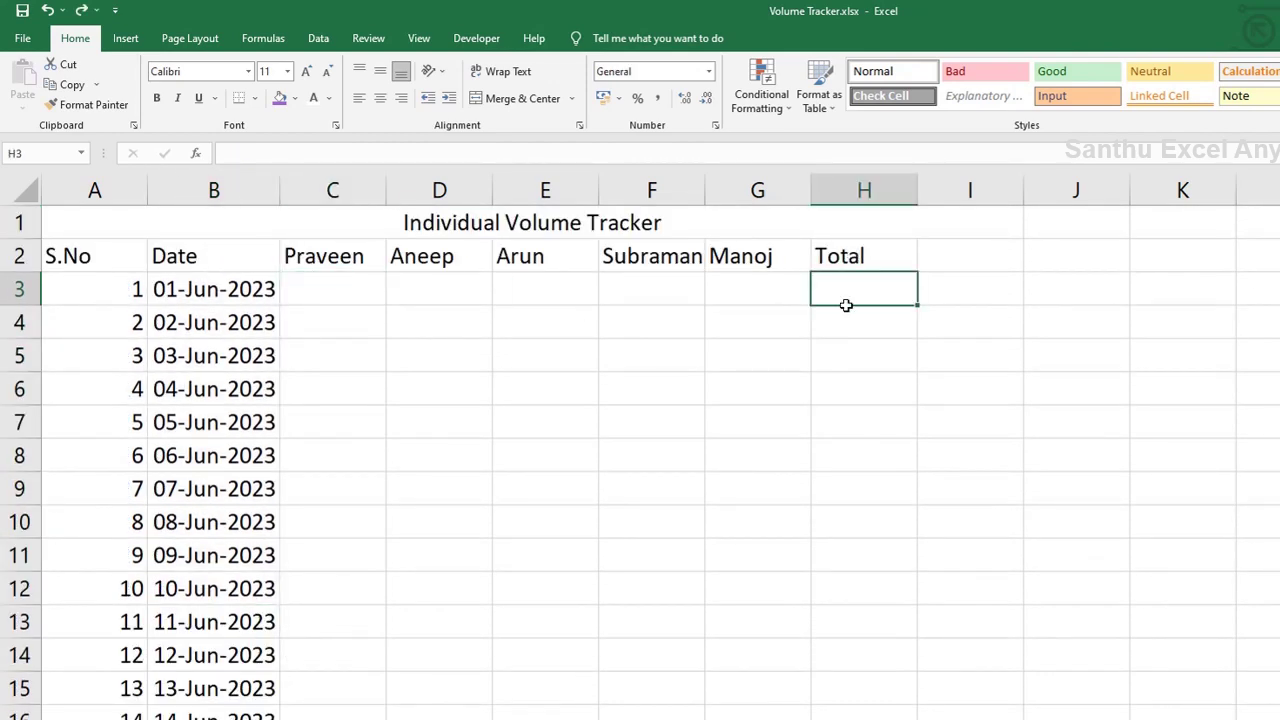
click(957, 252)
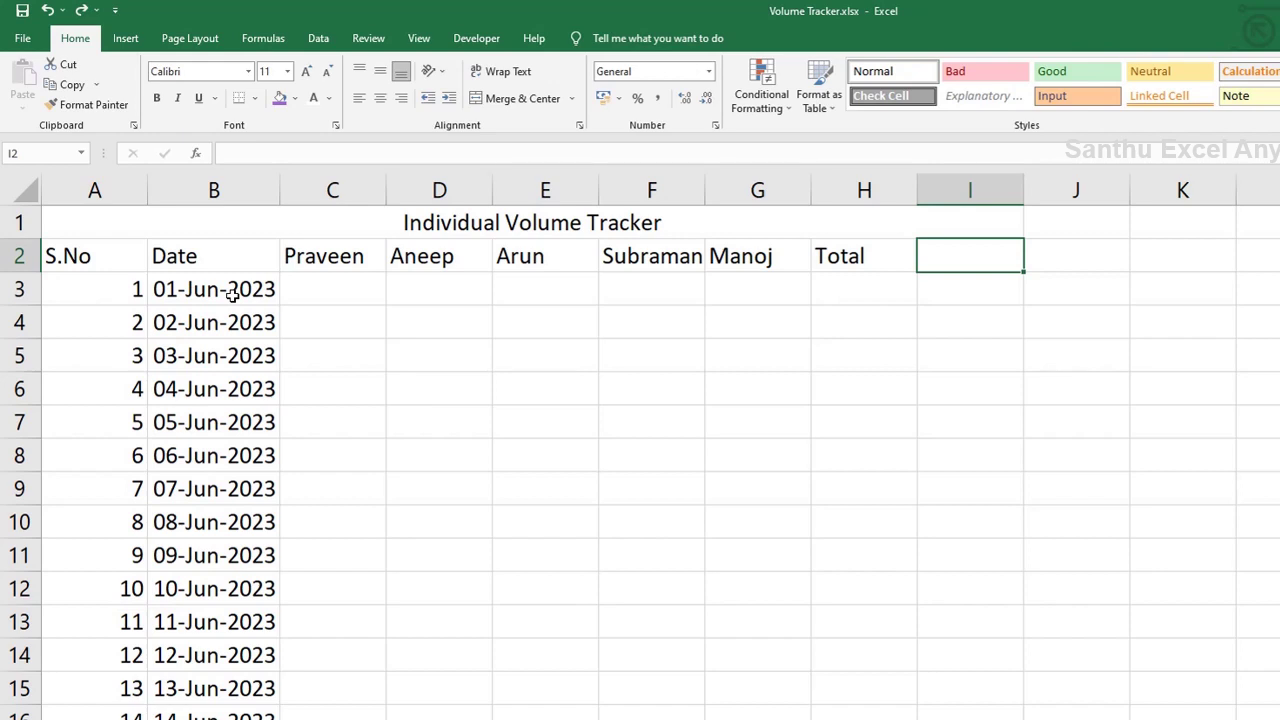
- Put a Weekday header in I2 and =TEXT(B3,"DDDD") in I3, showing Thursday
text(Wee)
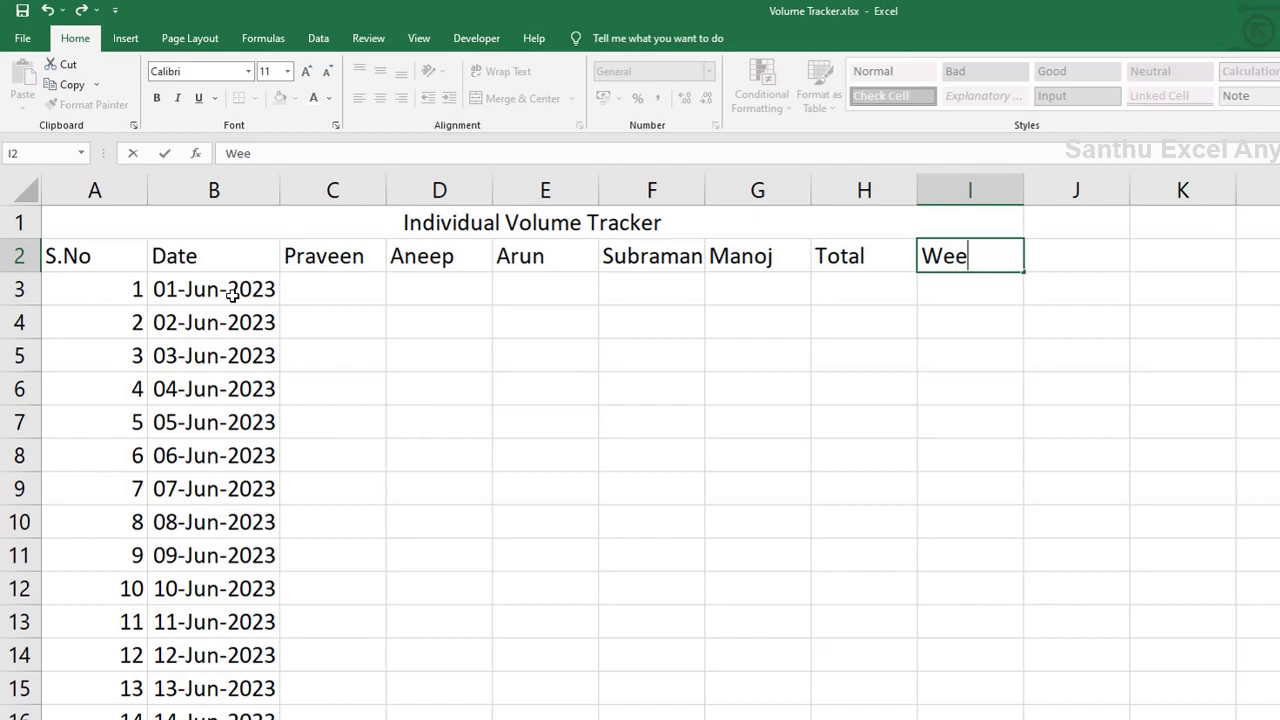
text(kday)
key(Return)
text(=)
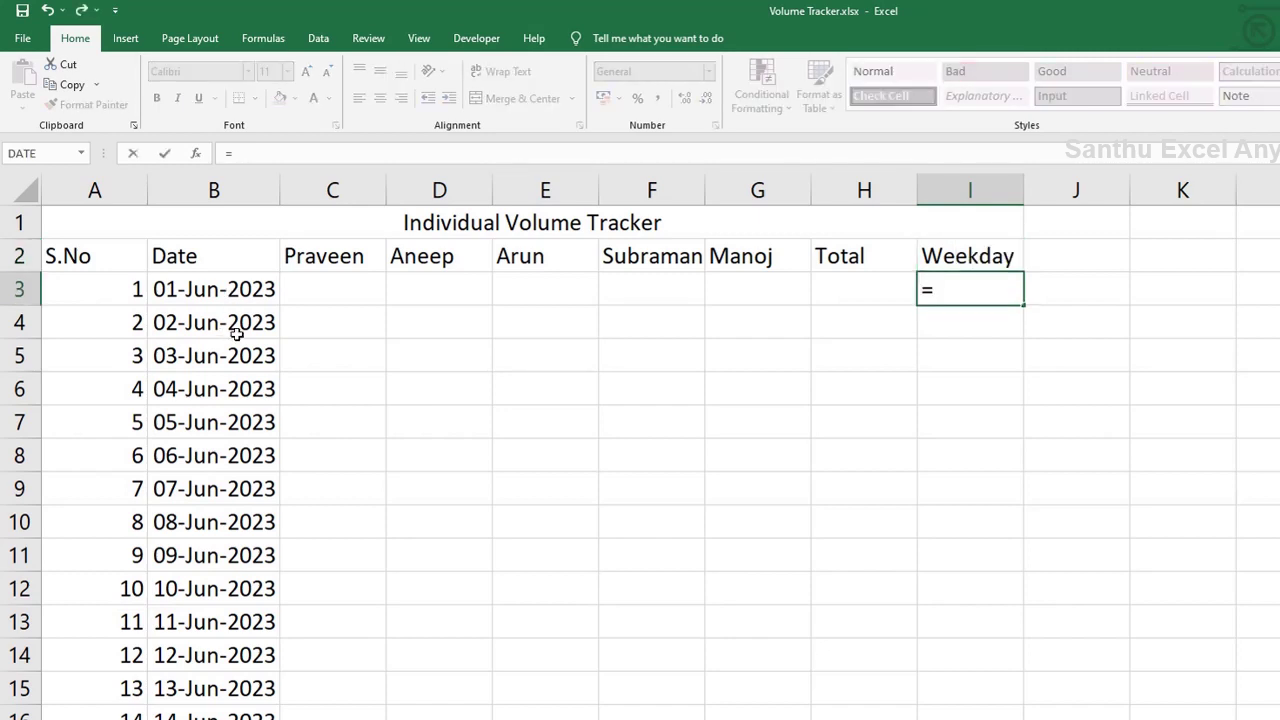
text(Text)
key(Tab)
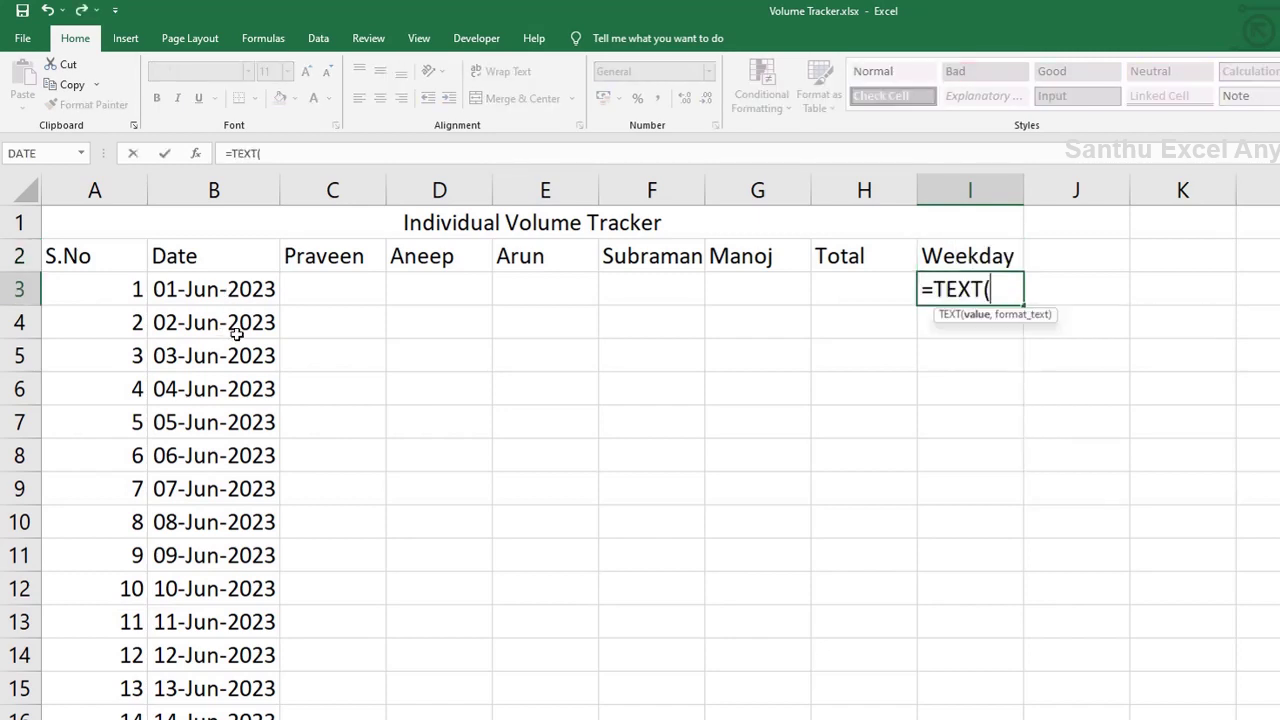
click(200, 290)
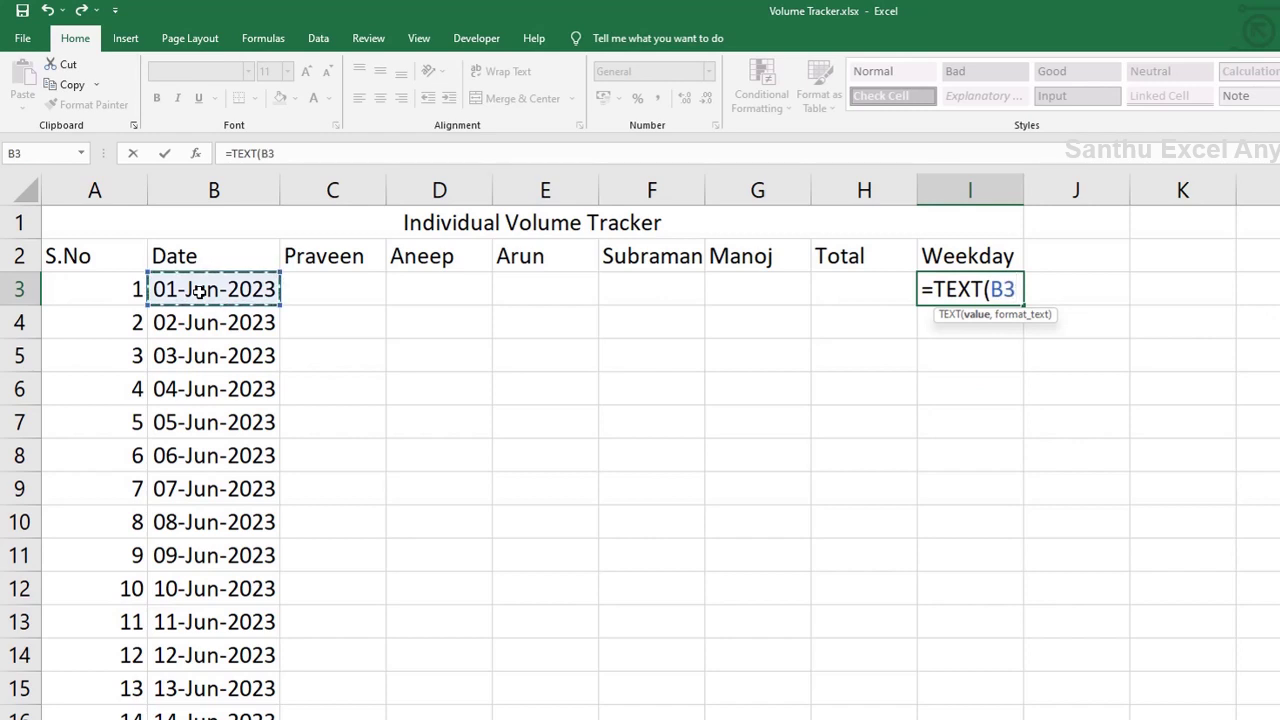
text(,)
text(")
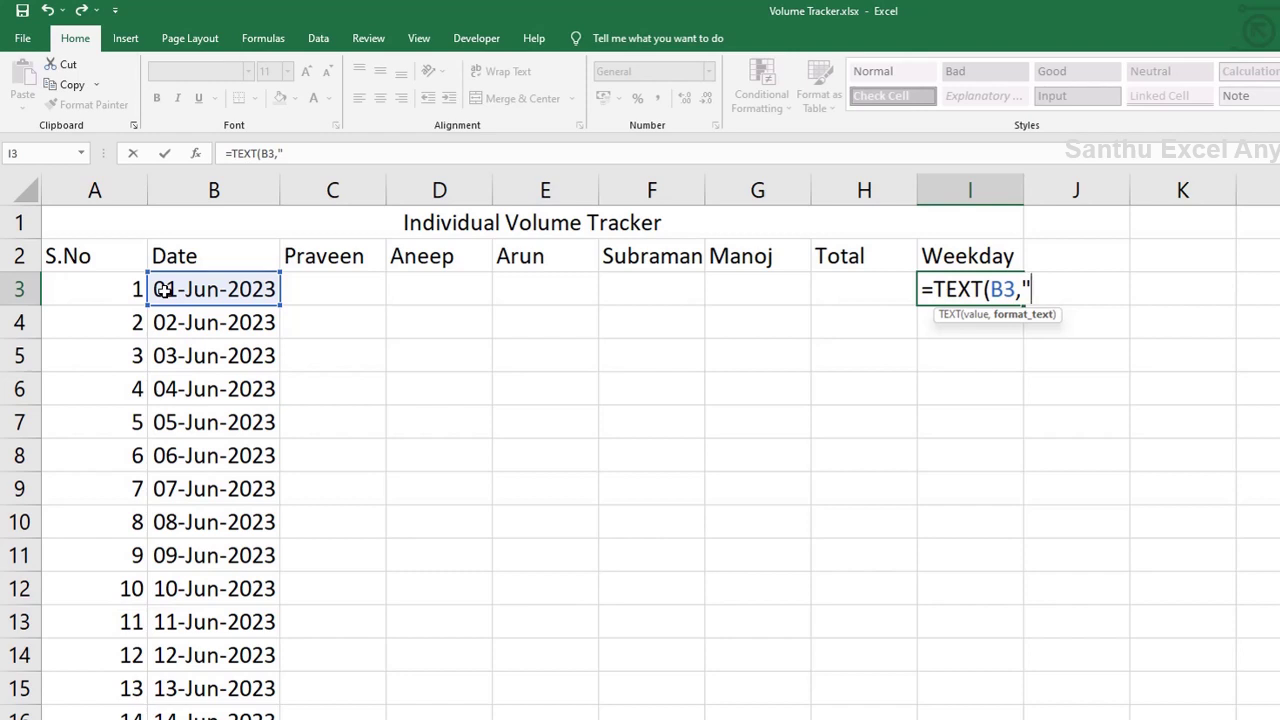
text(DDDD)
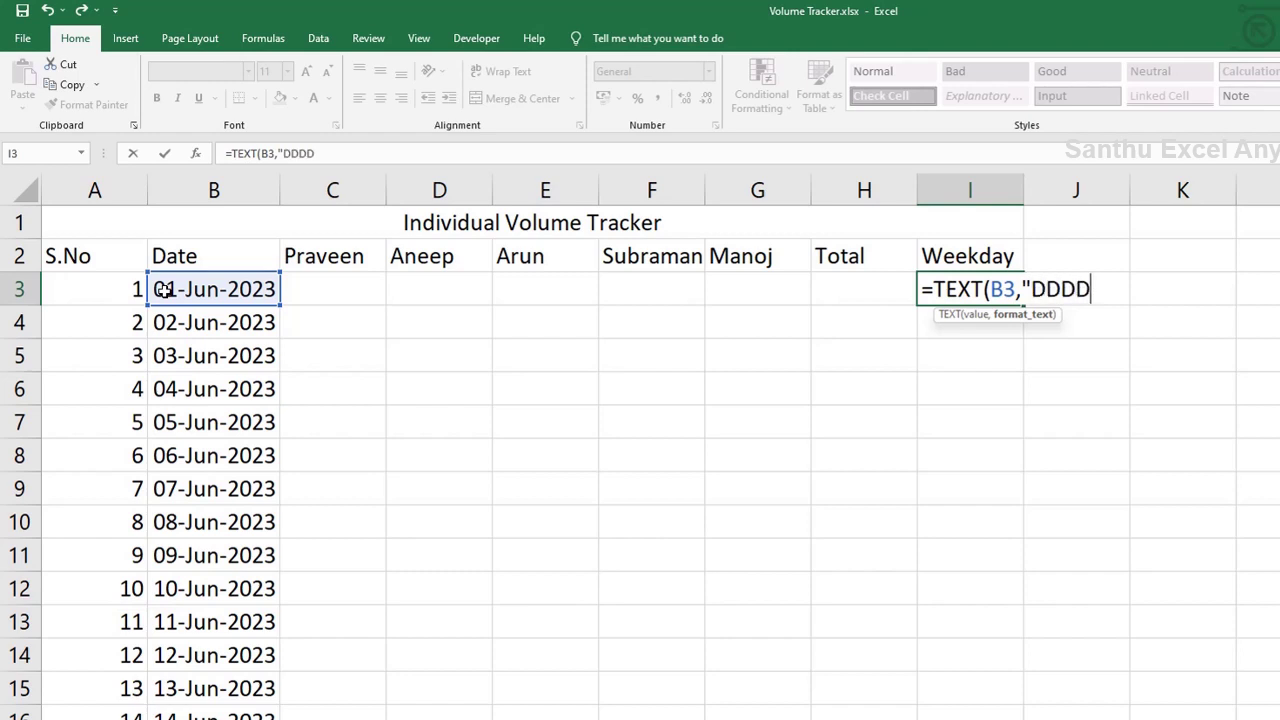
text("))
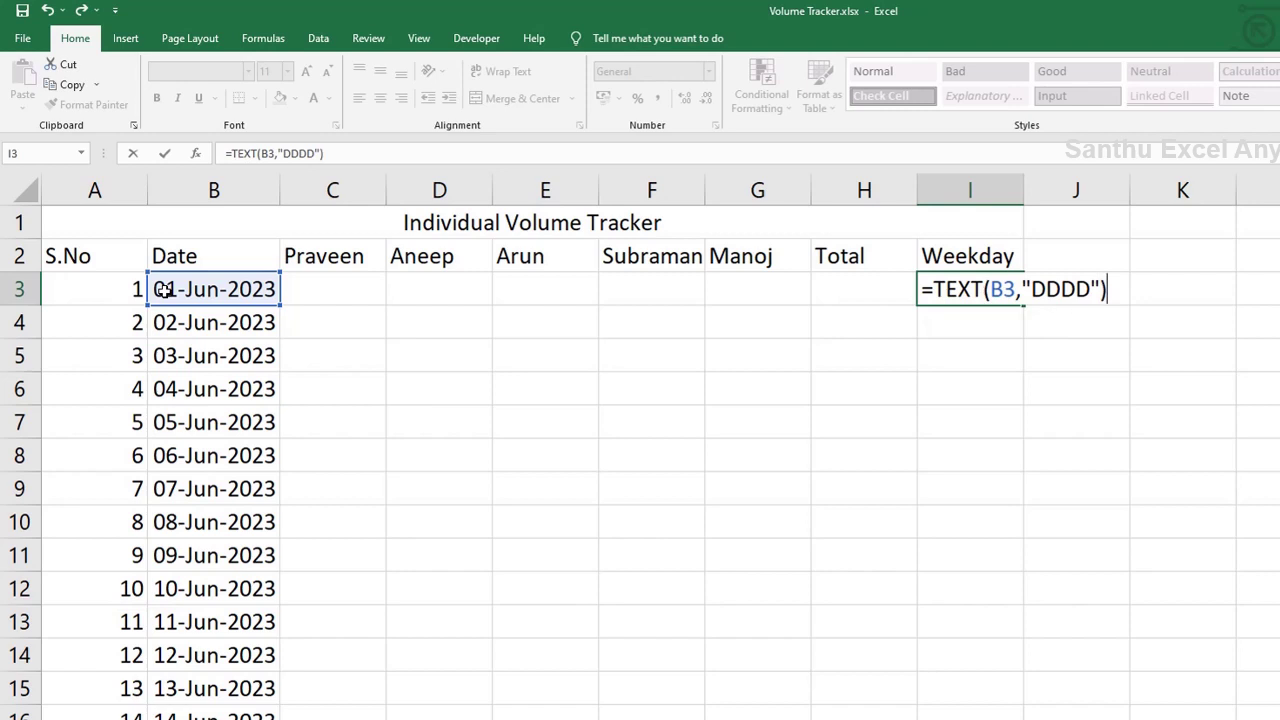
key(Return)
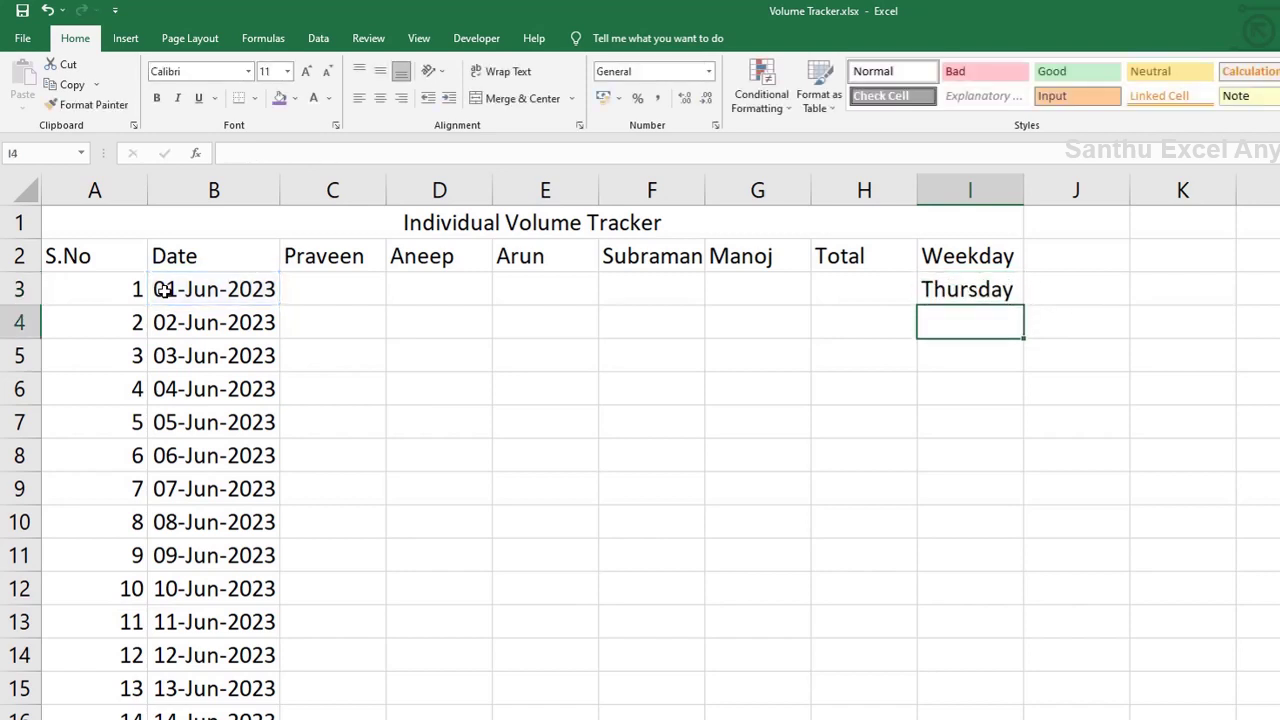
key(Up)
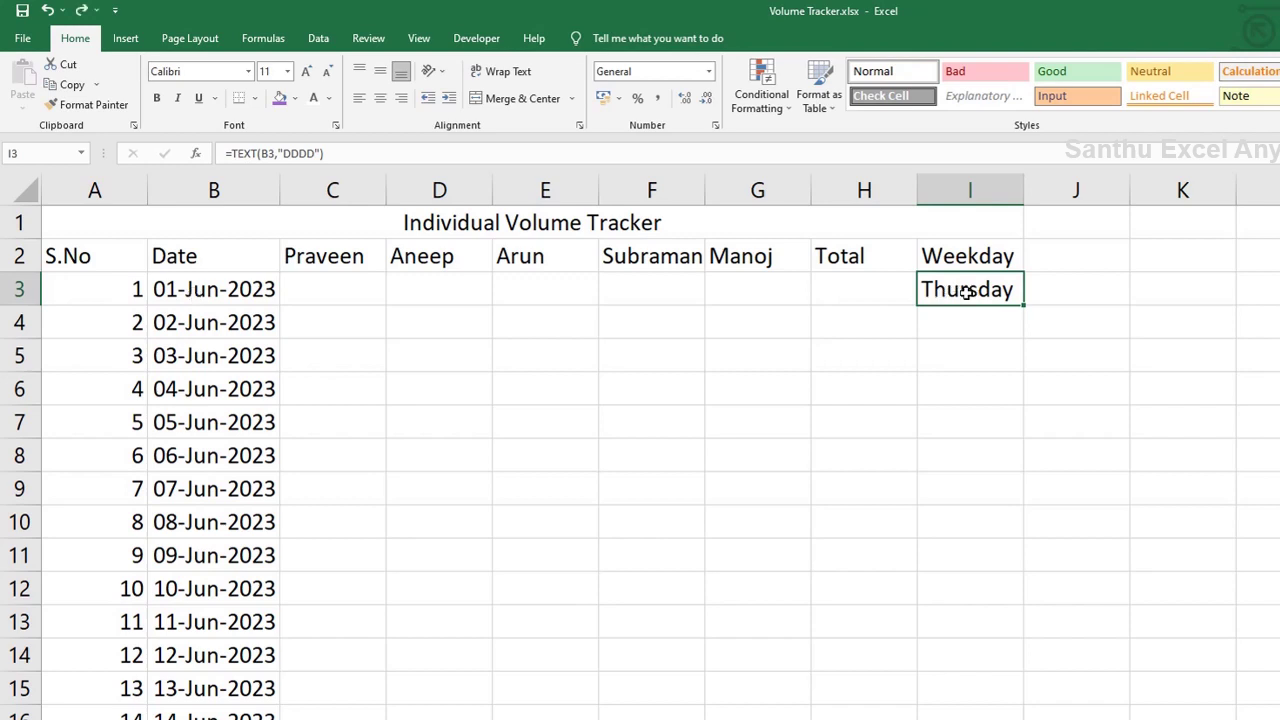
- Fill the Weekday formula down column I with Ctrl+D, then undo it
drag(968, 291, 990, 718)
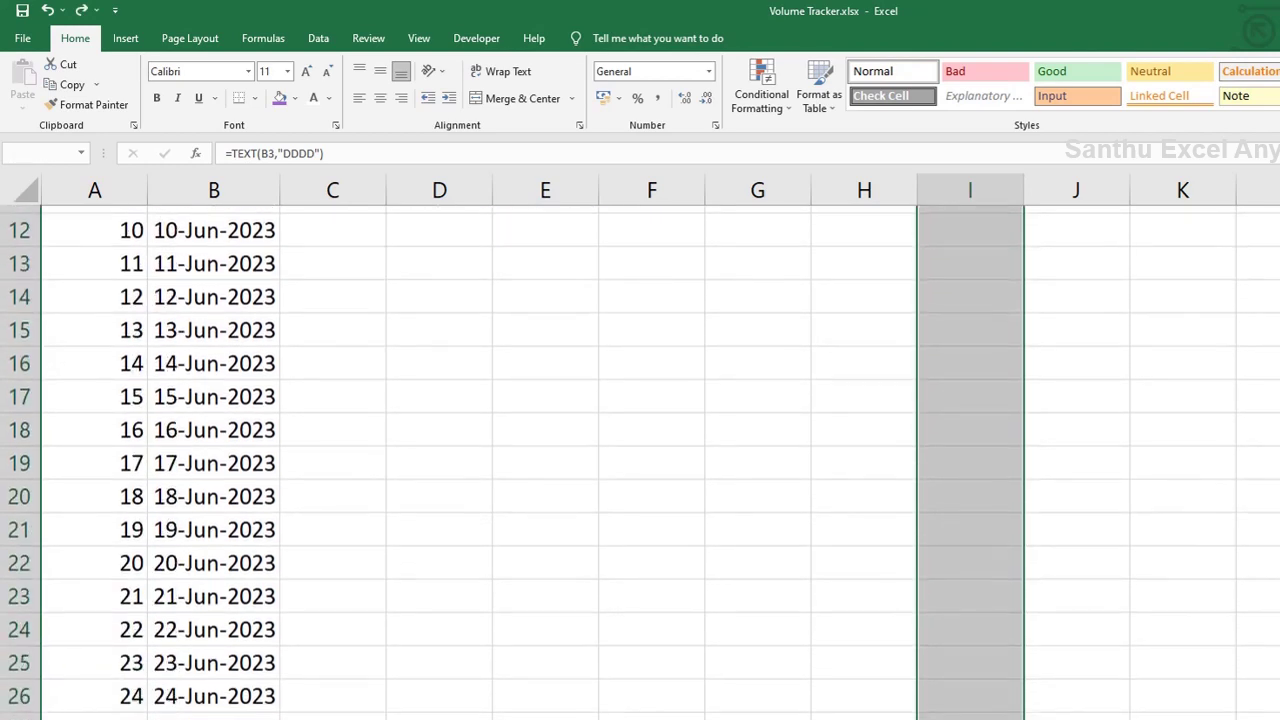
key(ctrl+d)
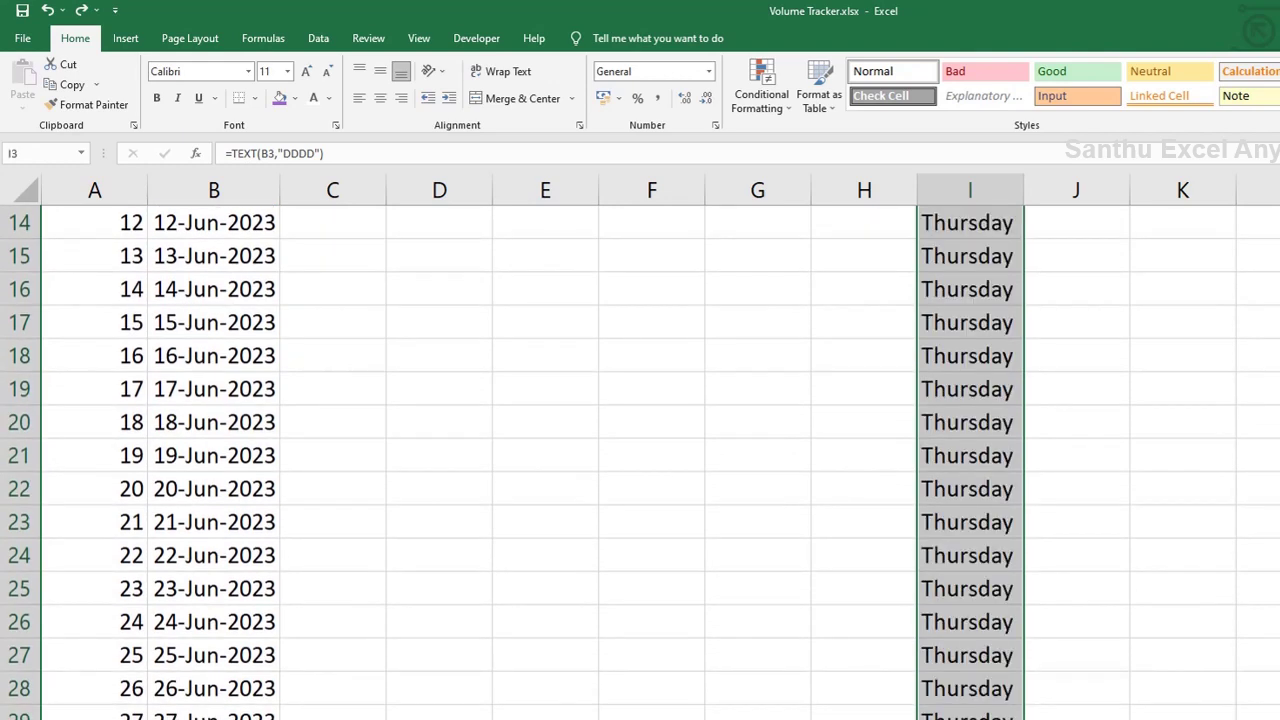
scroll(951, 607, up, 5)
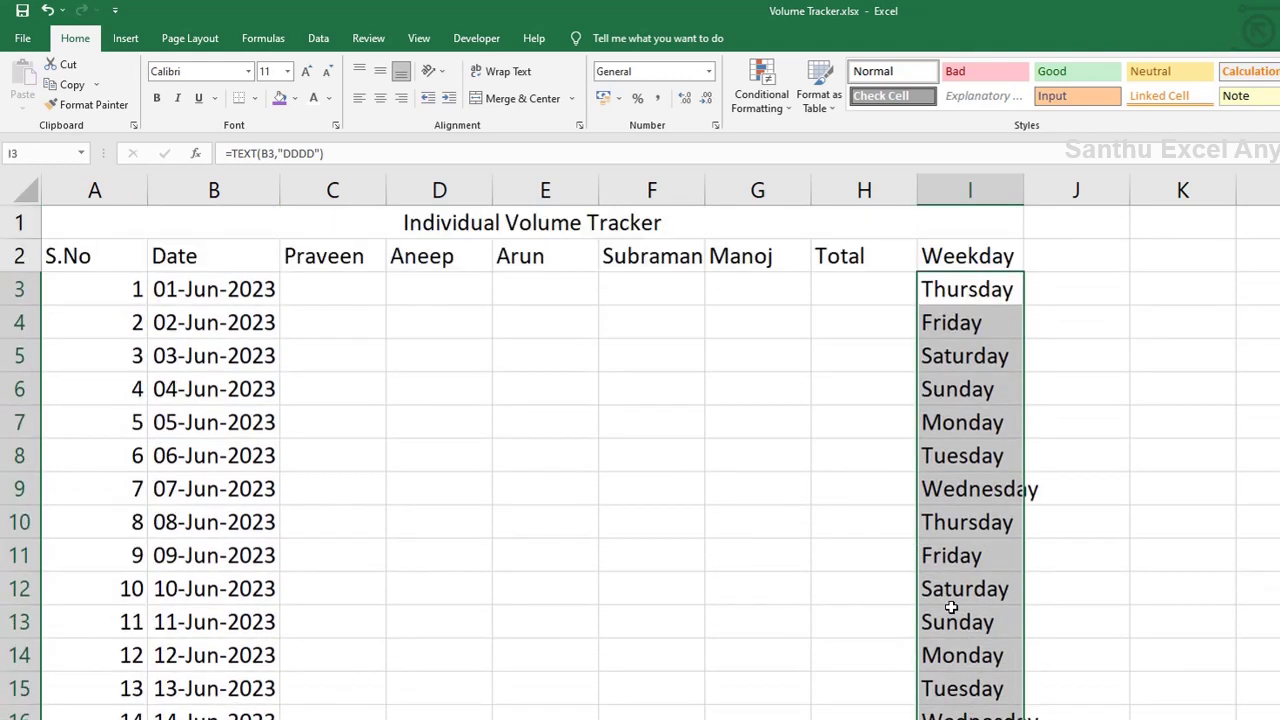
key(ctrl+z)
key(ctrl+y)
key(ctrl+z)
- Paste the Weekday formula into I4:I32 and autofit column I to fit Wednesday
click(958, 292)
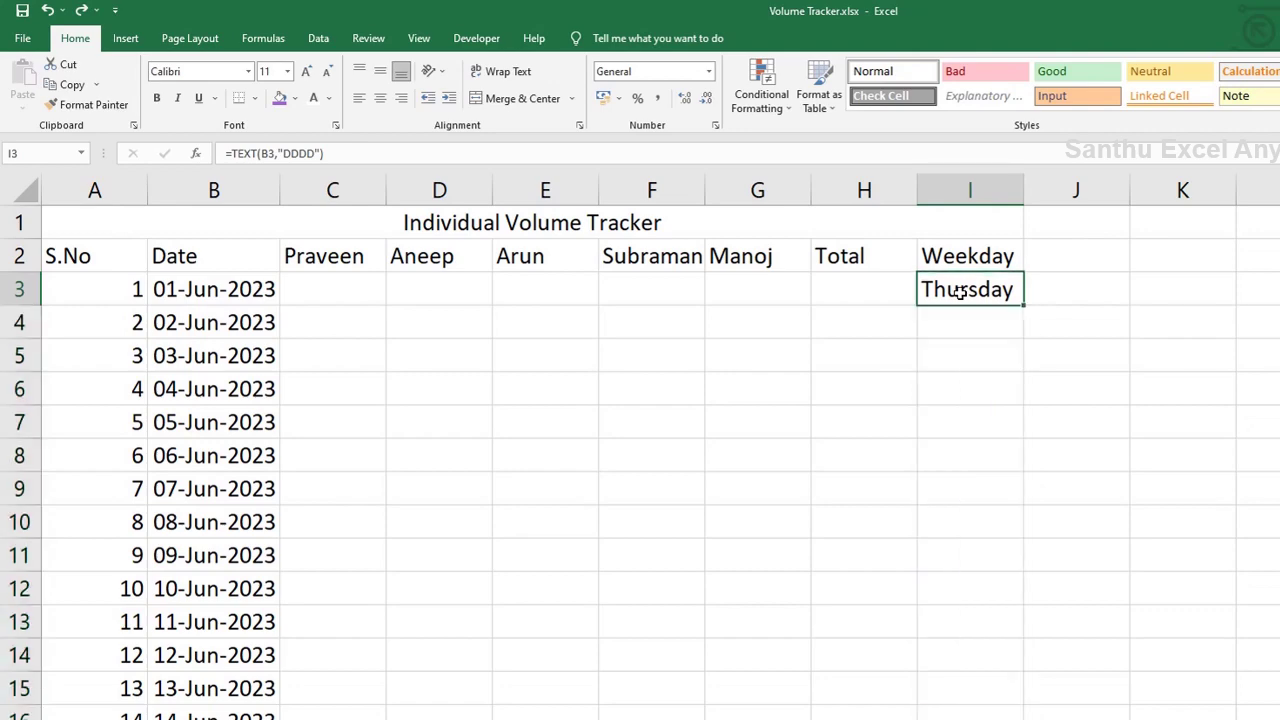
click(966, 324)
scroll(971, 689, down, 4)
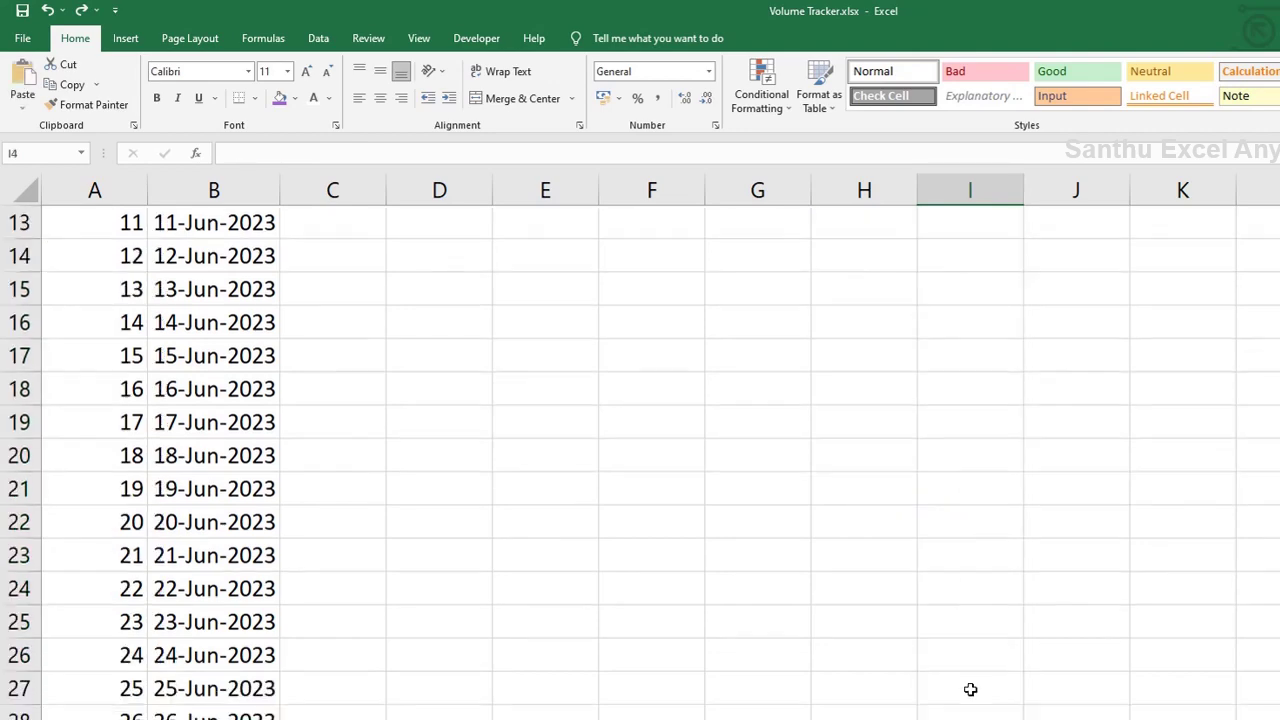
scroll(969, 683, down, 5)
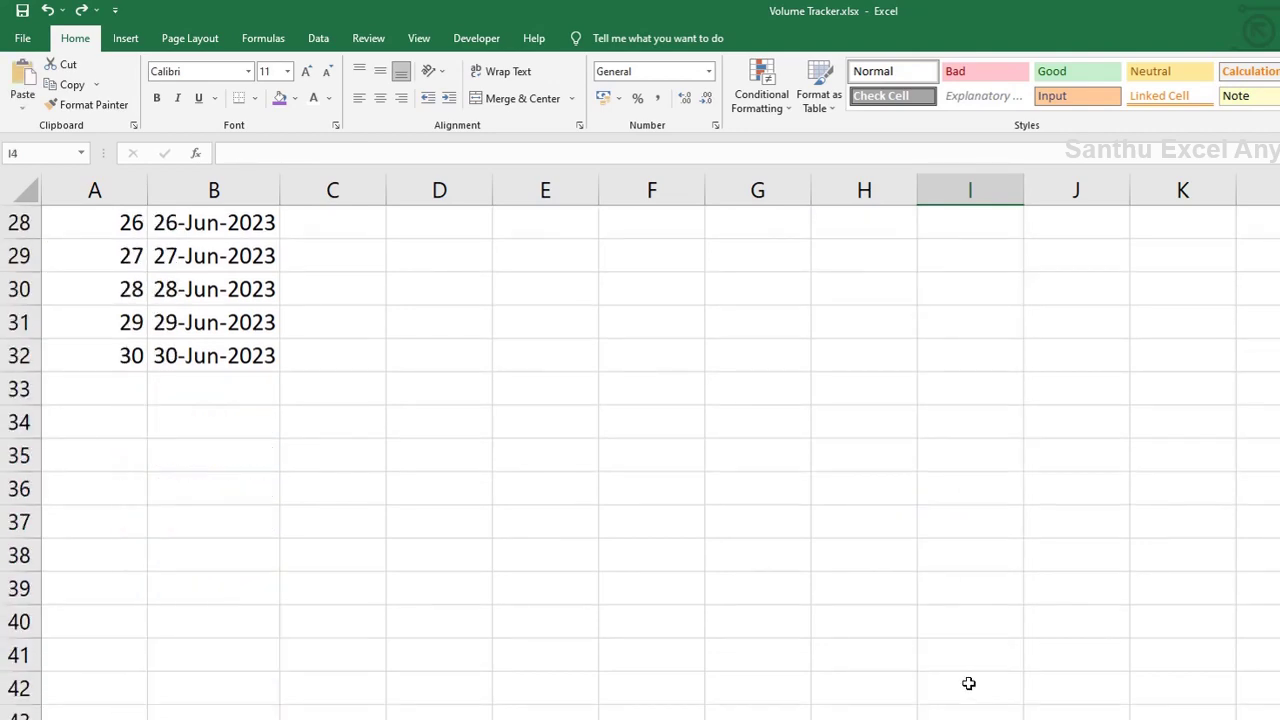
shift+click(969, 370)
key(ctrl+v)
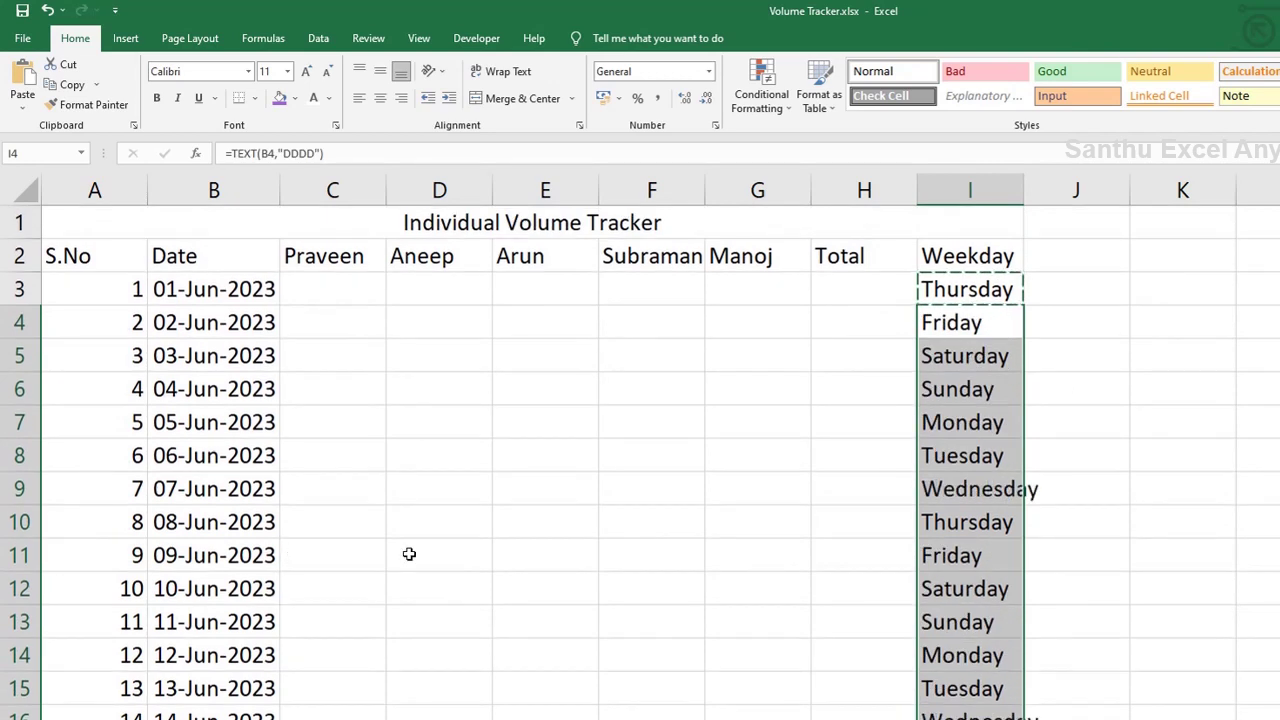
click(975, 290)
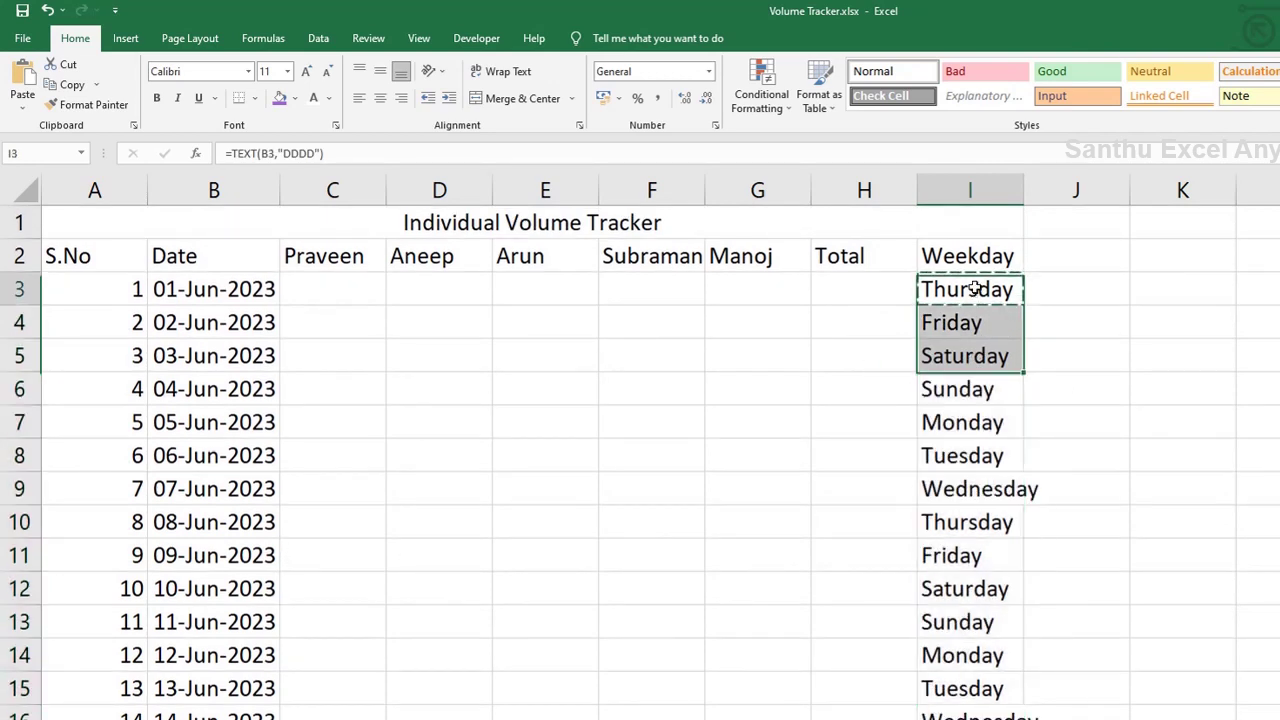
double_click(1023, 190)
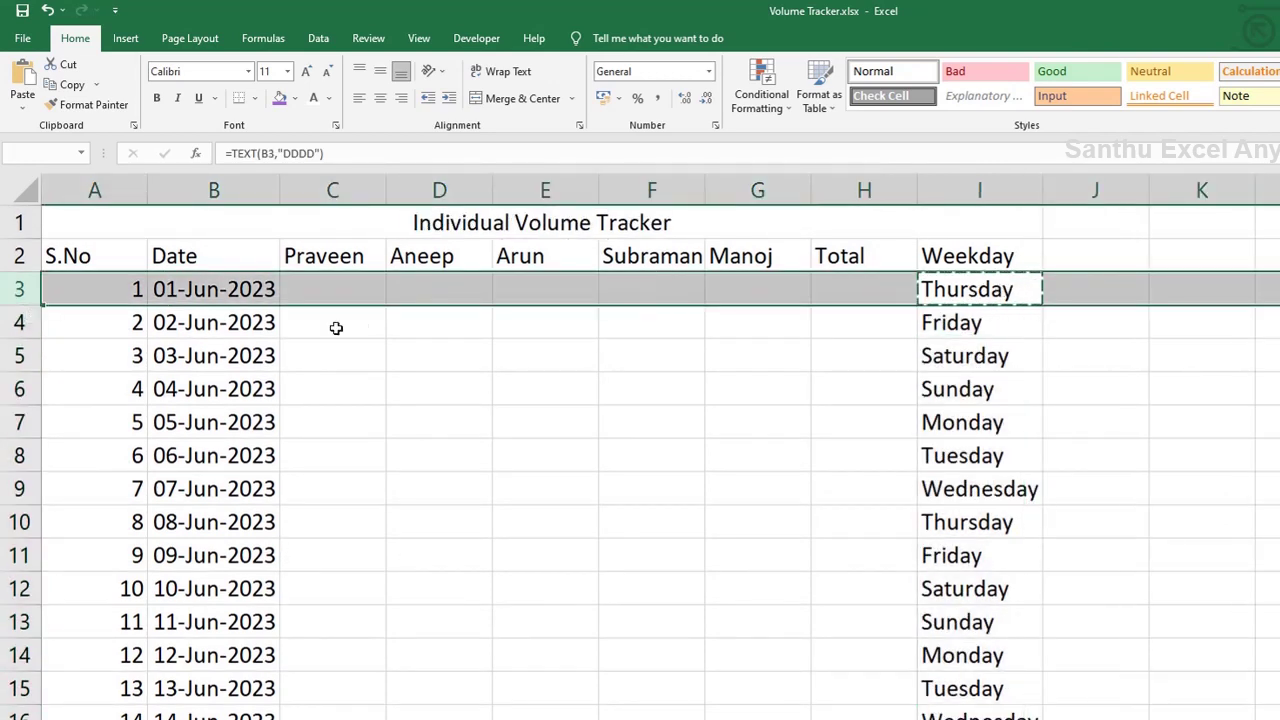
click(210, 290)
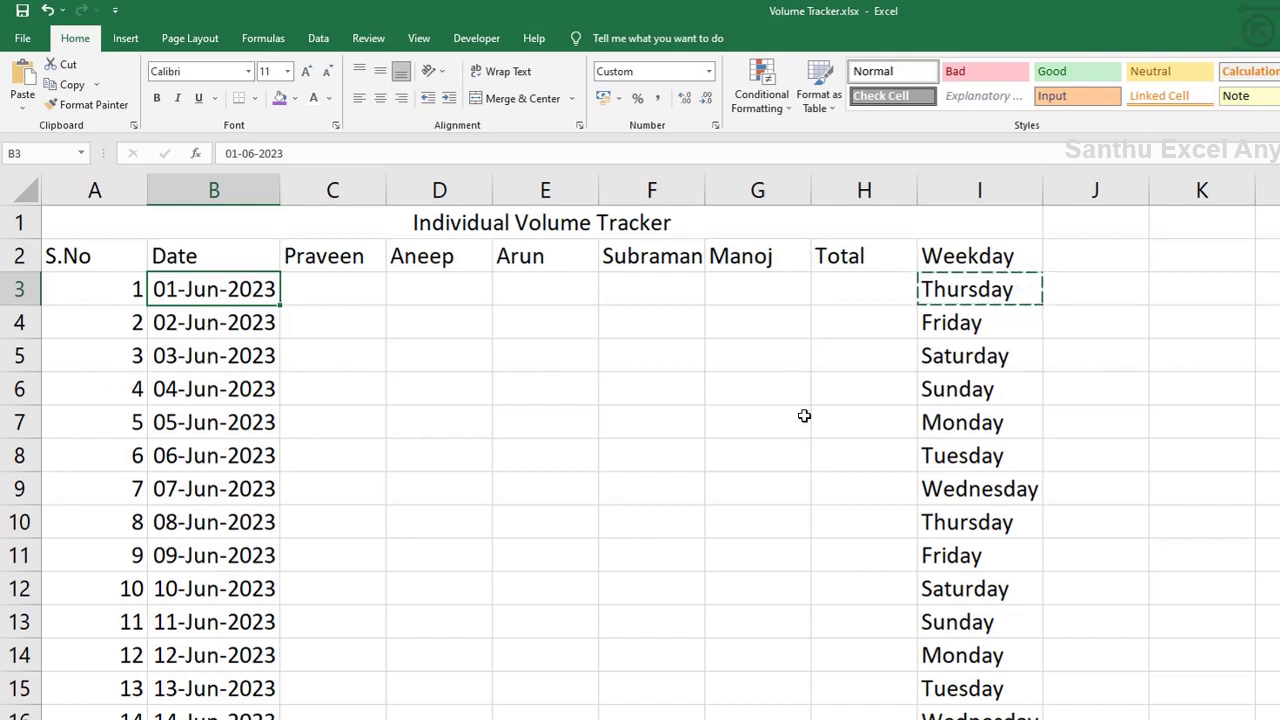
- Fill the header row A2:I2 with grey
key(Escape)
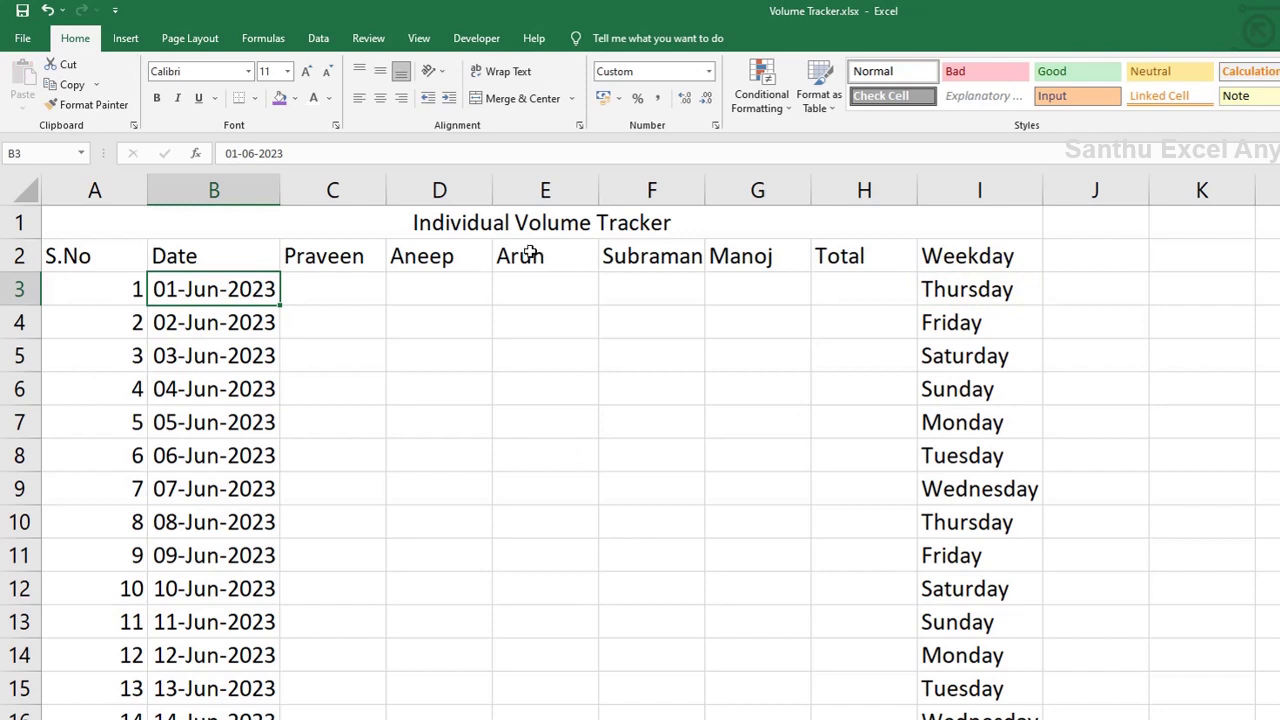
drag(95, 258, 968, 246)
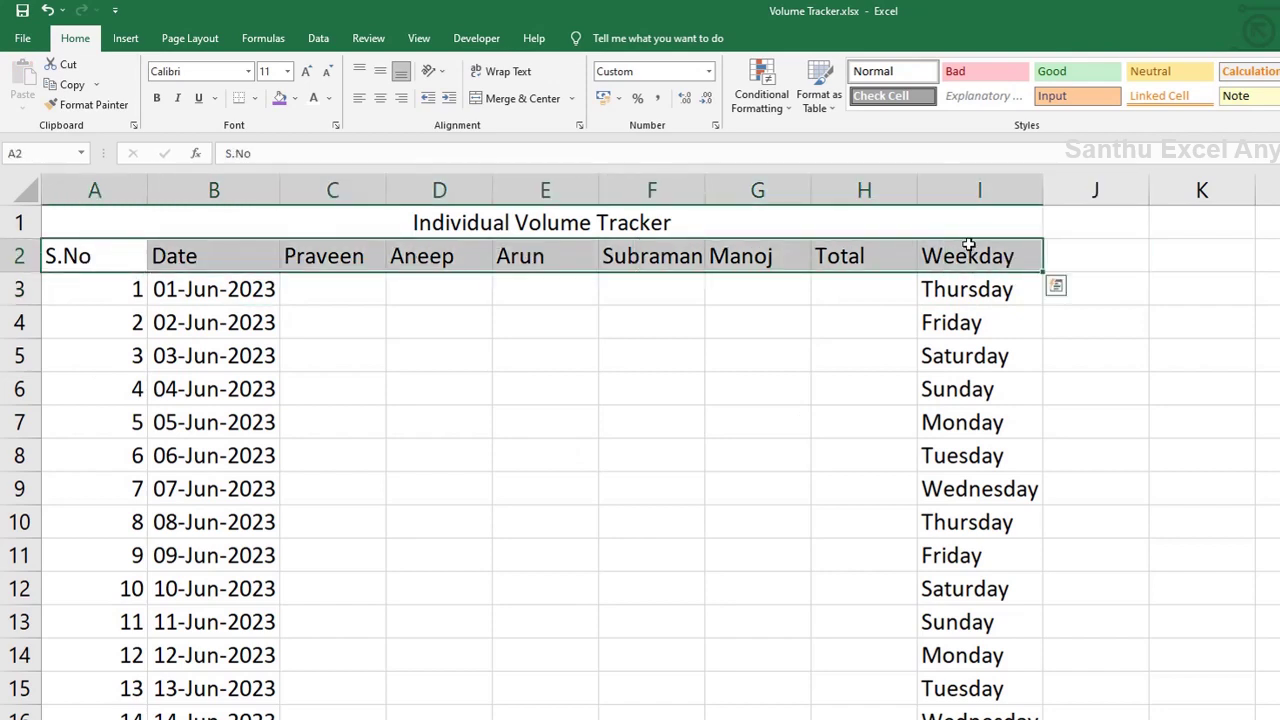
click(295, 98)
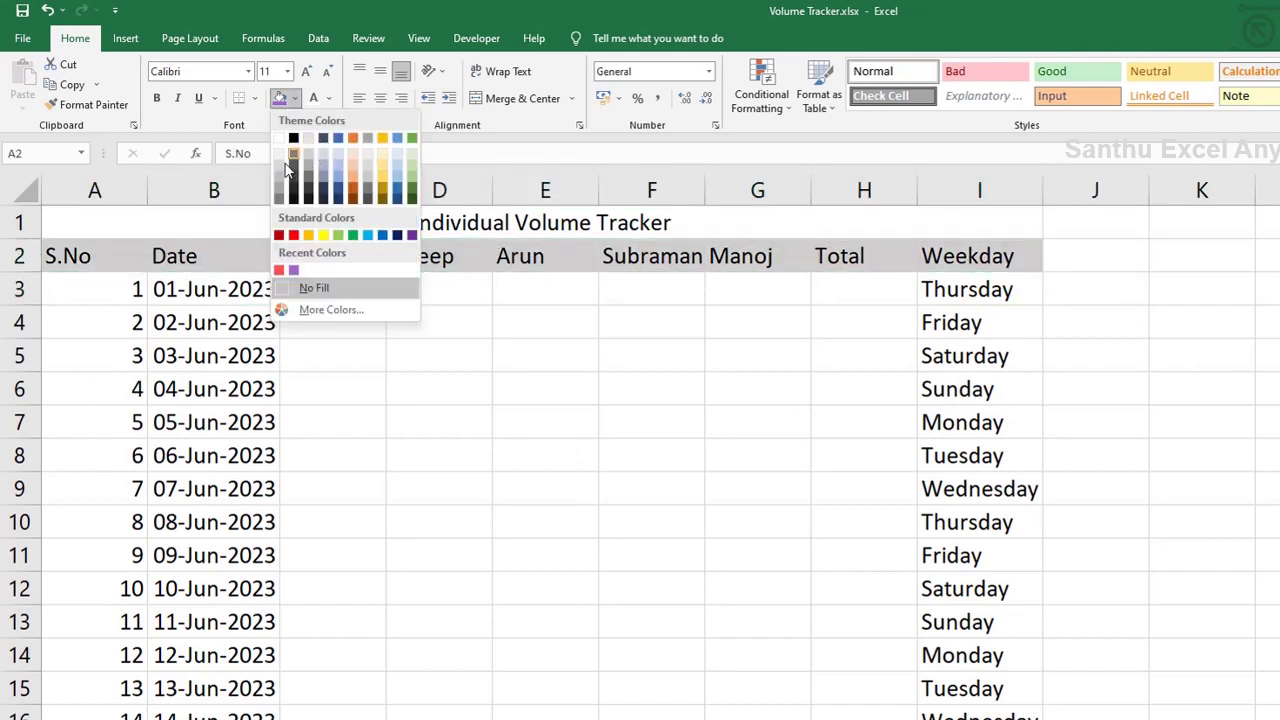
click(287, 170)
- Give the title row a blue fill with bold, two-steps-larger text
click(877, 222)
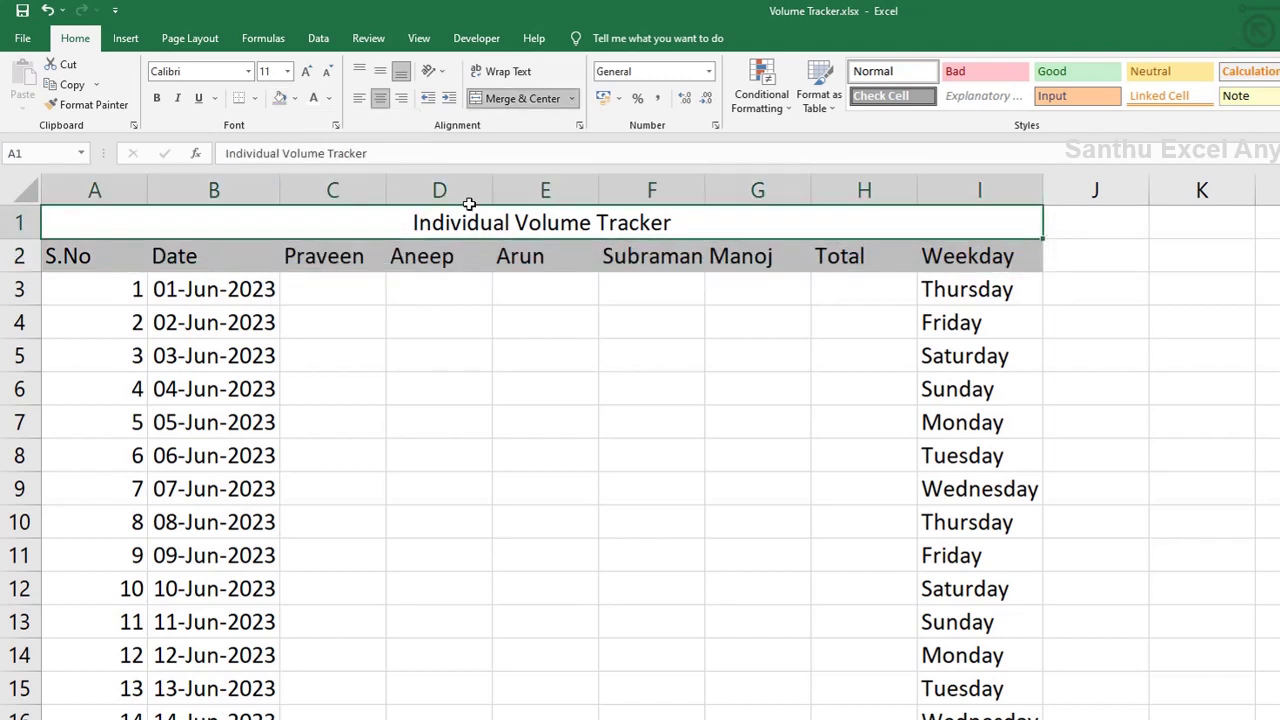
click(295, 98)
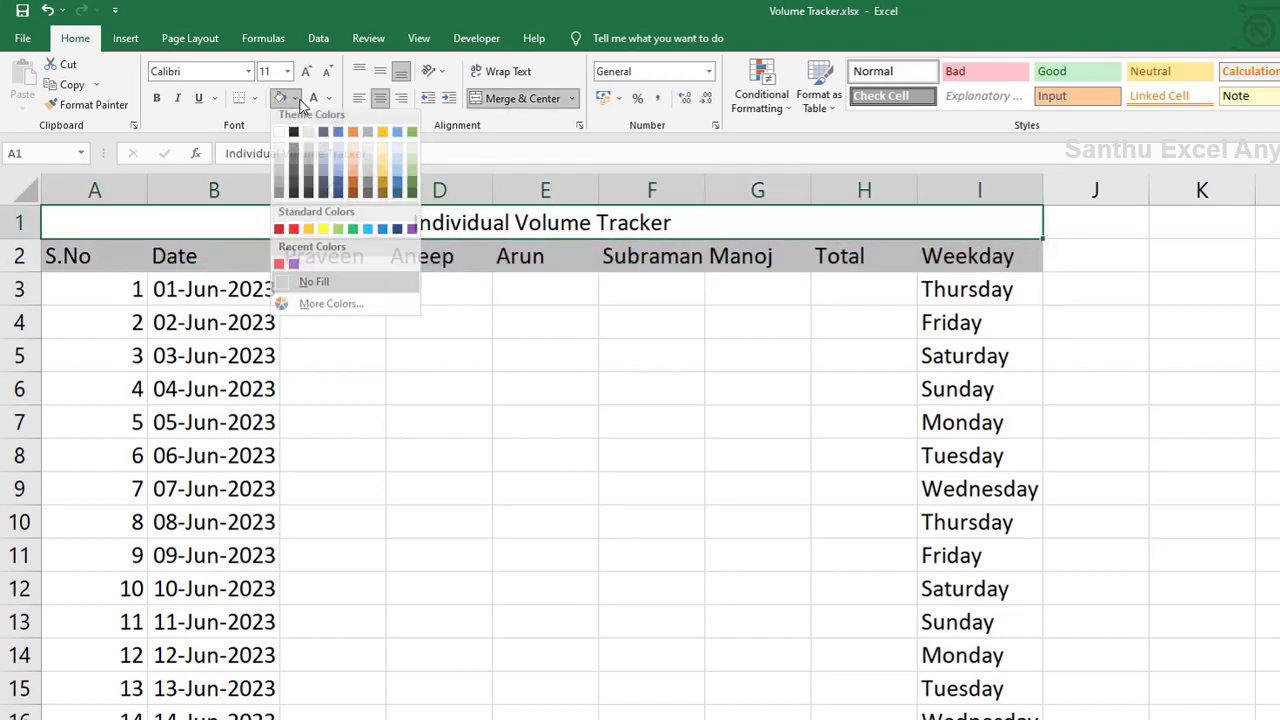
click(383, 236)
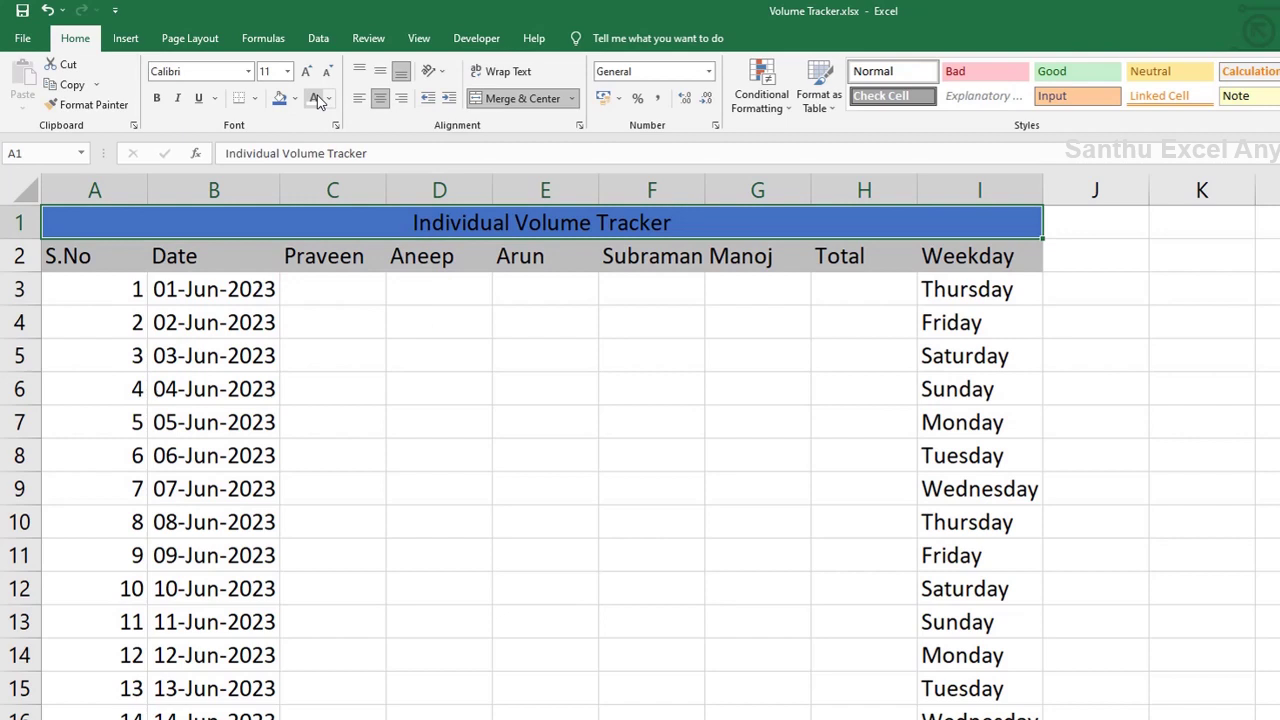
key(ctrl+b)
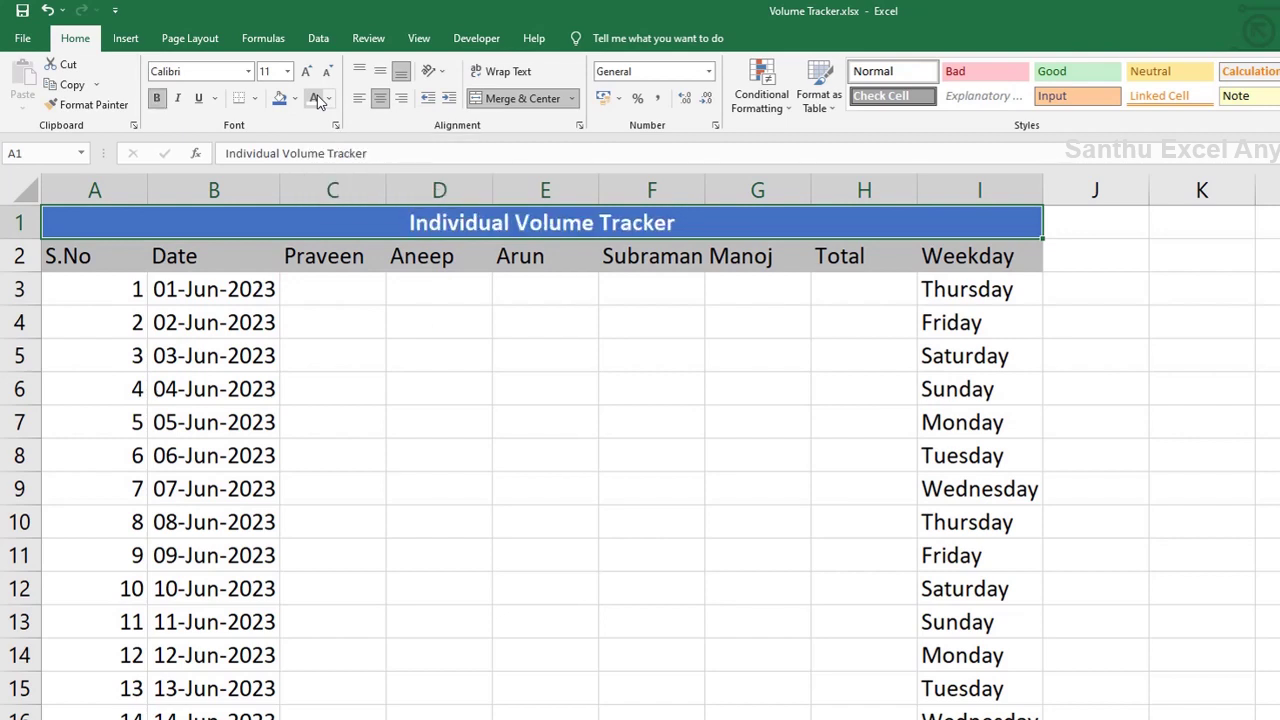
click(306, 72)
click(306, 72)
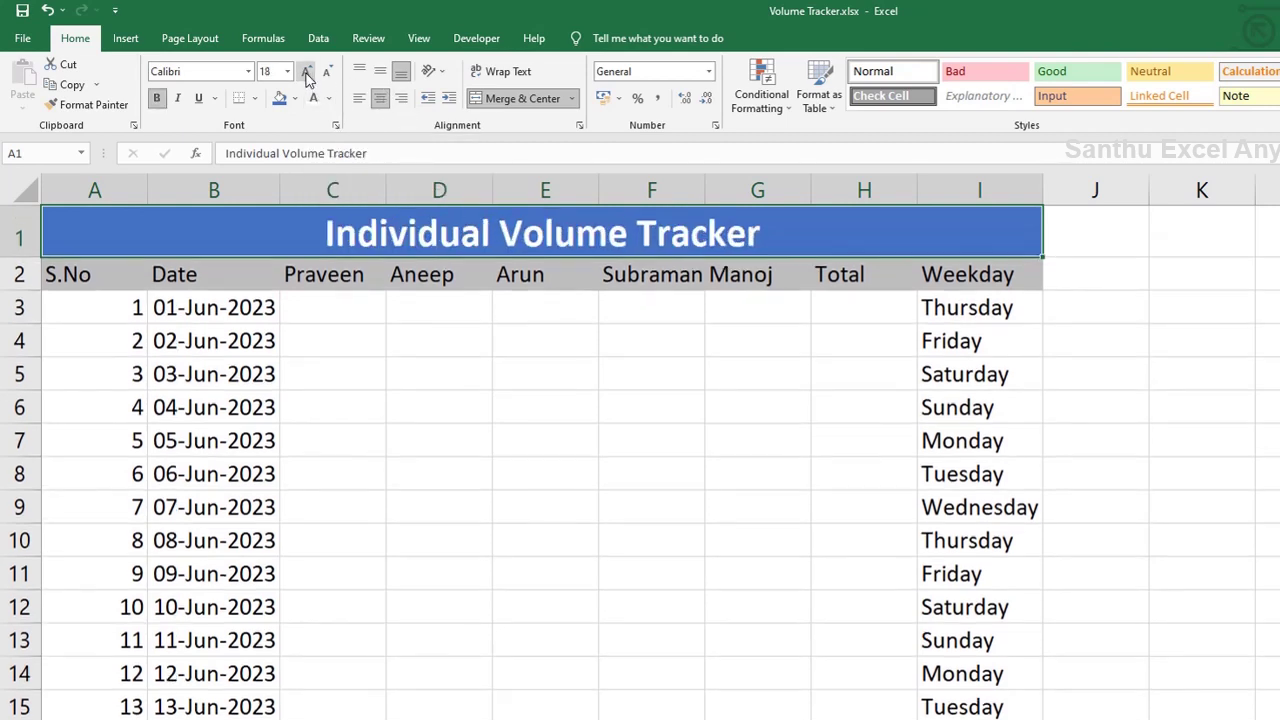
- Make the row 2 header text bold
drag(60, 269, 986, 268)
key(ctrl+b)
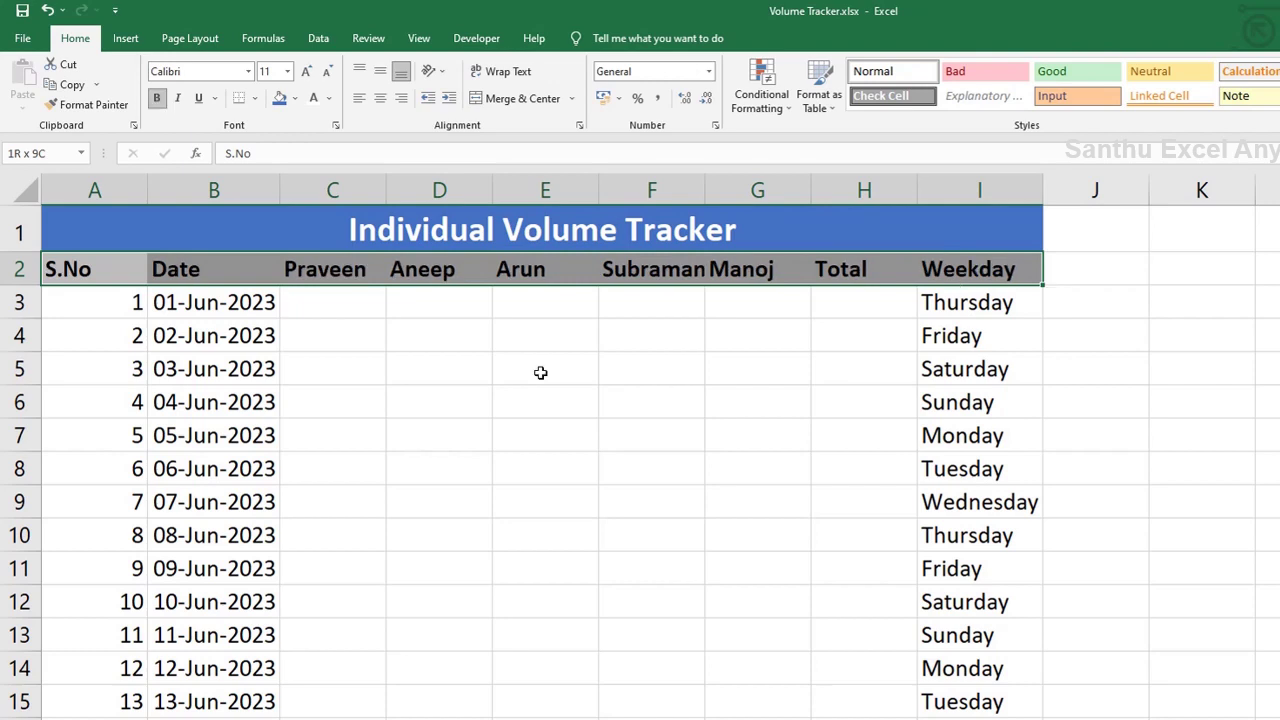
click(540, 368)
click(19, 302)
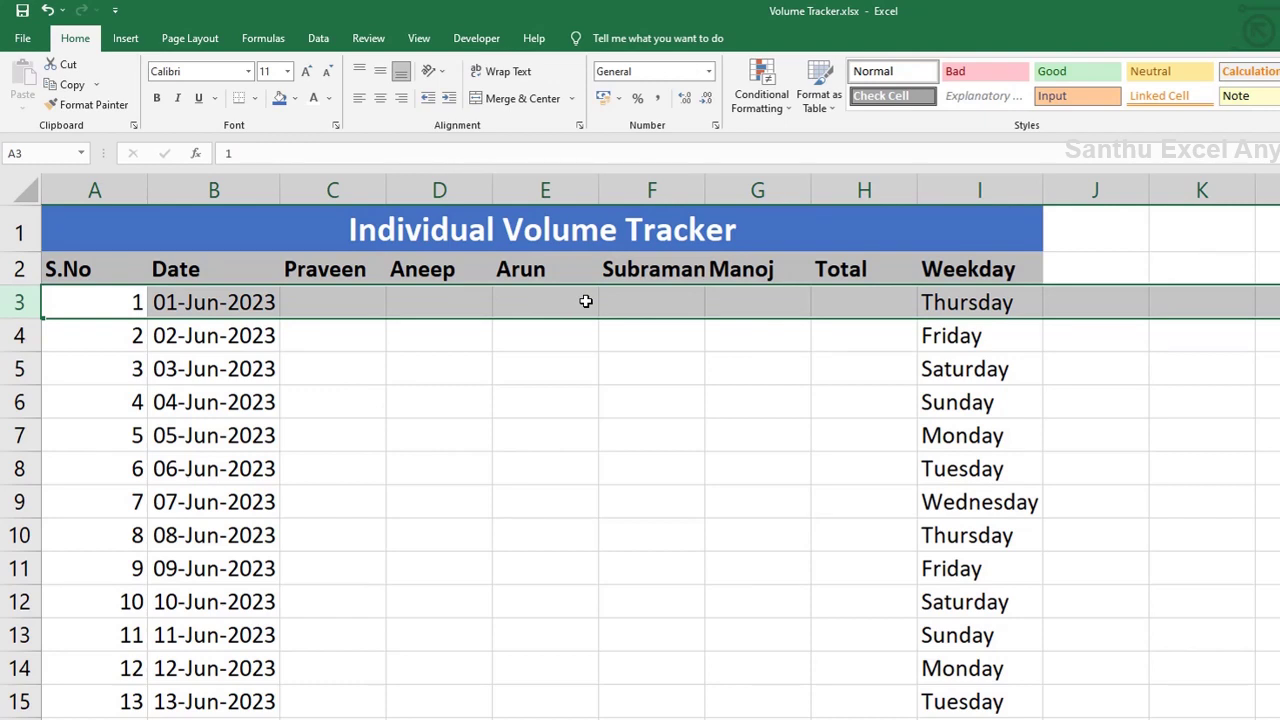
- Insert a blank row 3 above the first date and label it Total
key(ctrl+plus)
key(ctrl+z)
right_click(18, 300)
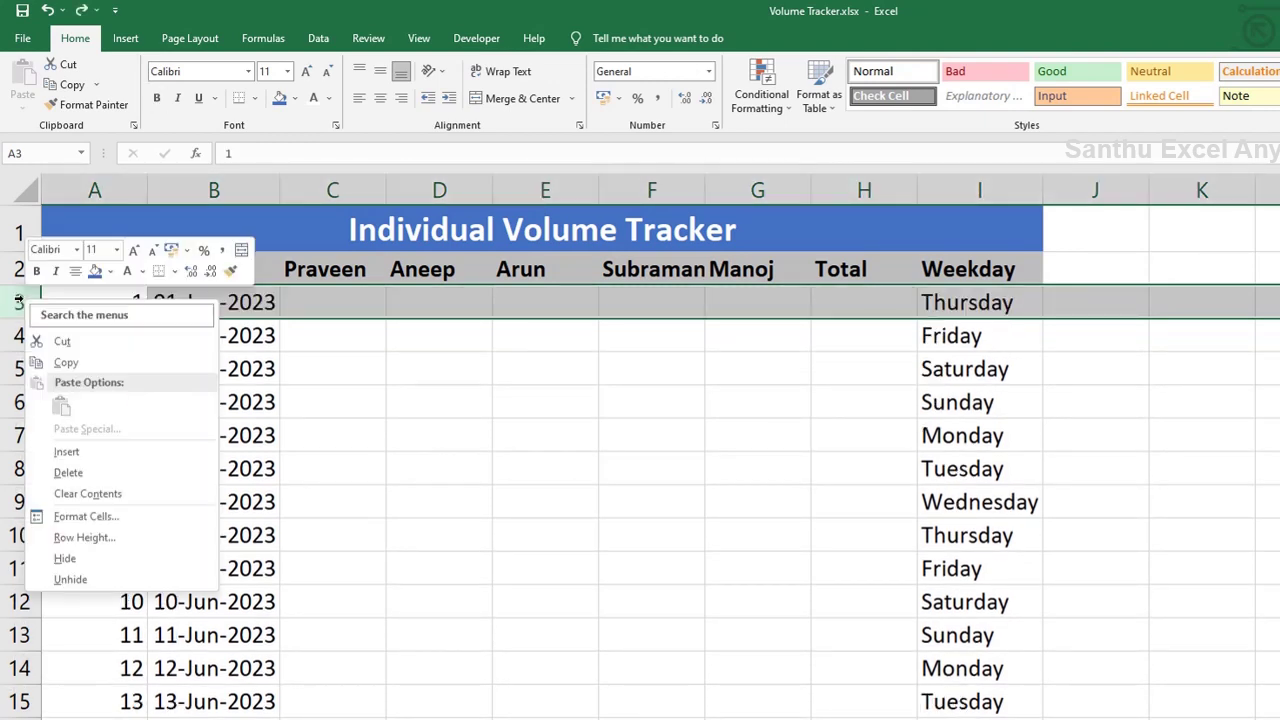
click(104, 452)
click(186, 302)
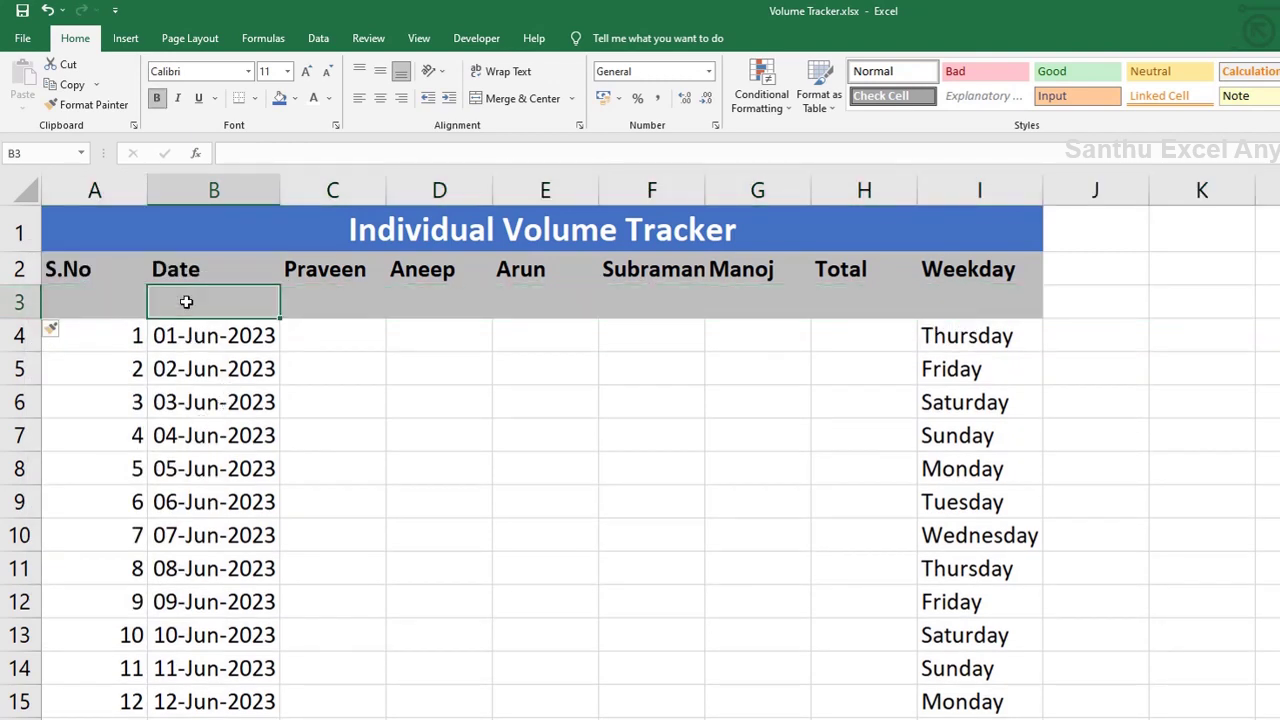
text(Total)
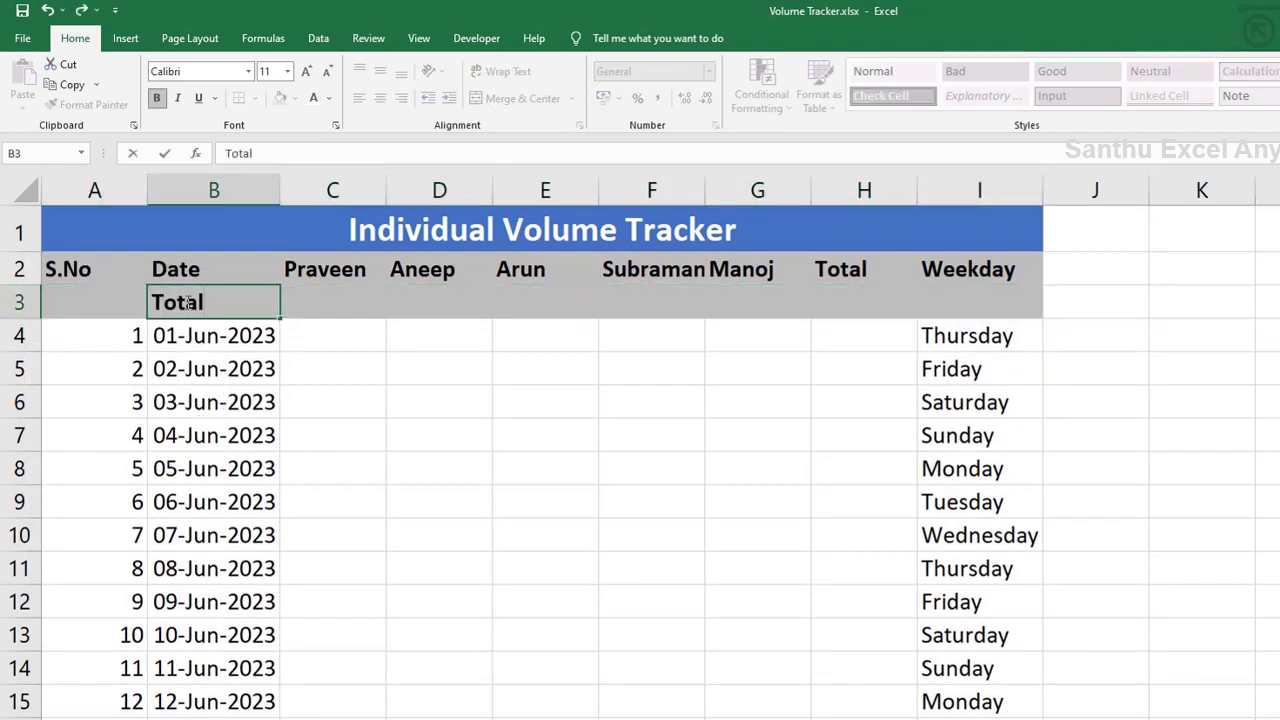
- Shade the Total row B3:H3 green with white text
drag(864, 302, 128, 302)
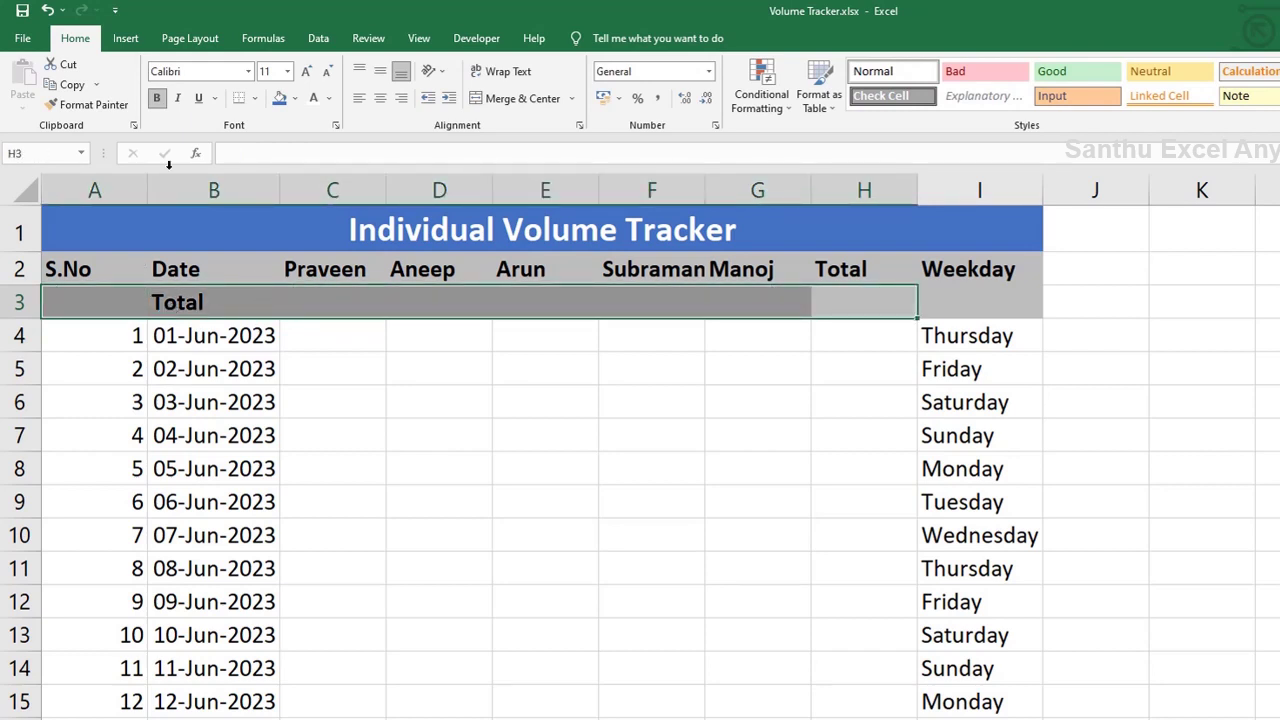
click(295, 100)
click(411, 133)
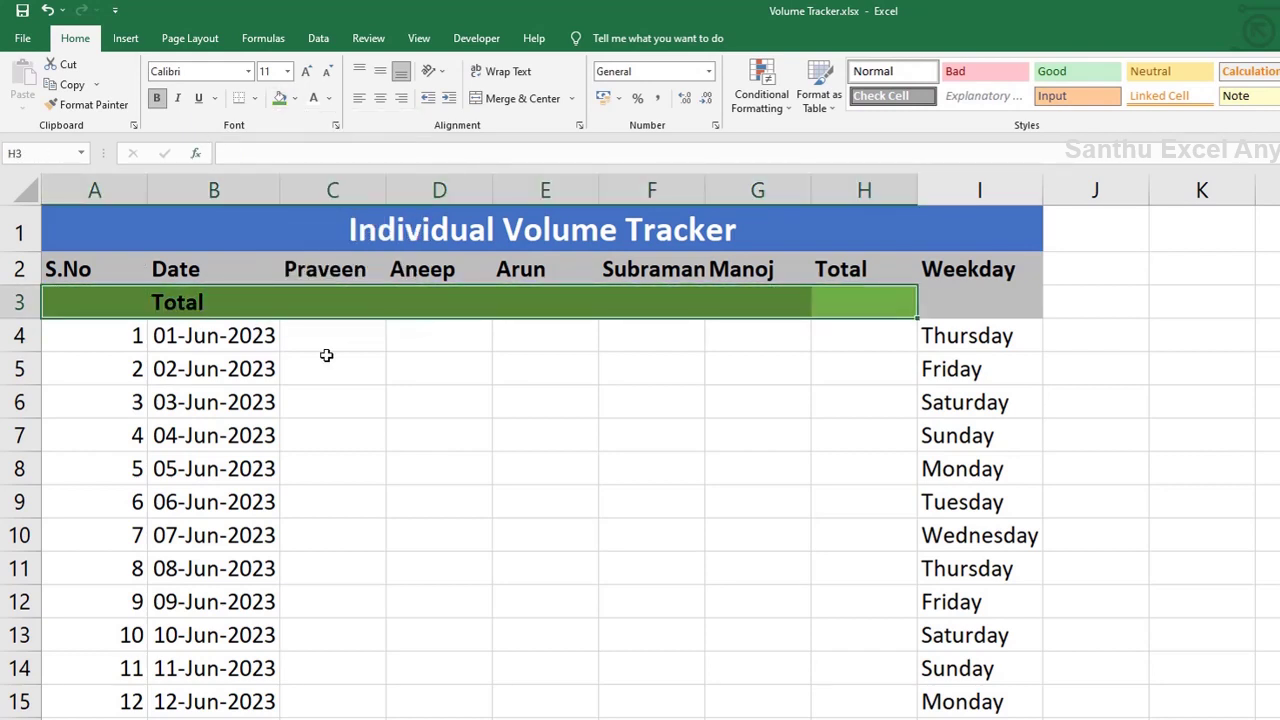
click(313, 97)
click(337, 342)
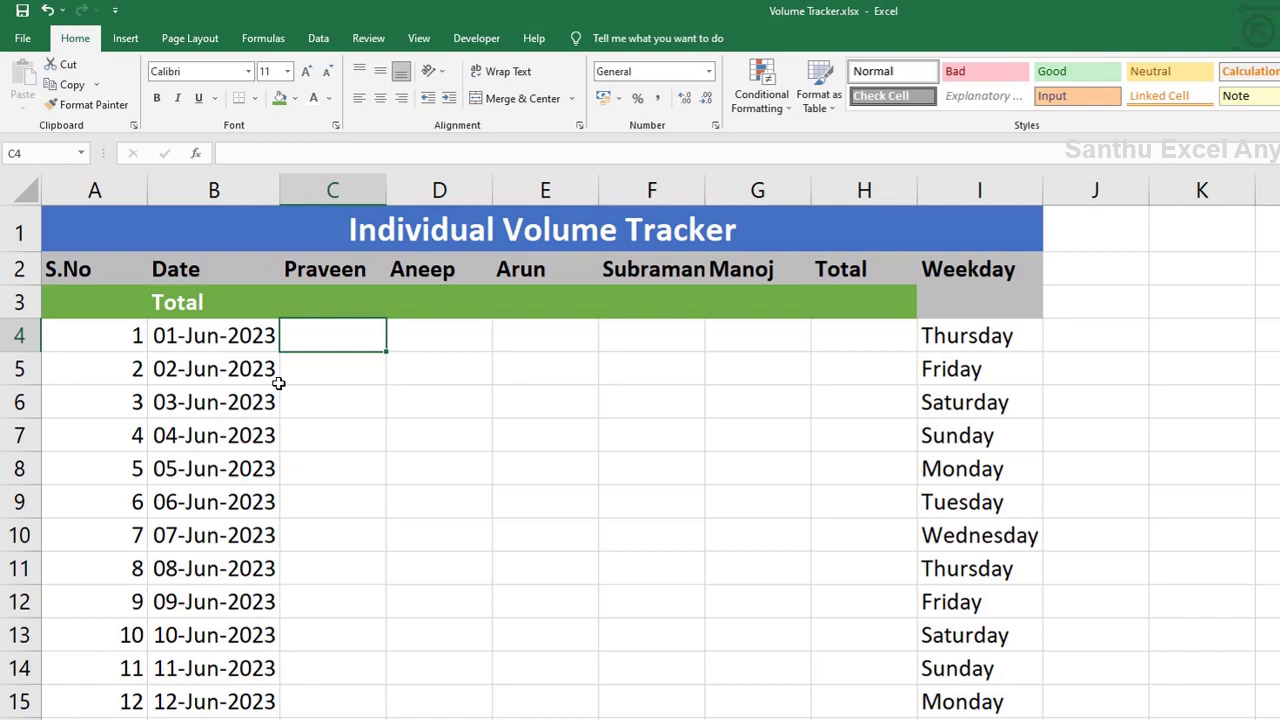
- Centre-align the serial numbers 1 to 30 in column A
click(106, 339)
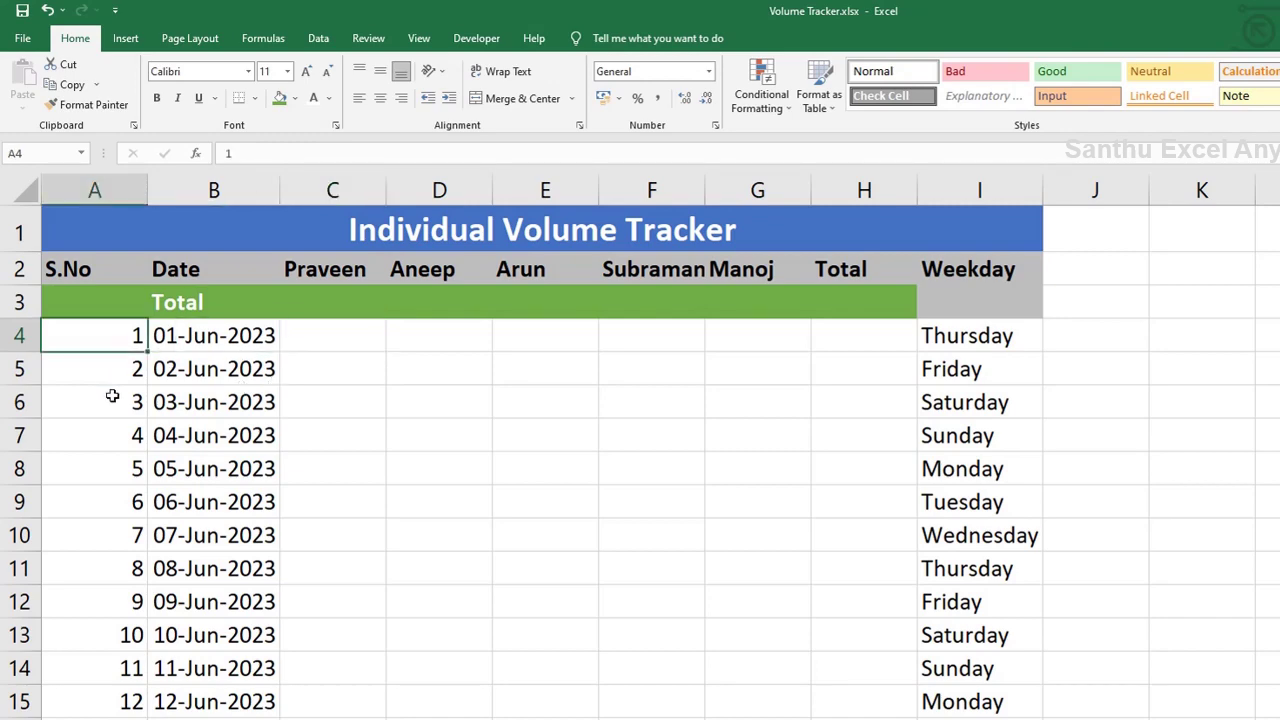
key(ctrl+shift+Down)
scroll(114, 395, down, 2)
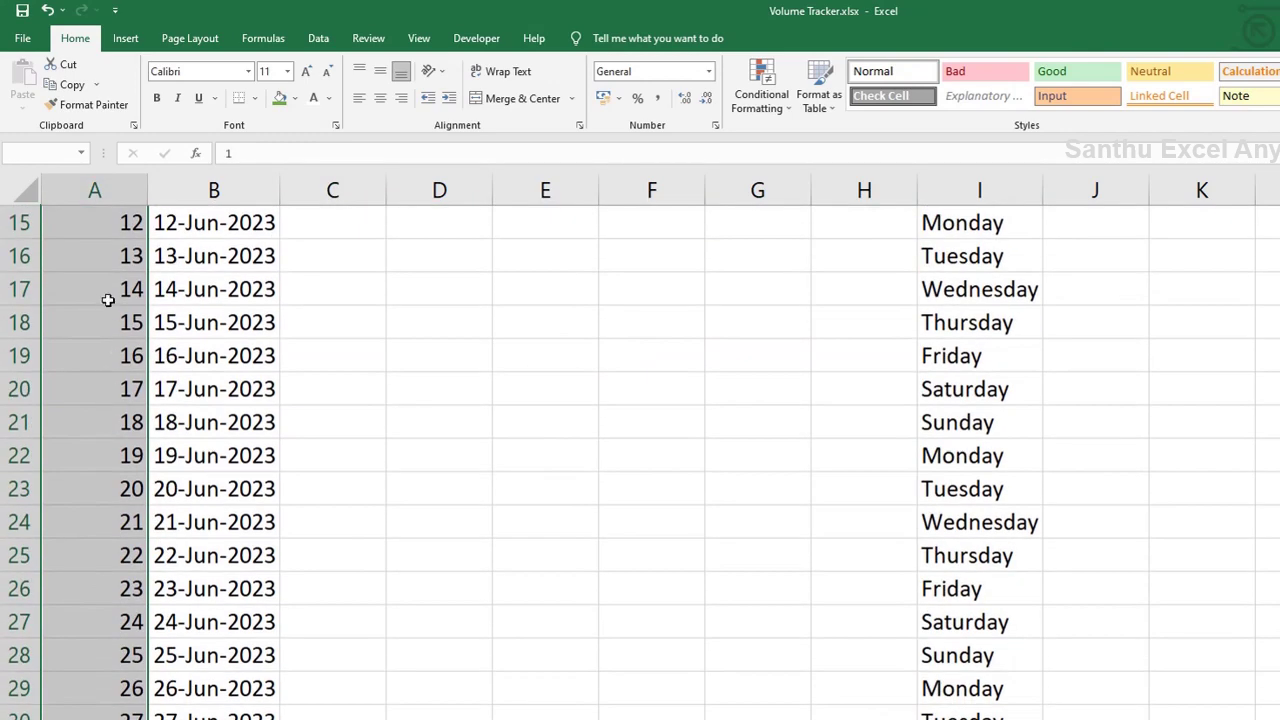
click(380, 104)
key(ctrl+Home)
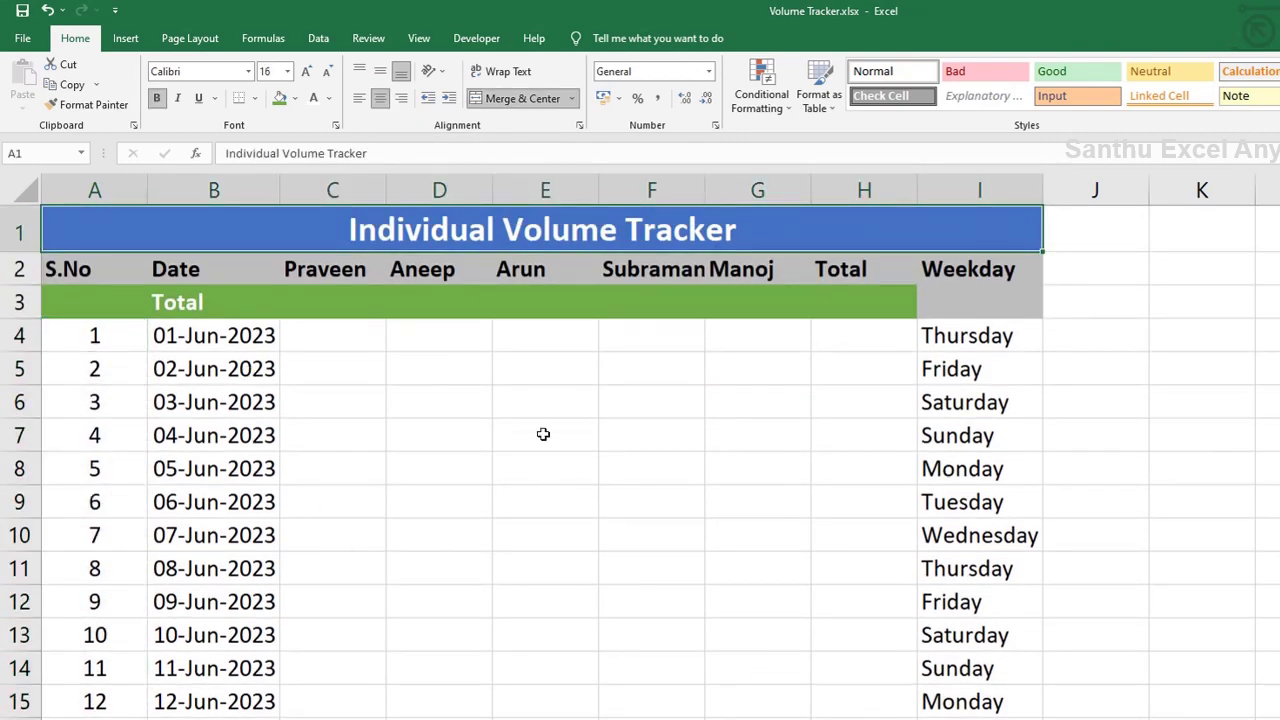
scroll(955, 690, down, 4)
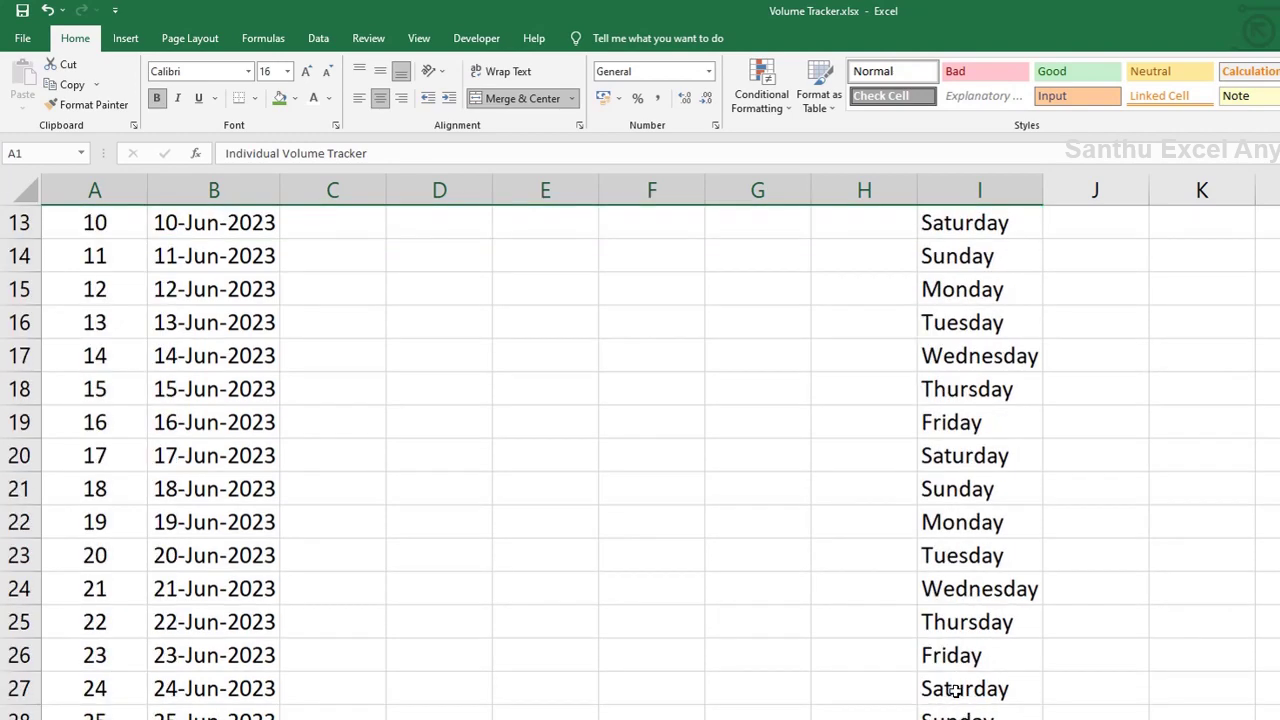
scroll(955, 690, down, 3)
shift+click(966, 589)
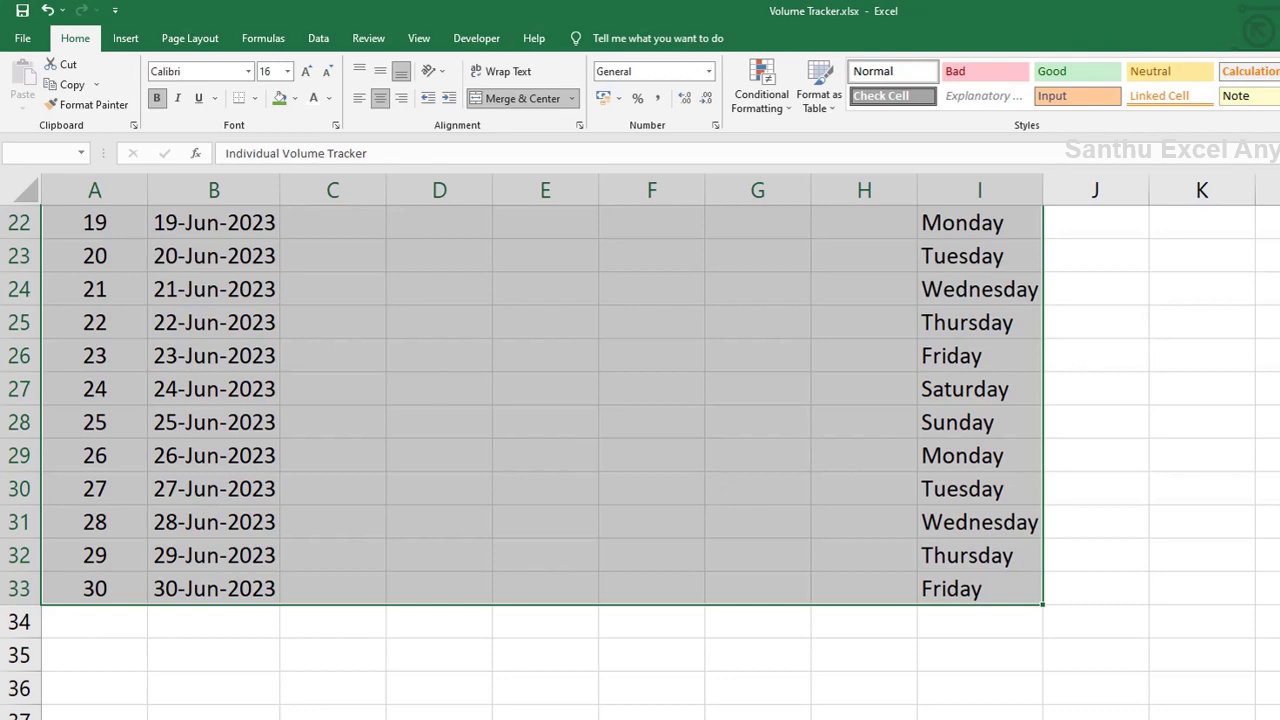
- Apply All Borders to the table from A1 to I33
click(256, 100)
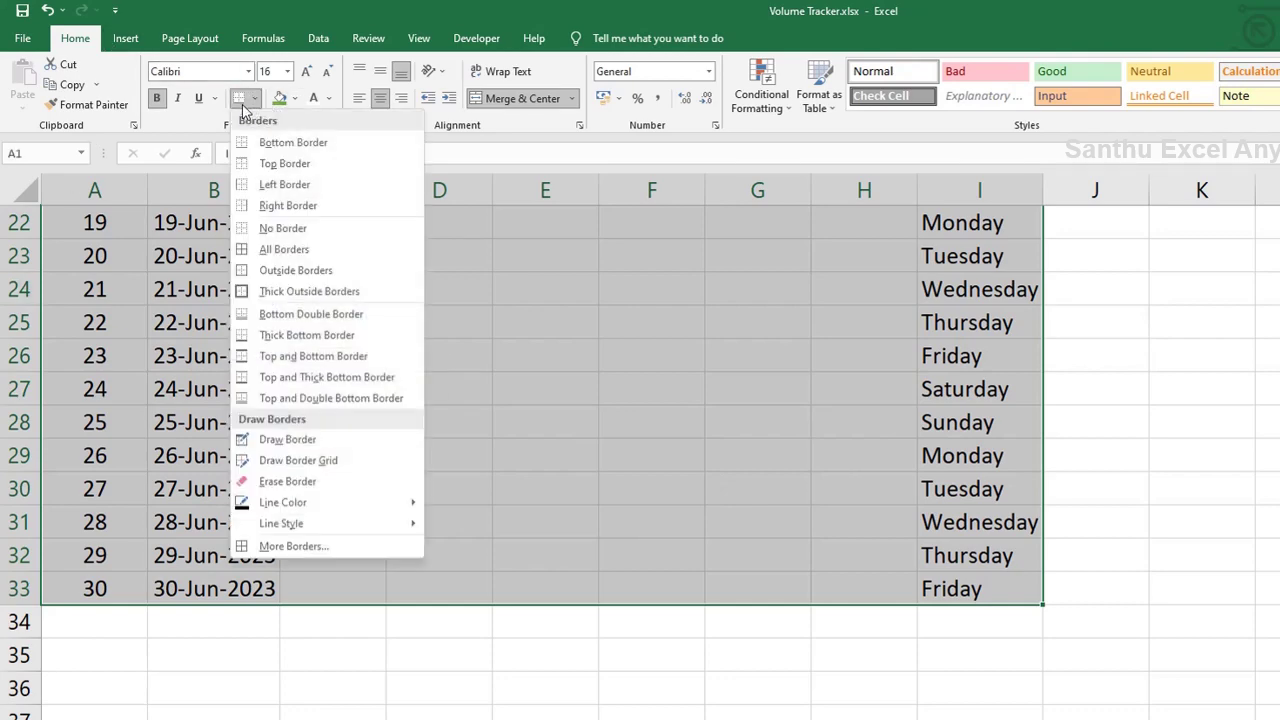
click(296, 250)
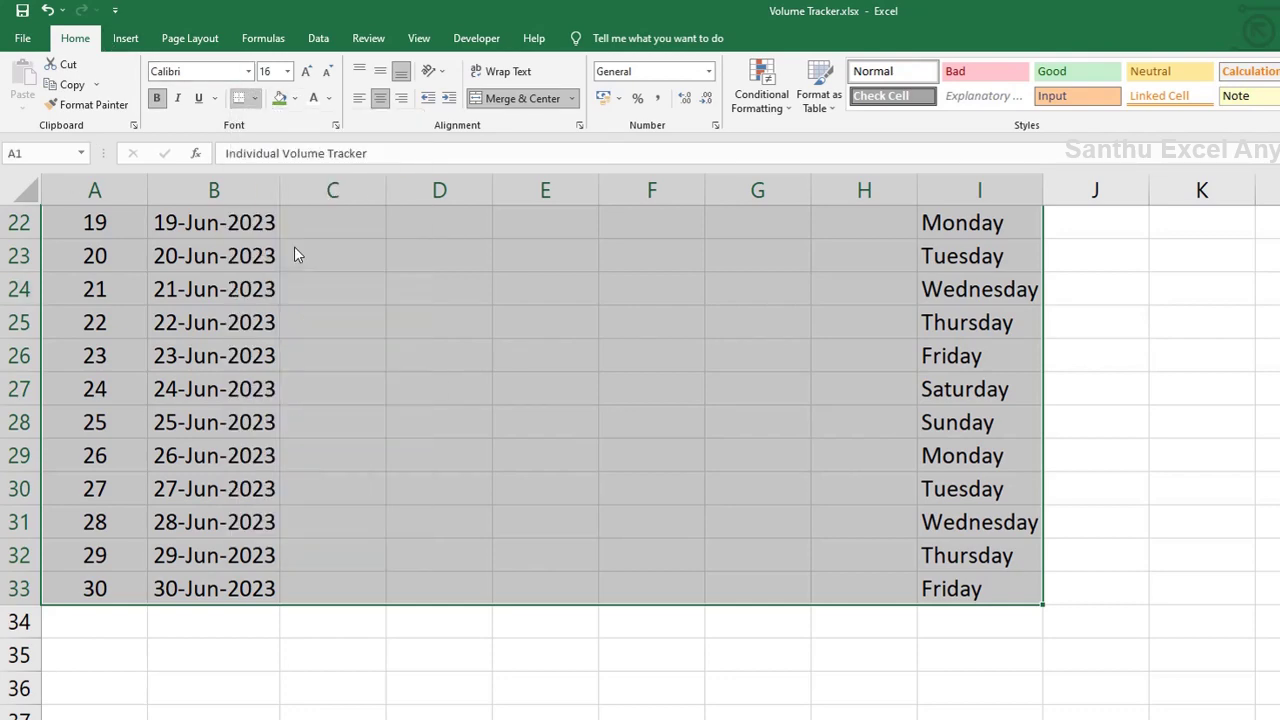
scroll(294, 250, up, 7)
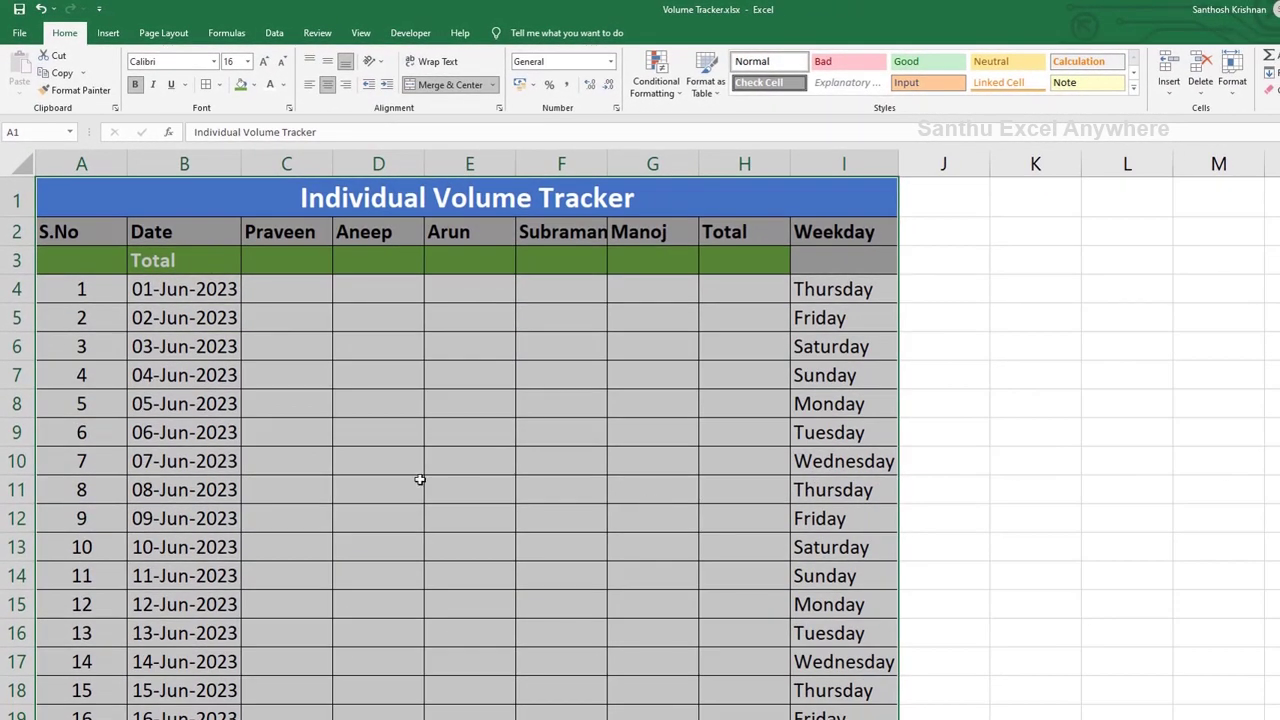
- Select the data range C4:H33
click(280, 297)
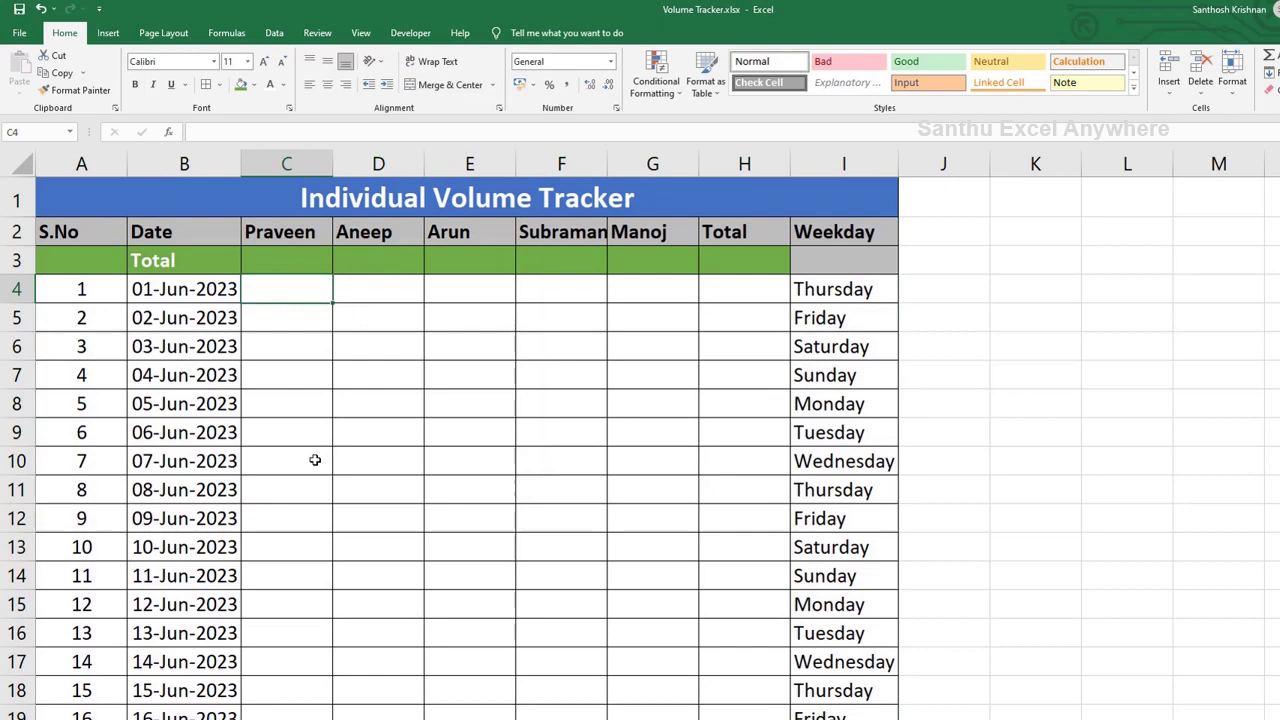
scroll(631, 555, down, 4)
scroll(690, 600, down, 4)
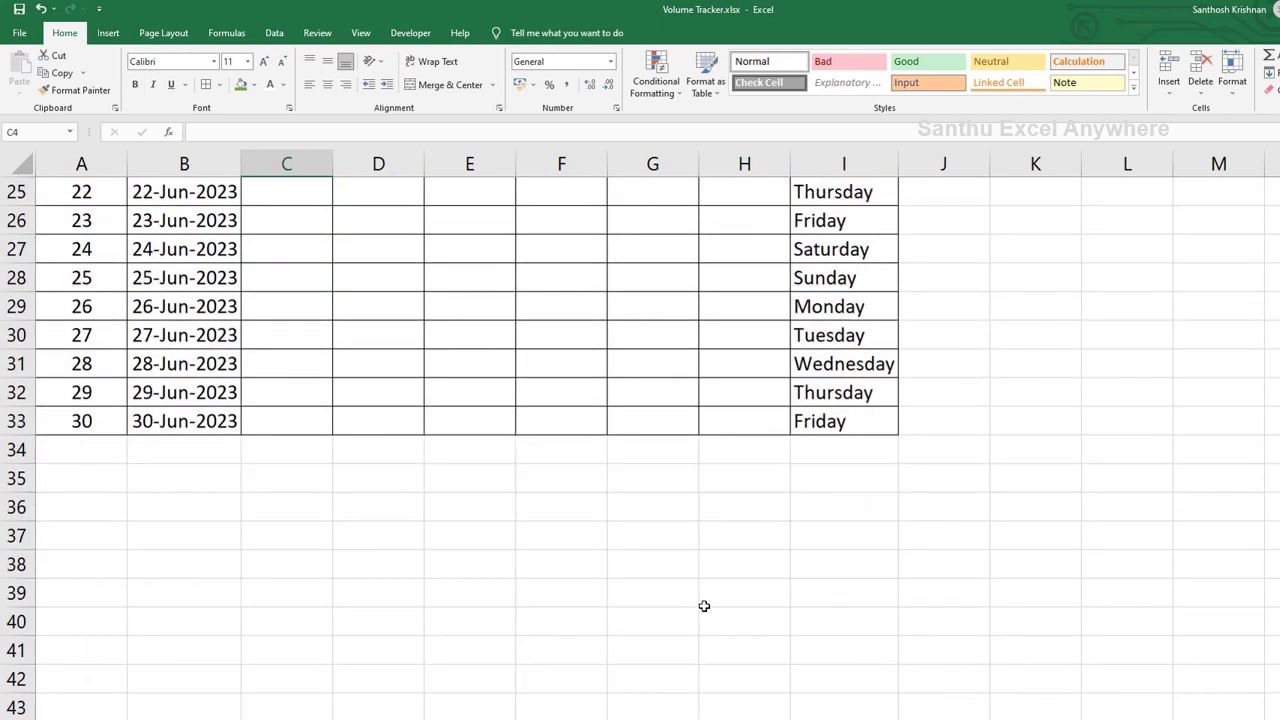
shift+click(746, 423)
scroll(552, 392, up, 6)
scroll(552, 392, up, 2)
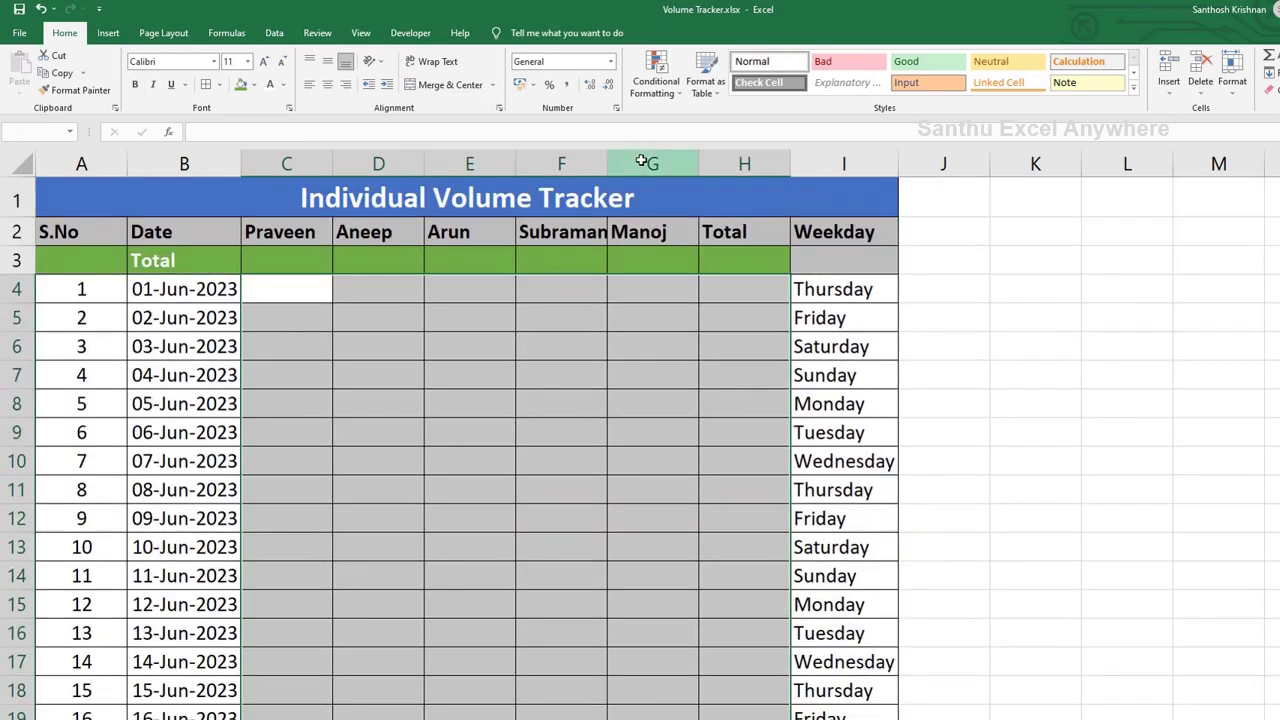
- Start a new conditional formatting rule of type 'Use a formula to determine which cells to format'
click(656, 75)
click(676, 278)
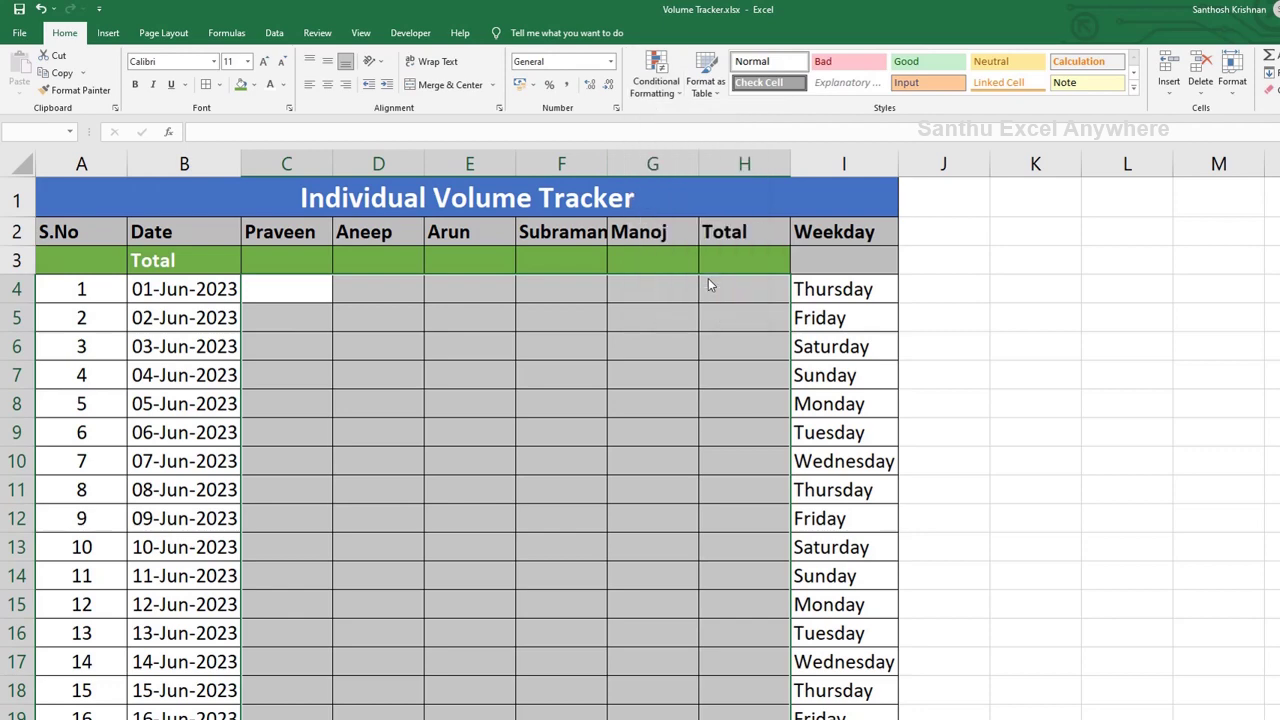
drag(489, 232, 493, 360)
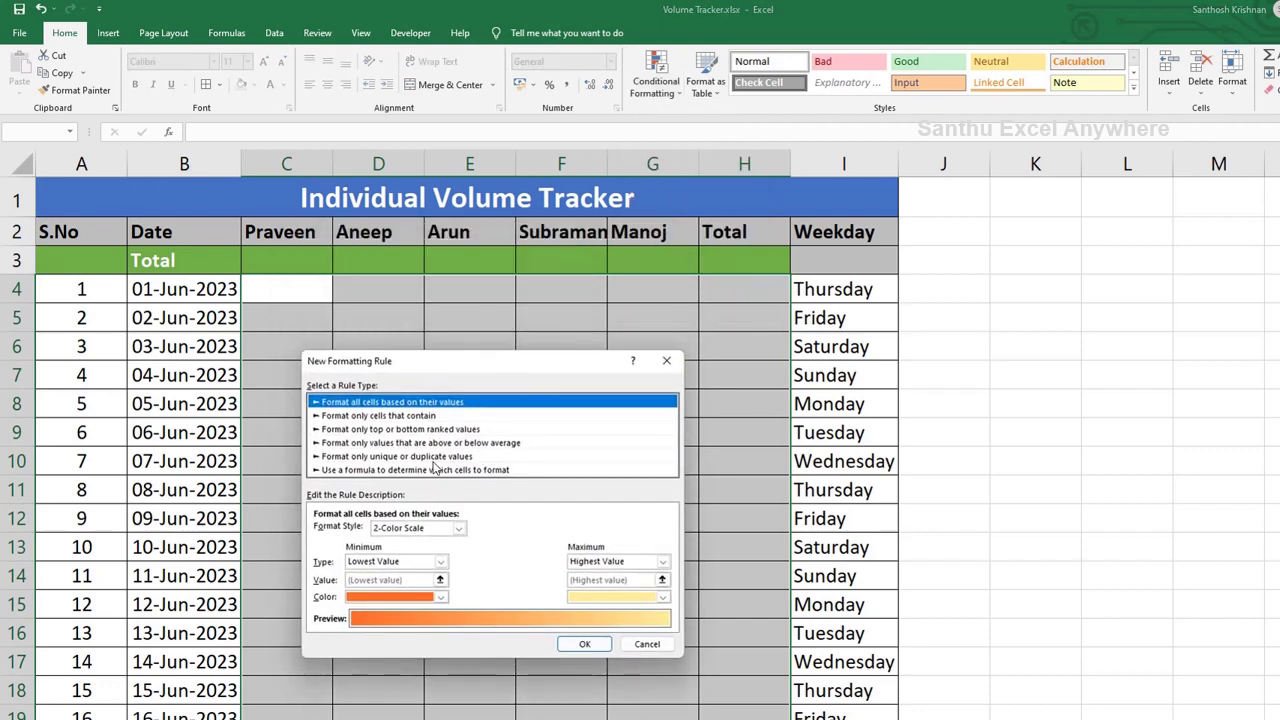
click(371, 470)
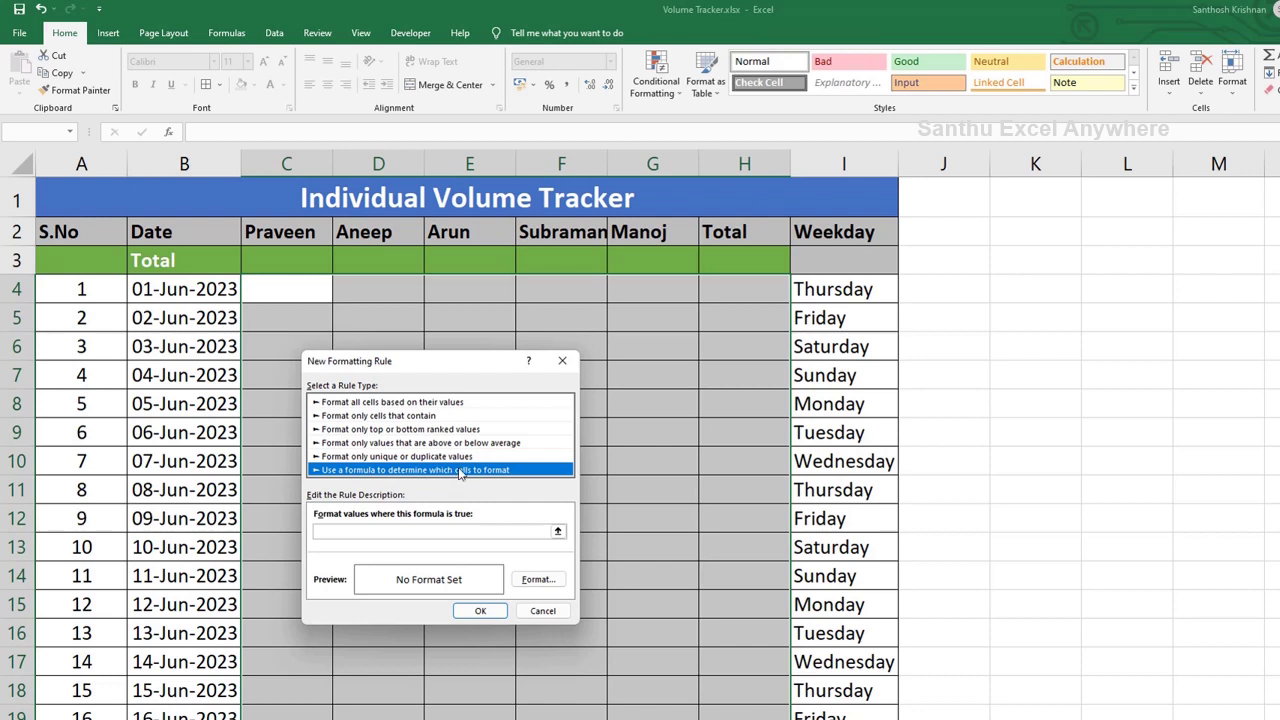
- Enter the rule formula =OR($I4="Saturday",$I4="Sunday") referencing weekday cell I4
click(382, 530)
text(=OR)
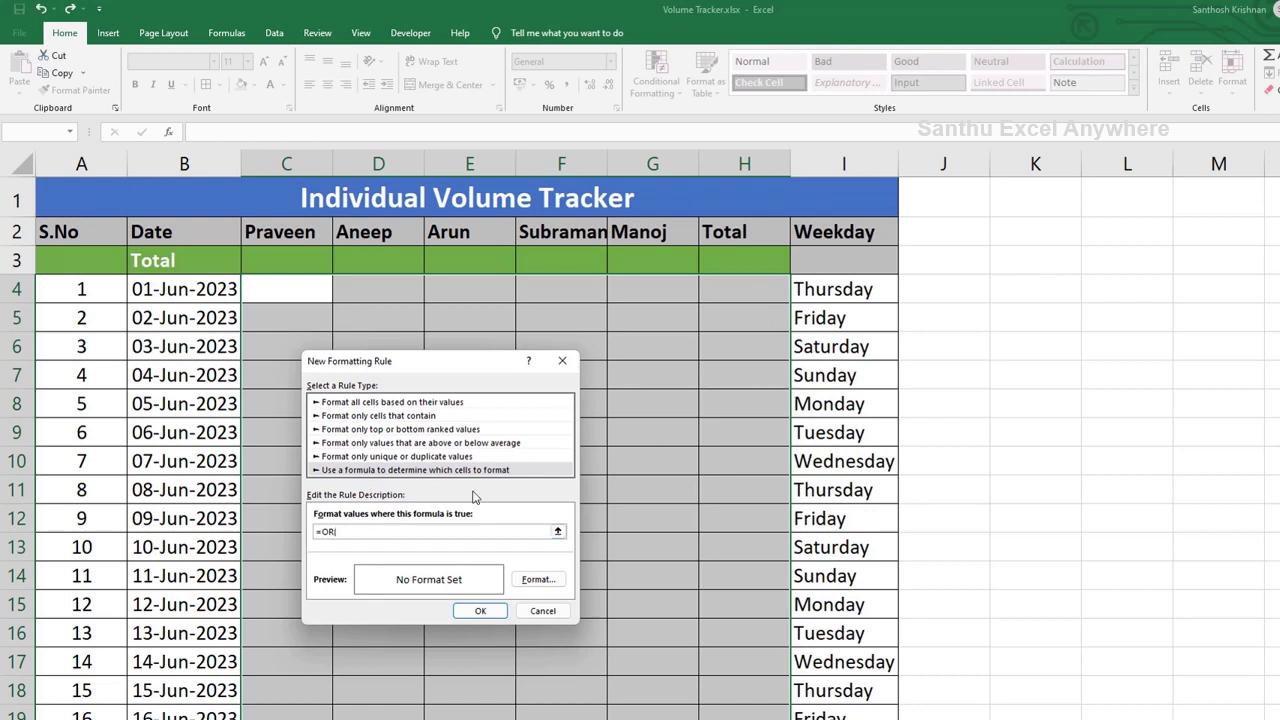
text(()
click(833, 290)
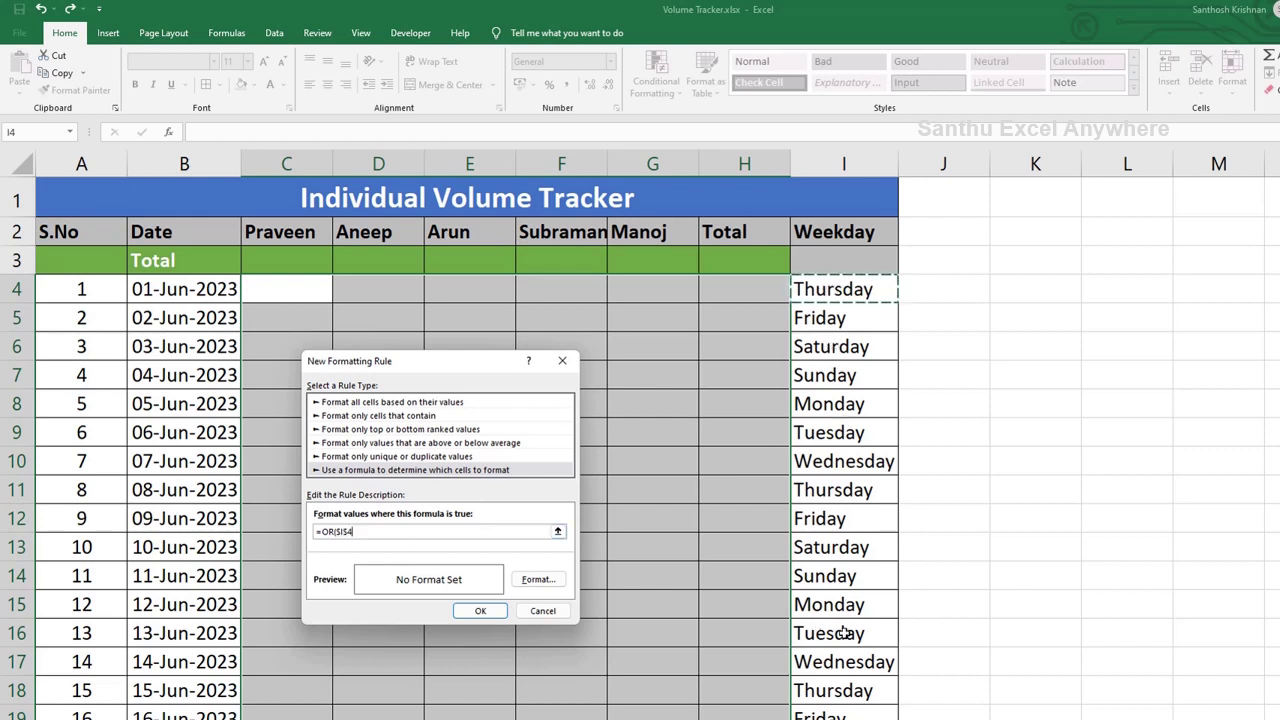
click(368, 537)
click(361, 531)
text(="Saturday",)
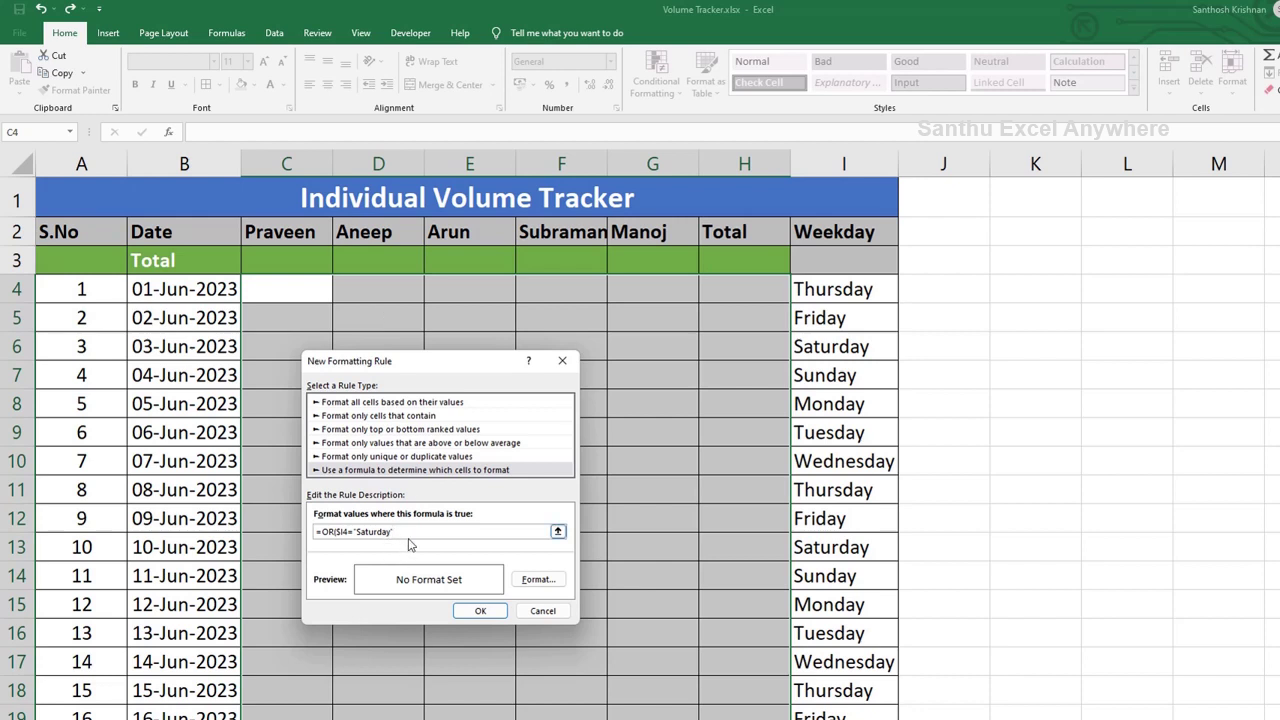
click(822, 288)
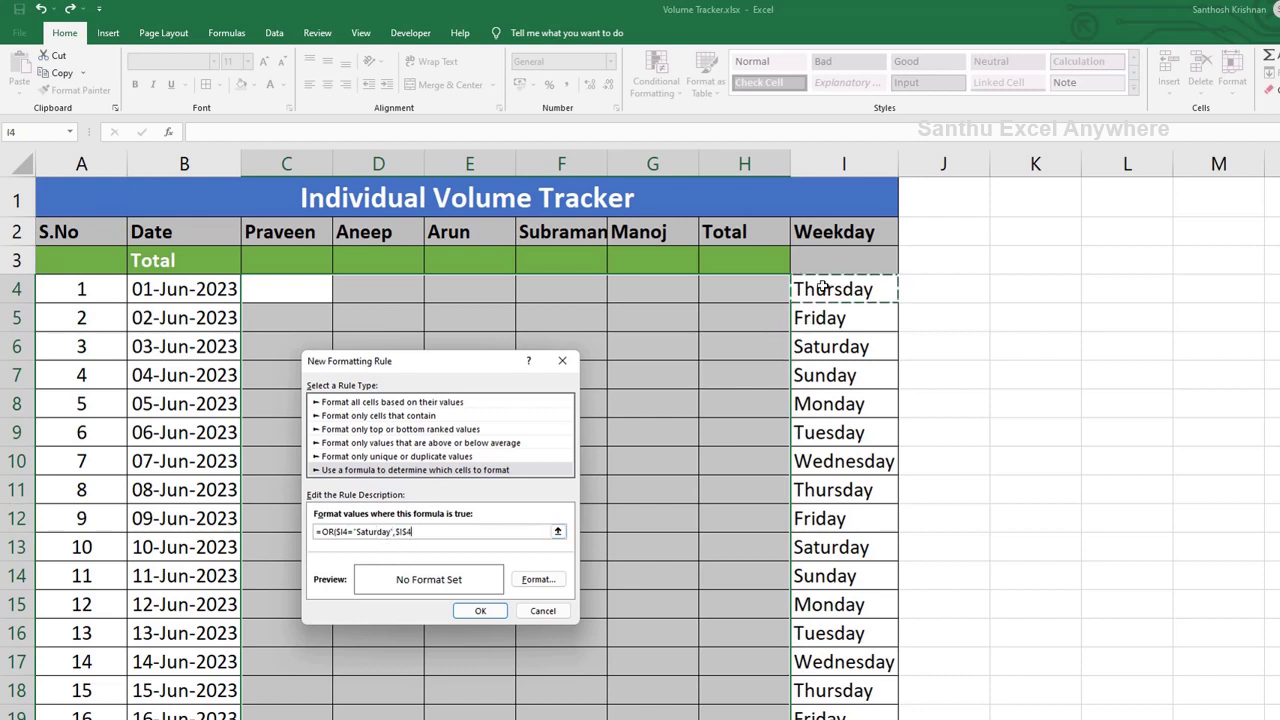
click(410, 534)
text(="Sunday"))
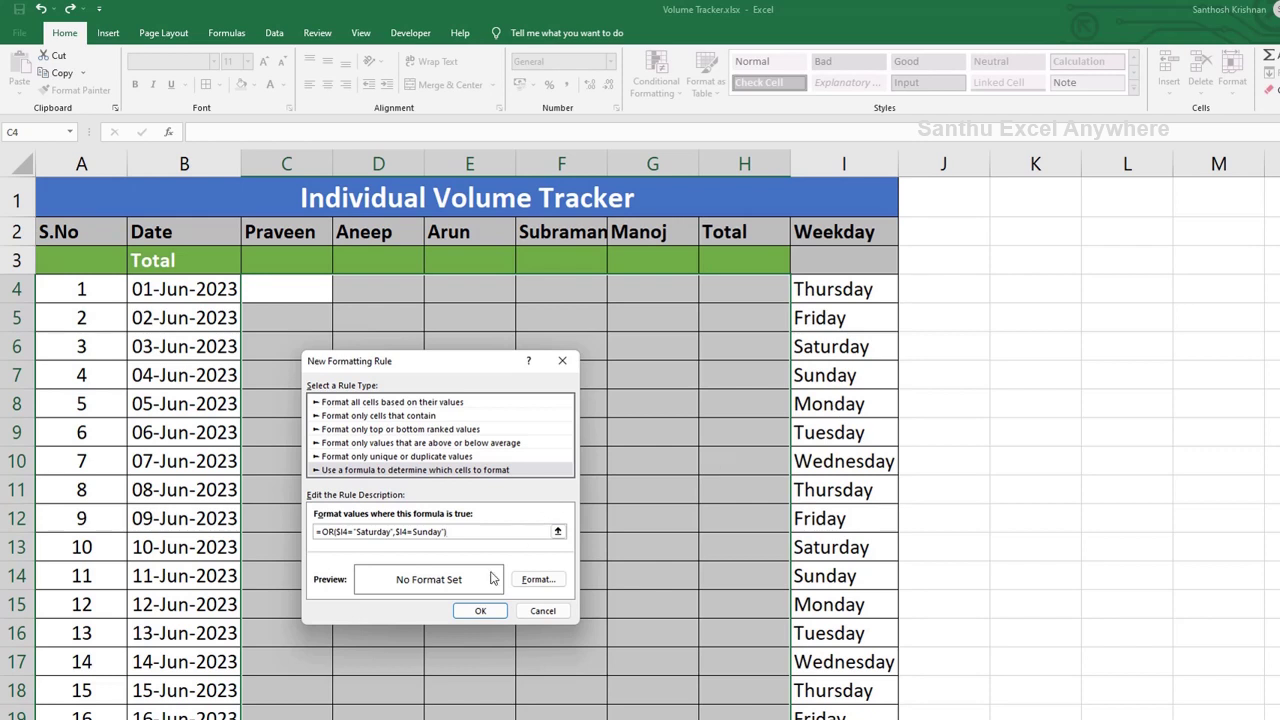
- Give the weekend rule a gradient fill with purple as Color 2, and save the rule
click(532, 580)
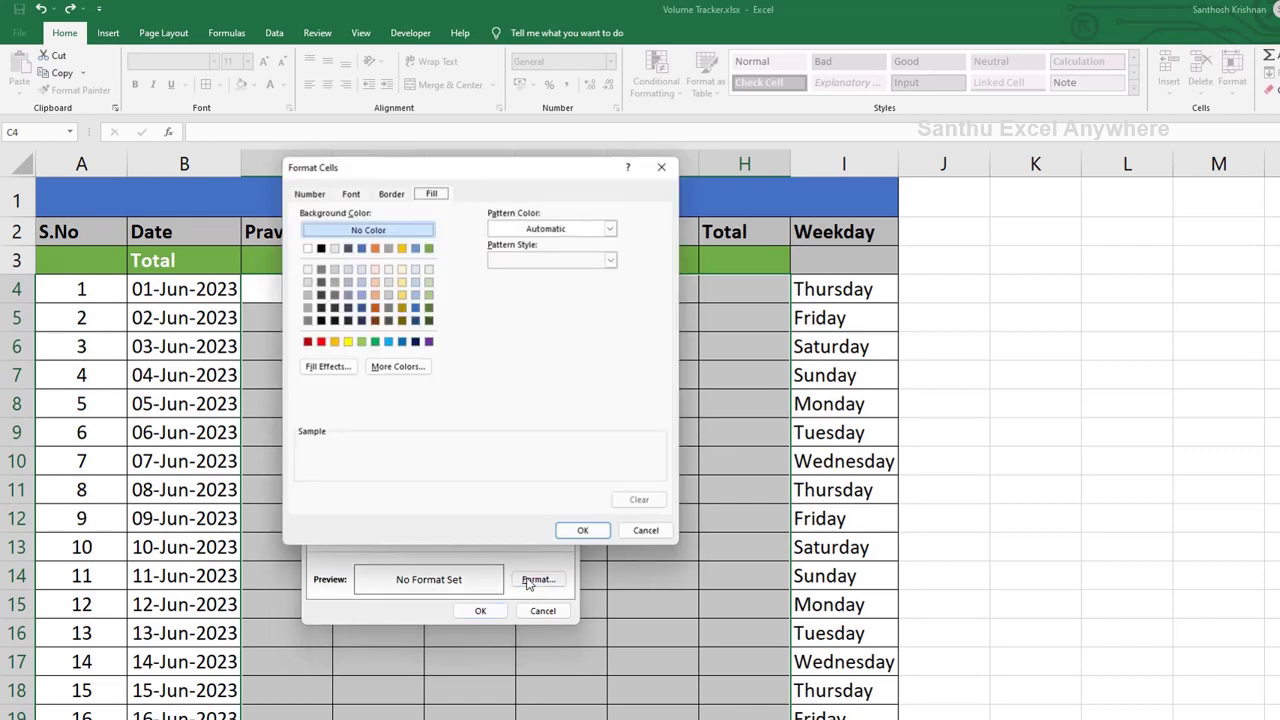
click(331, 370)
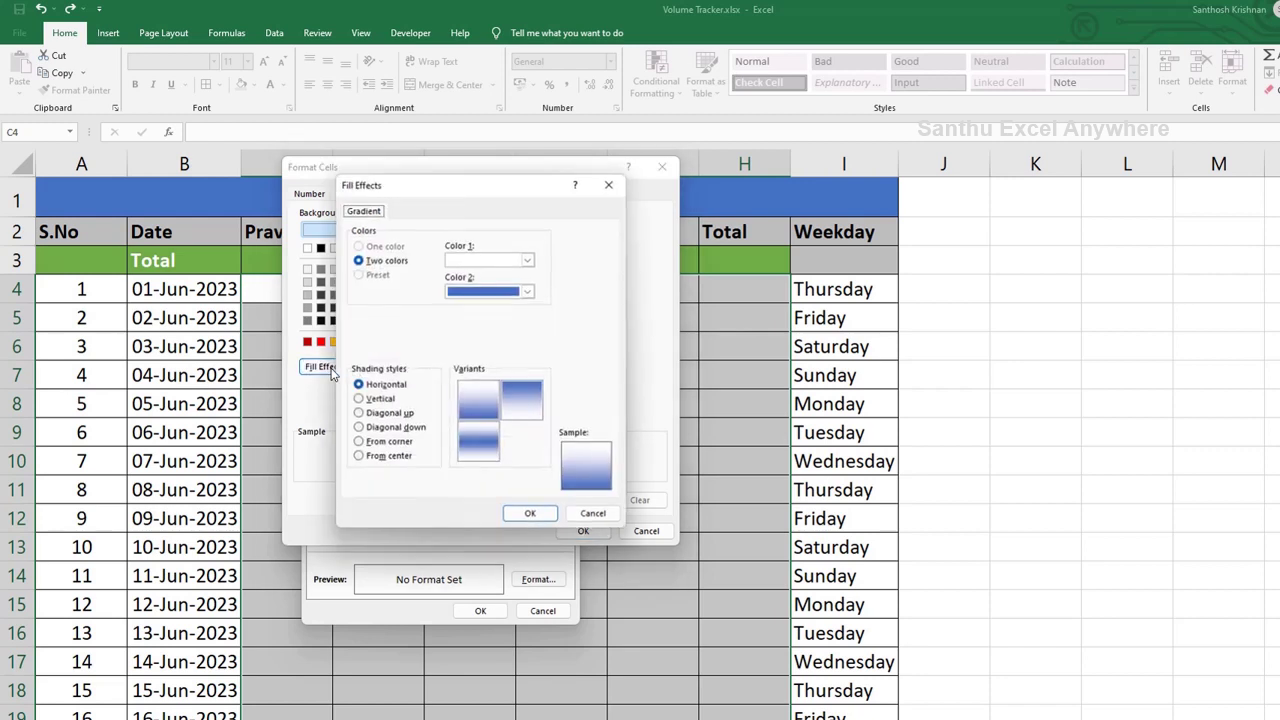
click(494, 292)
click(465, 407)
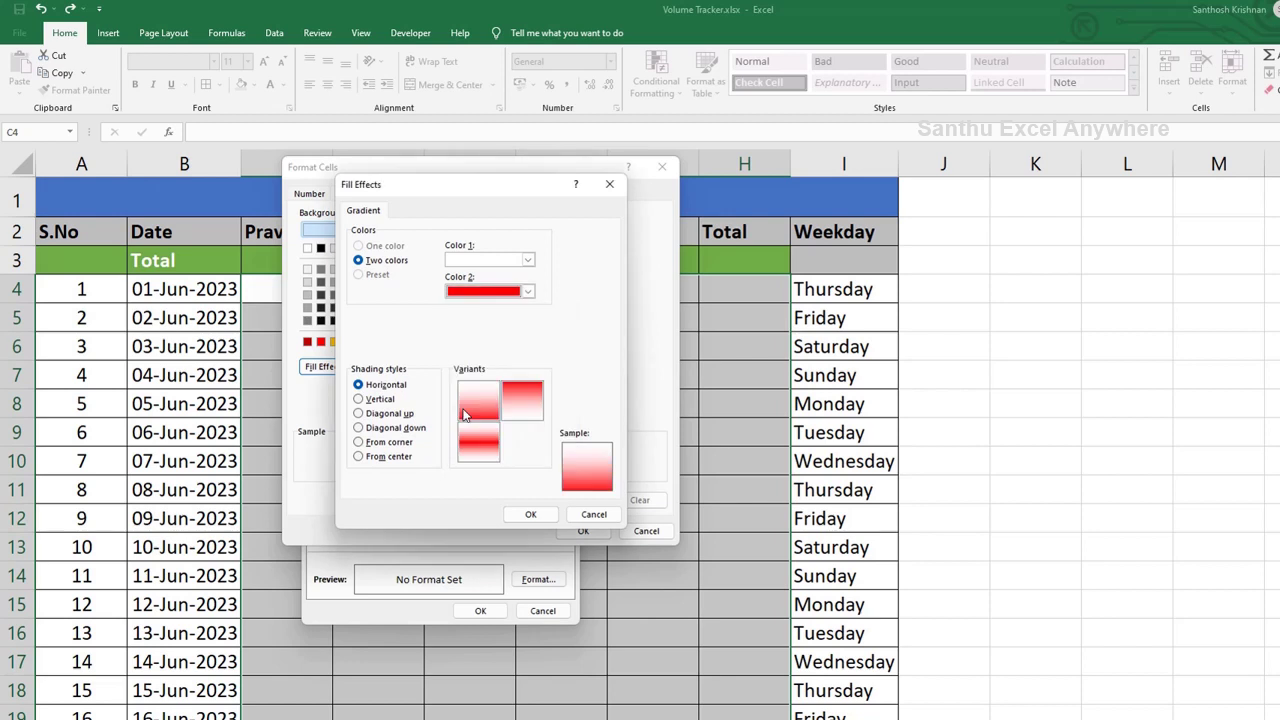
click(486, 293)
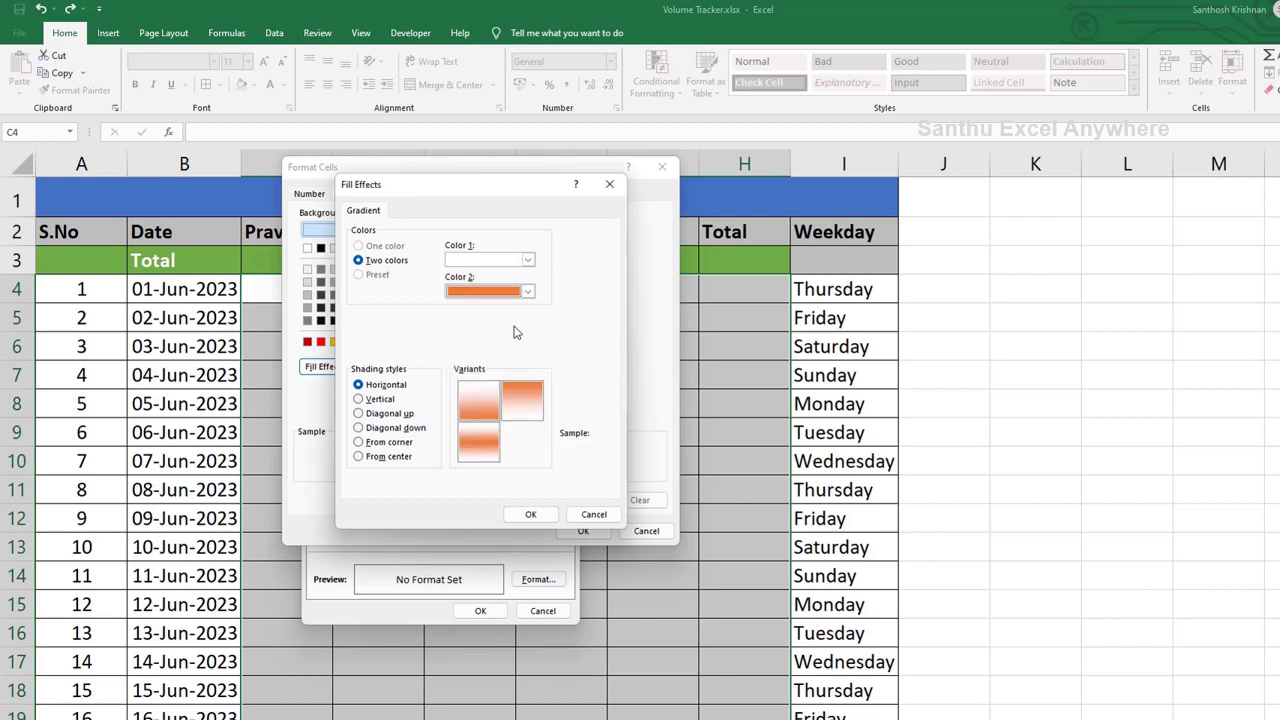
click(515, 325)
click(528, 291)
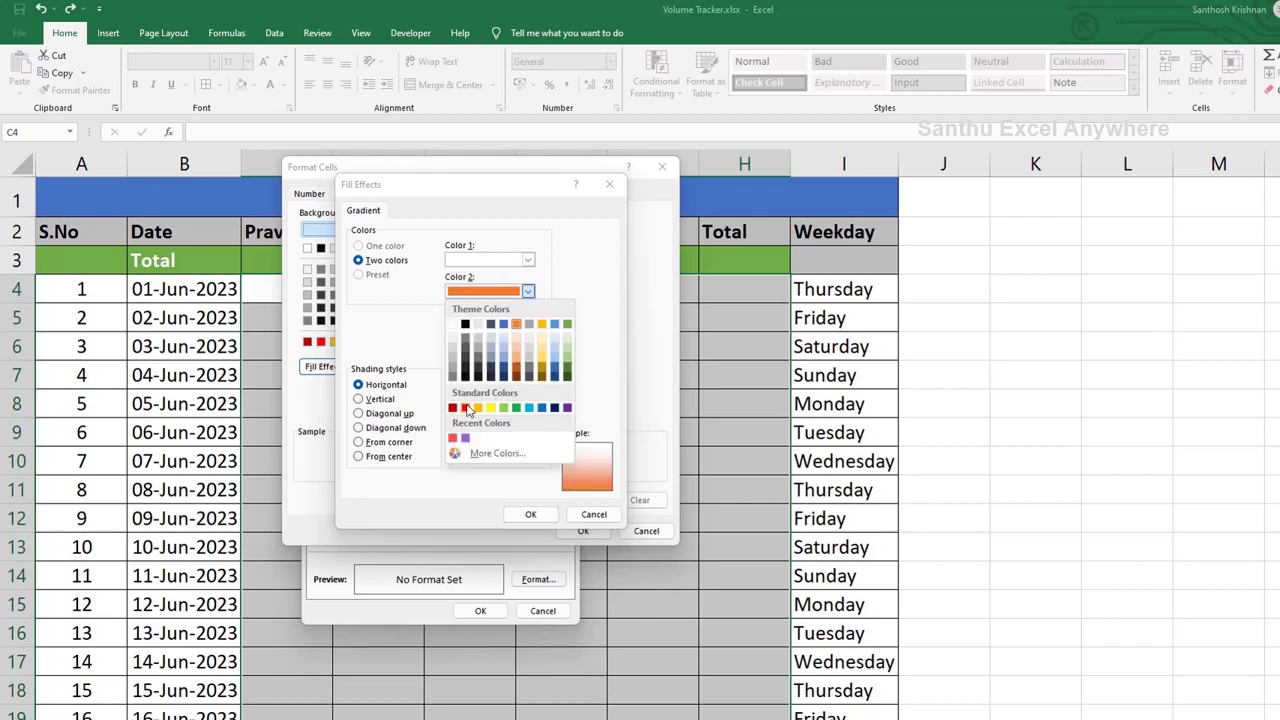
click(464, 438)
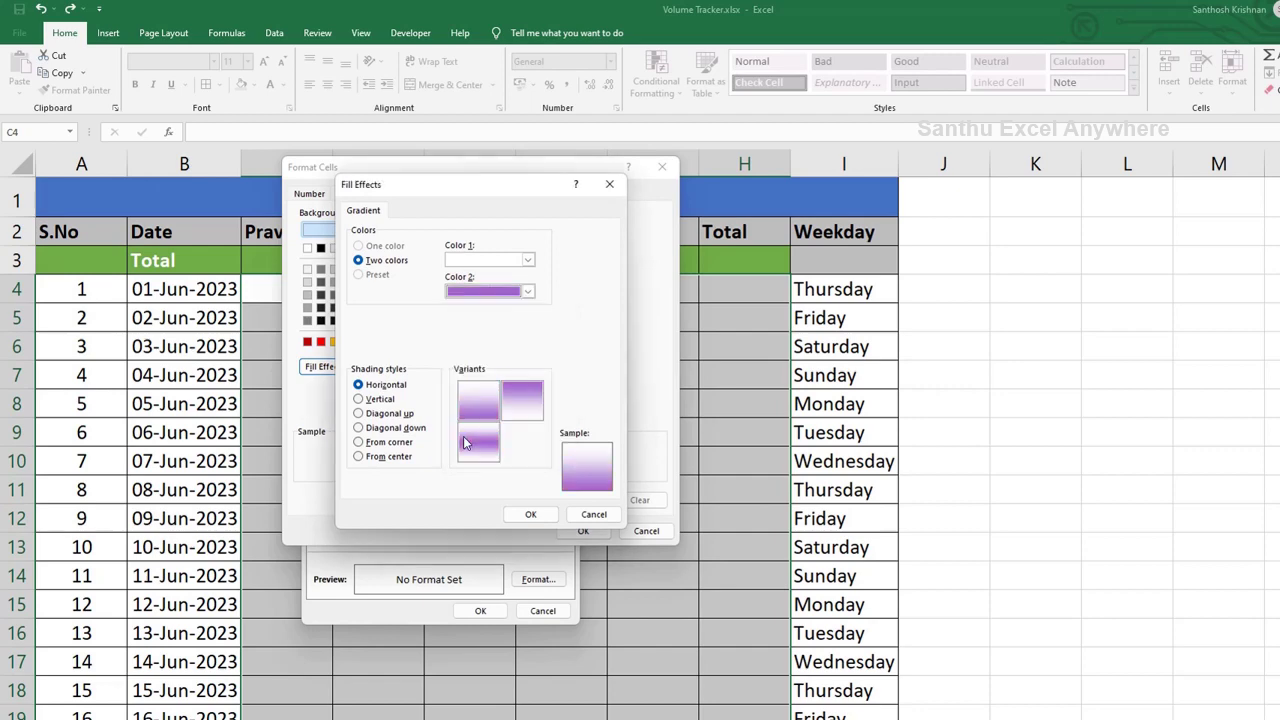
click(530, 514)
click(568, 536)
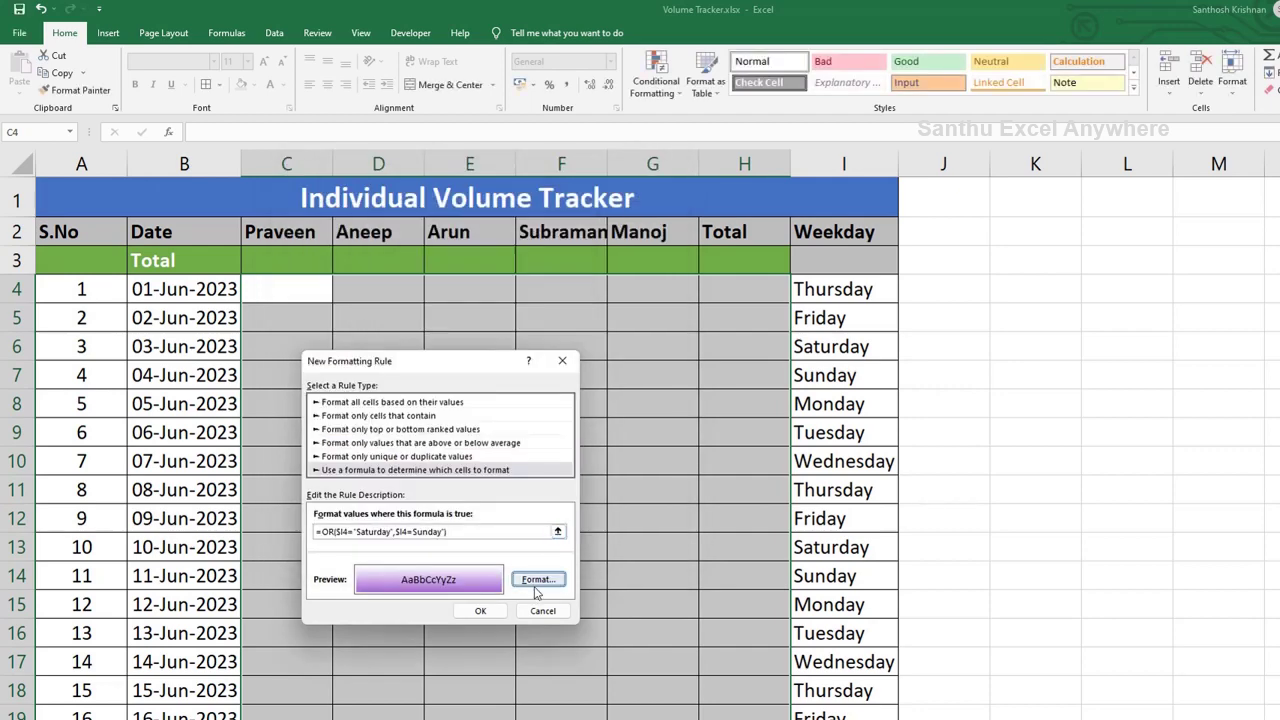
click(484, 610)
- Fix the formula by adding the missing quote before Sunday, then save the rule
click(690, 474)
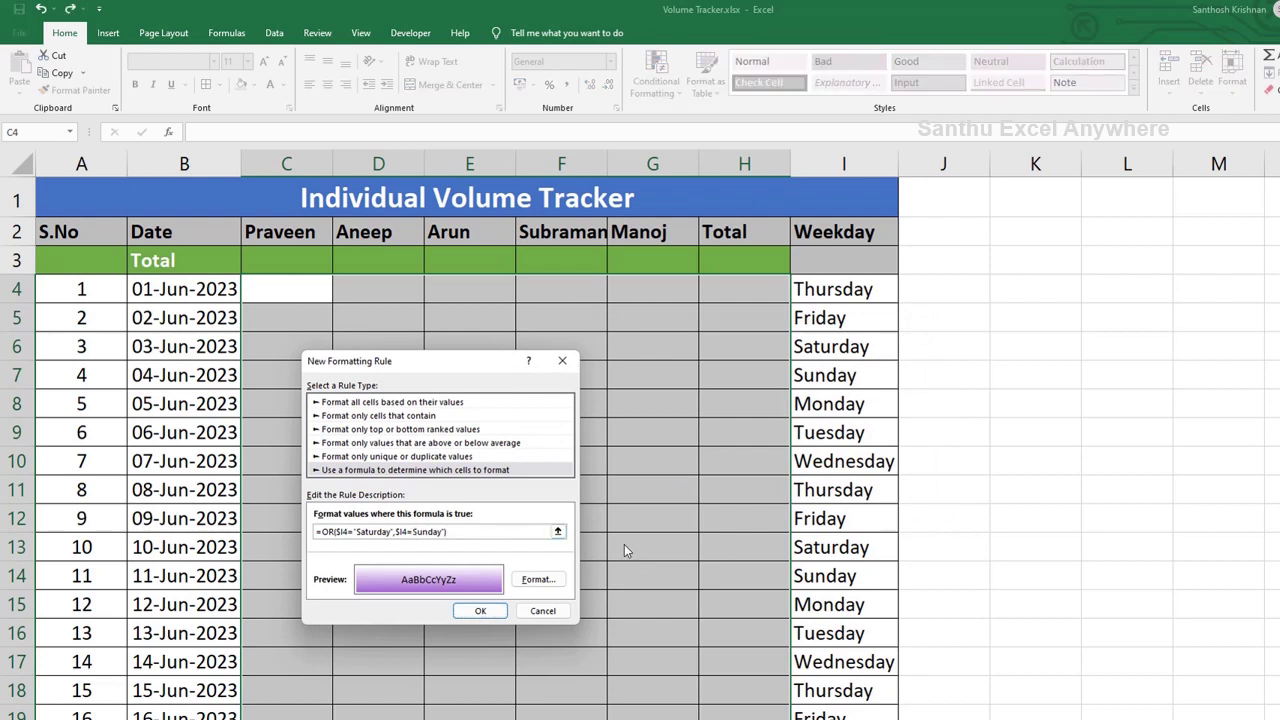
click(413, 532)
text(')
click(481, 612)
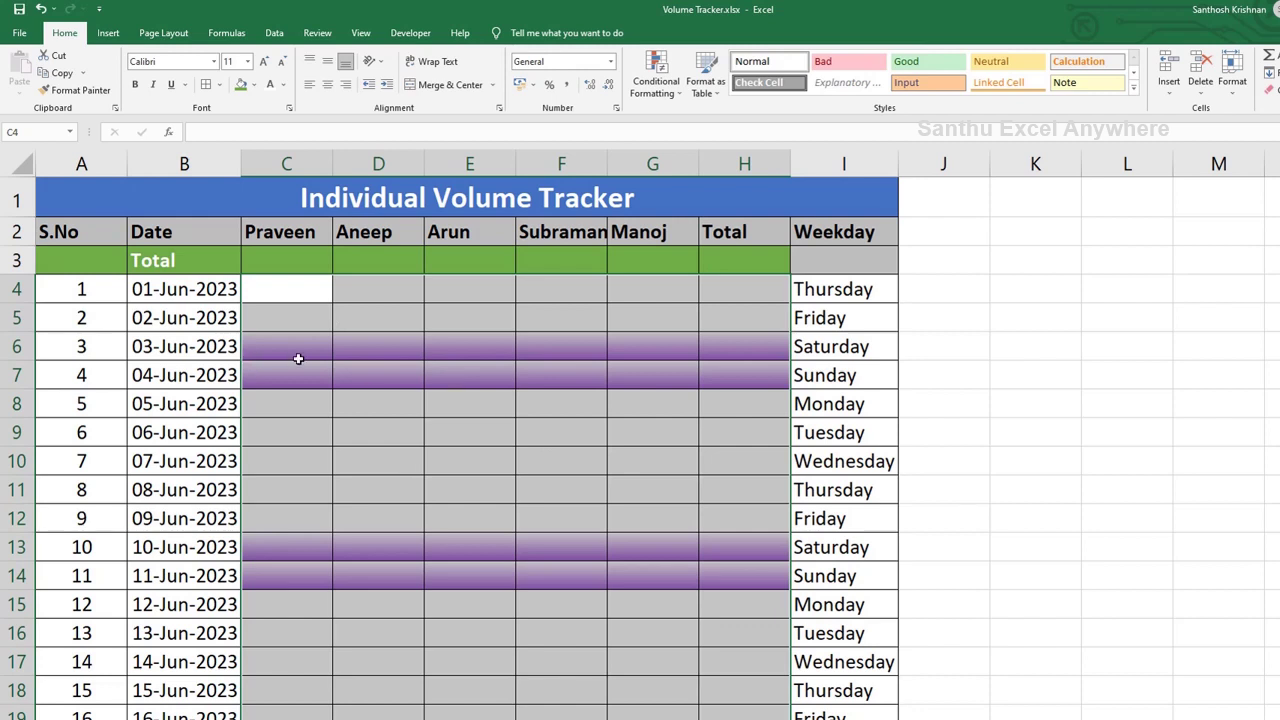
- Edit the weekend rule in Manage Rules and set its gradient Color 2 to red
click(655, 78)
click(686, 313)
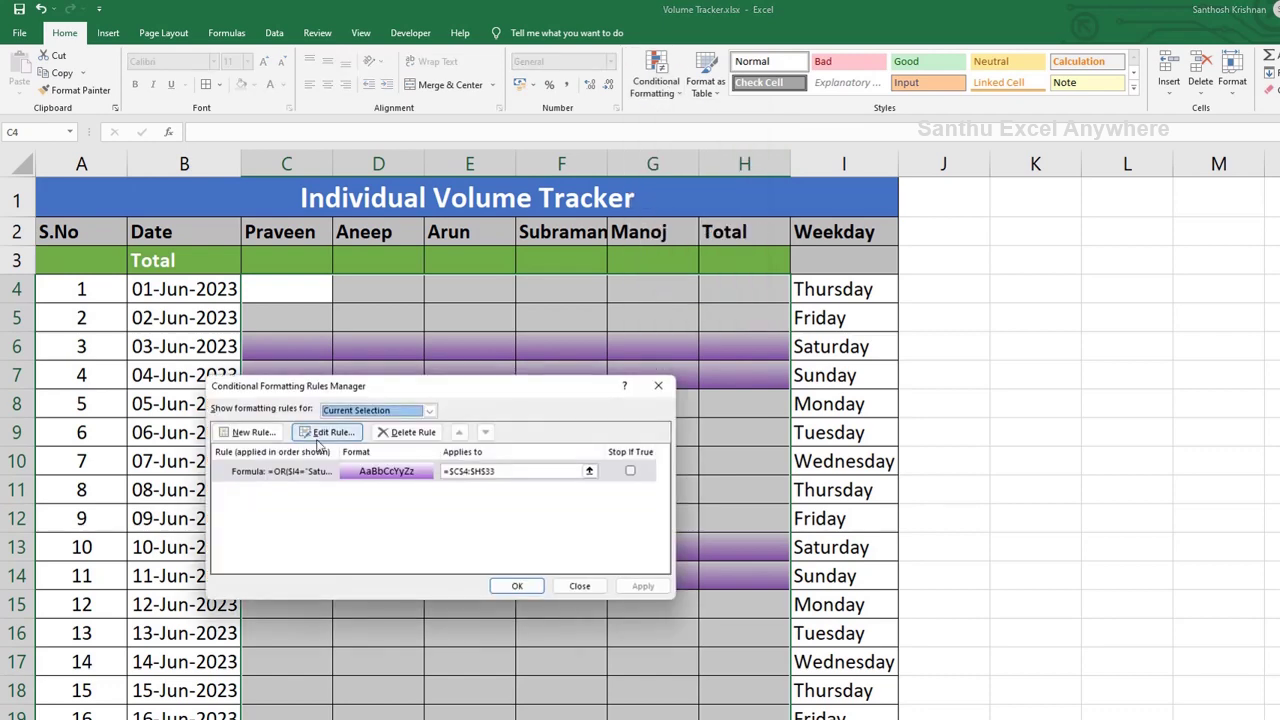
double_click(281, 475)
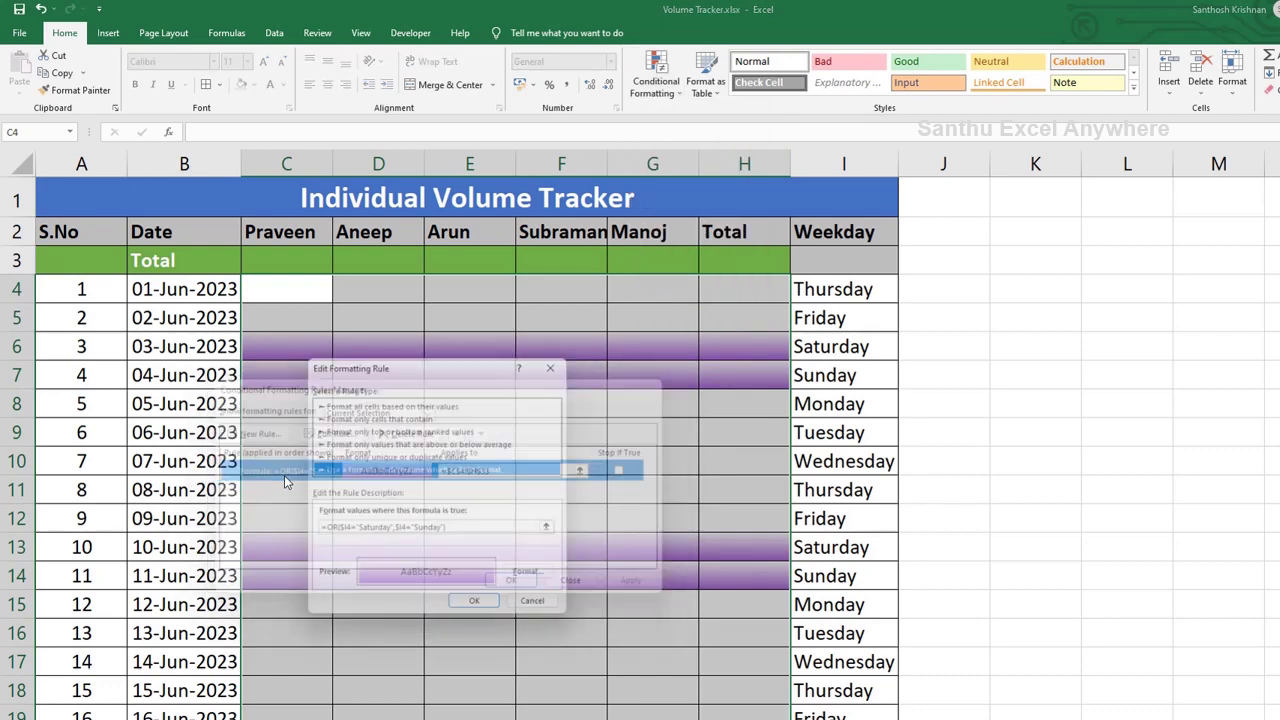
click(538, 579)
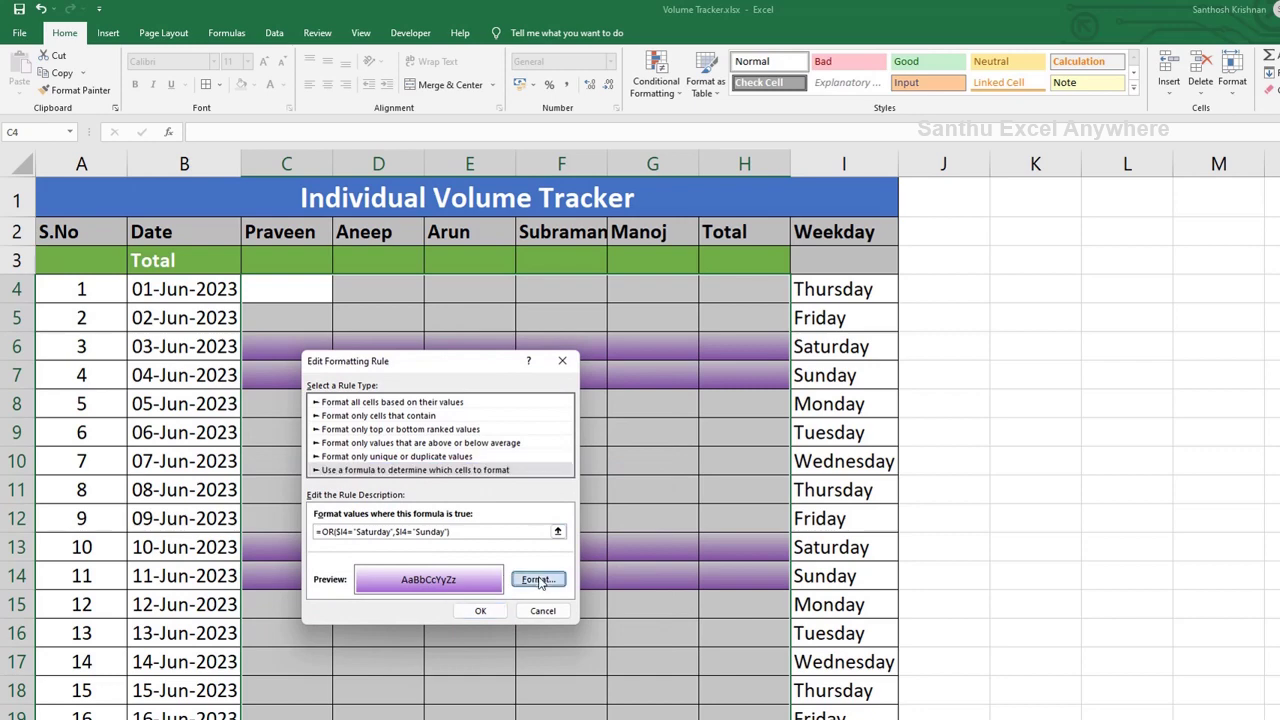
click(287, 477)
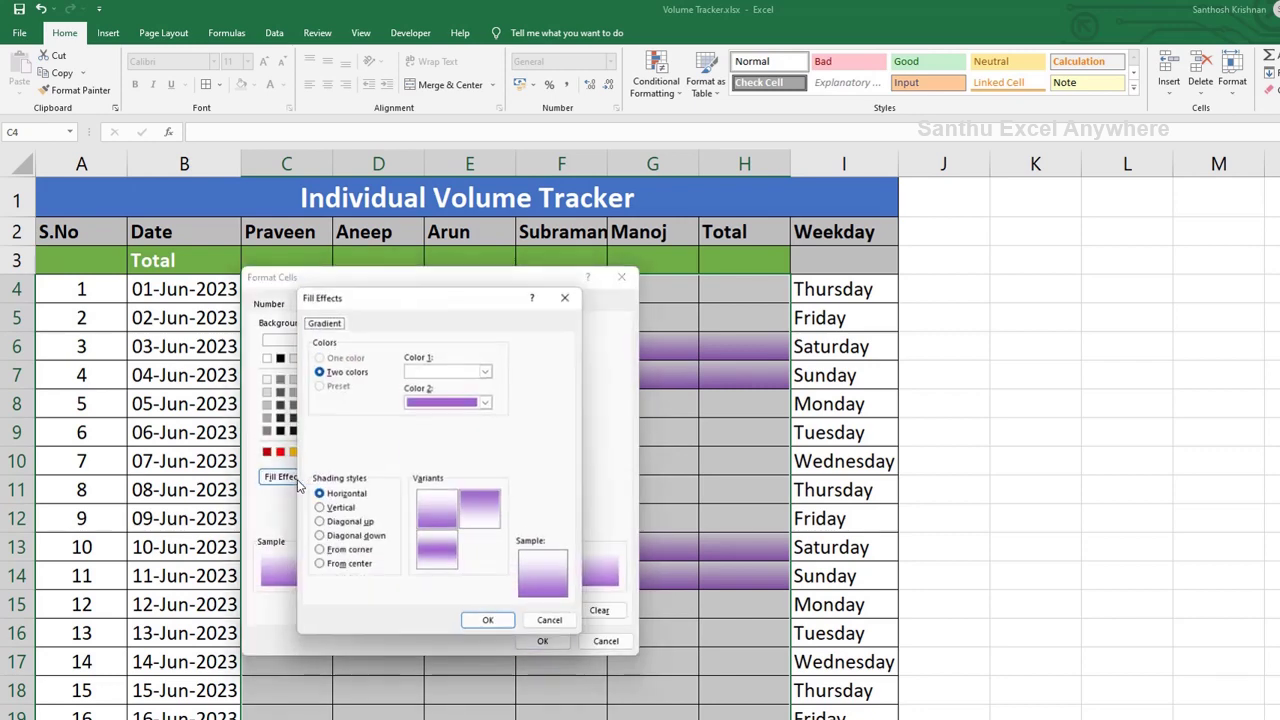
click(446, 402)
click(424, 518)
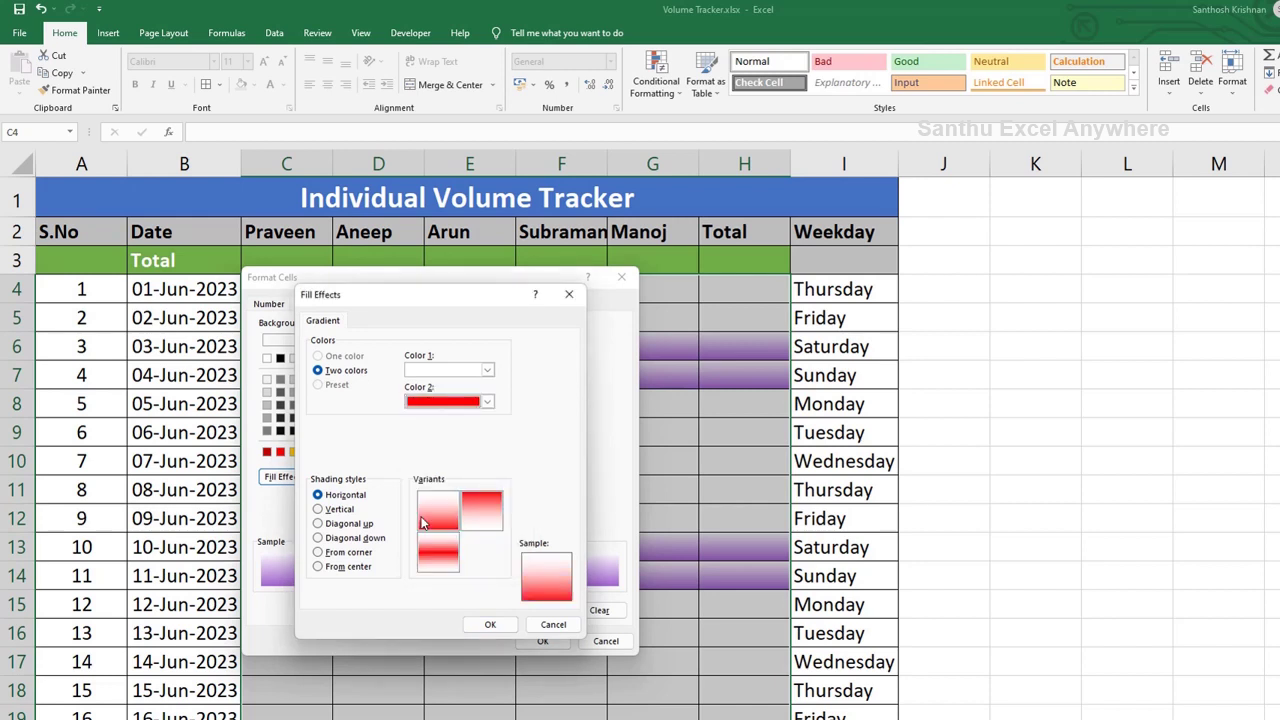
click(487, 401)
click(424, 548)
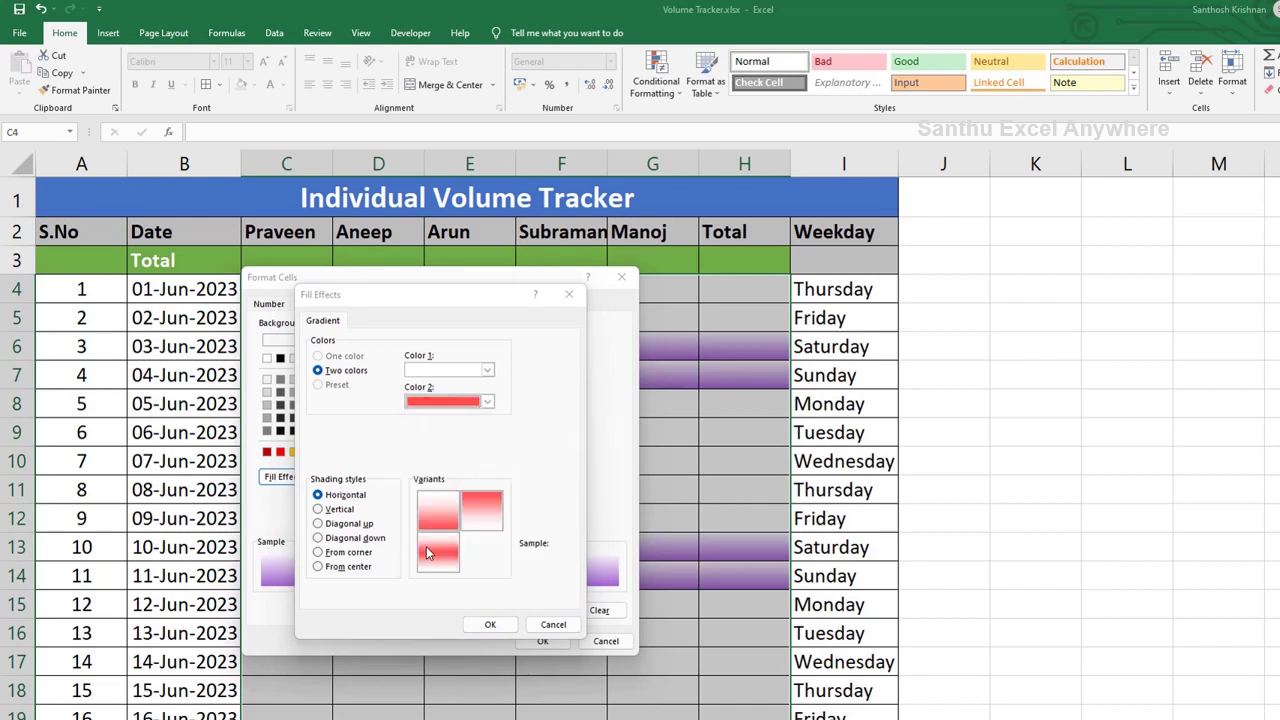
click(432, 404)
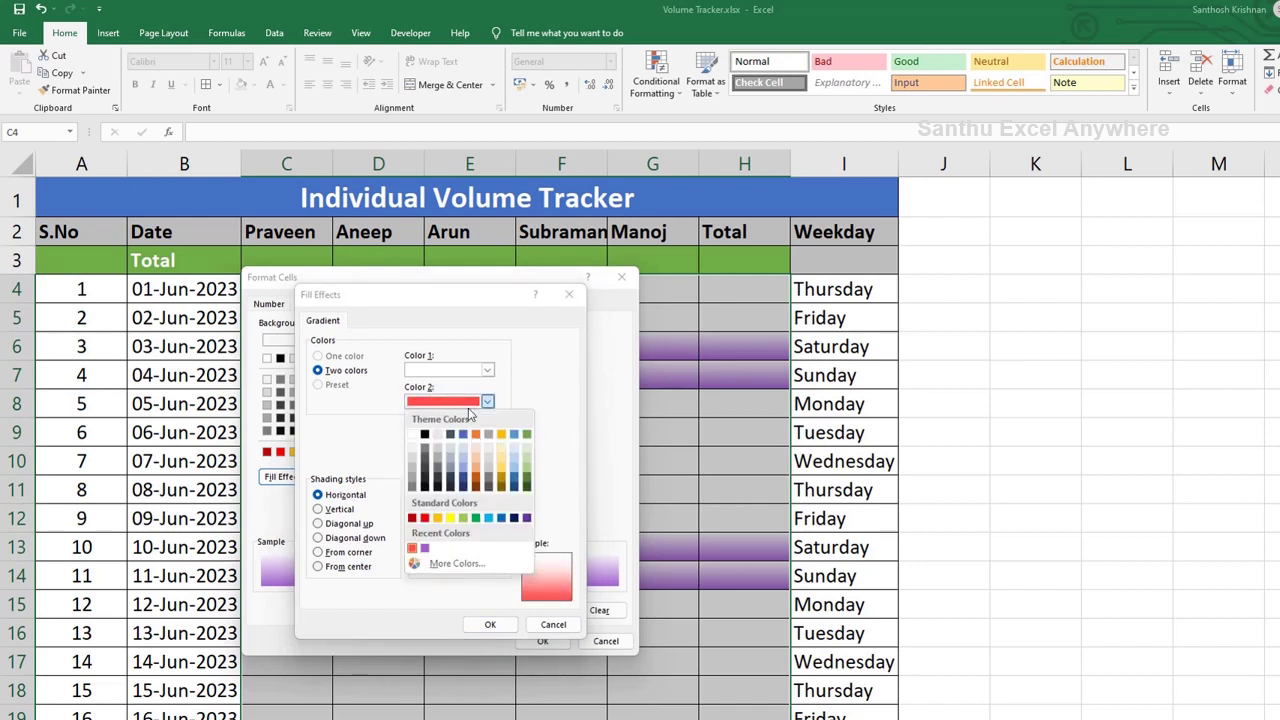
click(531, 390)
- Confirm the red gradient fill and apply the edited rule to the weekend rows
click(502, 625)
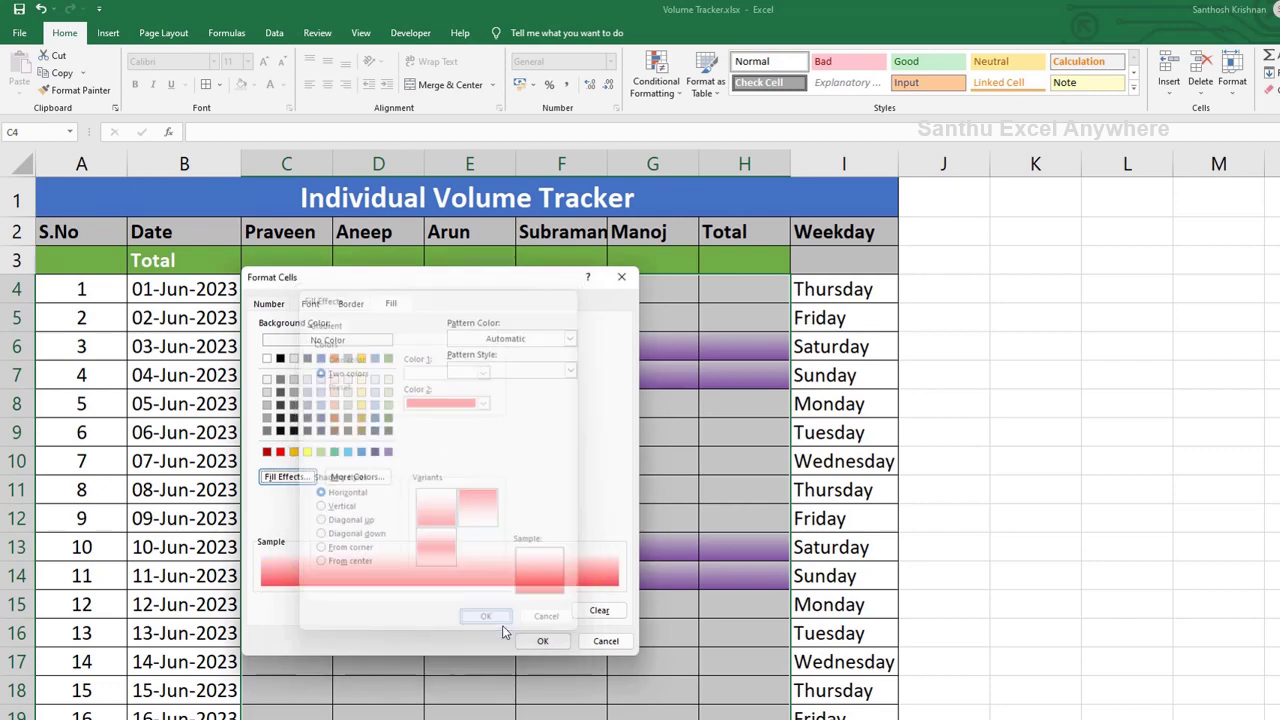
click(535, 639)
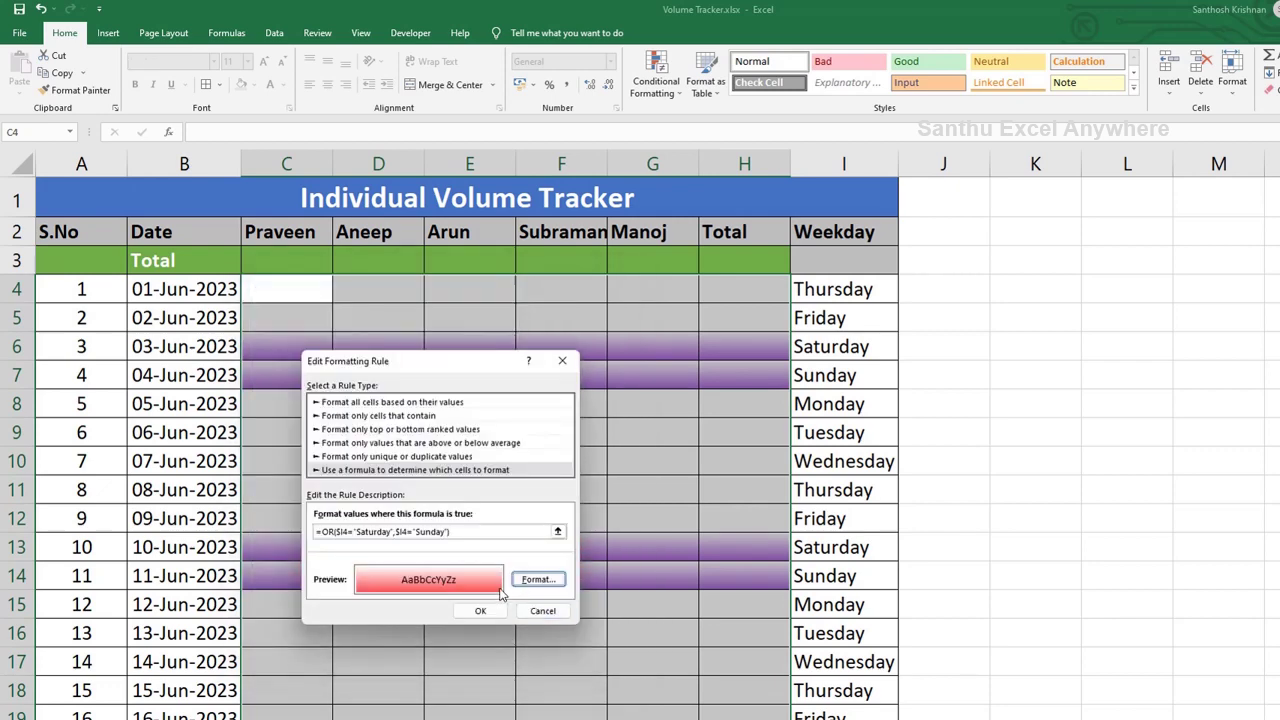
click(486, 609)
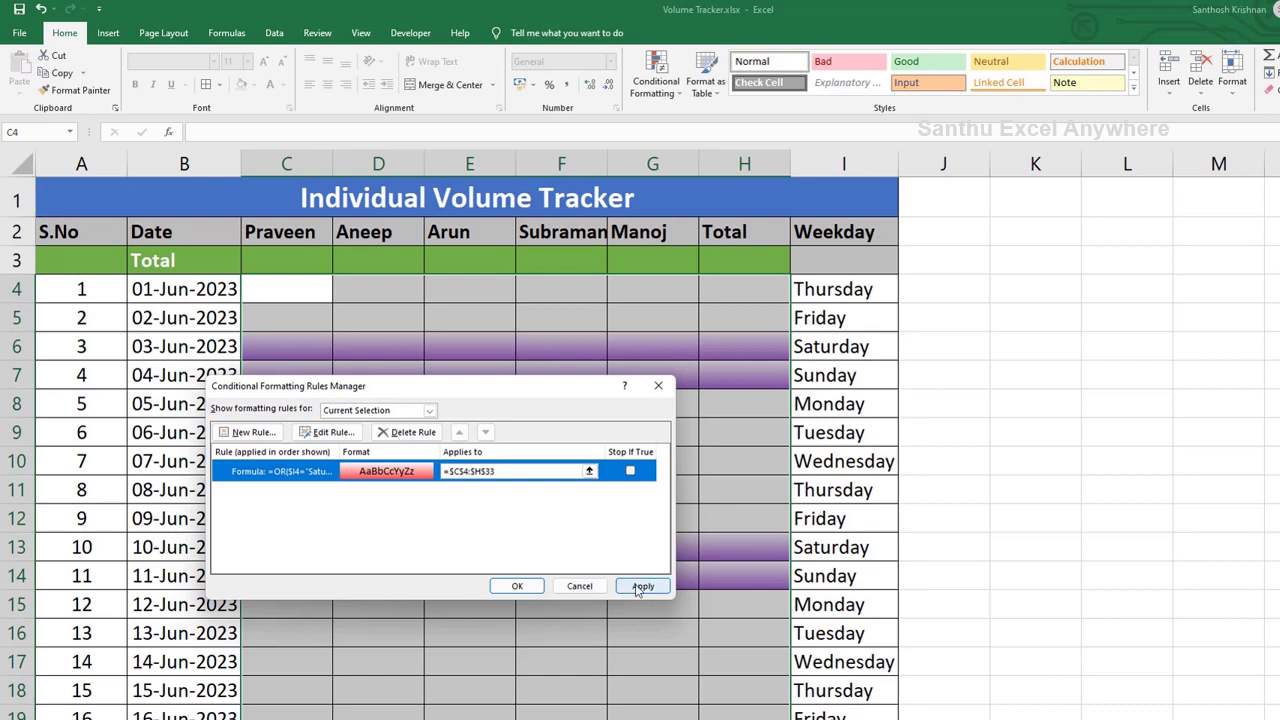
click(640, 586)
click(517, 586)
click(561, 463)
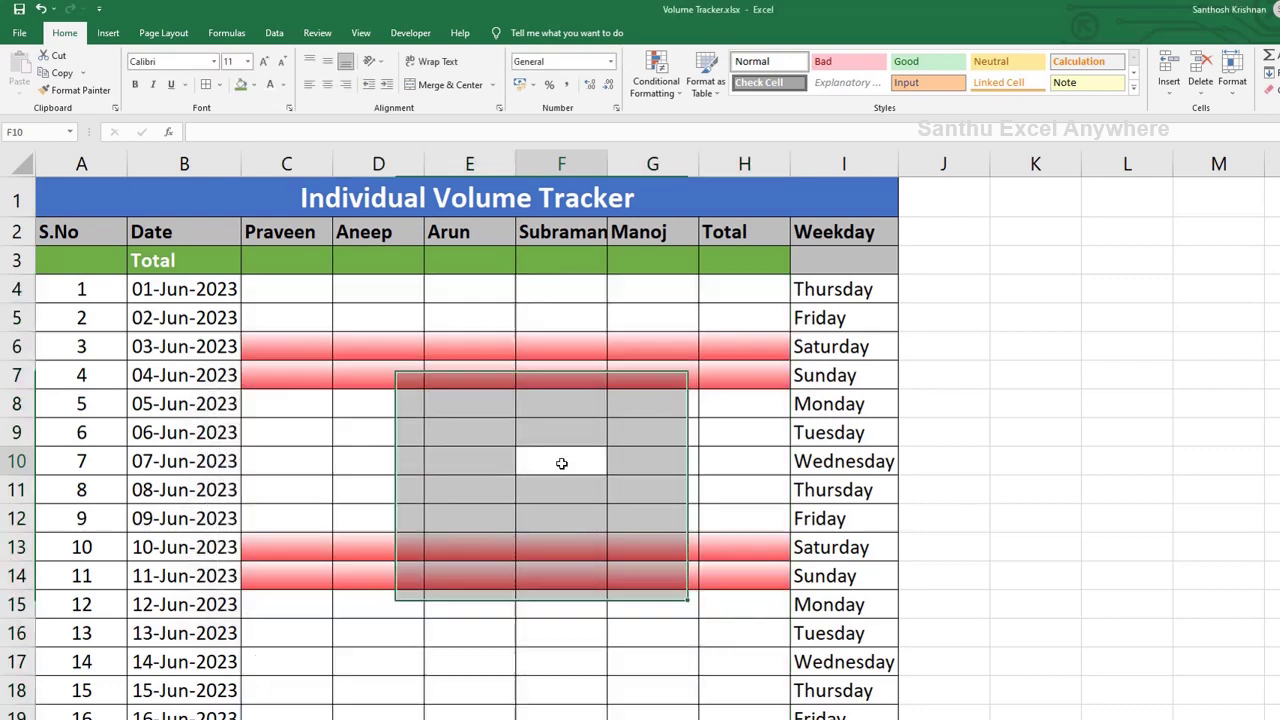
- Select rows 8, 15, 22 and 29, the Mondays 05-Jun, 12-Jun, 19-Jun and 26-Jun, together
click(294, 289)
click(310, 260)
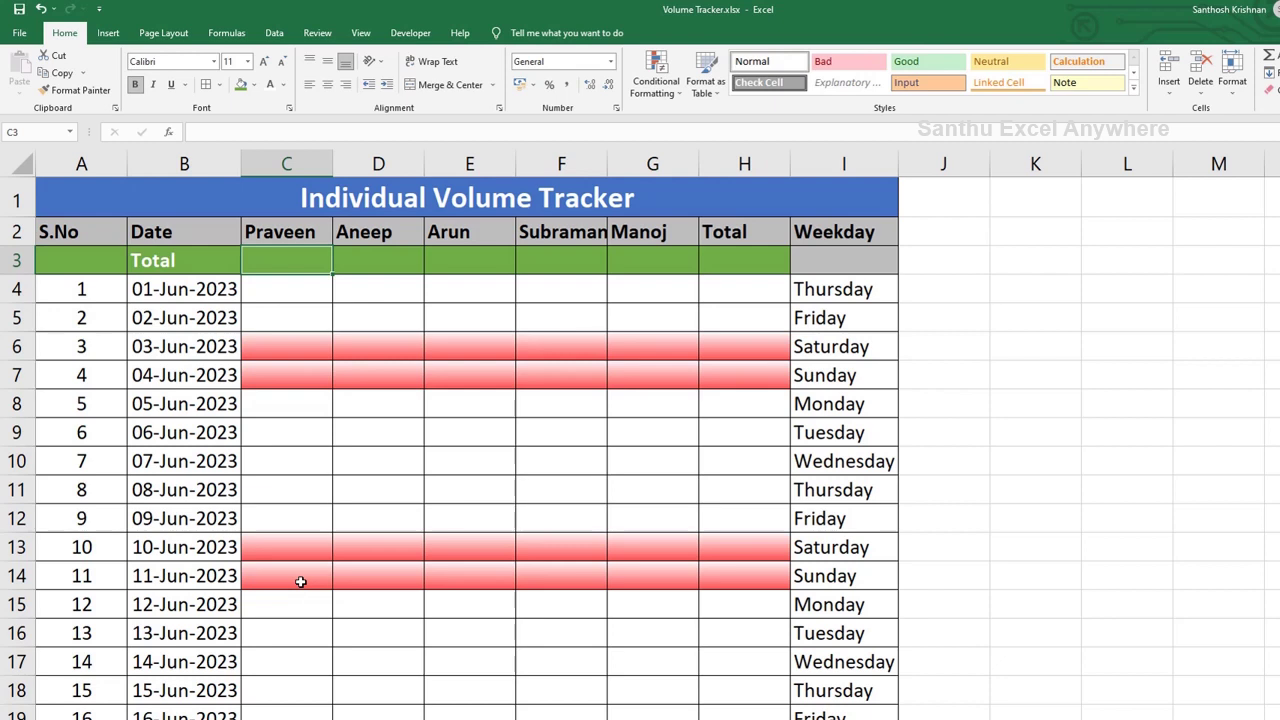
click(13, 403)
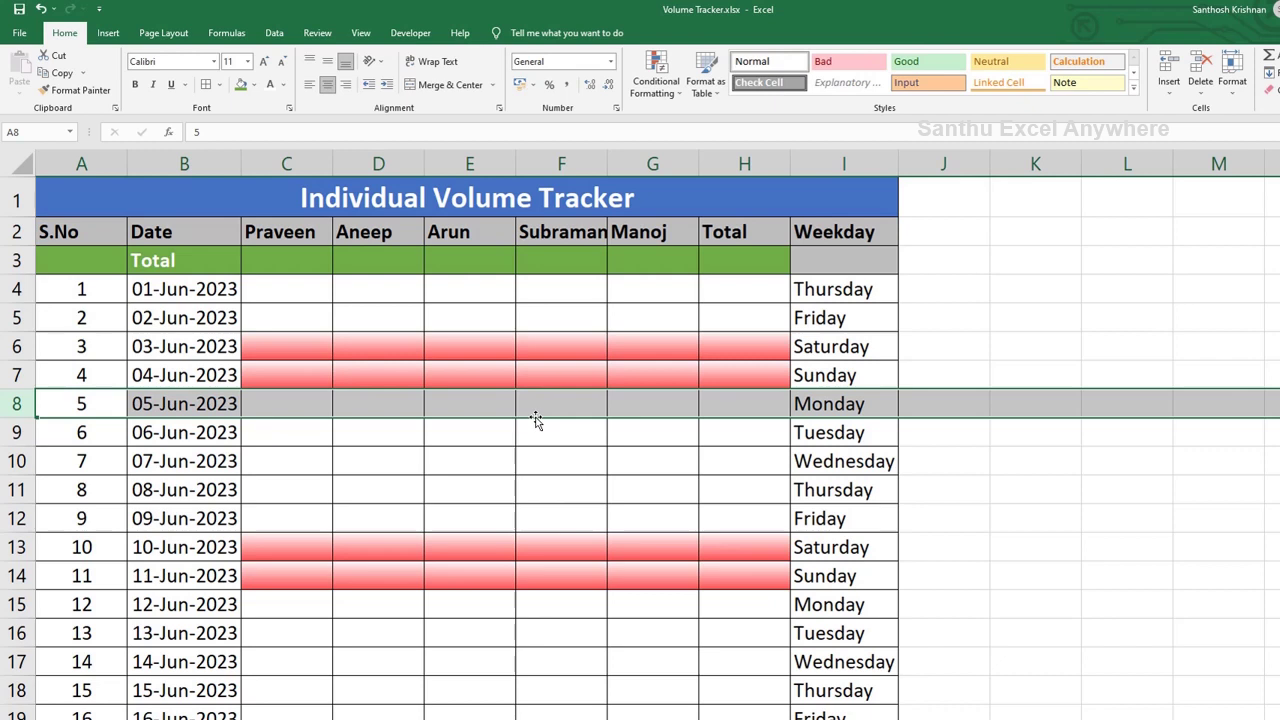
ctrl+click(15, 604)
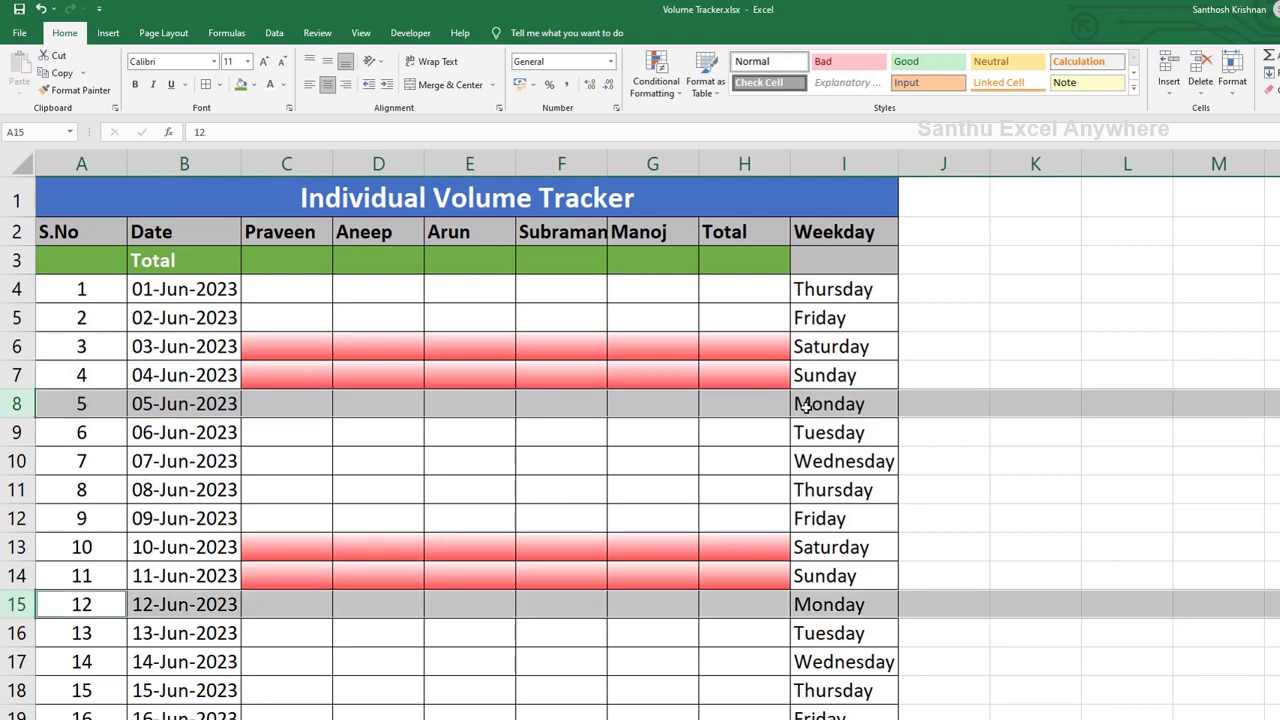
scroll(366, 637, down, 3)
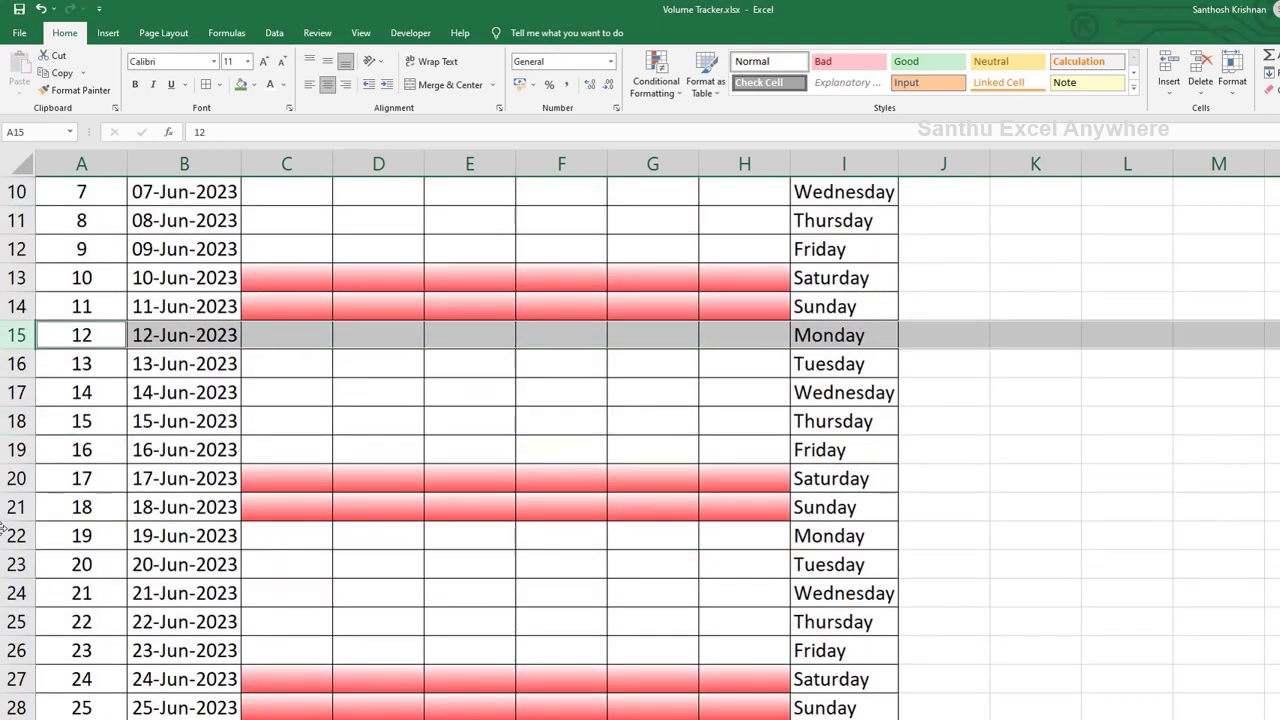
ctrl+click(16, 536)
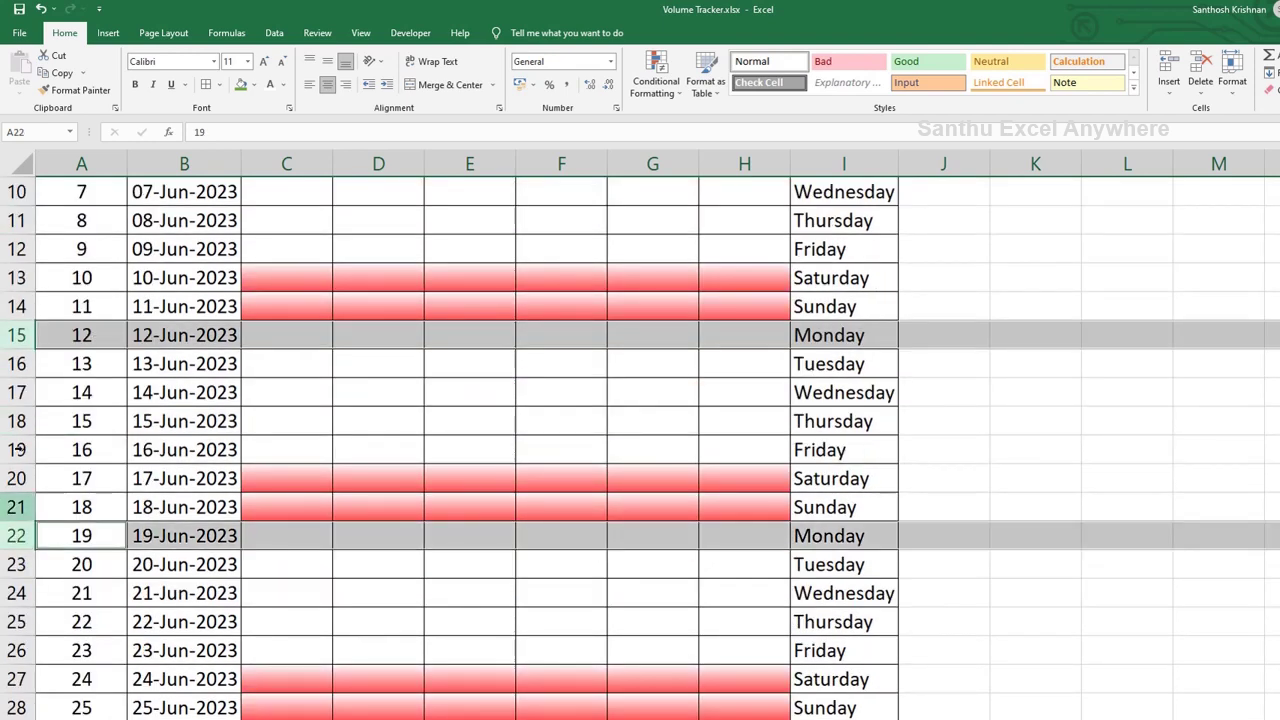
scroll(316, 543, down, 2)
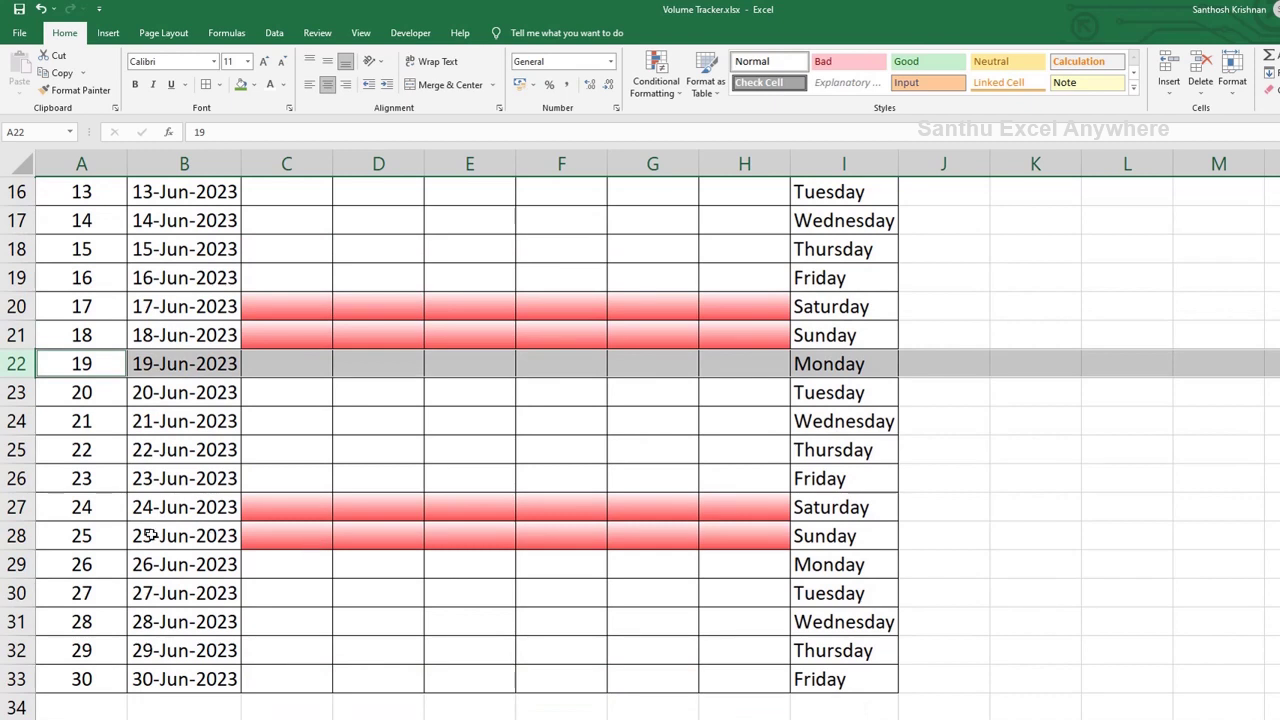
ctrl+click(16, 564)
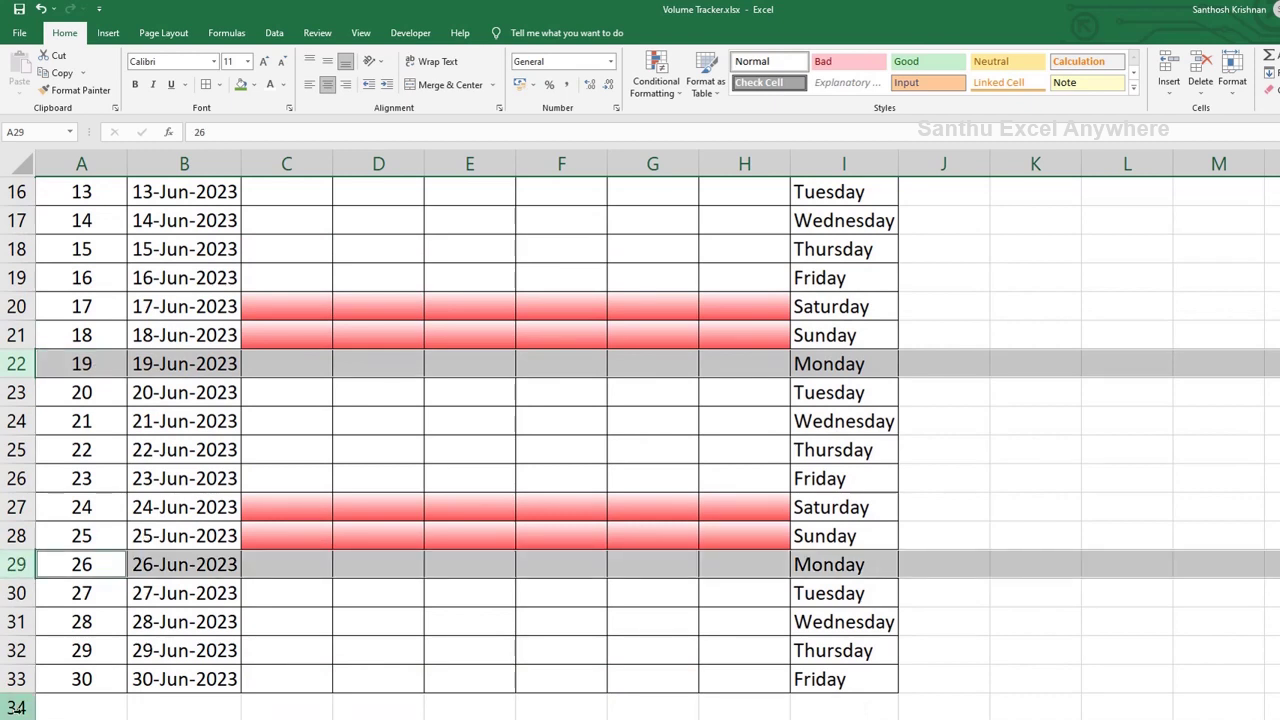
key(ctrl+shift+plus)
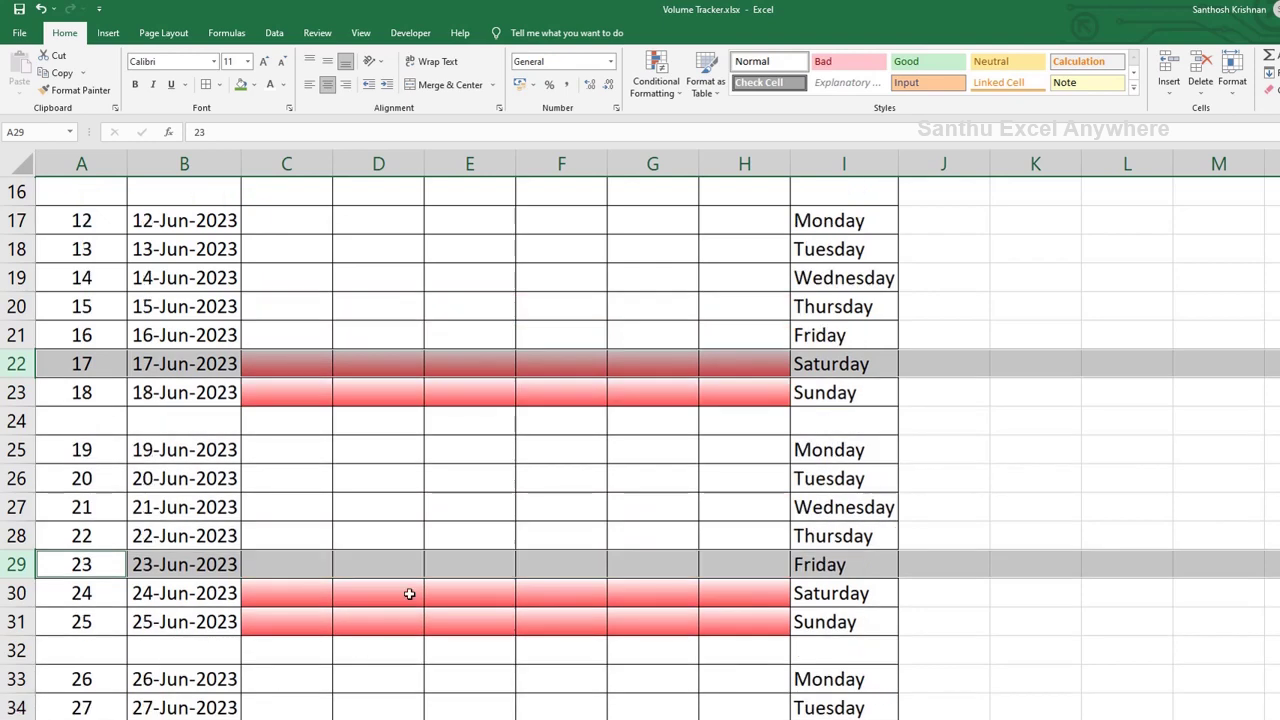
scroll(420, 517, up, 1)
scroll(420, 515, up, 4)
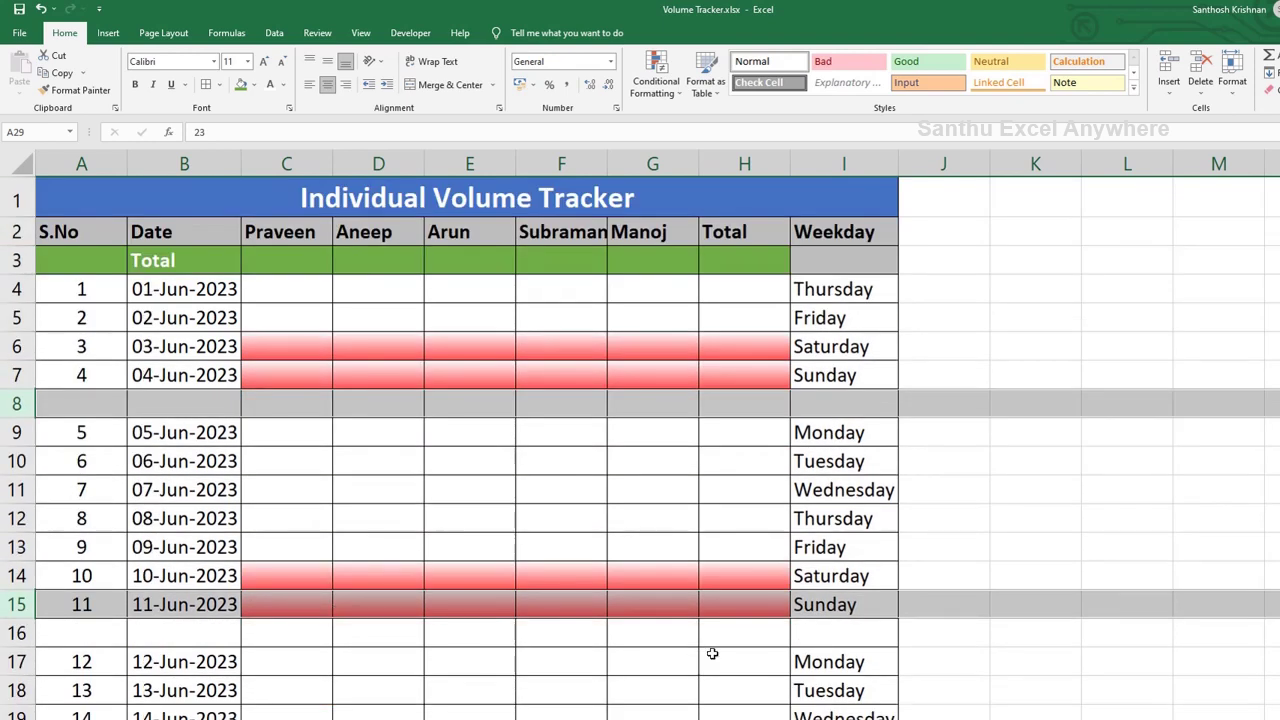
click(820, 633)
key(shift+space)
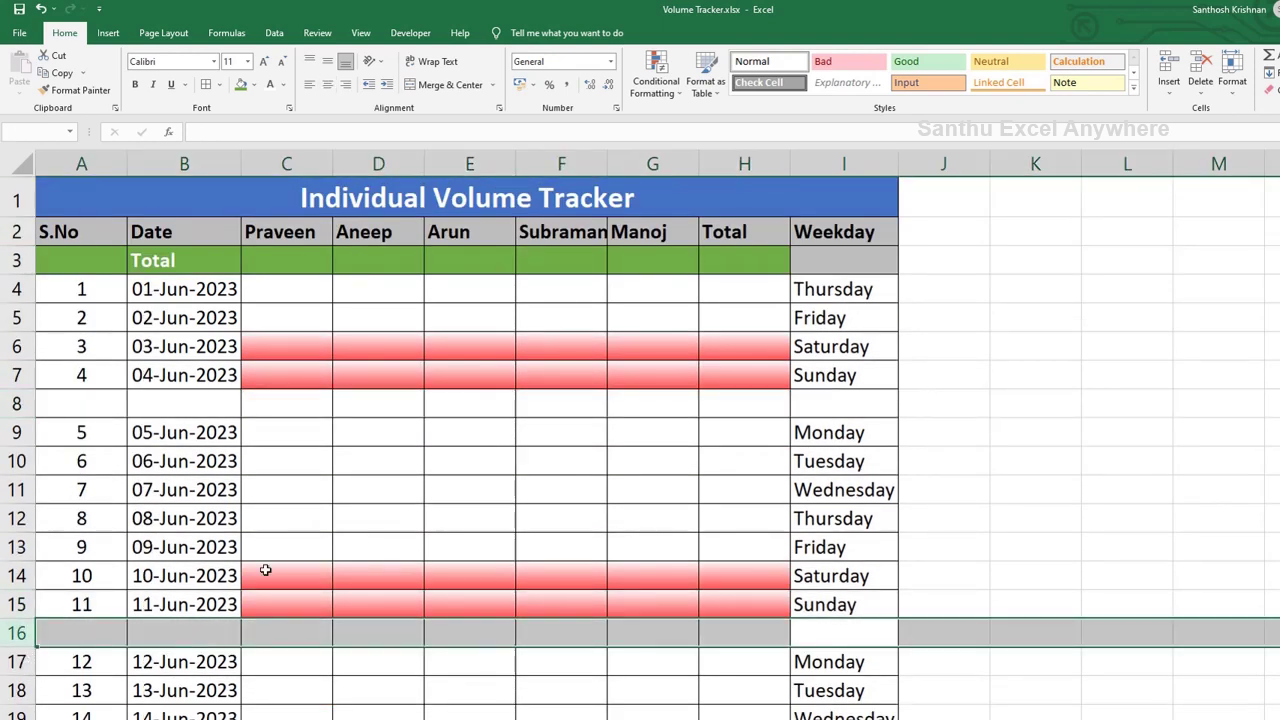
scroll(716, 523, down, 3)
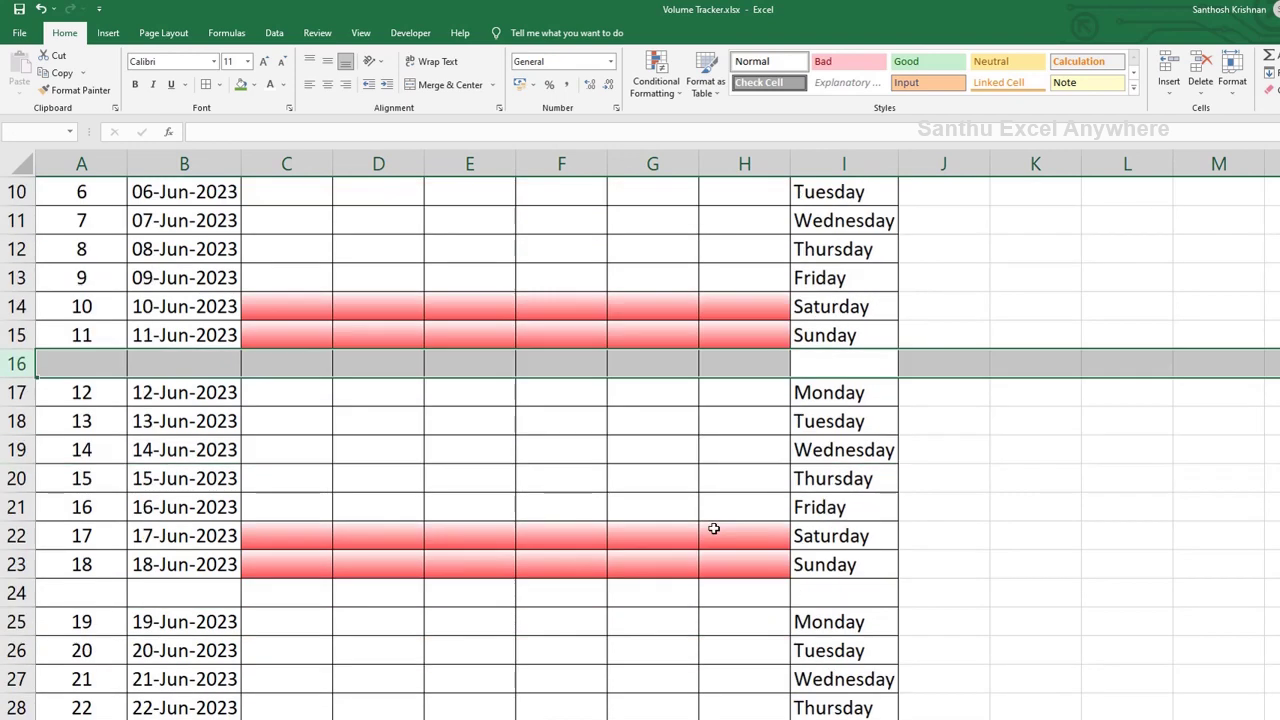
scroll(472, 447, up, 3)
- Type 'Weekly Count' in B8 and copy it
click(95, 403)
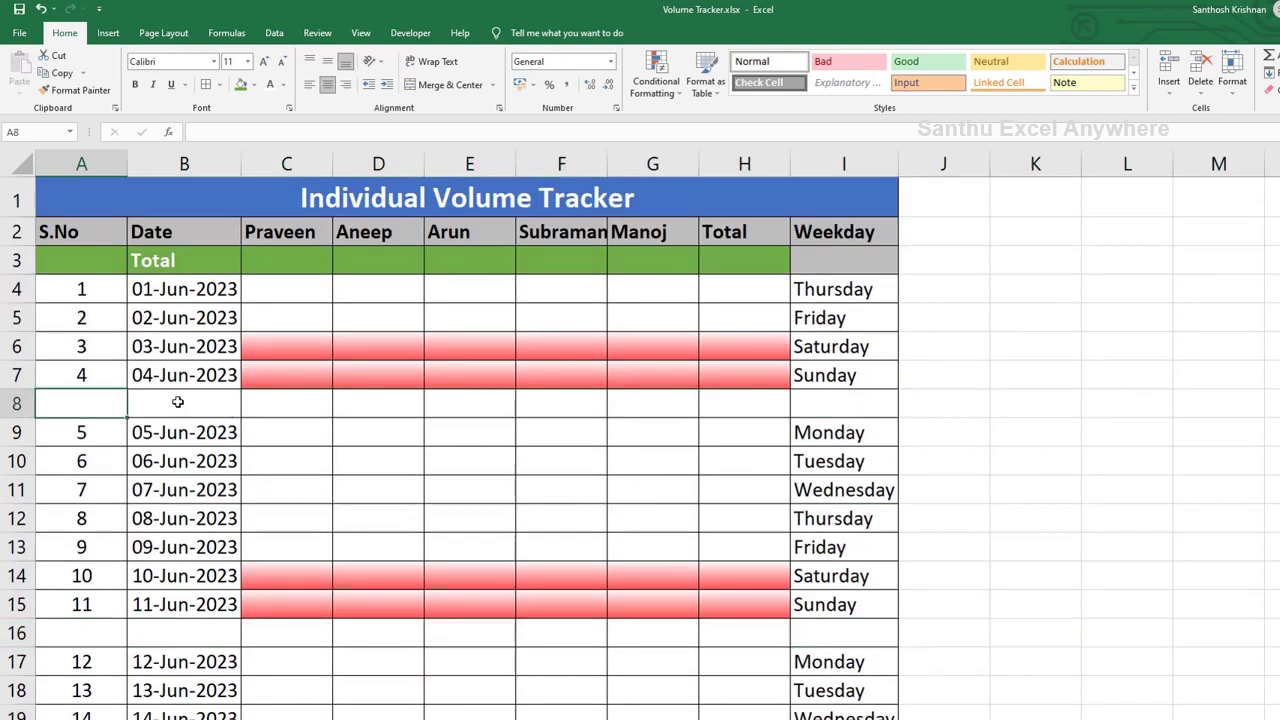
click(180, 400)
text(Weekl)
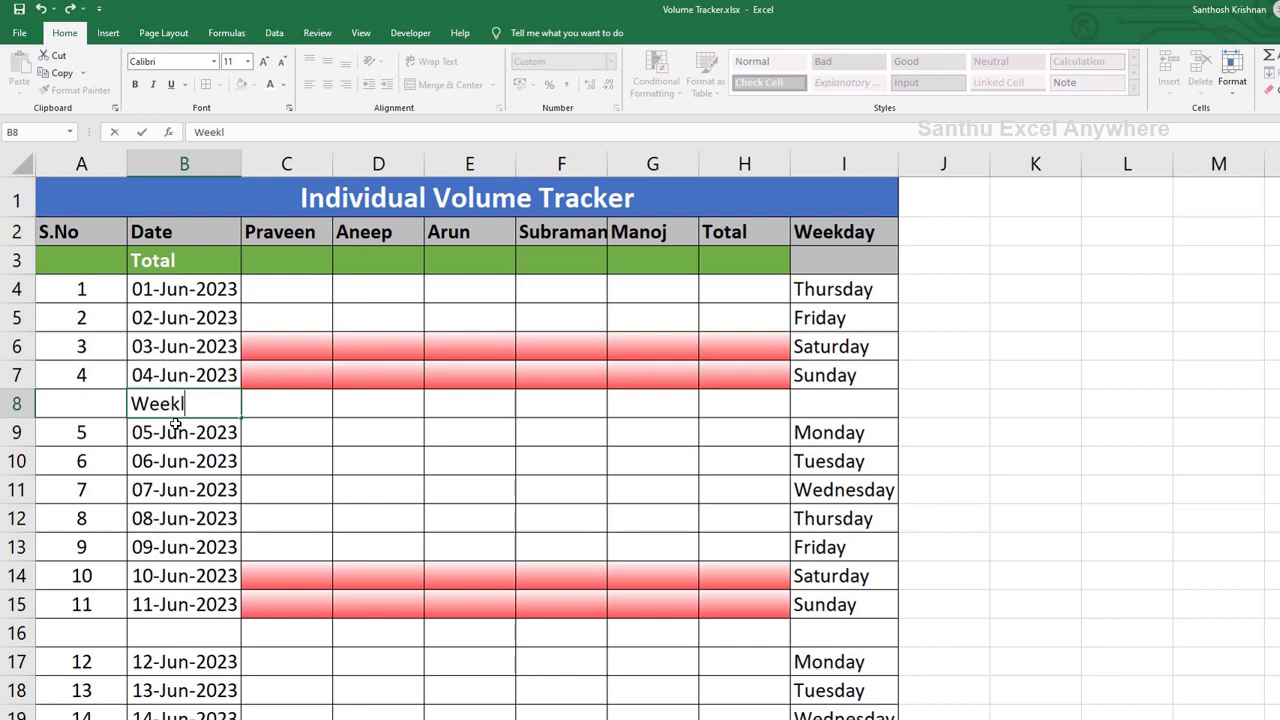
text(y Count)
key(Return)
click(188, 404)
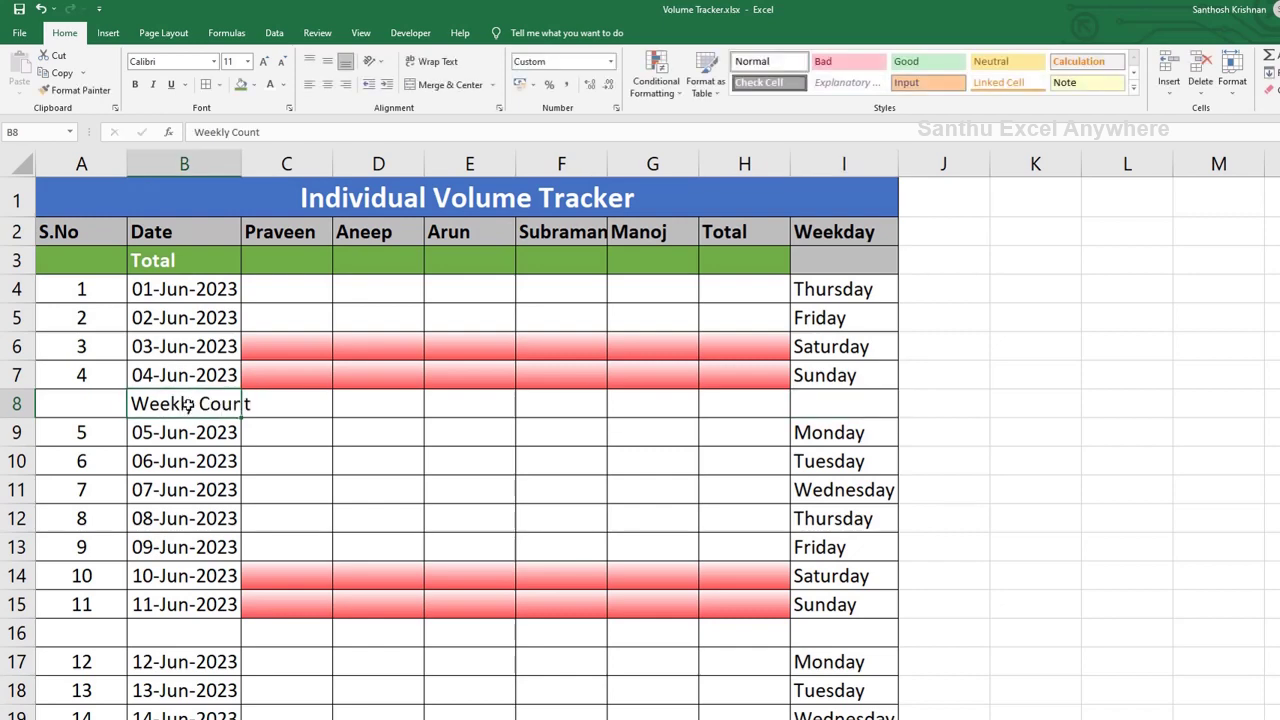
key(ctrl+c)
- Paste the Weekly Count label into the remaining weekly rows at B16, B24, B32 and B38
click(183, 632)
scroll(230, 560, down, 2)
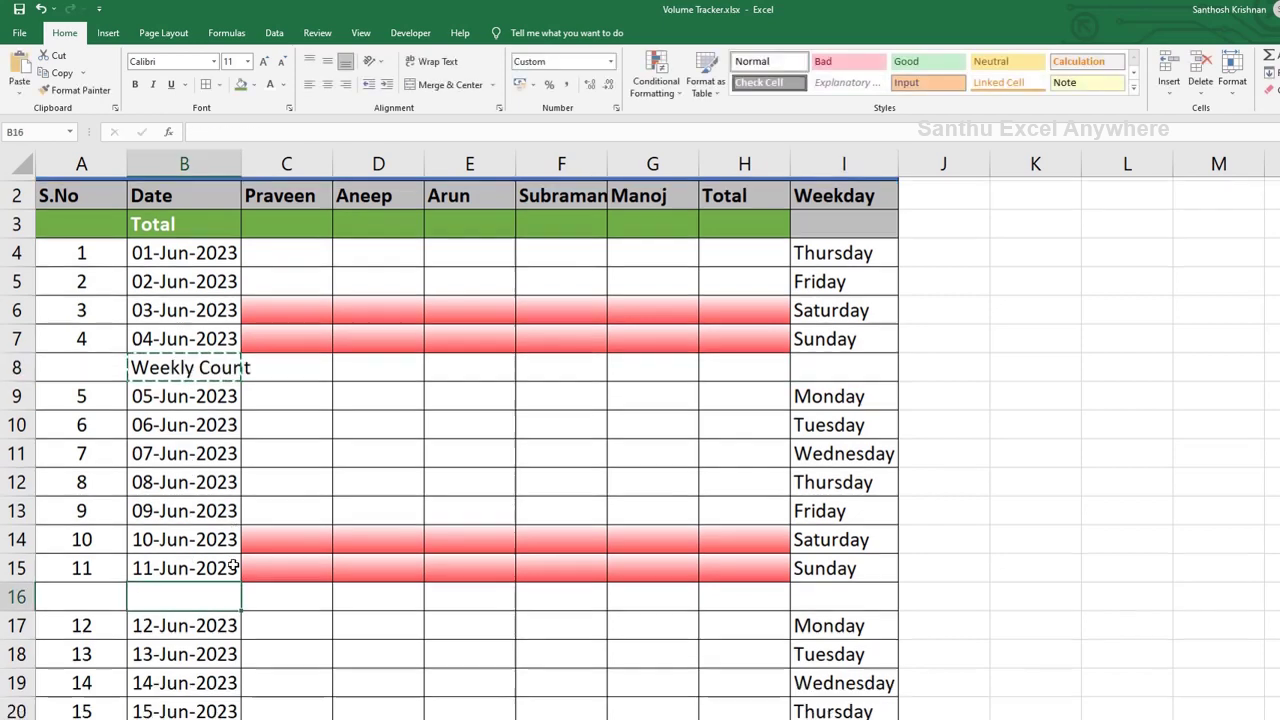
key(ctrl+v)
click(195, 678)
key(ctrl+v)
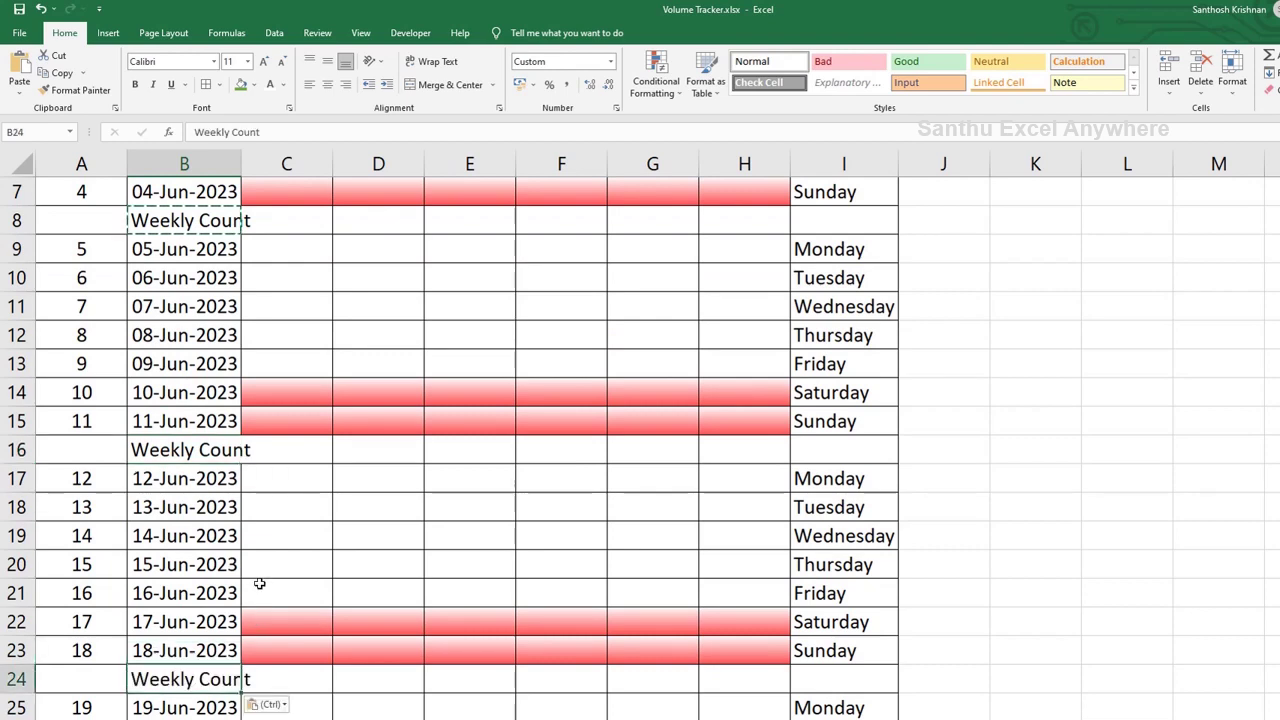
scroll(199, 571, down, 4)
click(199, 571)
key(ctrl+v)
scroll(199, 571, down, 2)
click(192, 564)
key(ctrl+v)
scroll(150, 500, up, 8)
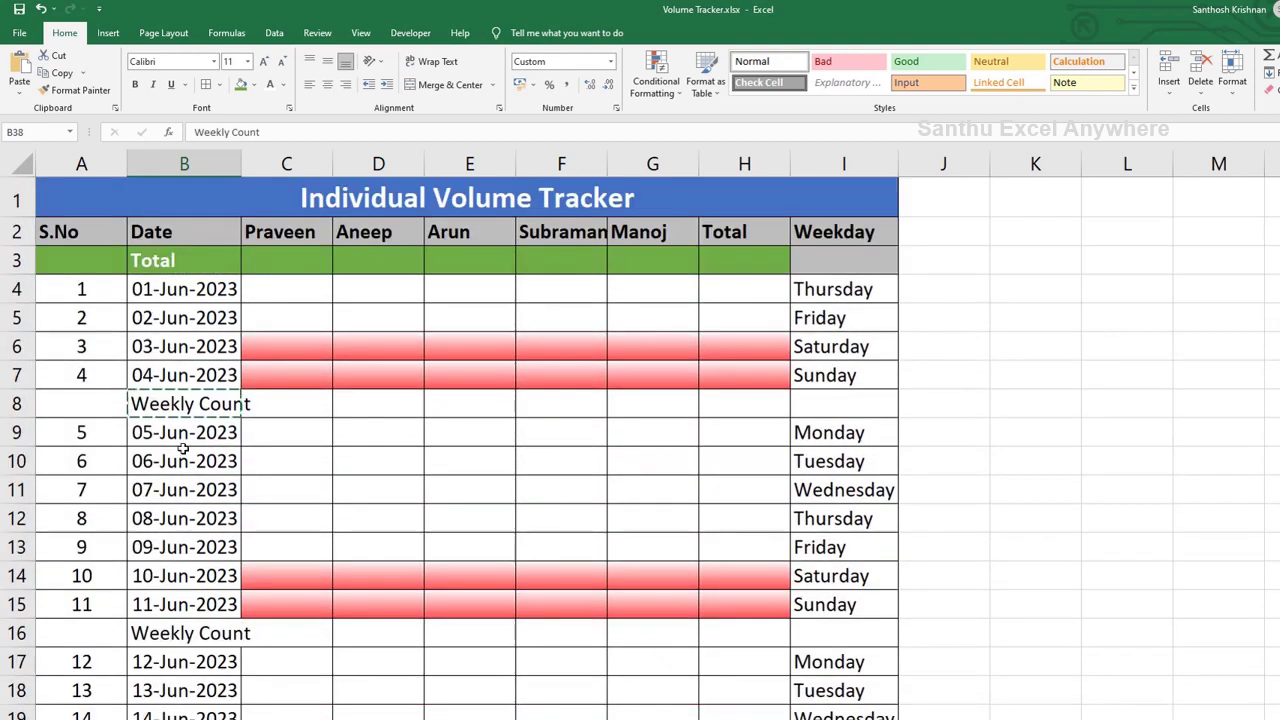
click(192, 255)
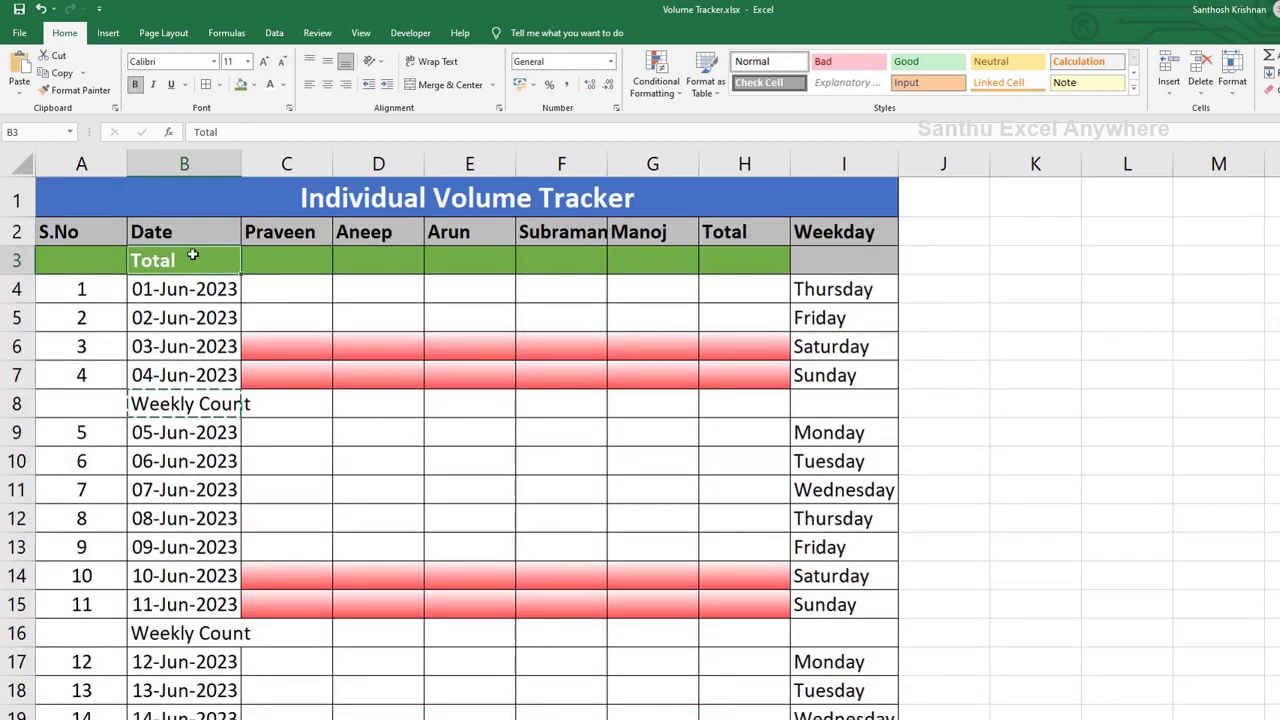
- Filter the Date column to show only the Weekly Count rows
key(ctrl+shift+l)
click(230, 229)
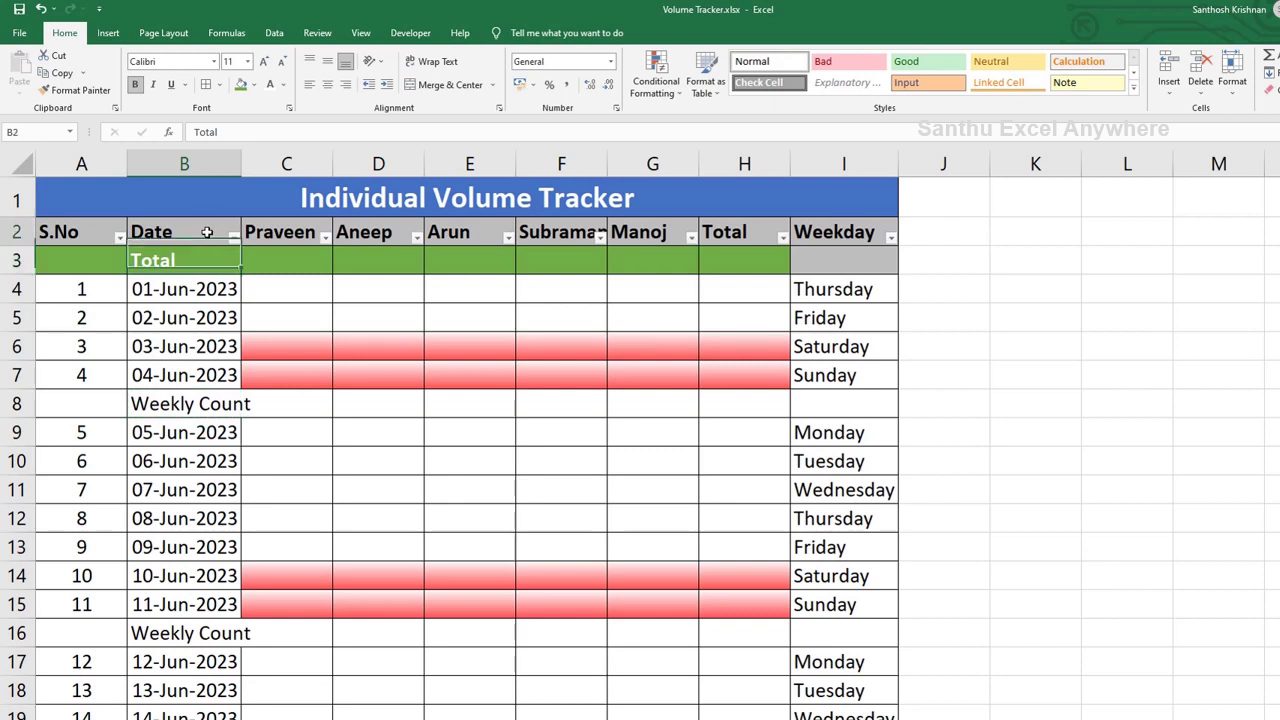
click(233, 238)
click(85, 405)
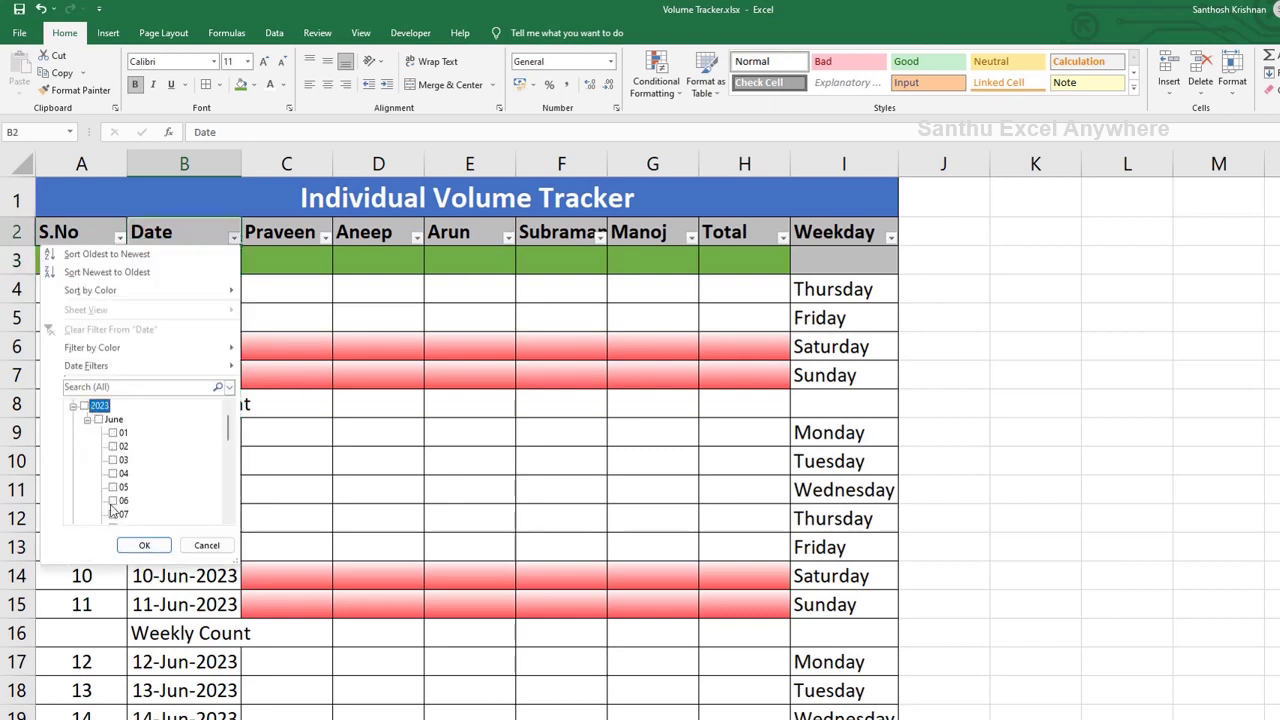
scroll(117, 480, down, 8)
click(85, 500)
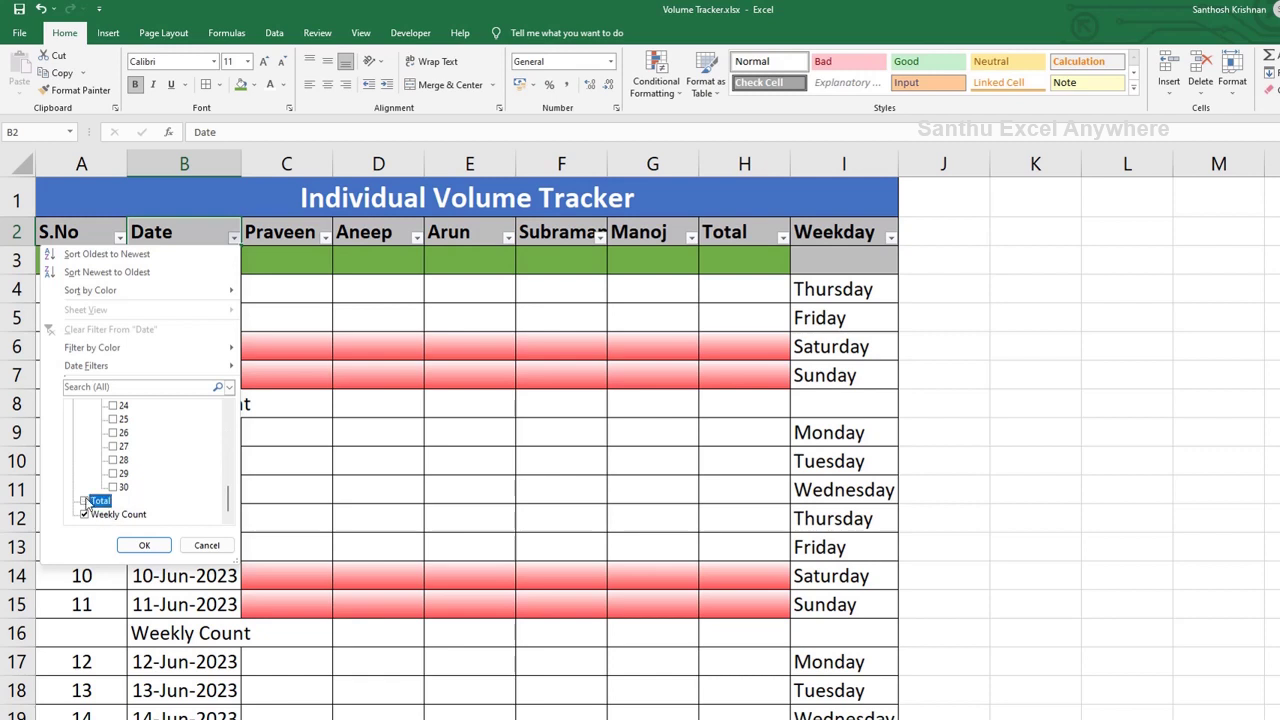
click(144, 545)
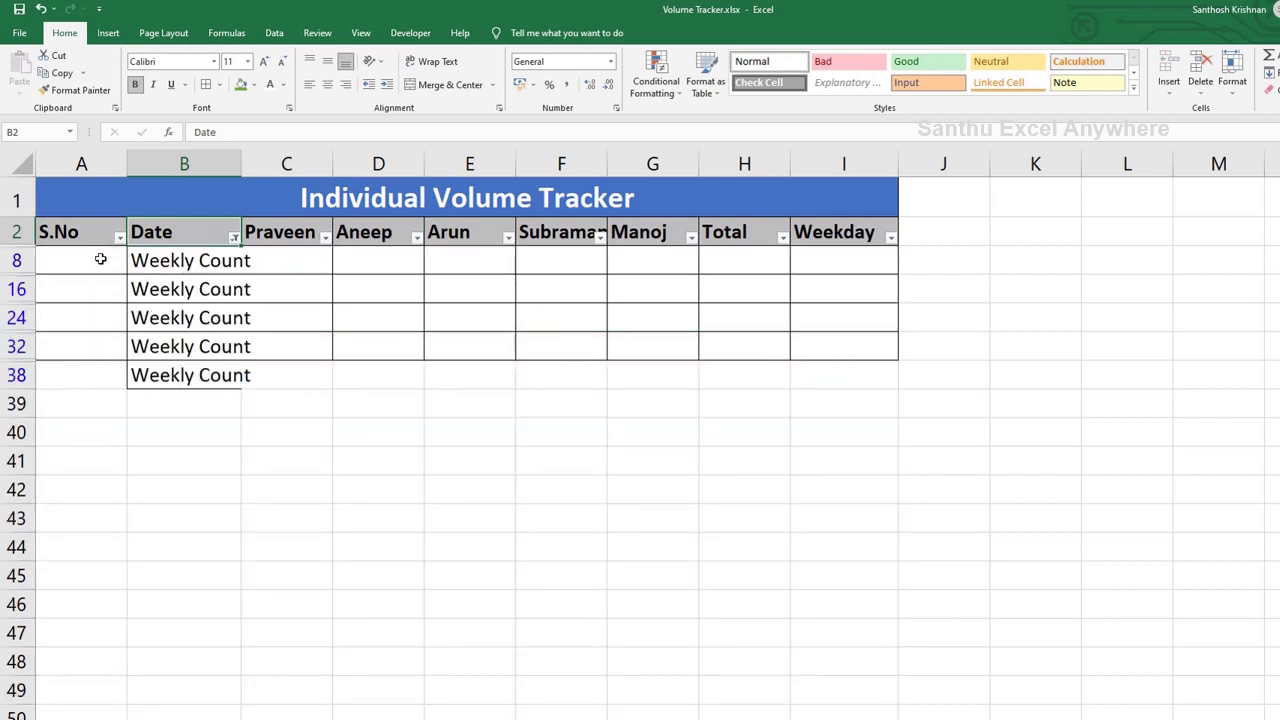
- Fill the visible Weekly Count rows A8:I38 purple with white text
drag(100, 259, 841, 374)
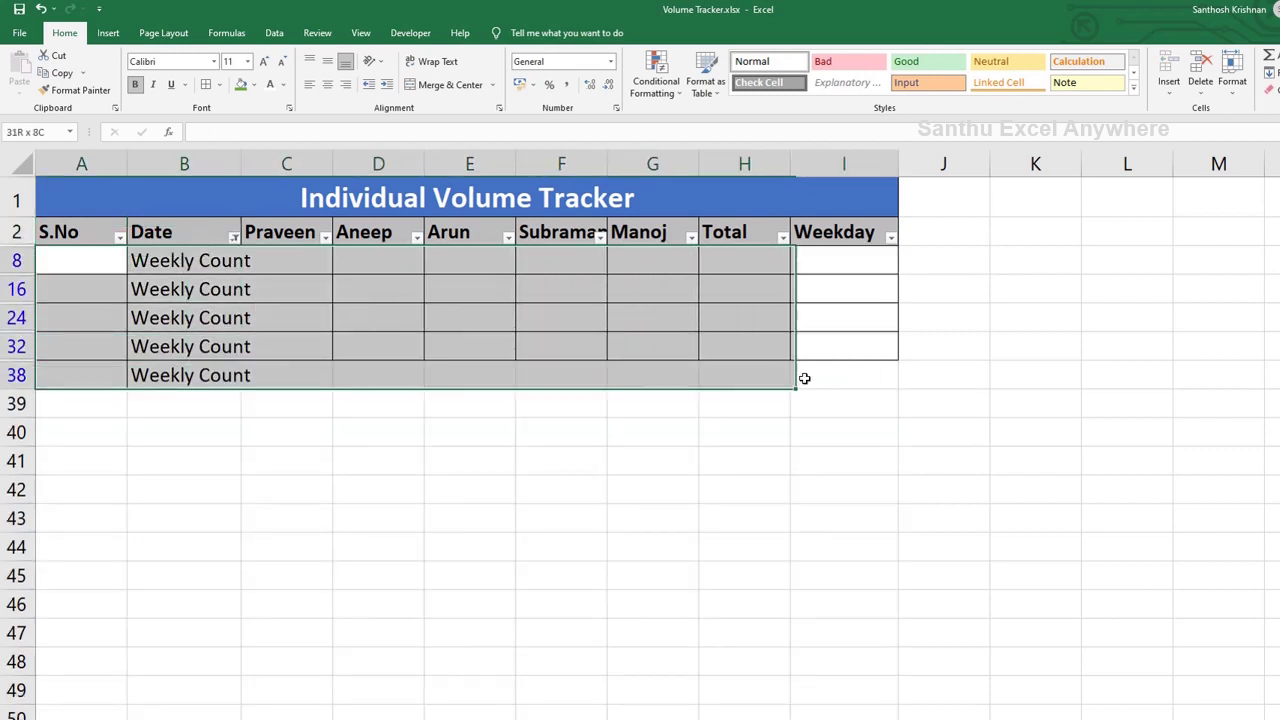
click(255, 85)
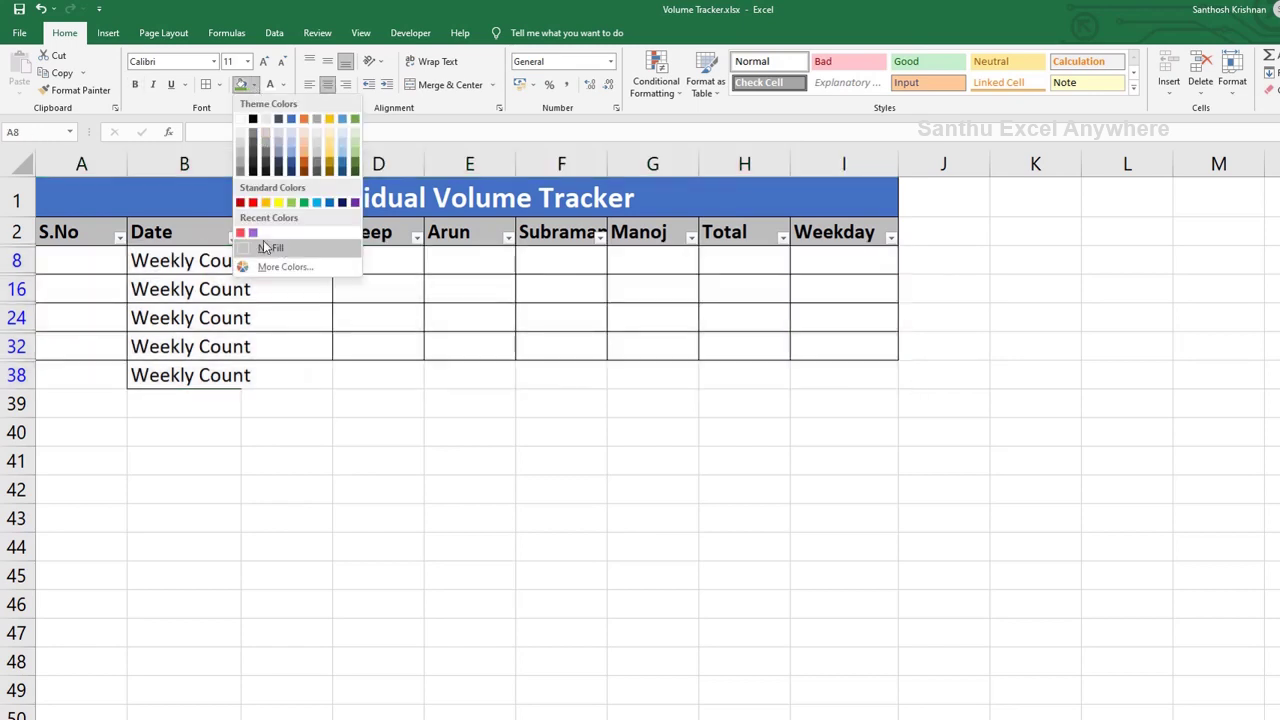
click(253, 234)
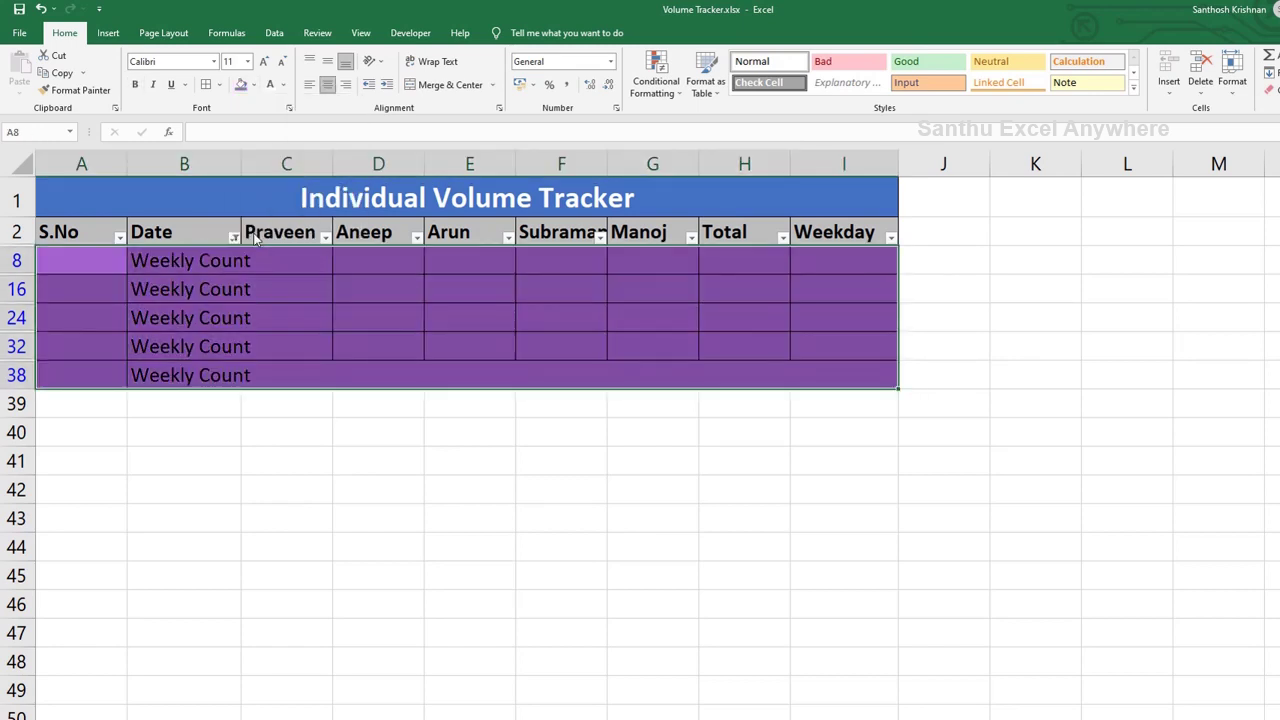
click(269, 88)
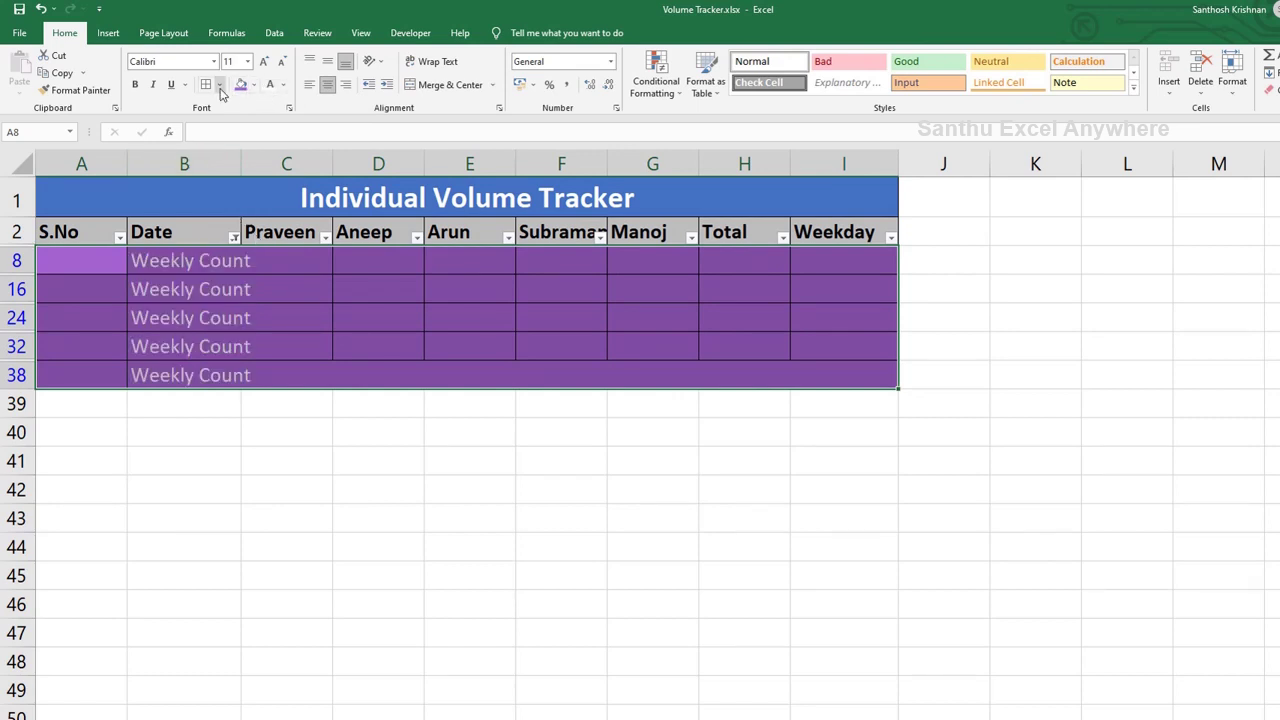
click(210, 240)
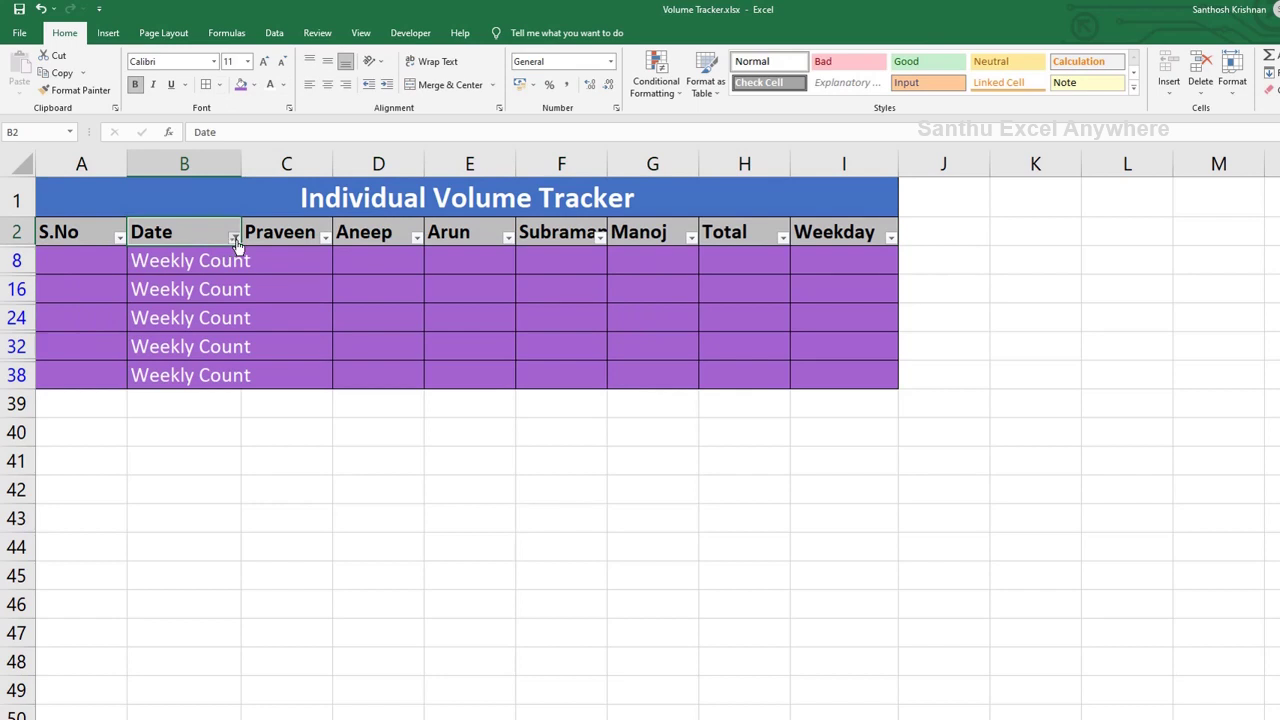
click(233, 237)
- Clear the Date filter to show all rows and turn header filtering off
click(160, 331)
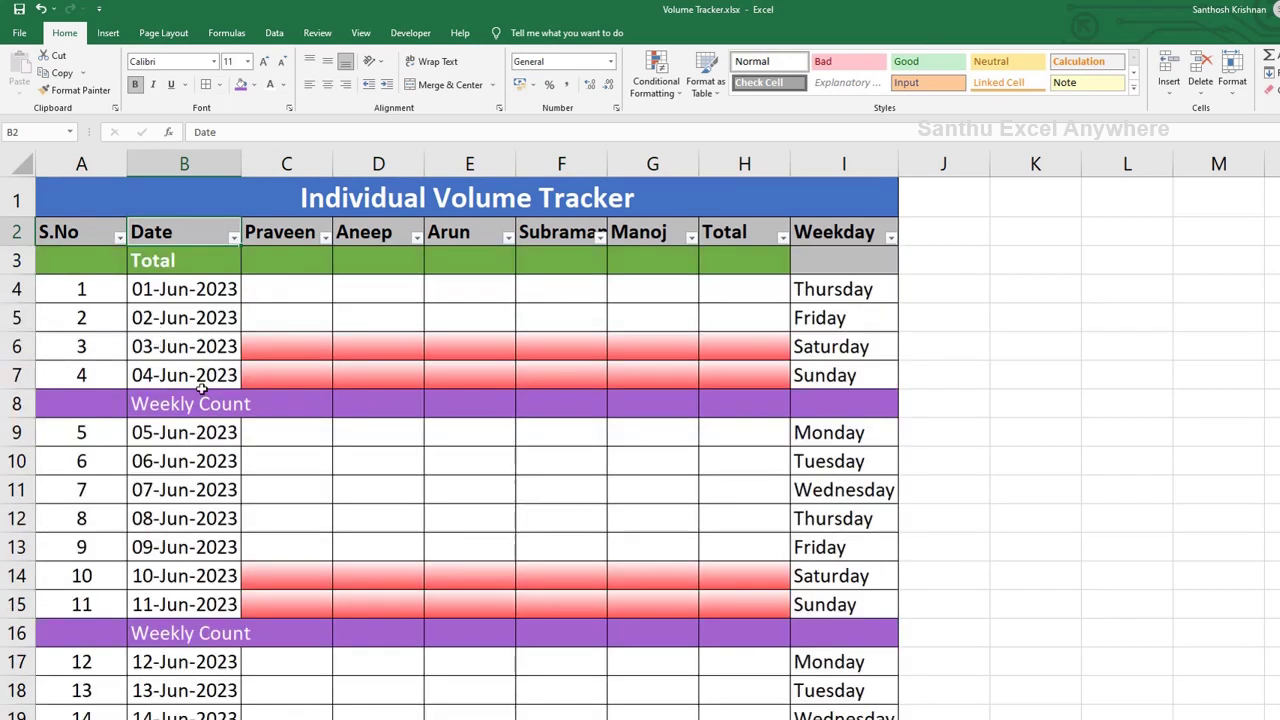
drag(95, 404, 838, 410)
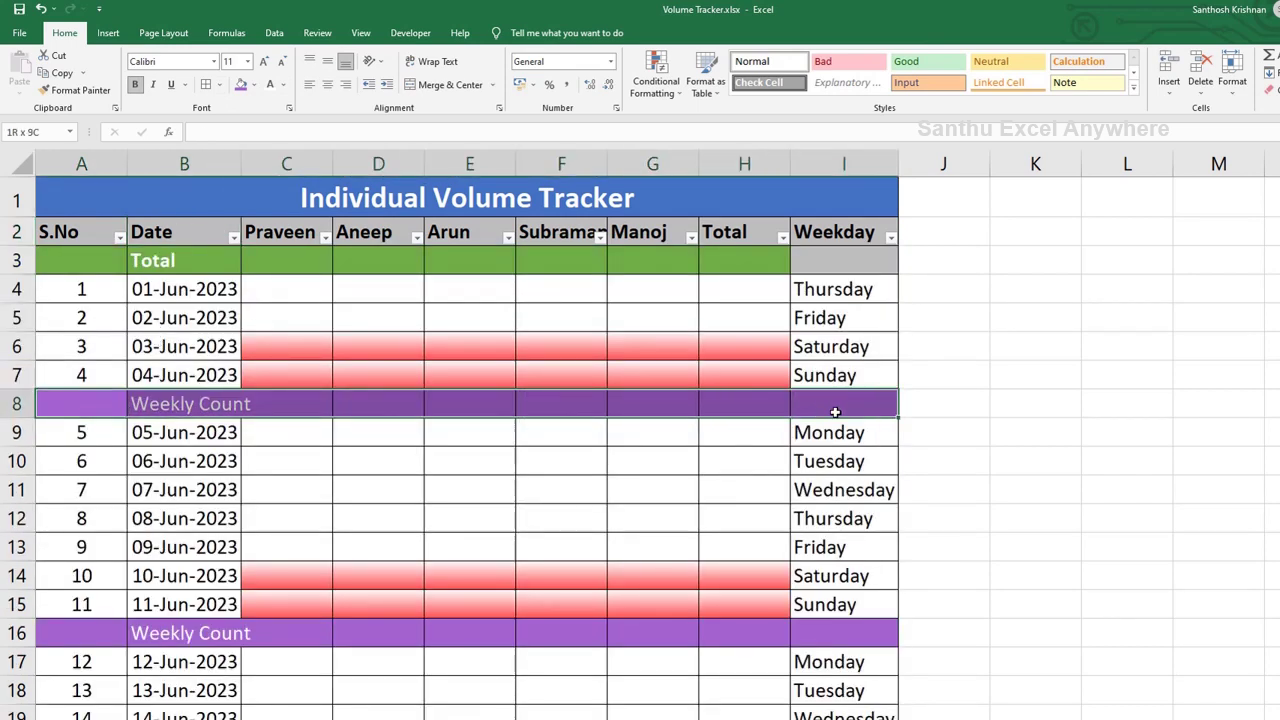
drag(76, 629, 811, 633)
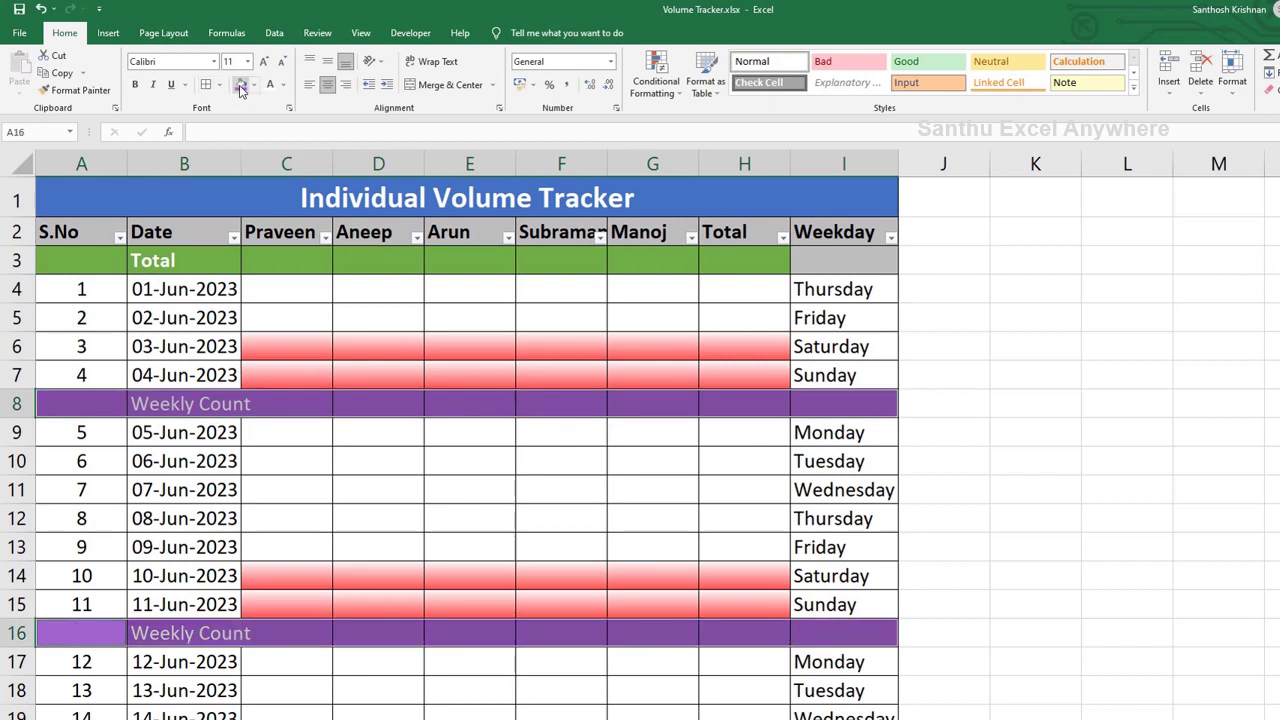
click(278, 433)
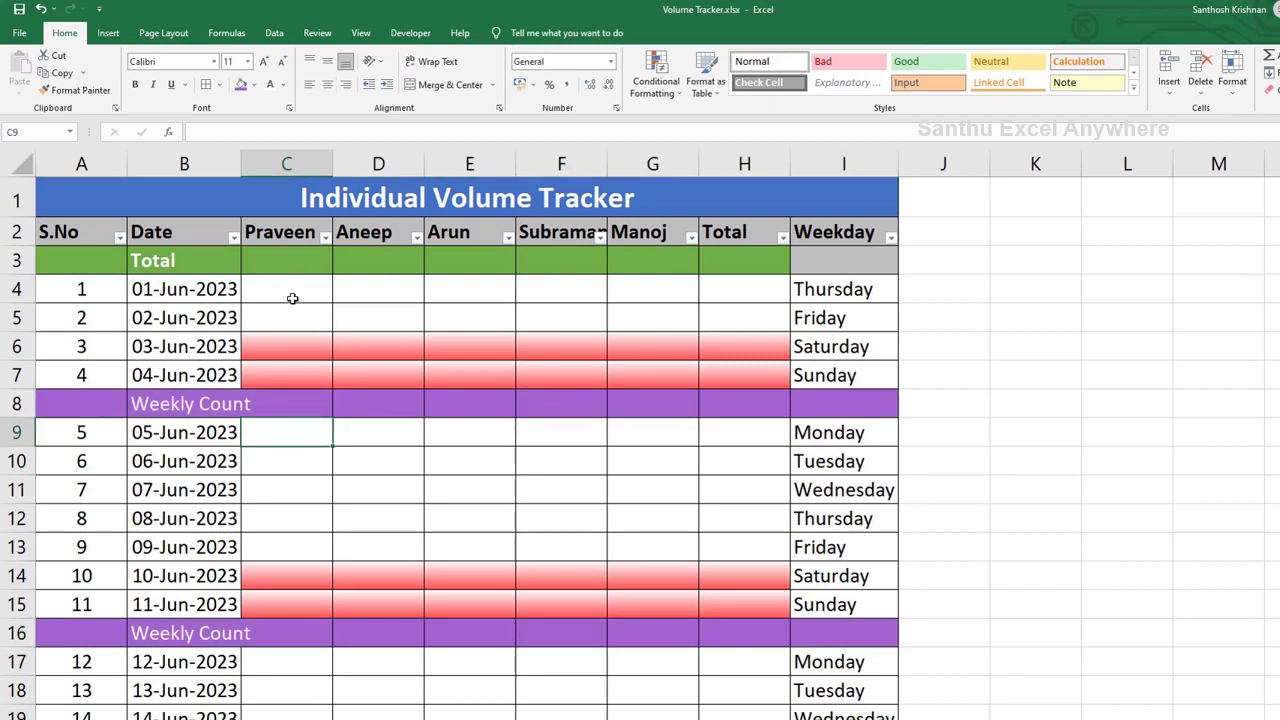
click(293, 287)
key(ctrl+shift+l)
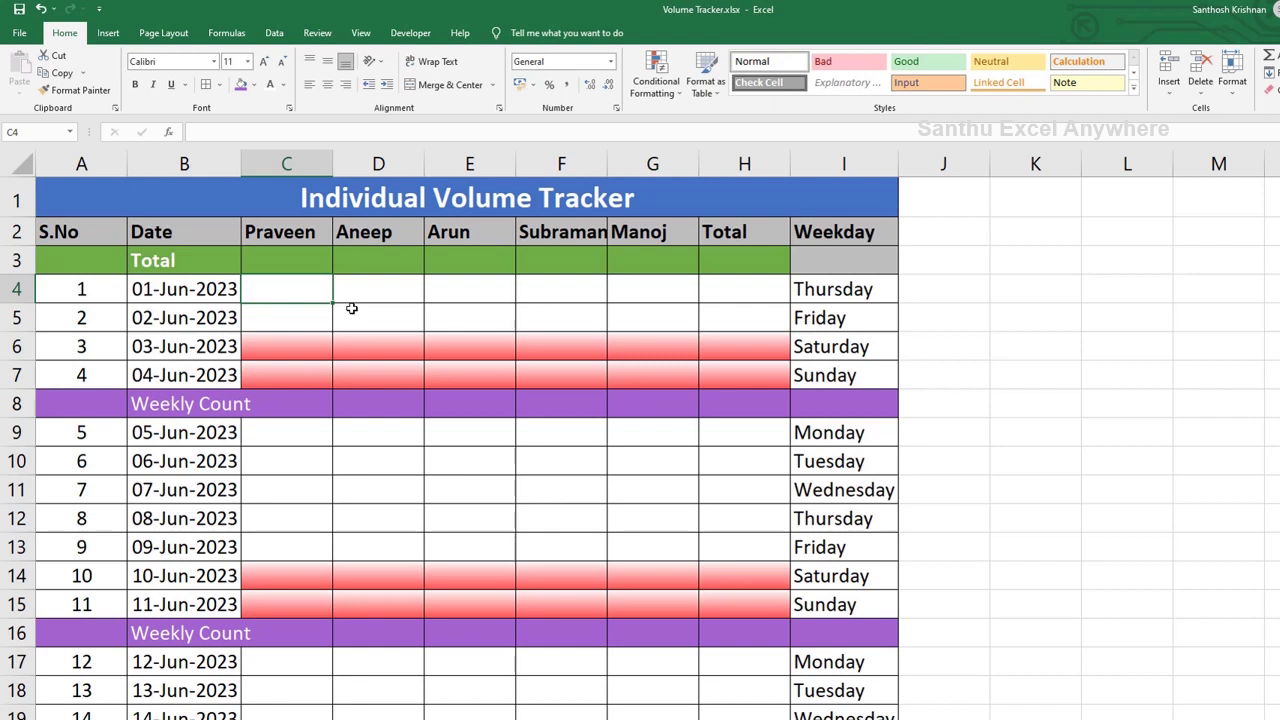
- Enter Praveen's counts 25 and 50 in C4:C5, then select C4:H38
text(25)
key(Return)
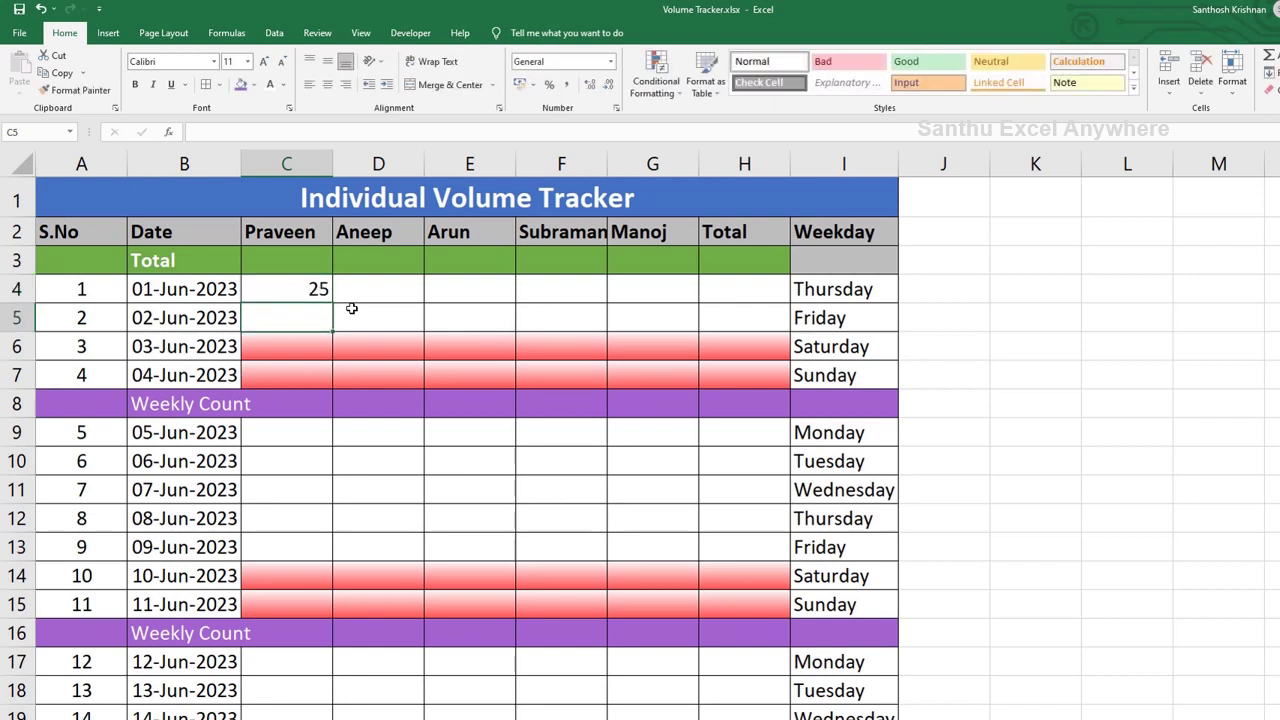
text(5)
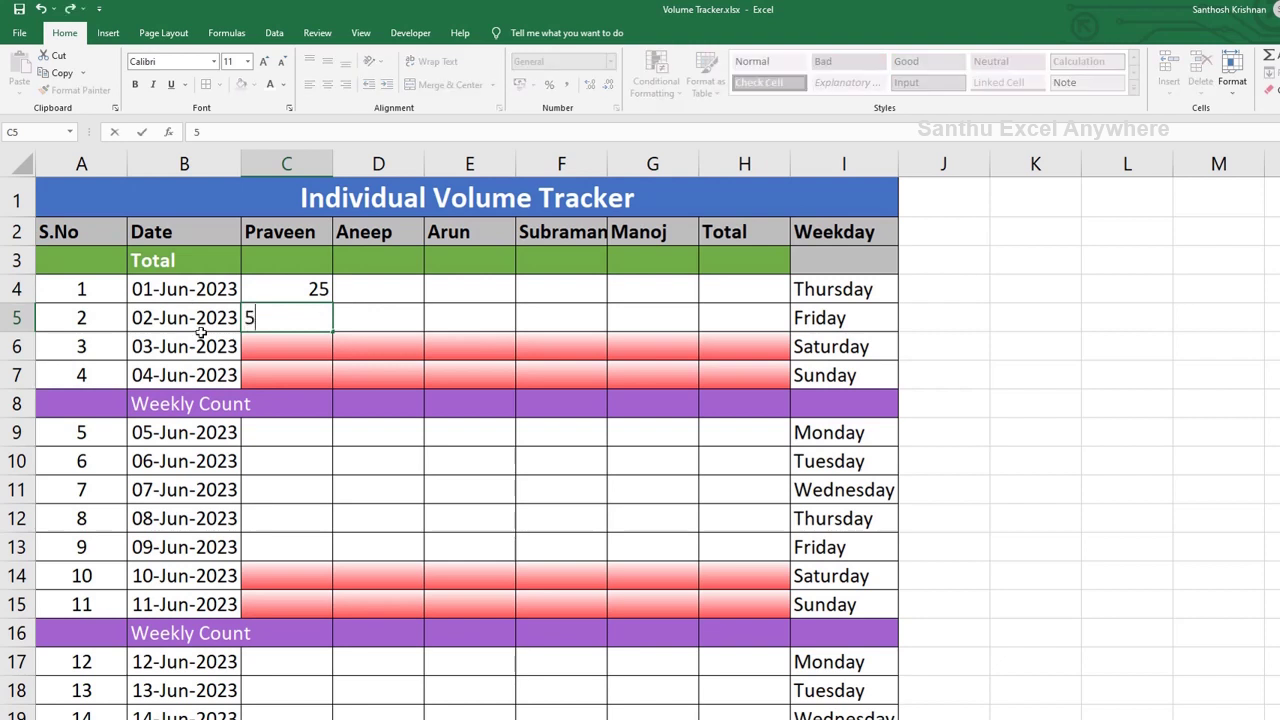
text(0)
key(Return)
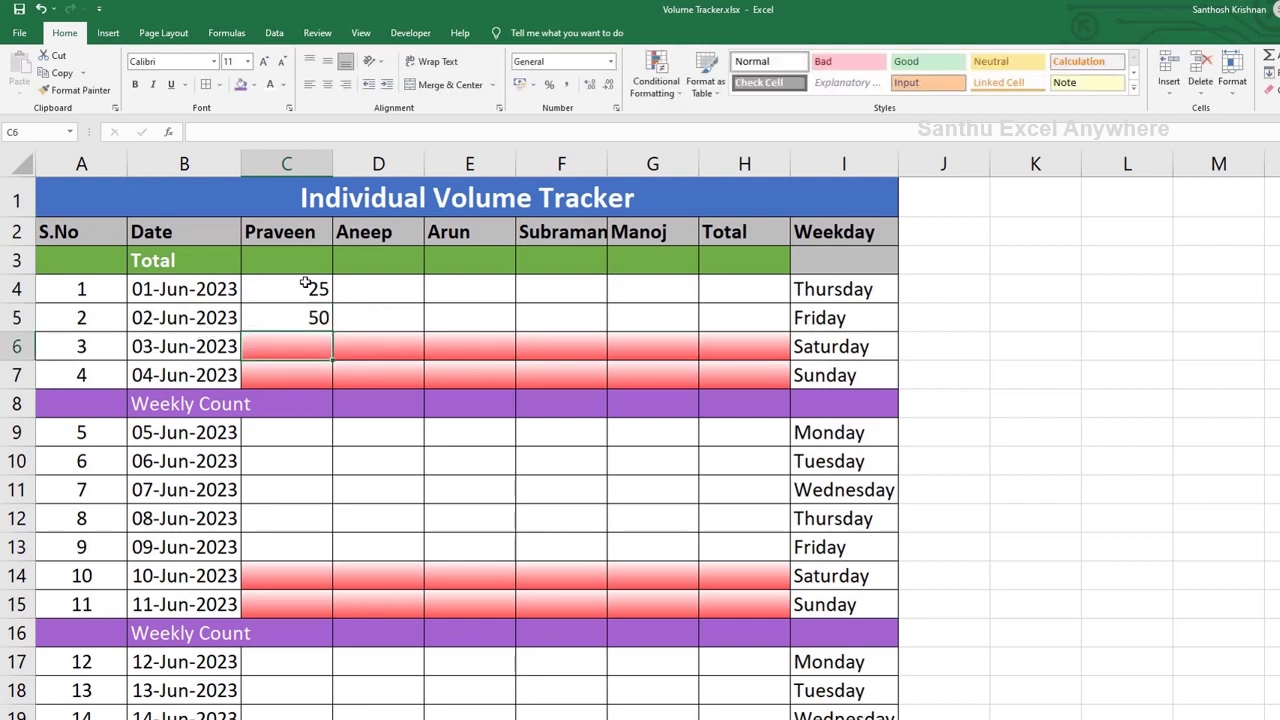
drag(302, 284, 306, 318)
scroll(708, 523, down, 4)
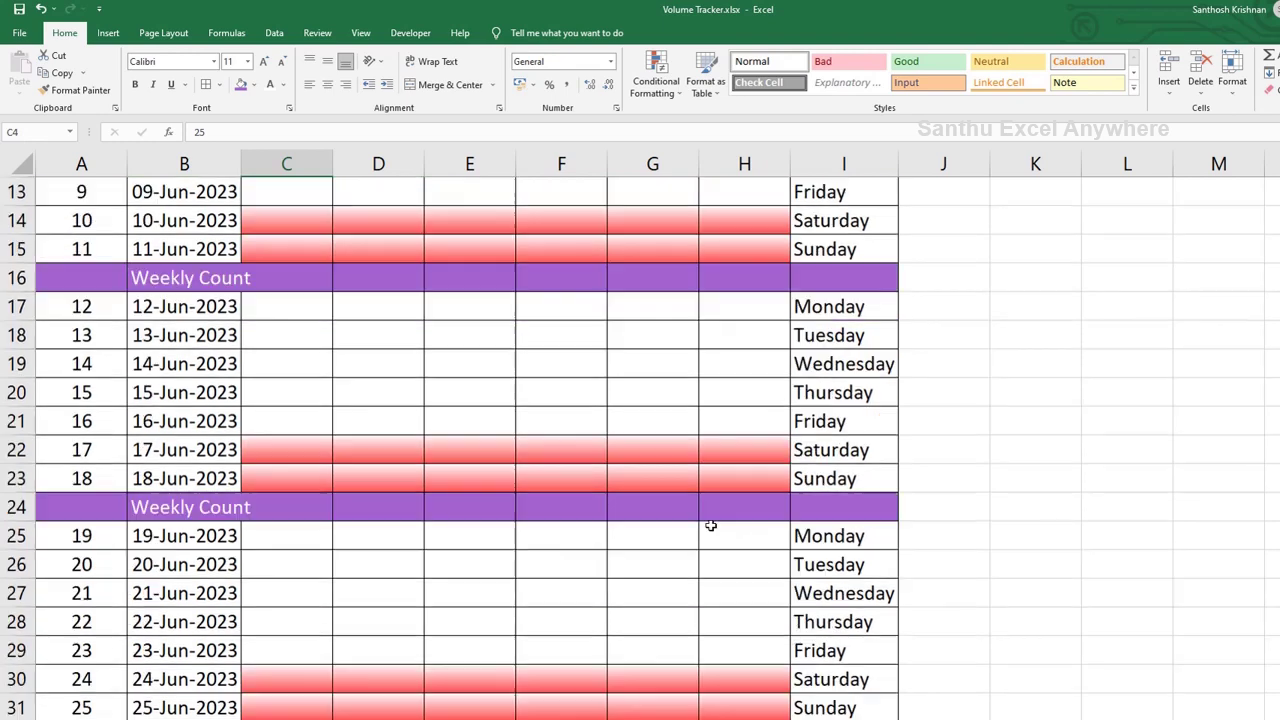
scroll(720, 600, down, 4)
shift+click(732, 548)
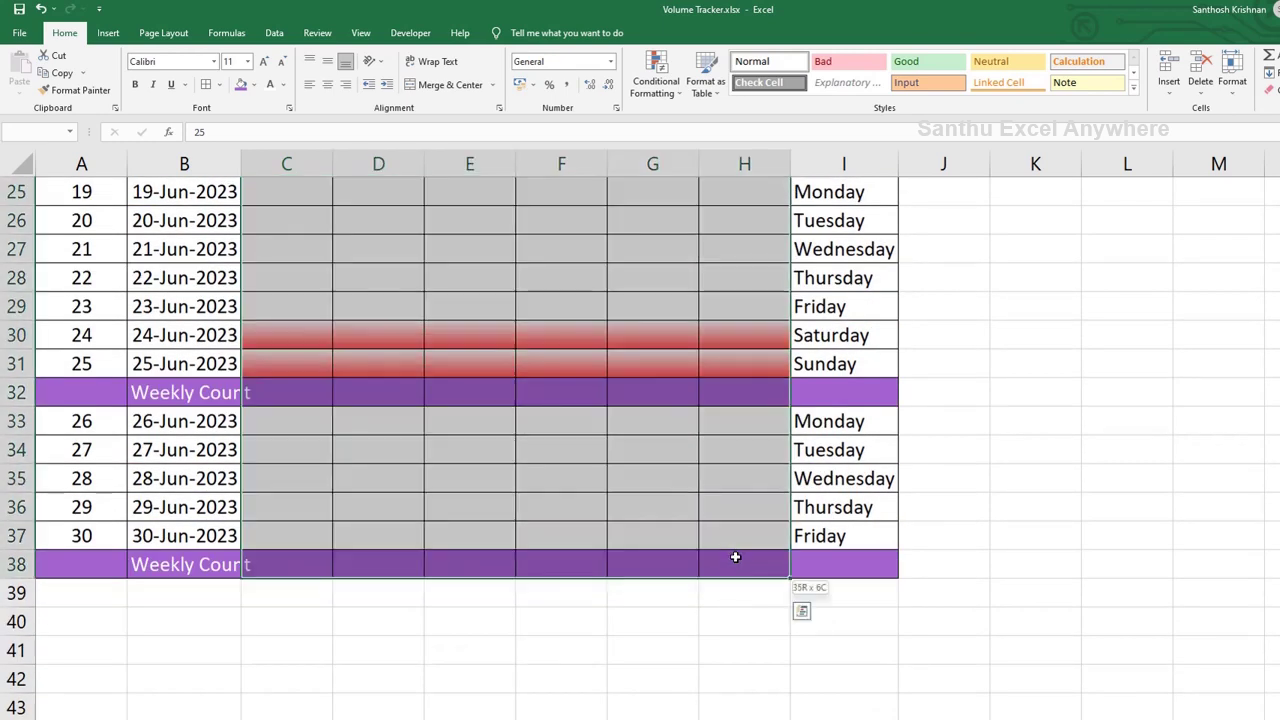
scroll(423, 392, up, 6)
scroll(423, 392, up, 2)
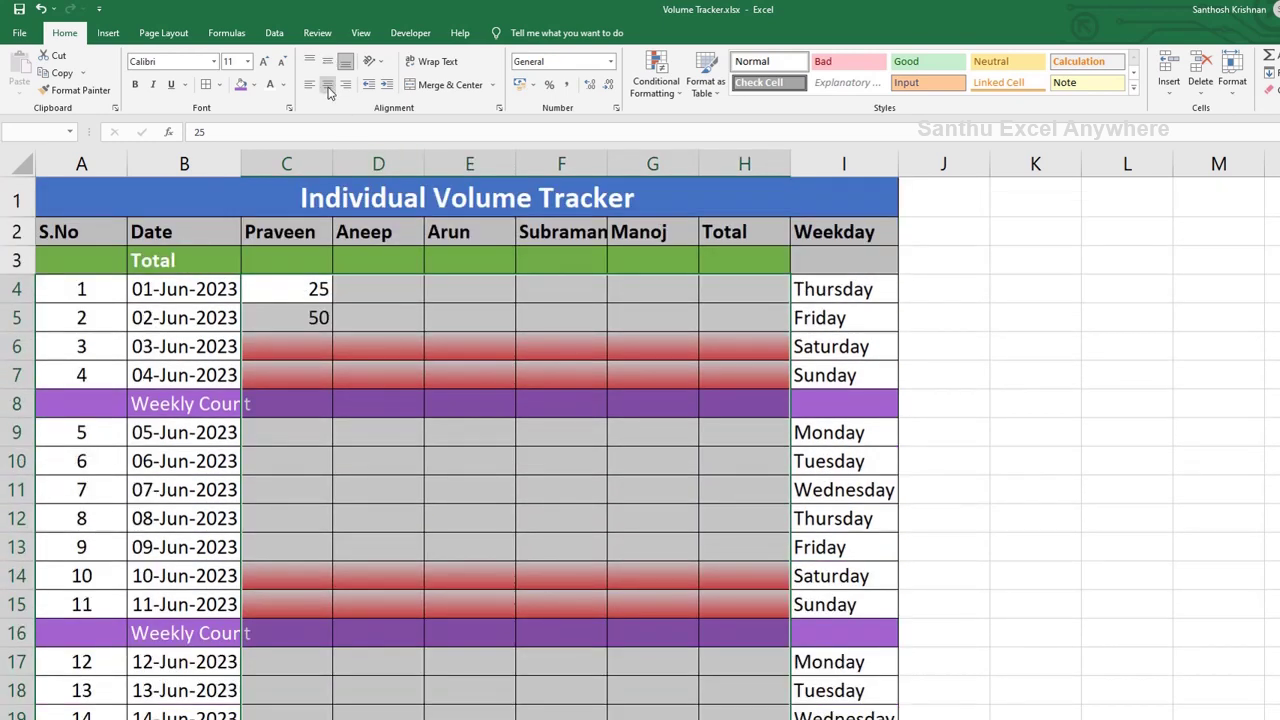
- Enter Aneep's counts 1 and 0 in D4:D5 and Arun's 8 and 8 in E4:E5
click(358, 281)
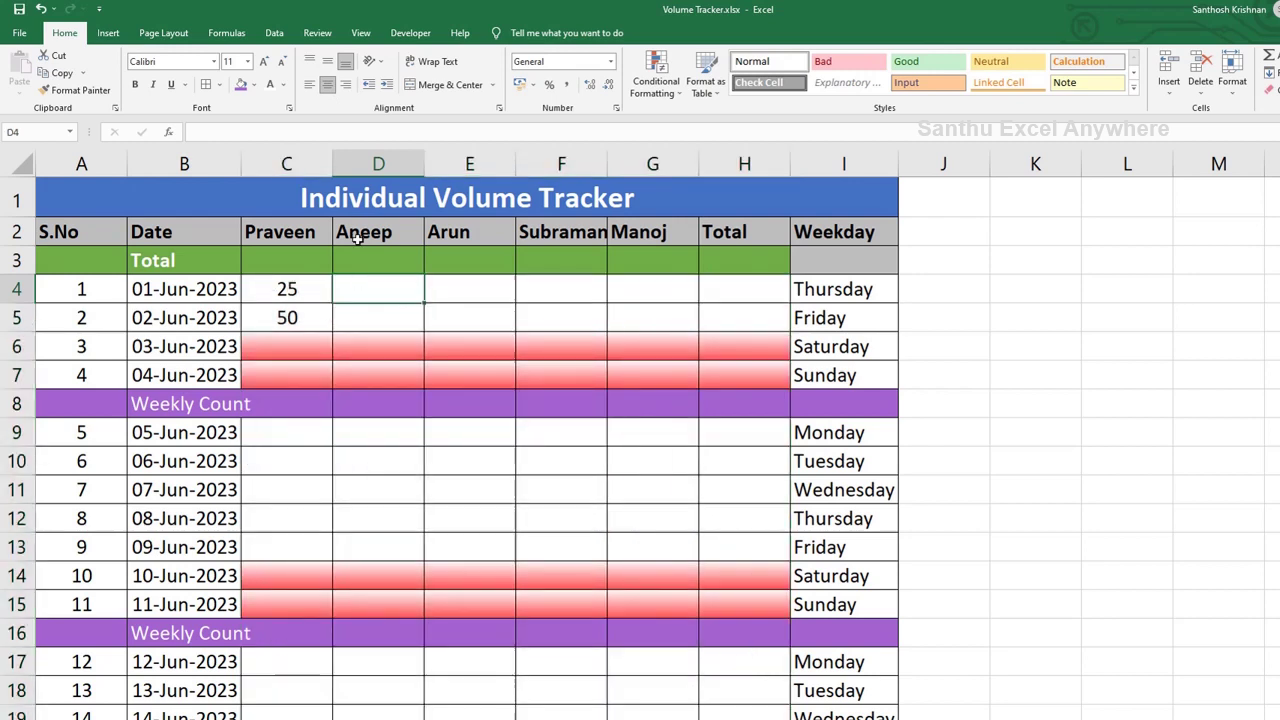
text(1)
key(Return)
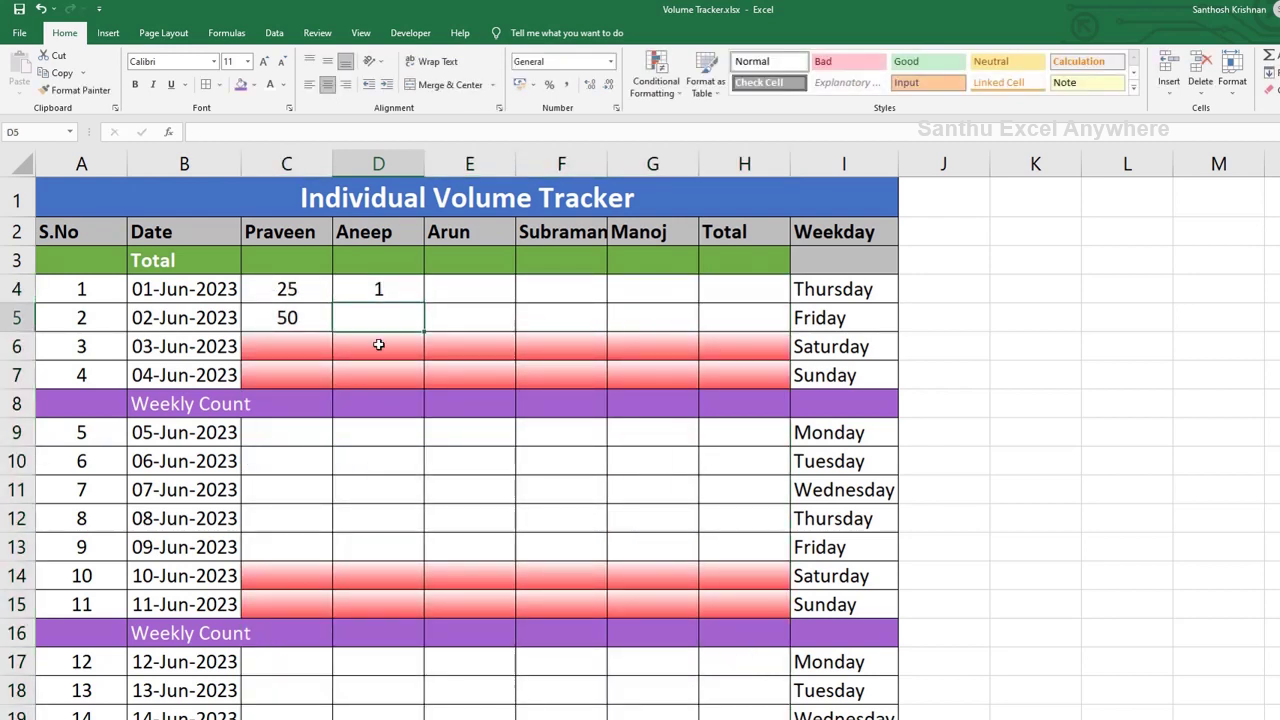
text(0)
key(Tab)
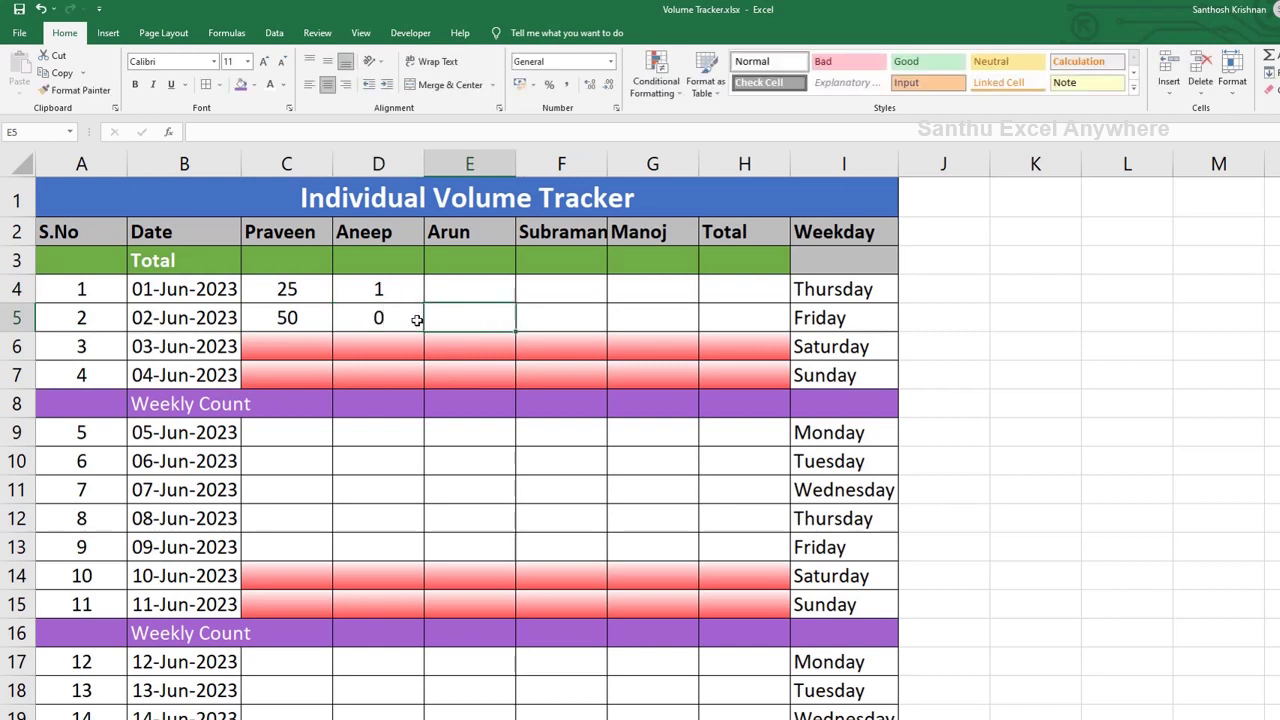
click(468, 294)
text(8)
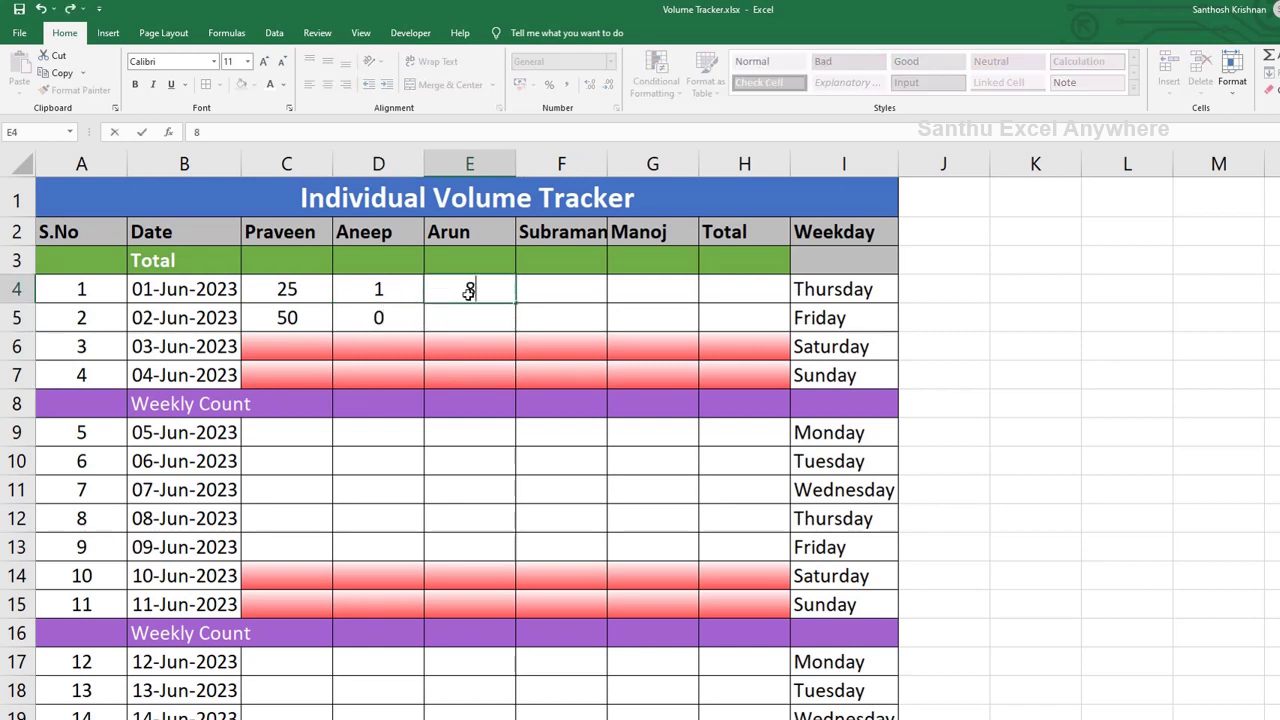
key(Return)
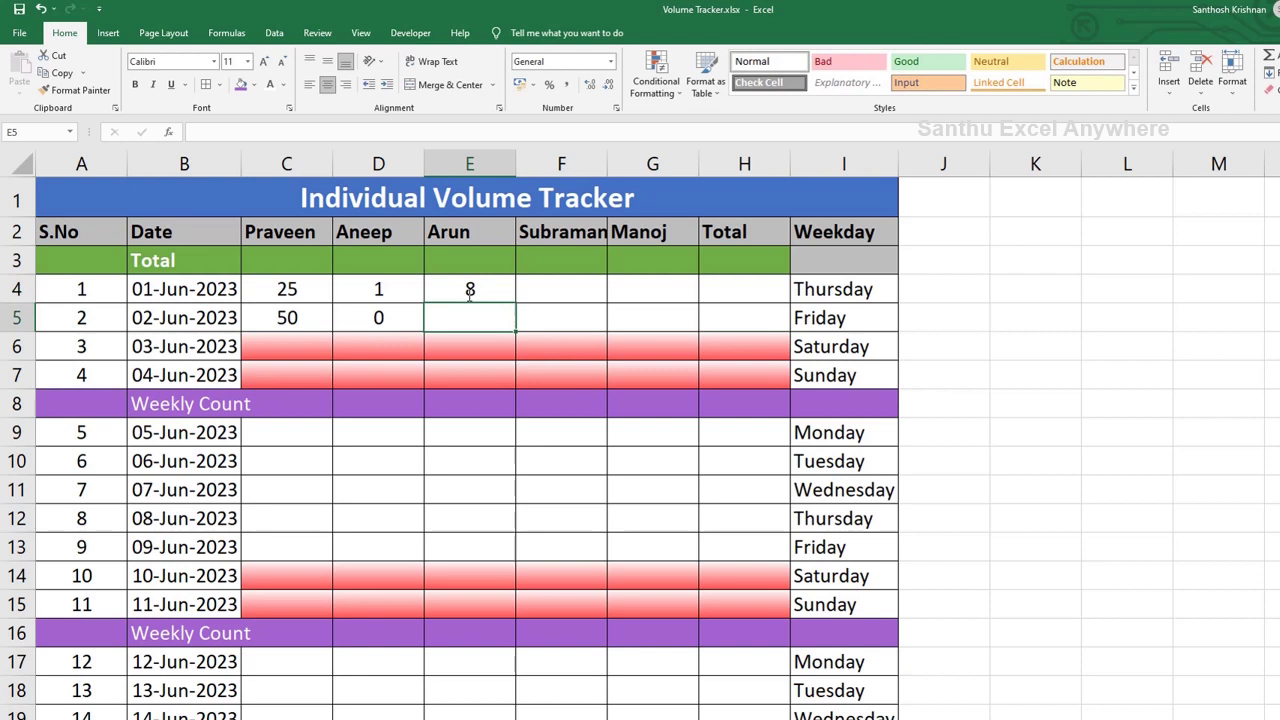
text(8)
key(Tab)
- Enter 10 and 0 in F4:F5 and Manoj's 6 and 7 in G4:G5
click(565, 282)
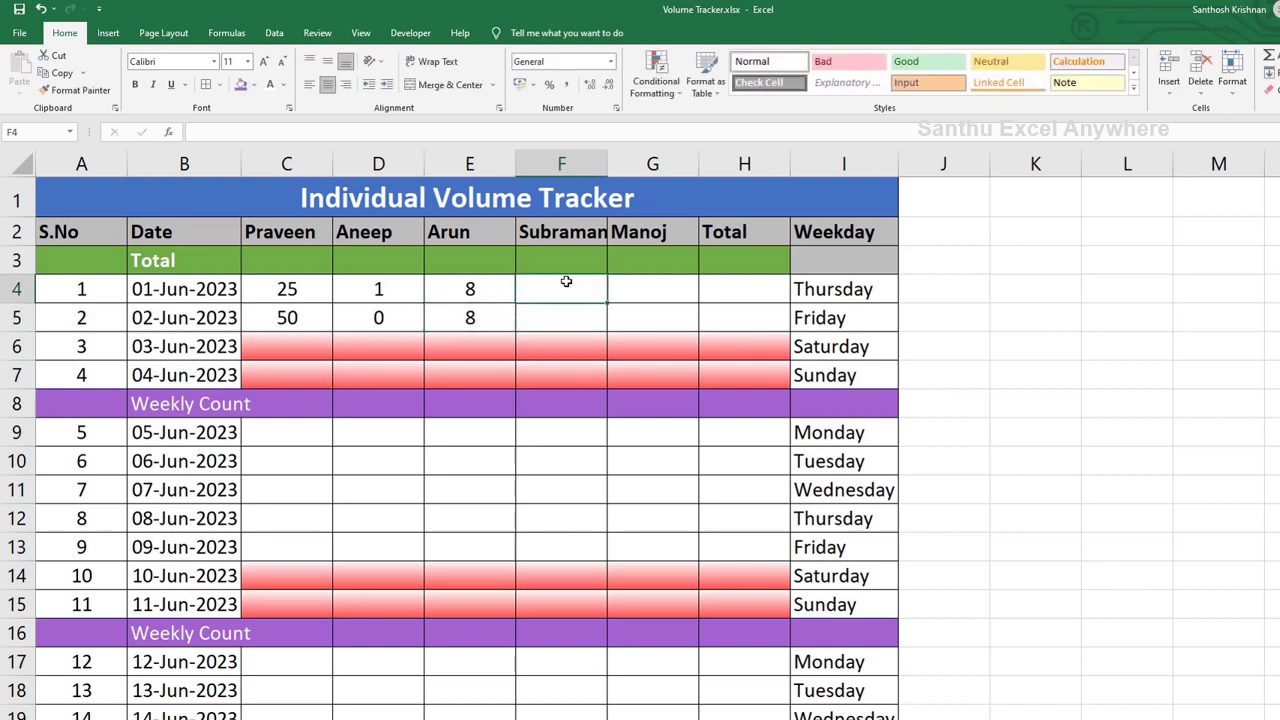
text(10)
key(Return)
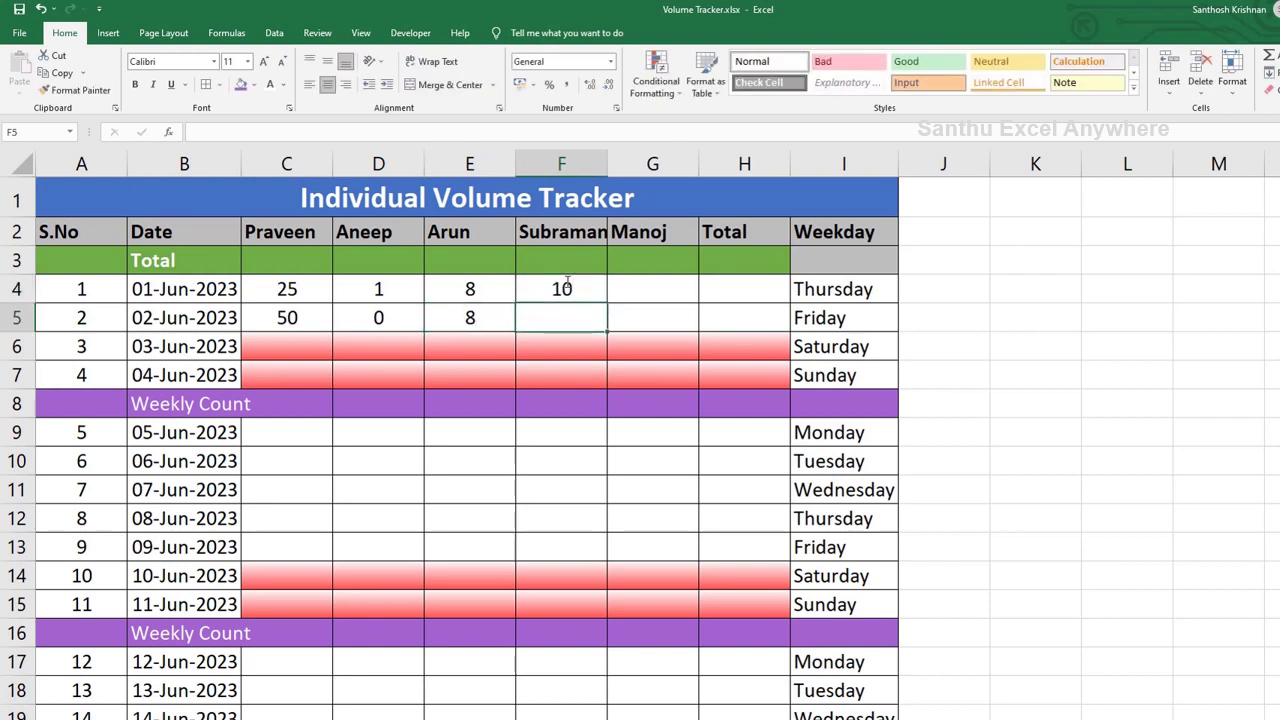
text(0)
key(Tab)
click(686, 293)
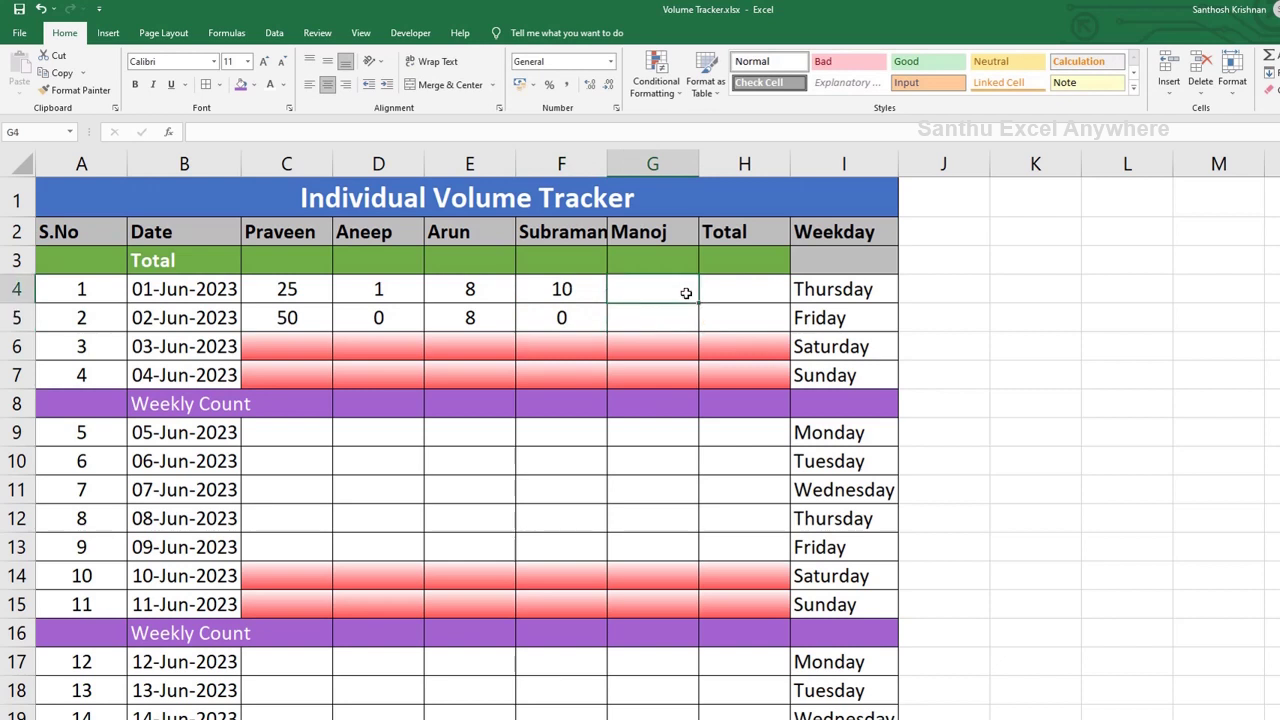
text(6)
key(Return)
text(7)
key(Return)
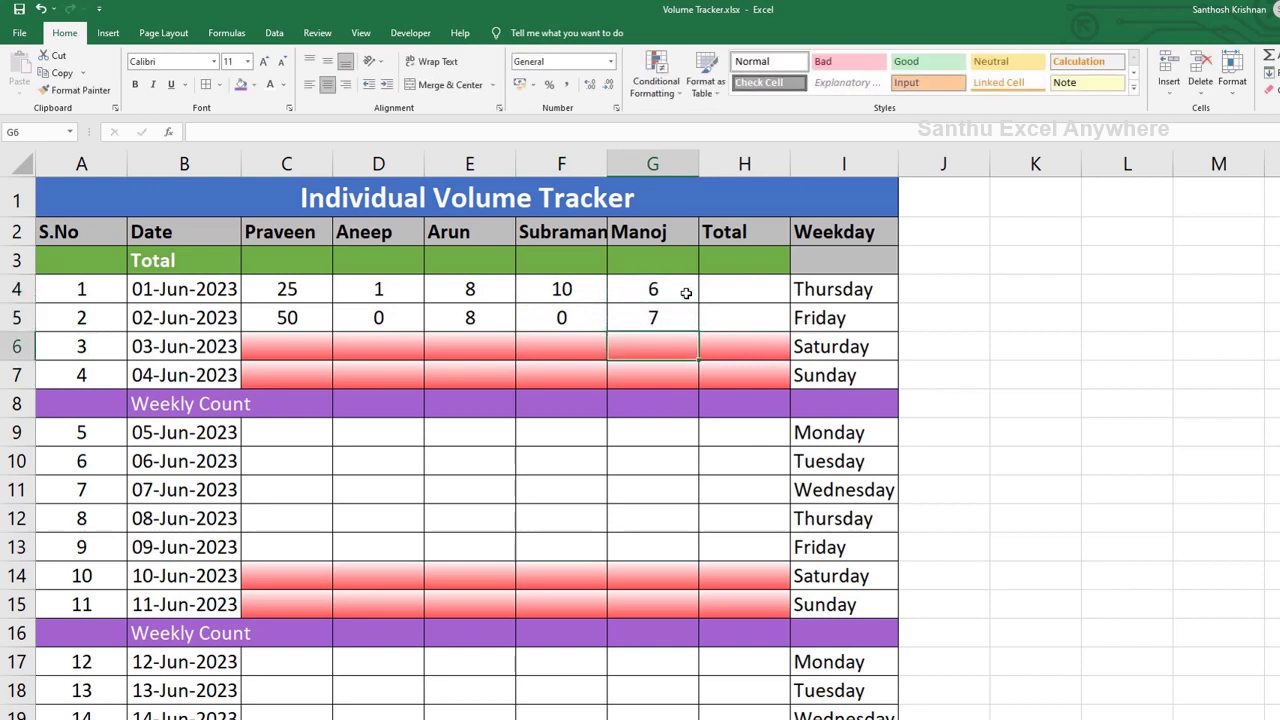
click(287, 417)
- Put =SUM(C4:C5) in C8 and copy it across D8:H8
text(=S)
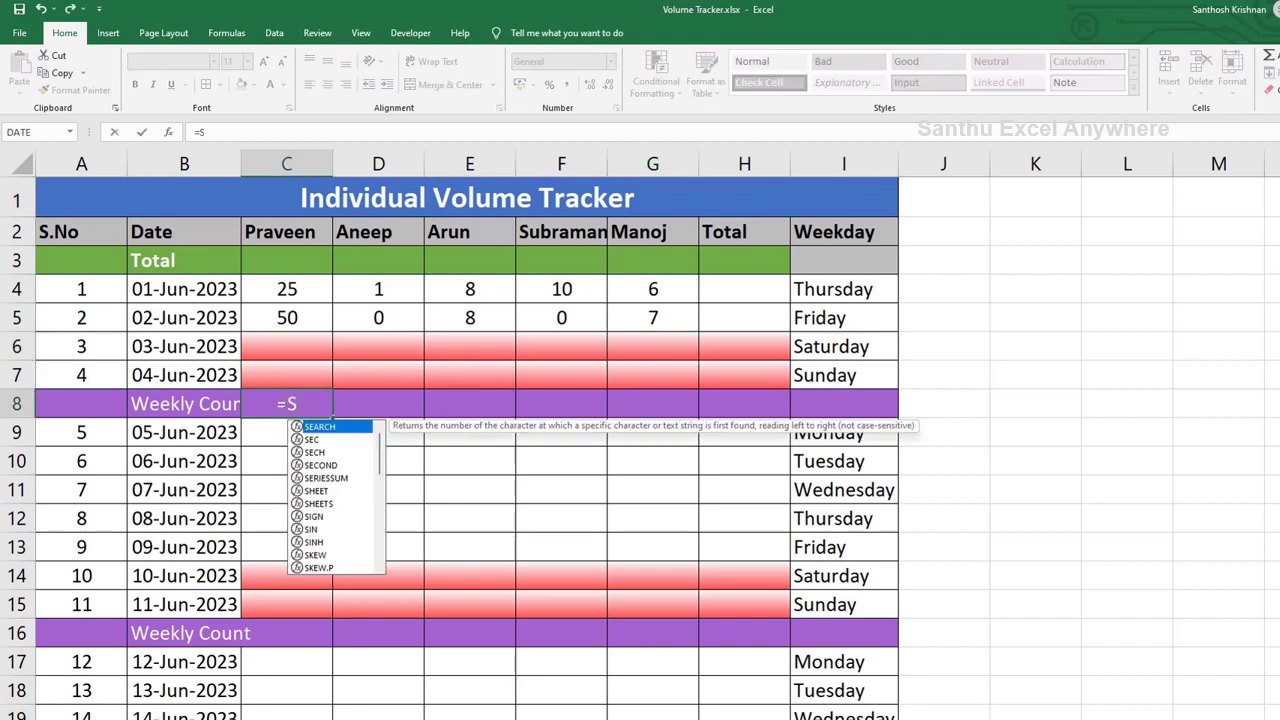
text(UM)
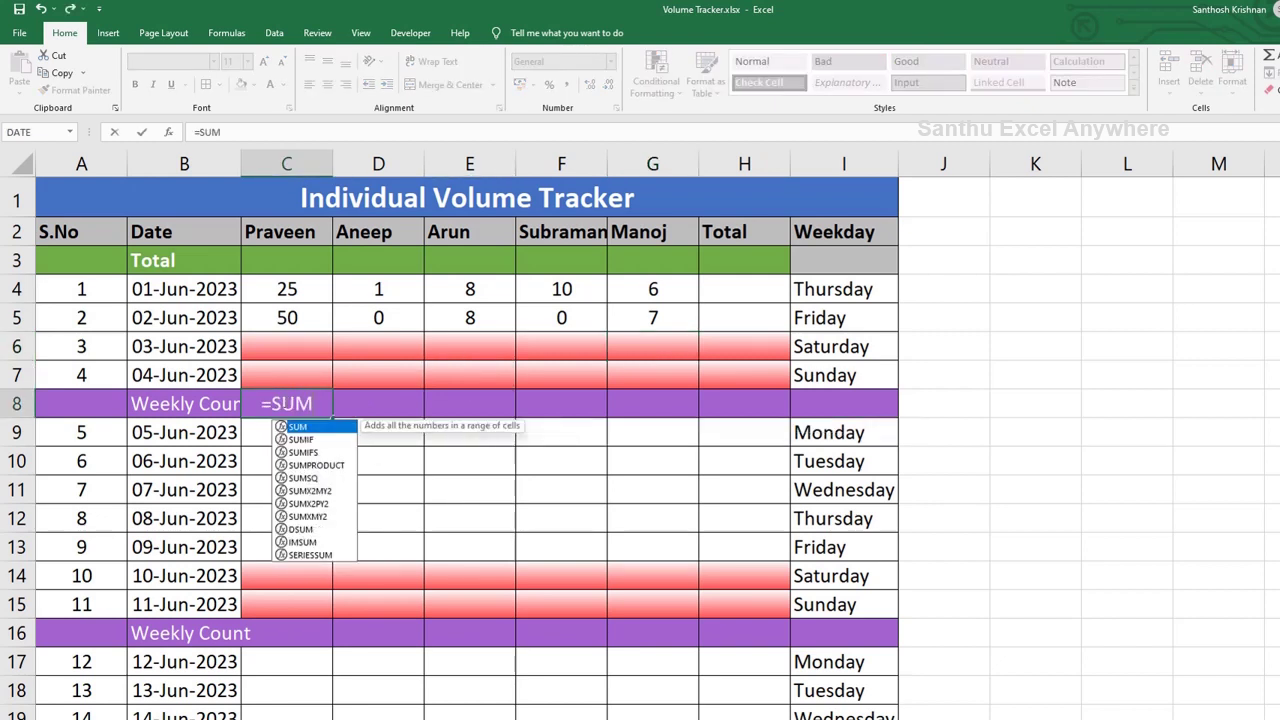
text(()
drag(307, 295, 296, 321)
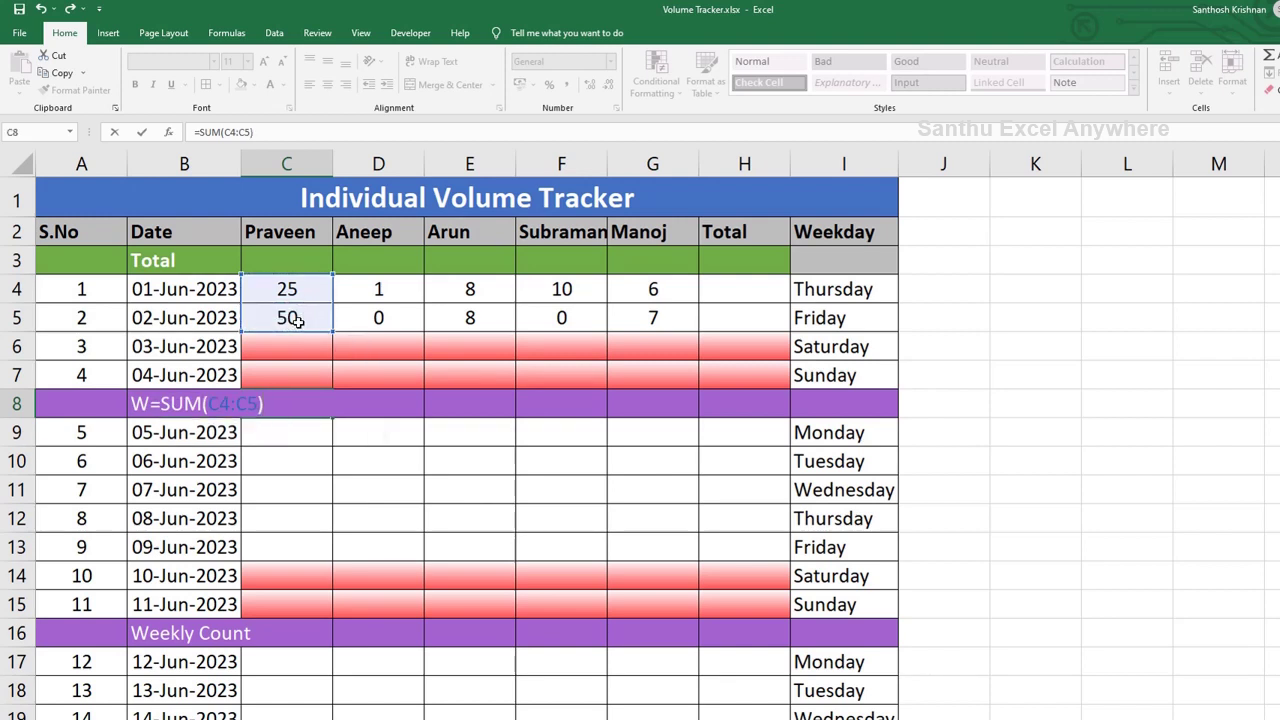
key(Return)
click(310, 398)
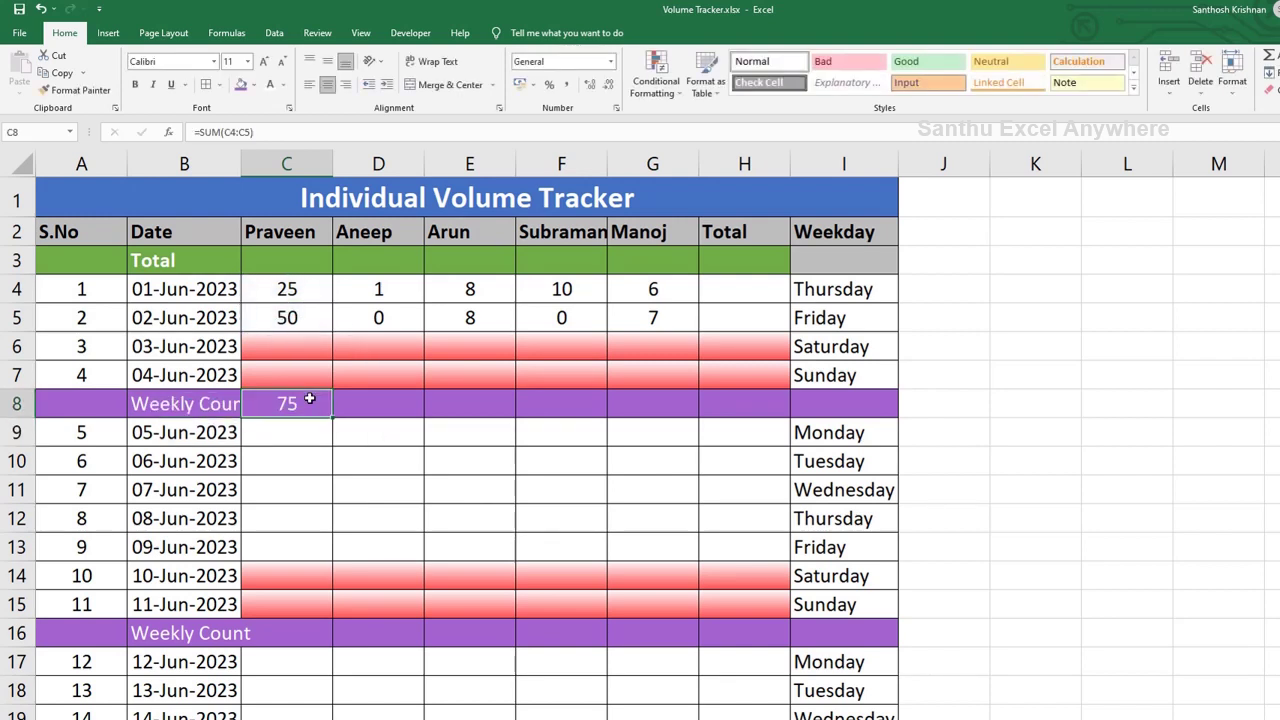
key(ctrl+c)
drag(384, 400, 717, 402)
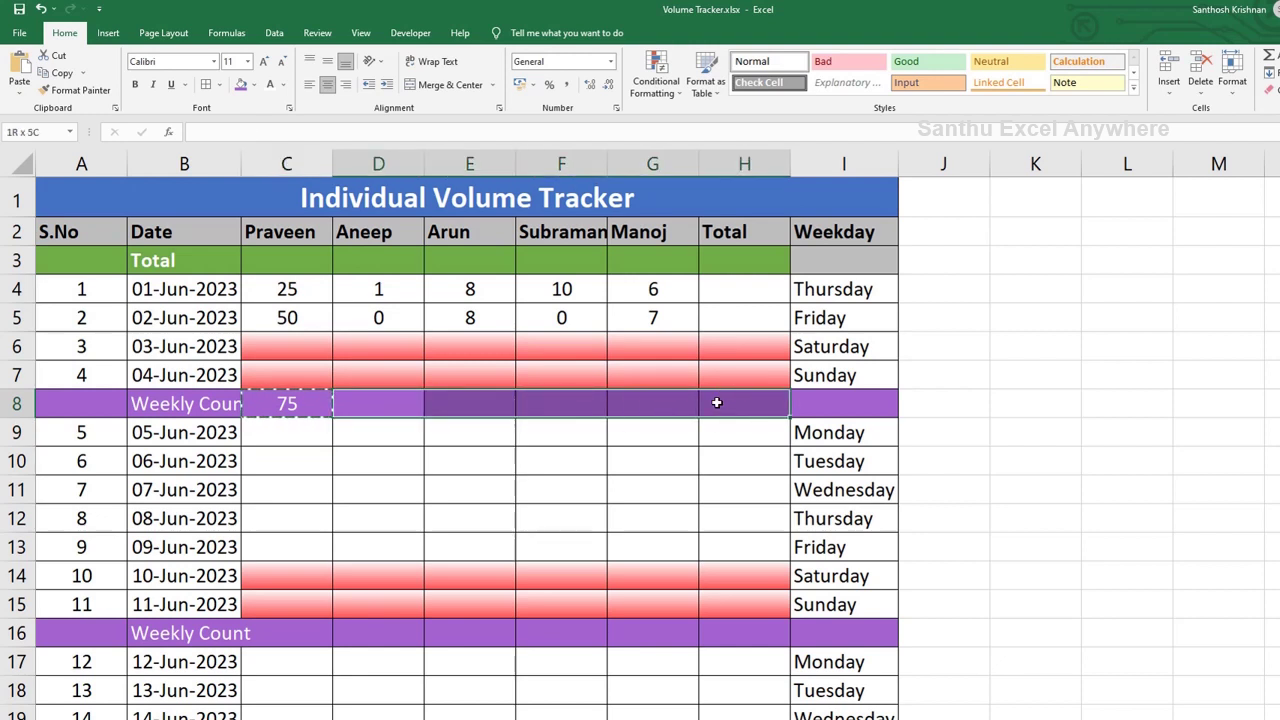
key(ctrl+v)
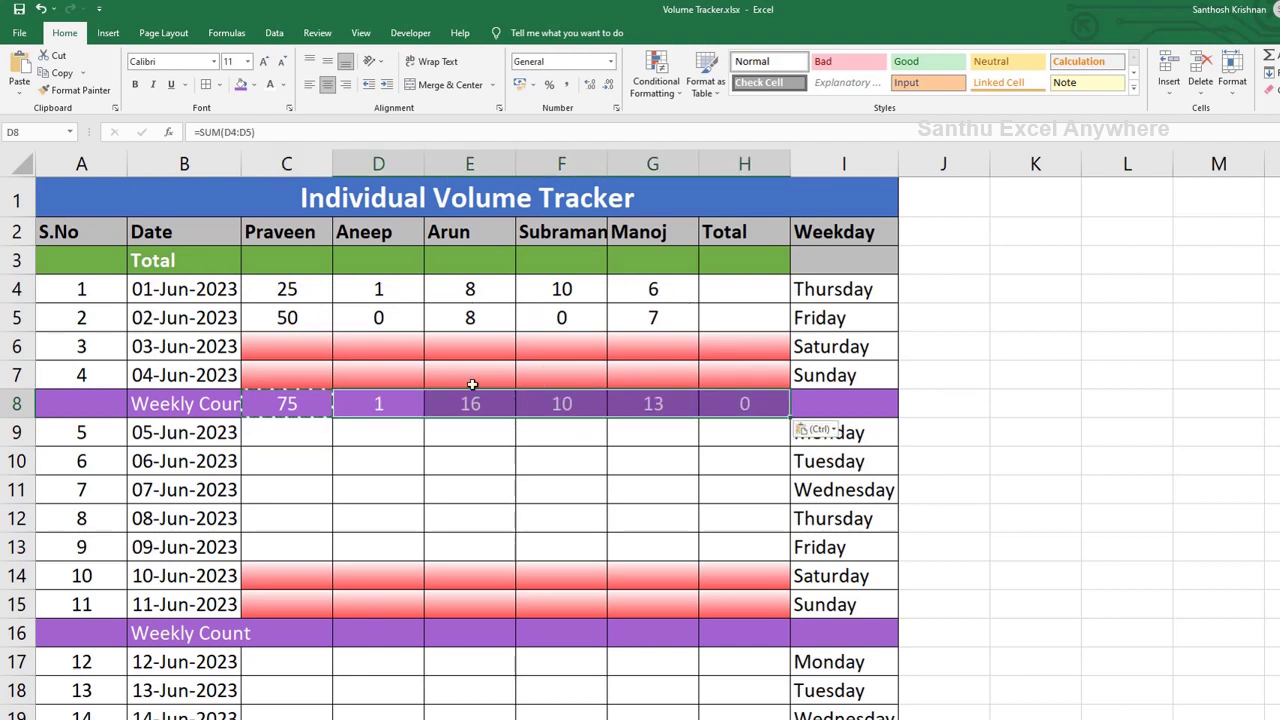
- Check the weekly SUM formulas and widen column B so 'Weekly Count' fits
click(301, 404)
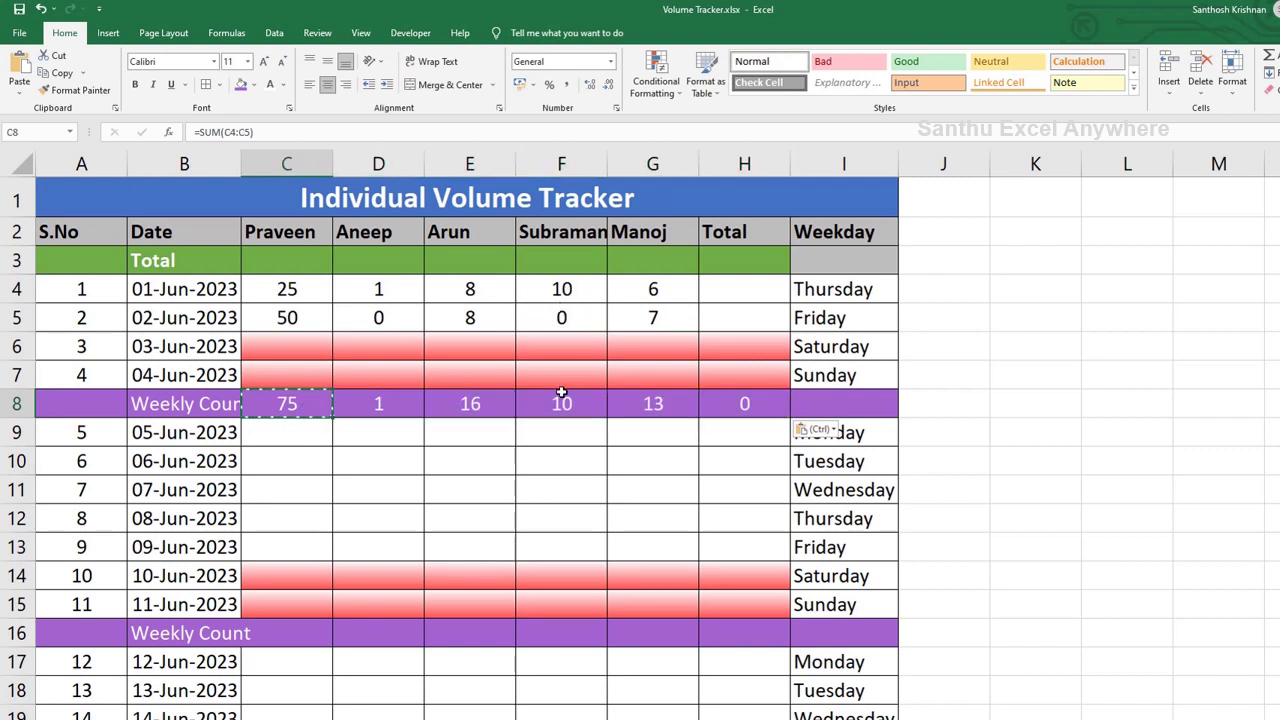
click(469, 407)
key(Escape)
click(195, 408)
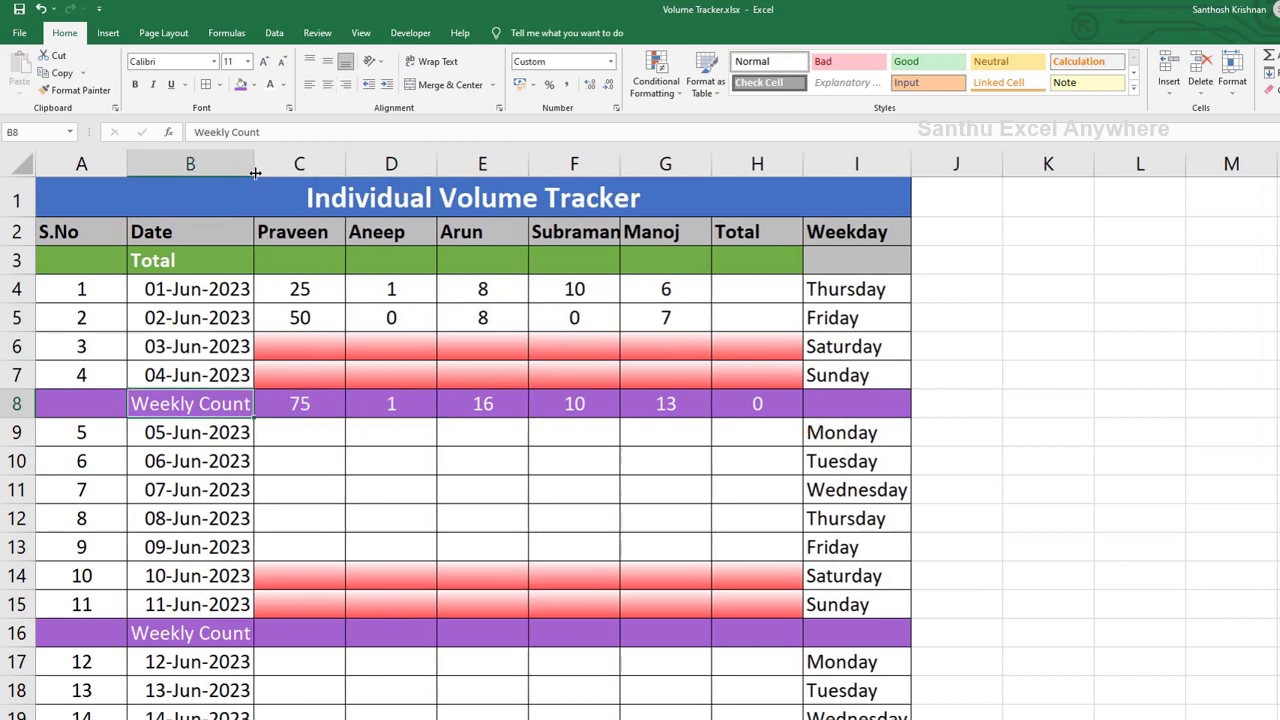
drag(241, 175, 253, 175)
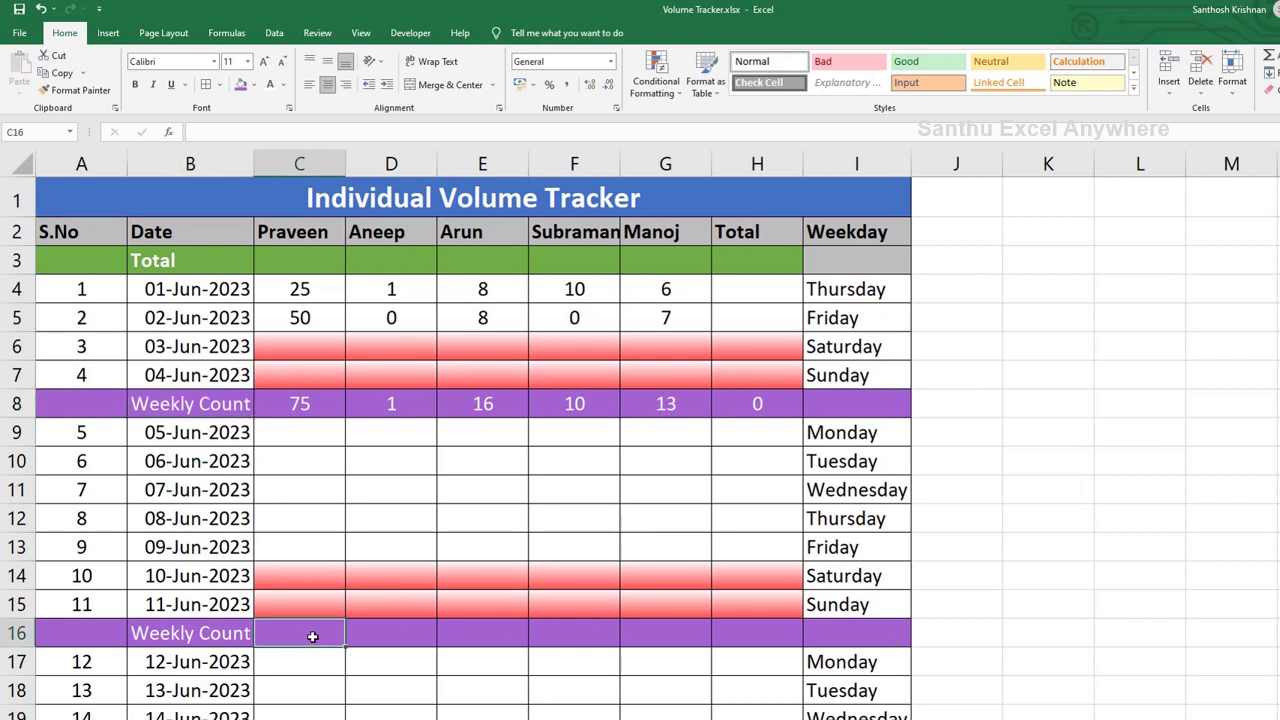
- Enter =SUM(C9:C13) in C16 as the week's total
text(=SUM()
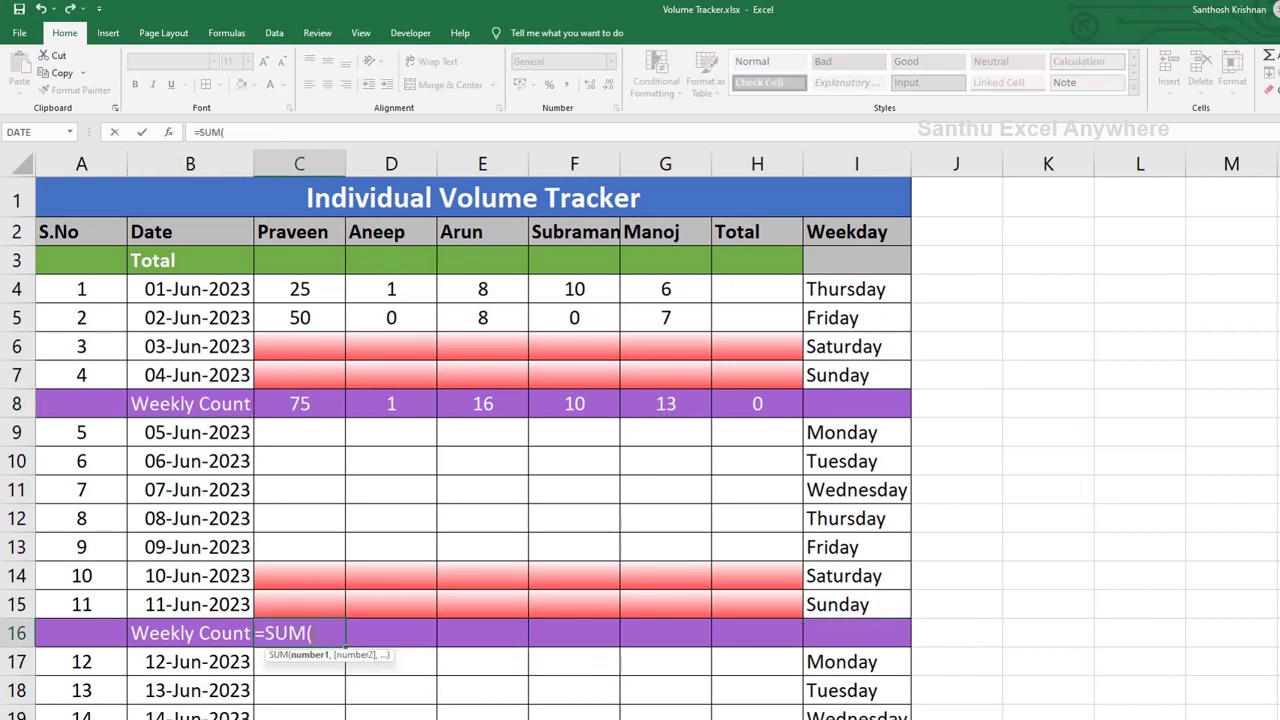
drag(286, 441, 283, 549)
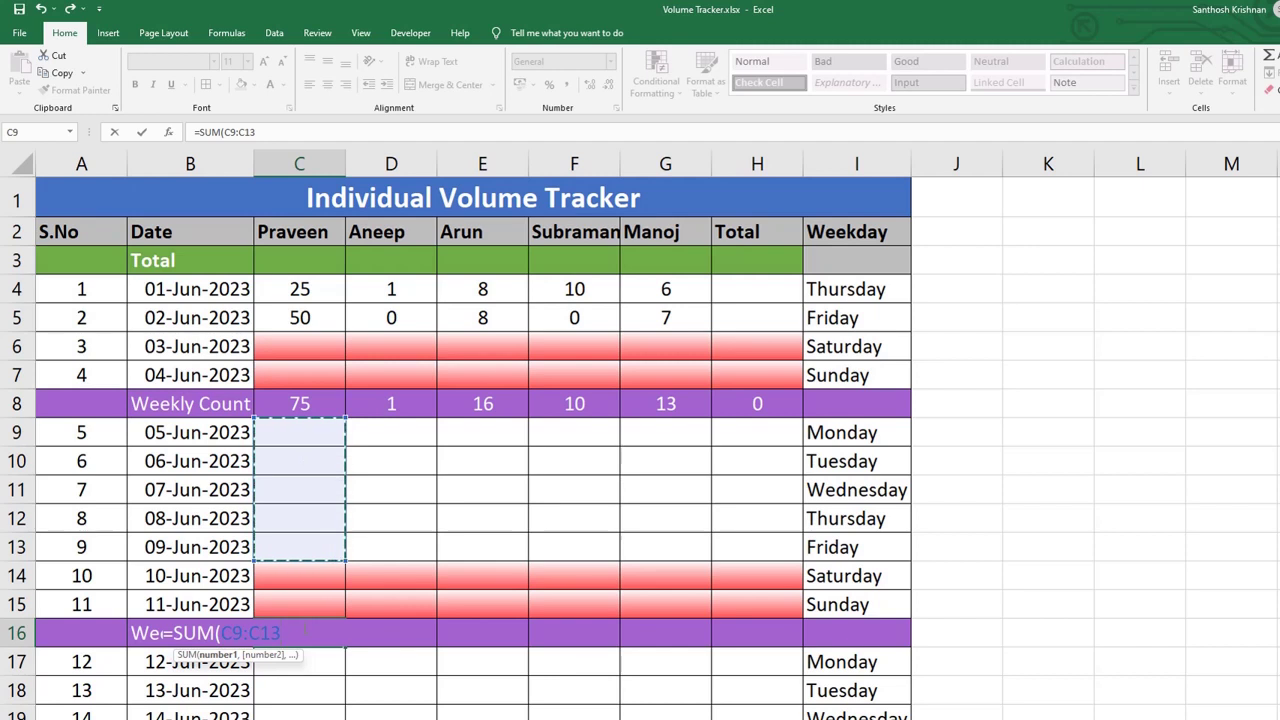
text())
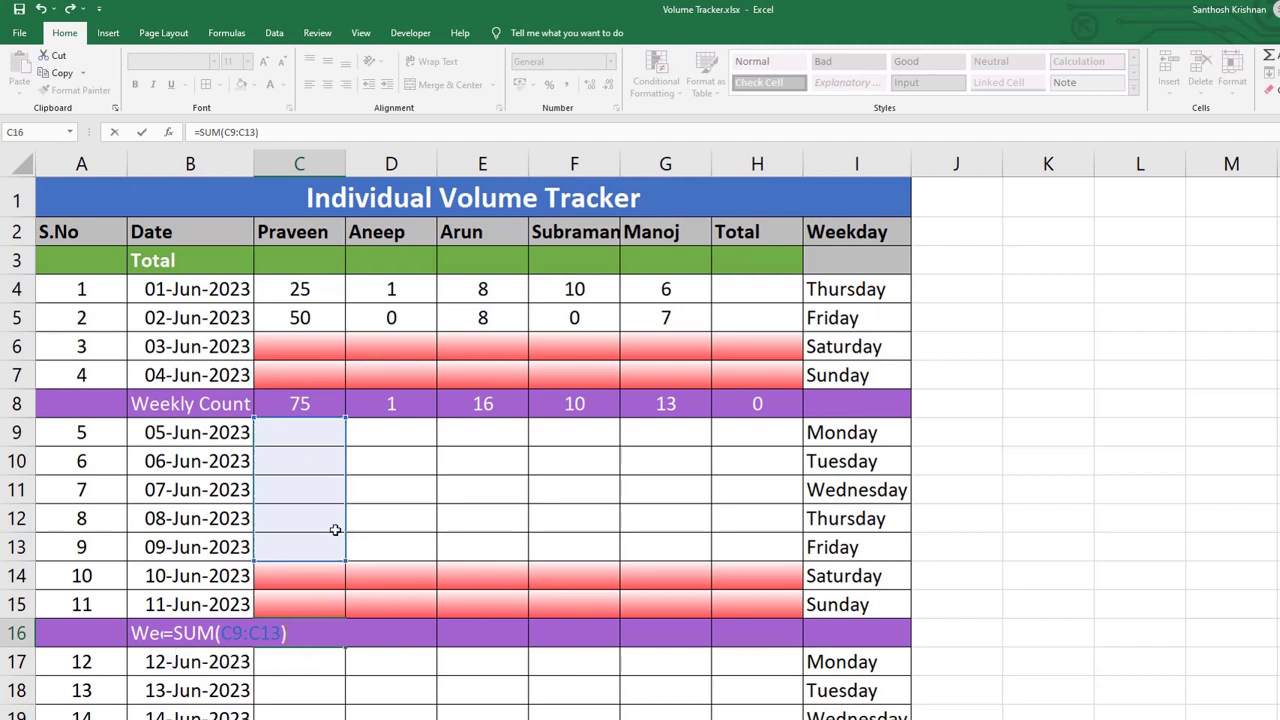
key(Return)
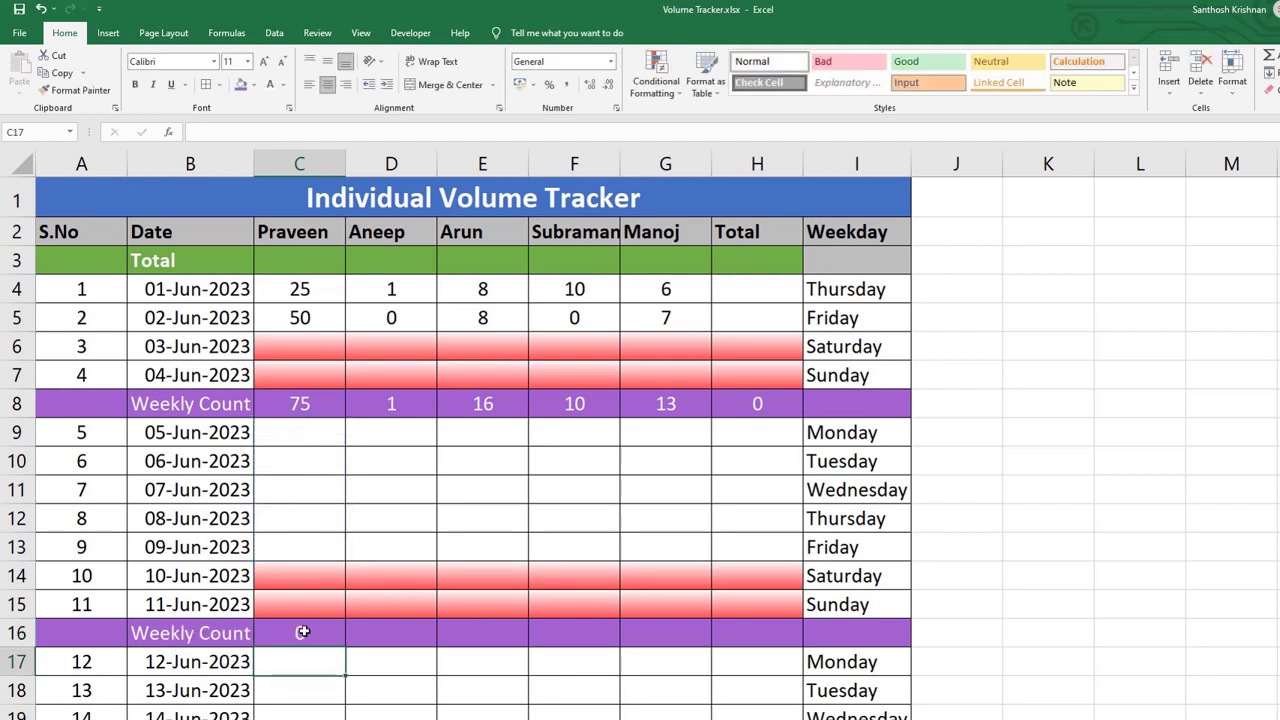
- Copy C16's weekly SUM formula across D16:H16
click(317, 632)
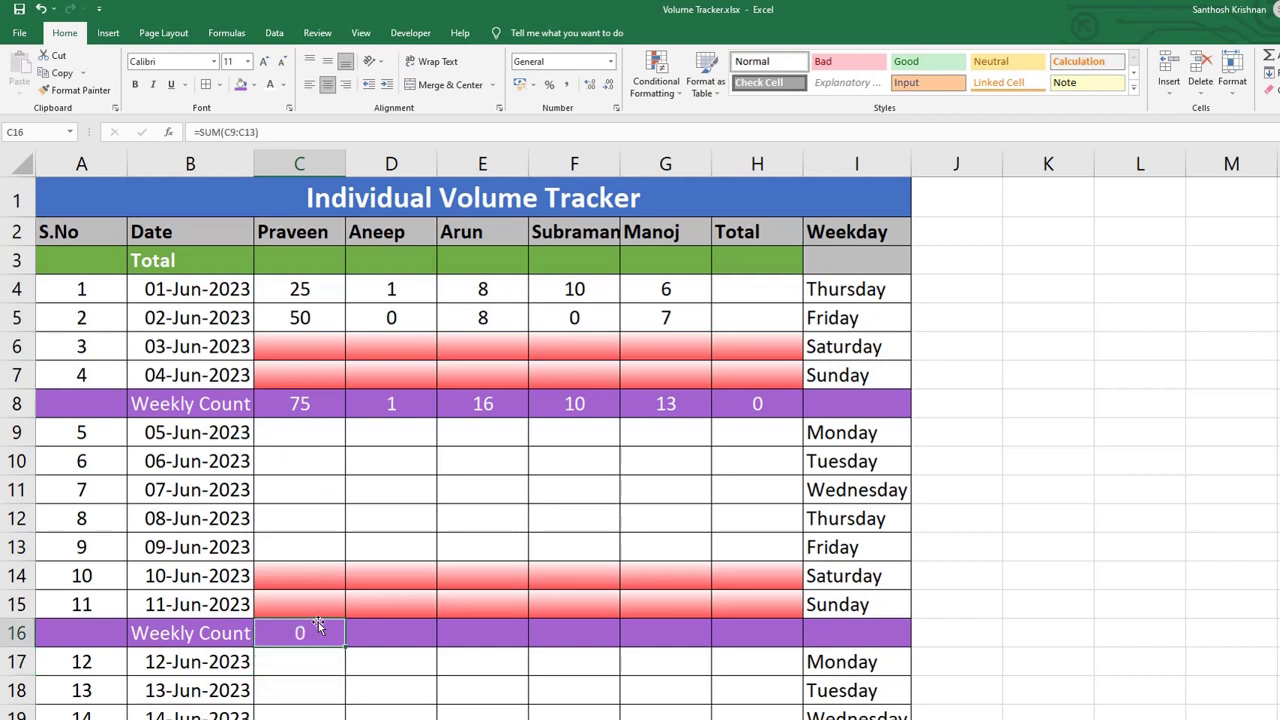
double_click(318, 633)
key(Escape)
key(ctrl+c)
drag(380, 633, 754, 627)
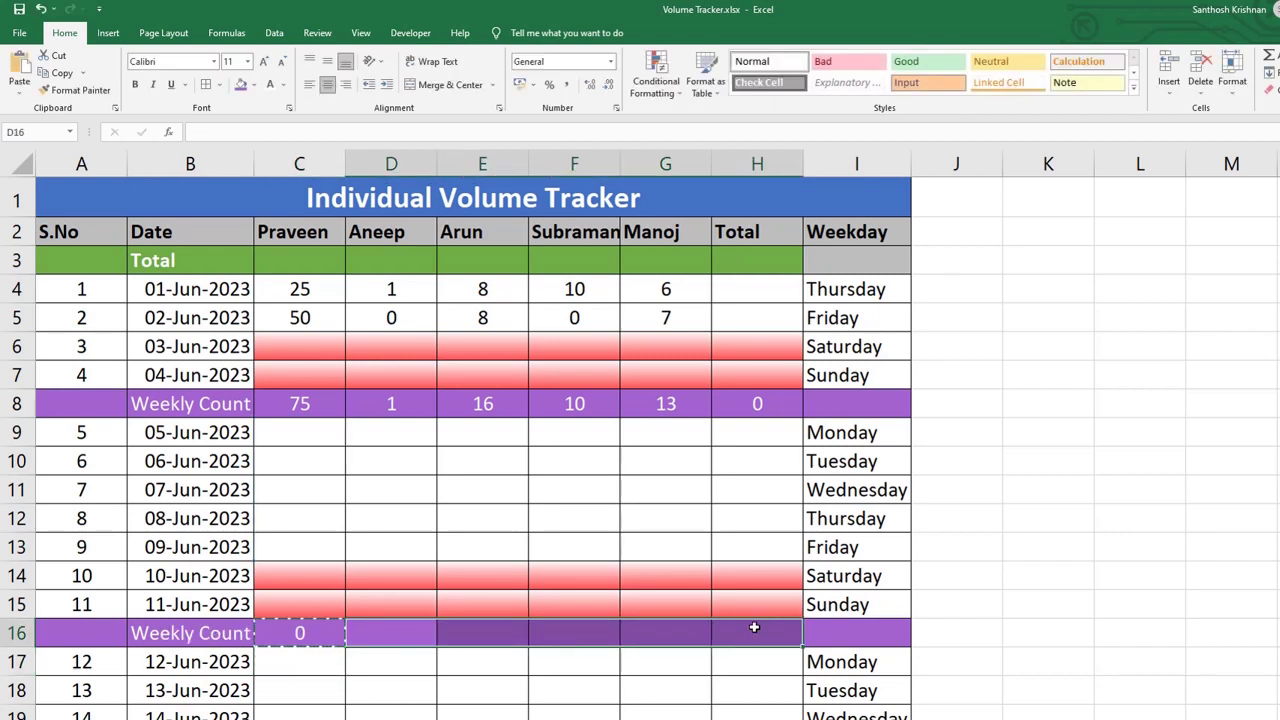
key(ctrl+v)
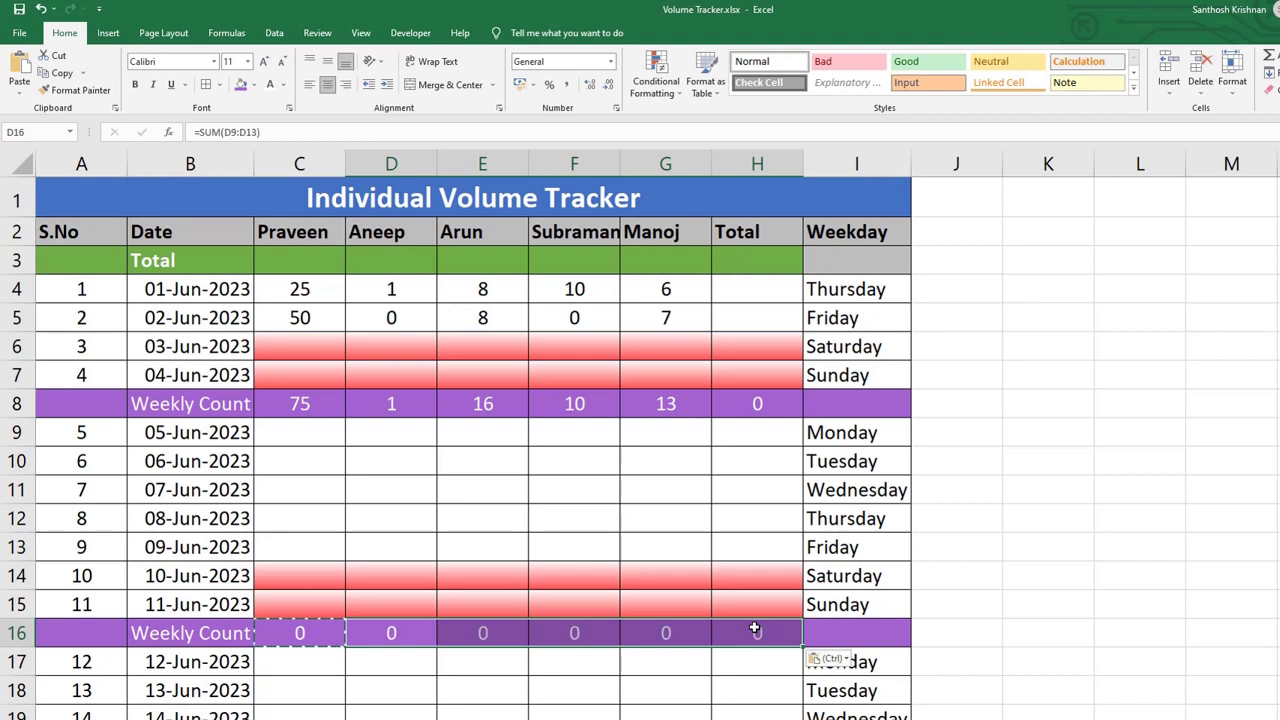
- Copy the C16:H16 weekly totals into the Weekly Count row 32
click(300, 633)
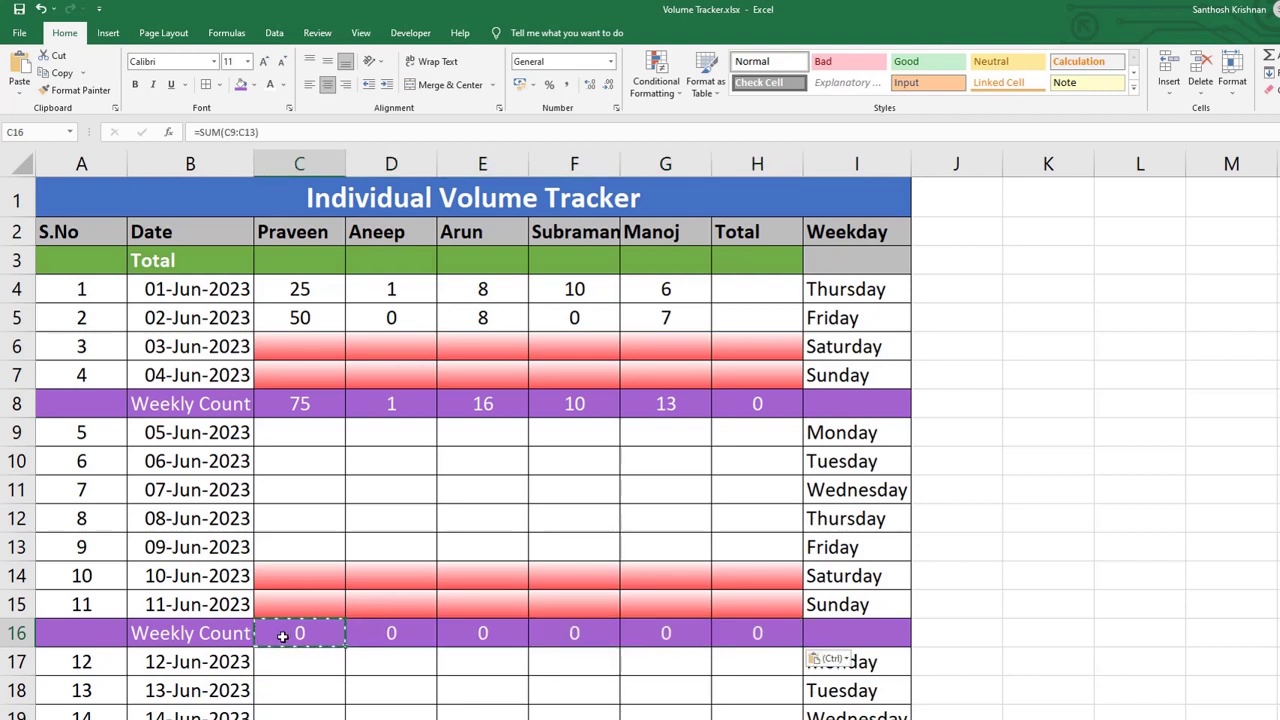
shift+click(745, 634)
key(ctrl+c)
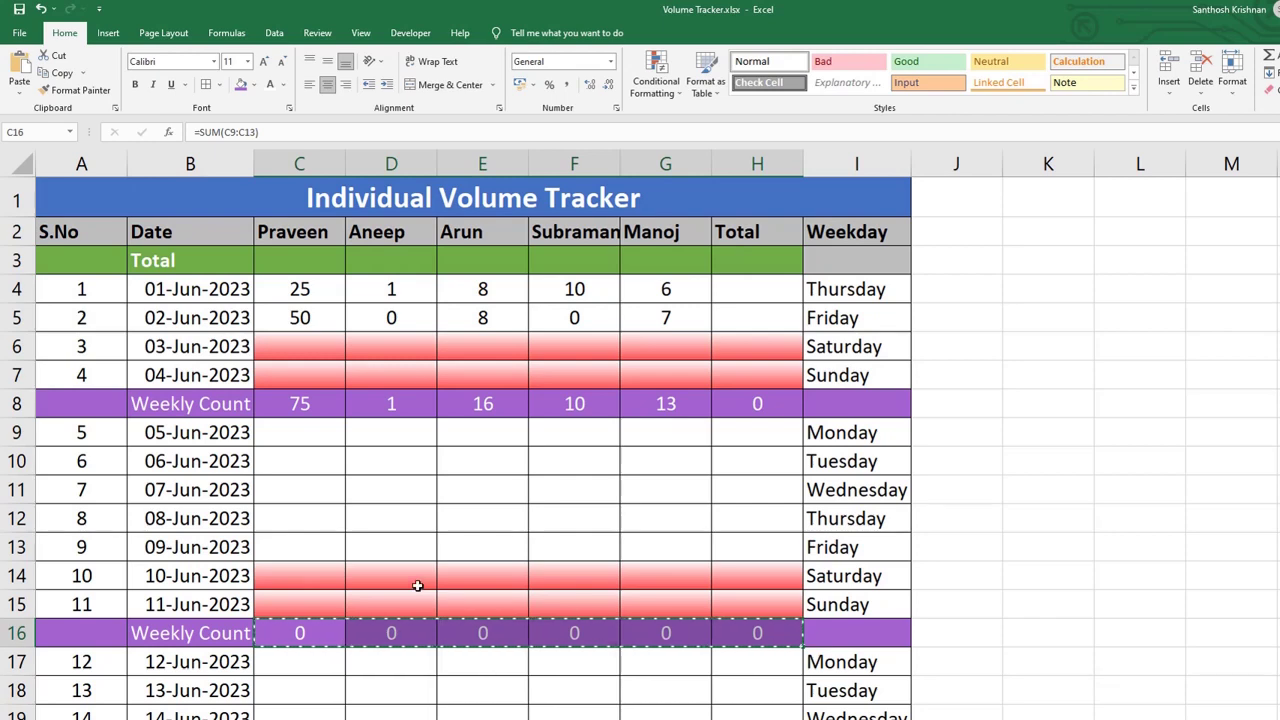
scroll(418, 586, down, 4)
scroll(298, 696, down, 2)
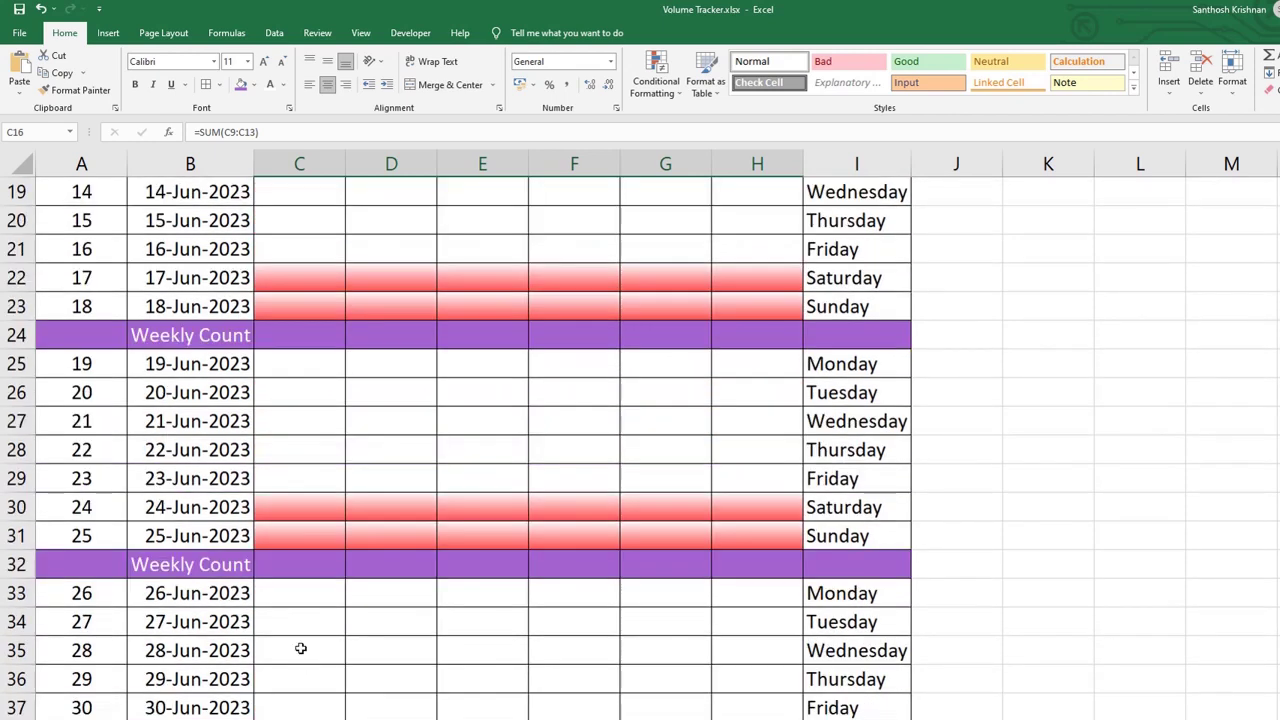
click(294, 564)
key(ctrl+v)
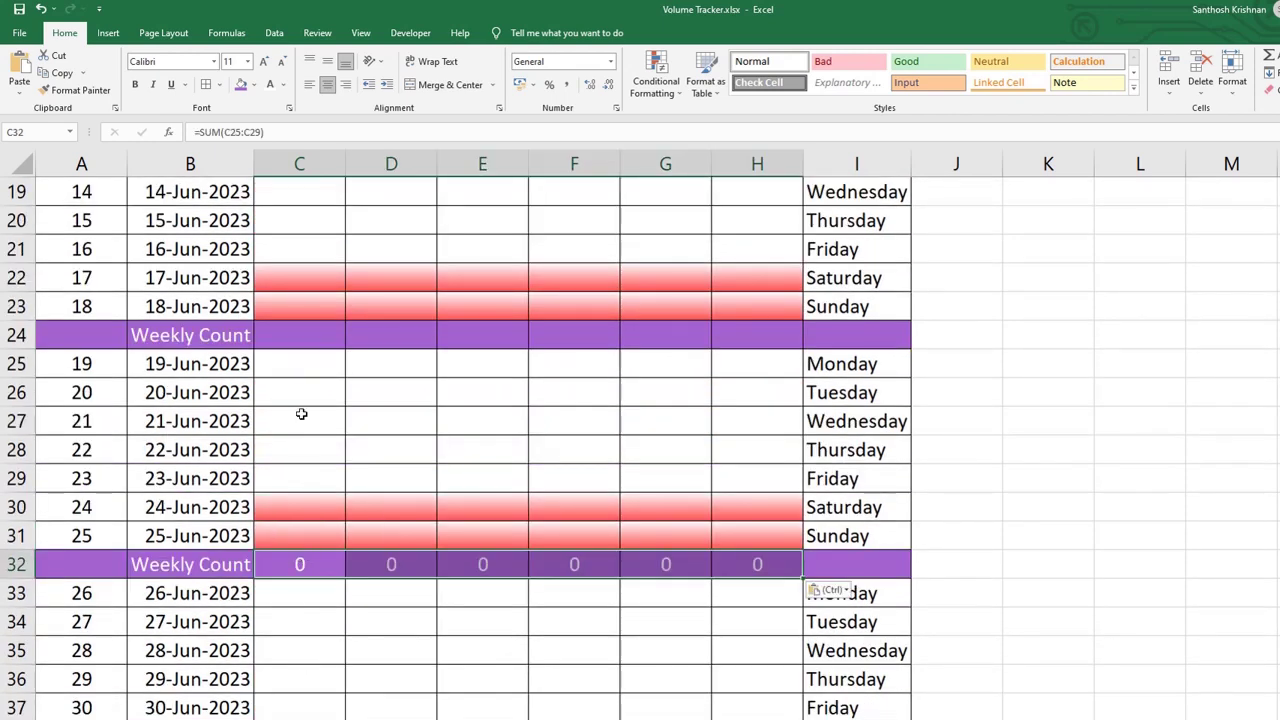
double_click(308, 564)
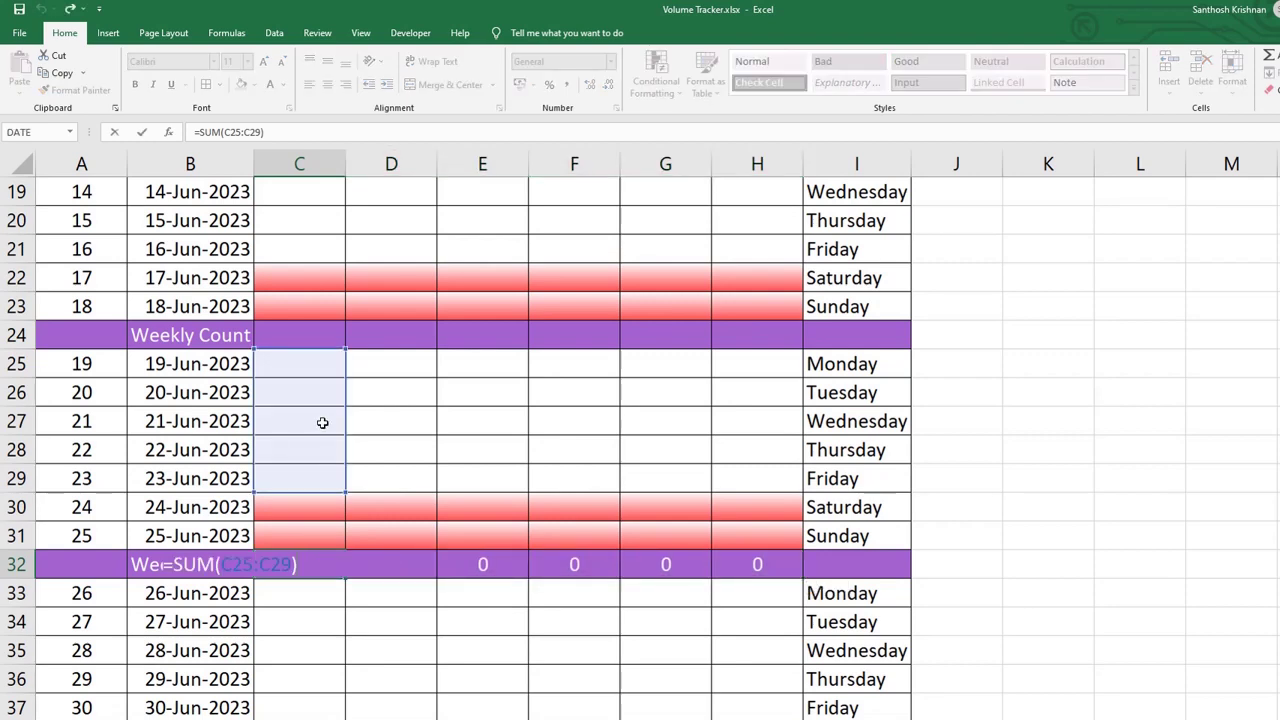
key(Escape)
- Paste the same weekly totals into the last Weekly Count row 38
drag(300, 563, 752, 563)
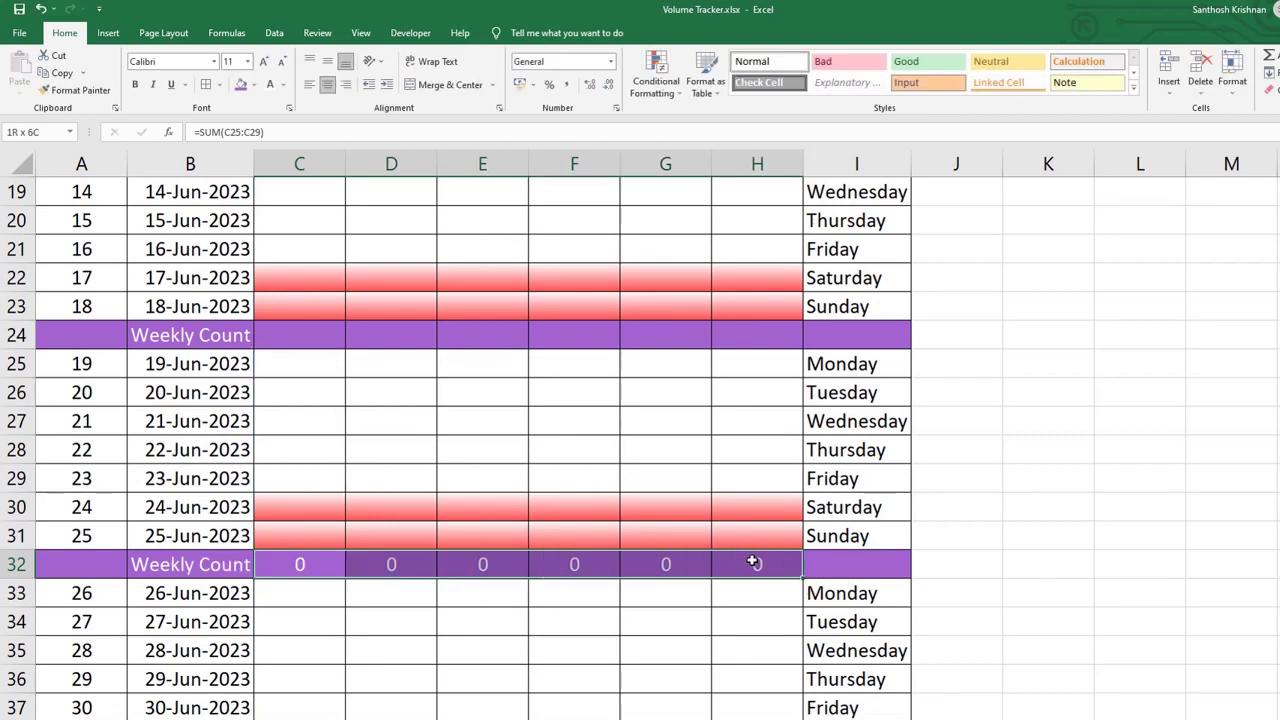
key(ctrl+c)
scroll(337, 580, down, 2)
scroll(289, 486, down, 1)
click(291, 477)
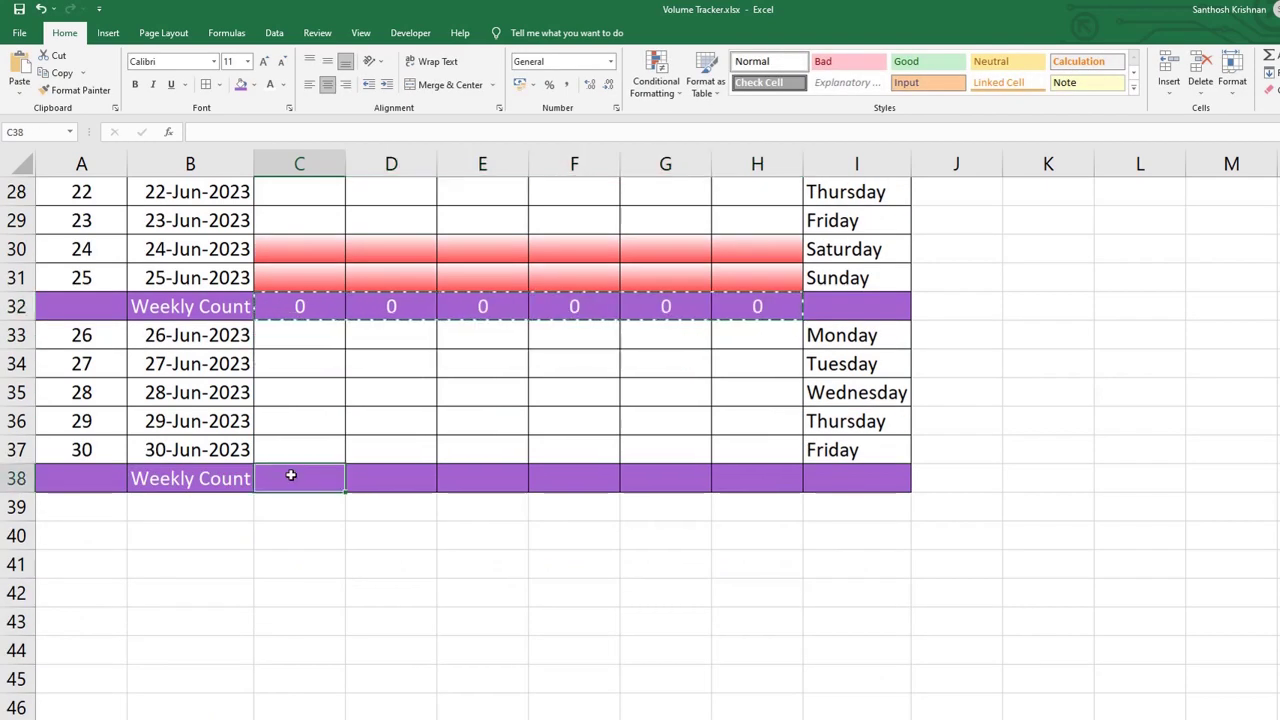
key(ctrl+v)
key(Escape)
scroll(290, 505, up, 9)
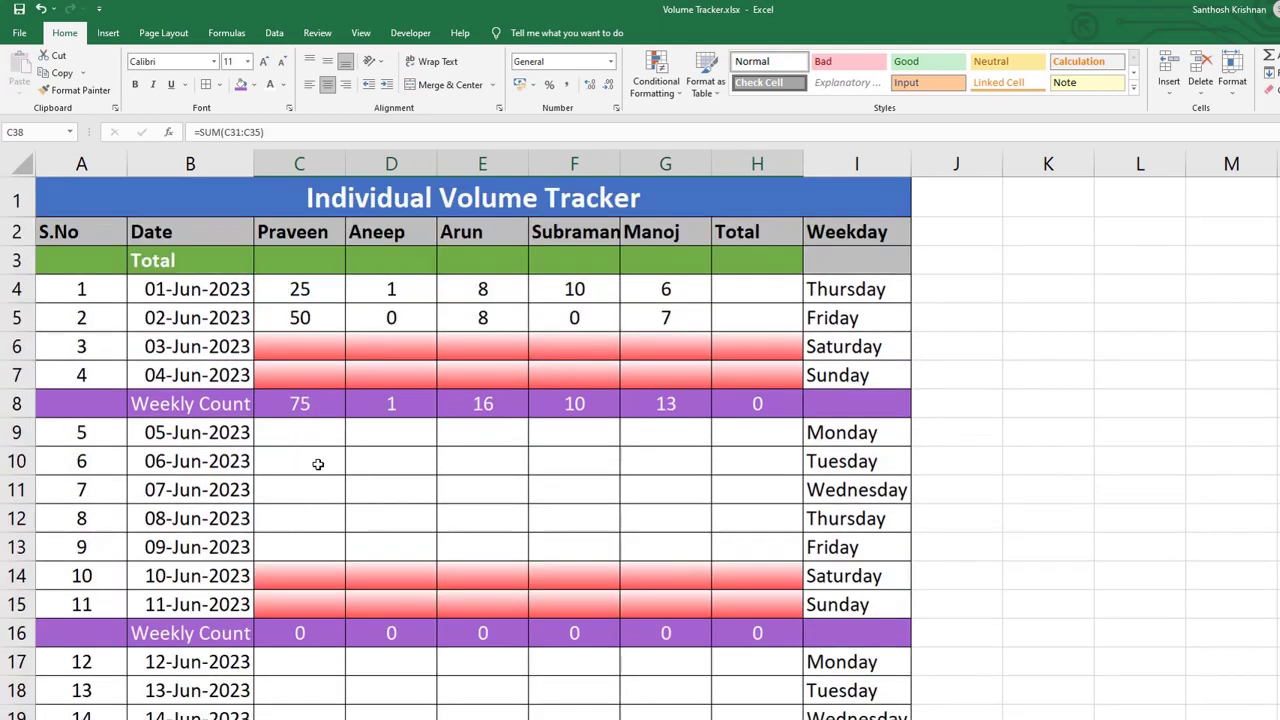
- Enter 4, 5, 7, 9 and 0 in C9:C13, then select D9:G13
click(322, 432)
text(4)
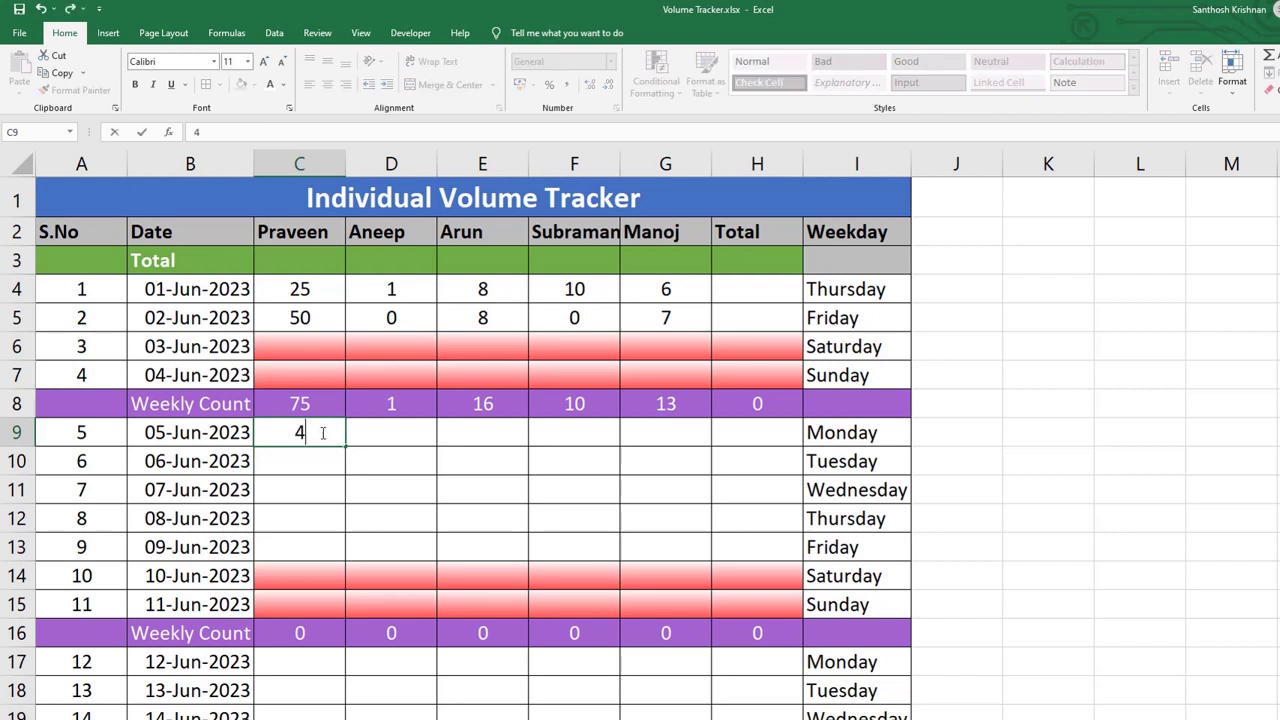
key(Return)
text(5)
key(Return)
text(7)
key(Return)
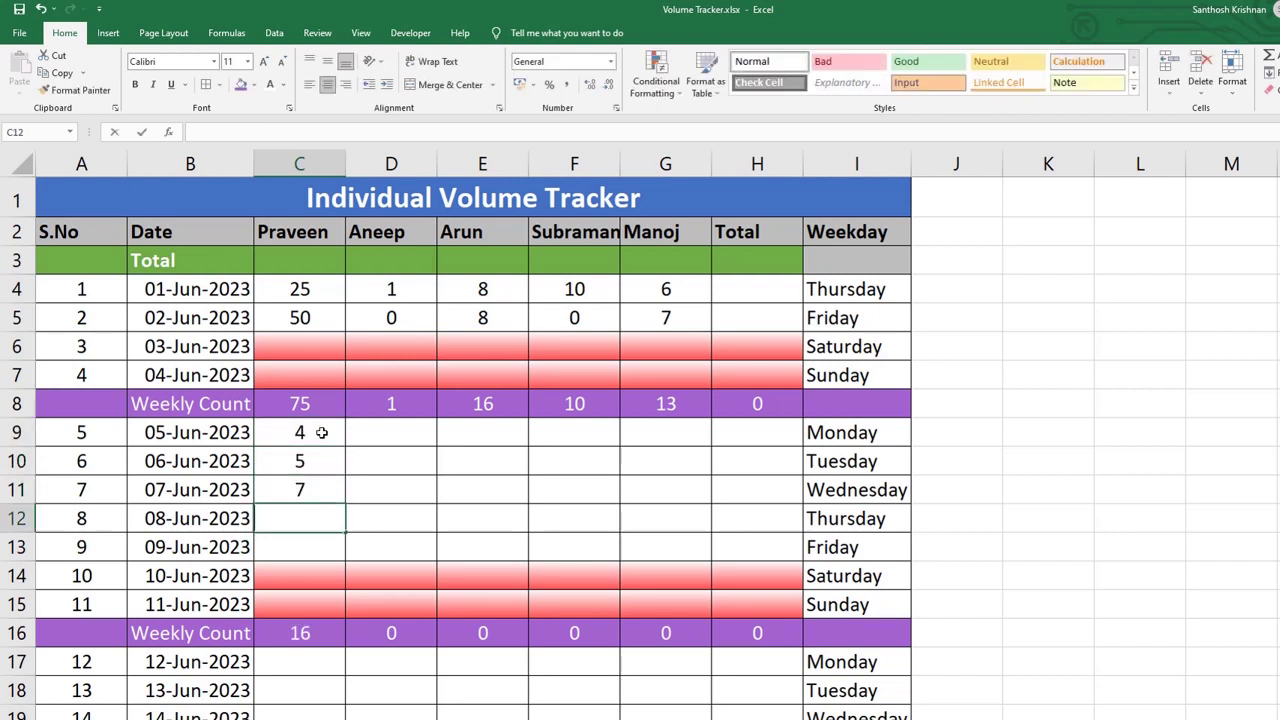
text(9)
key(Return)
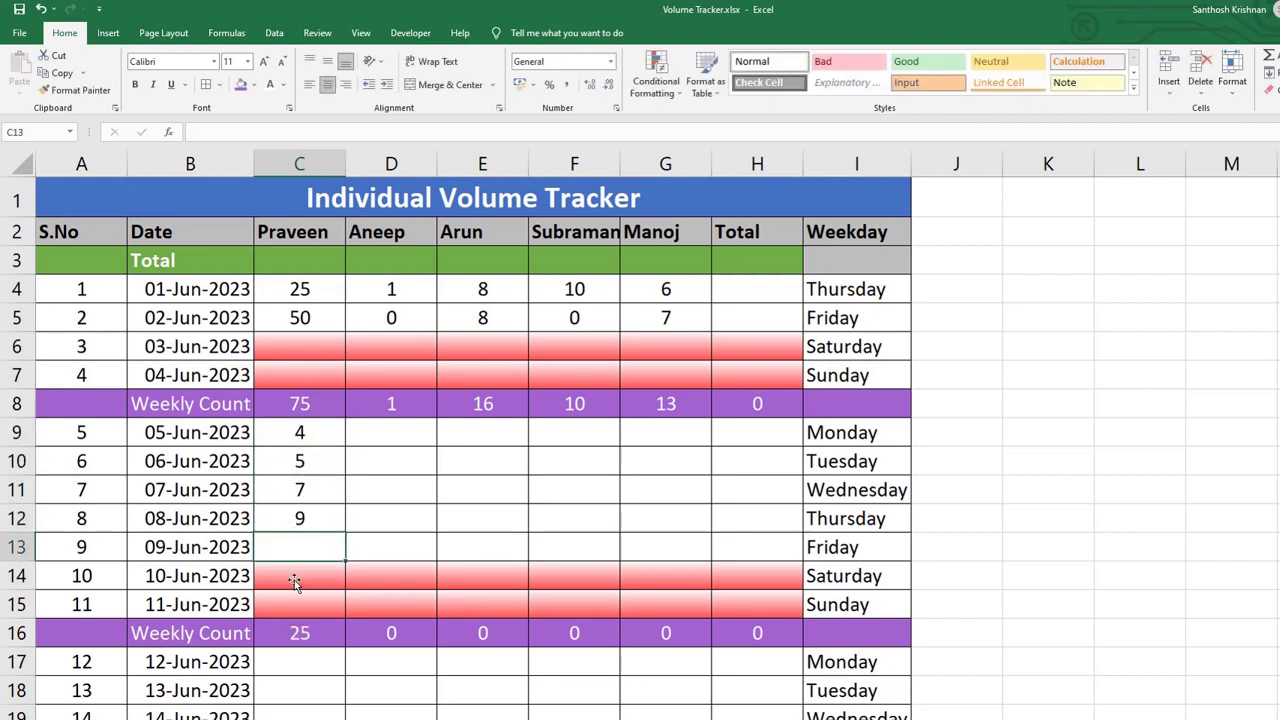
text(0)
key(Return)
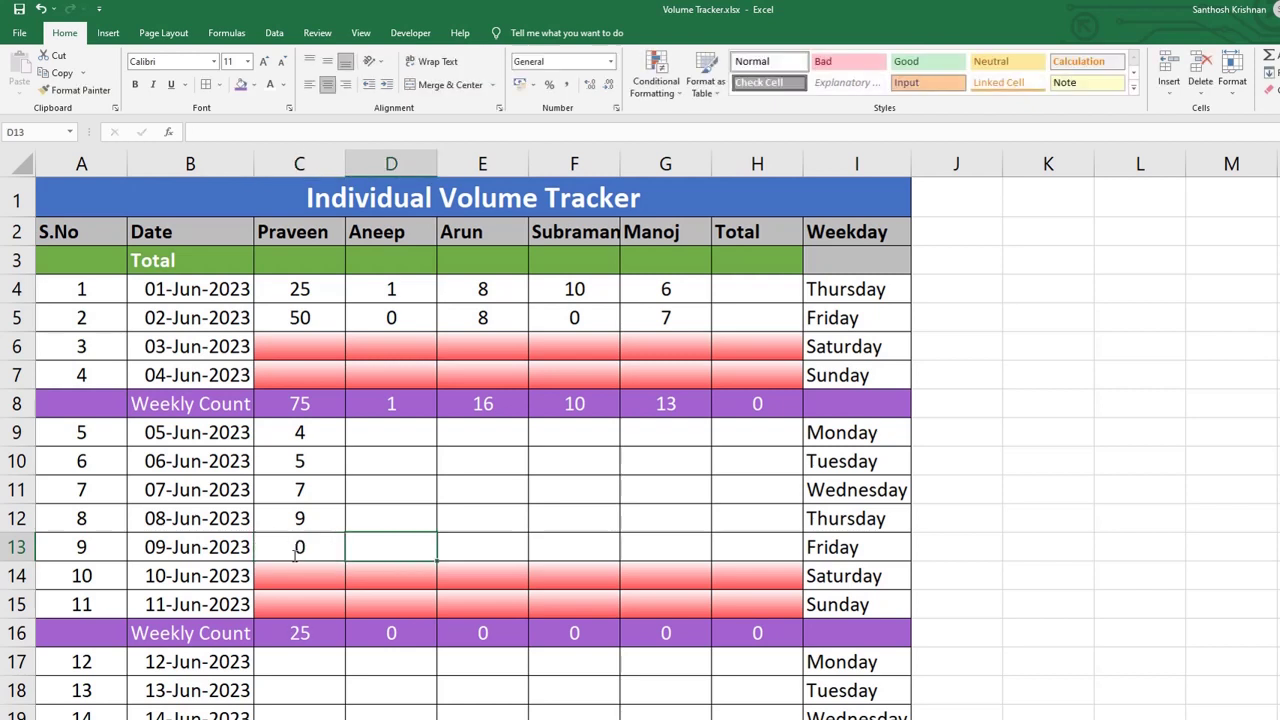
mouse_move(391, 430)
mouse_down()
mouse_move(712, 513)
mouse_move(687, 548)
mouse_up()
text(=)
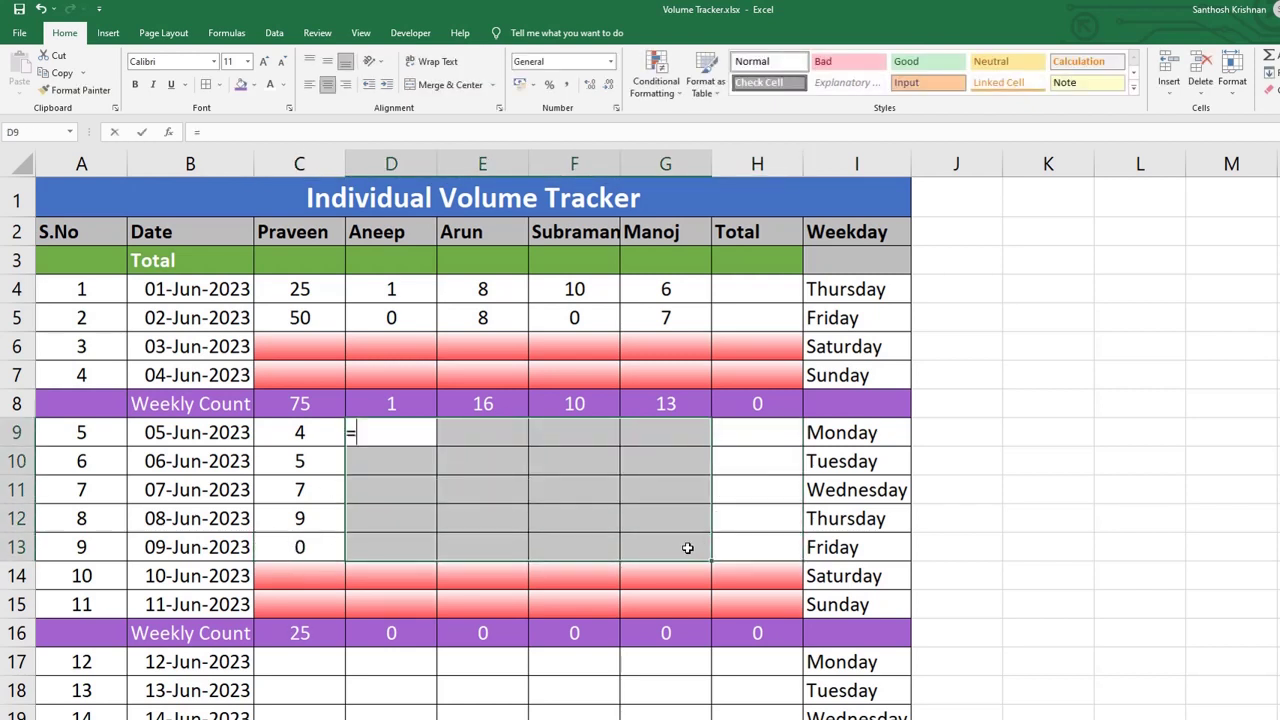
- Fill D9:G13 with a RANDBETWEEN formula producing random counts up to 76
text(Randf)
key(BackSpace)
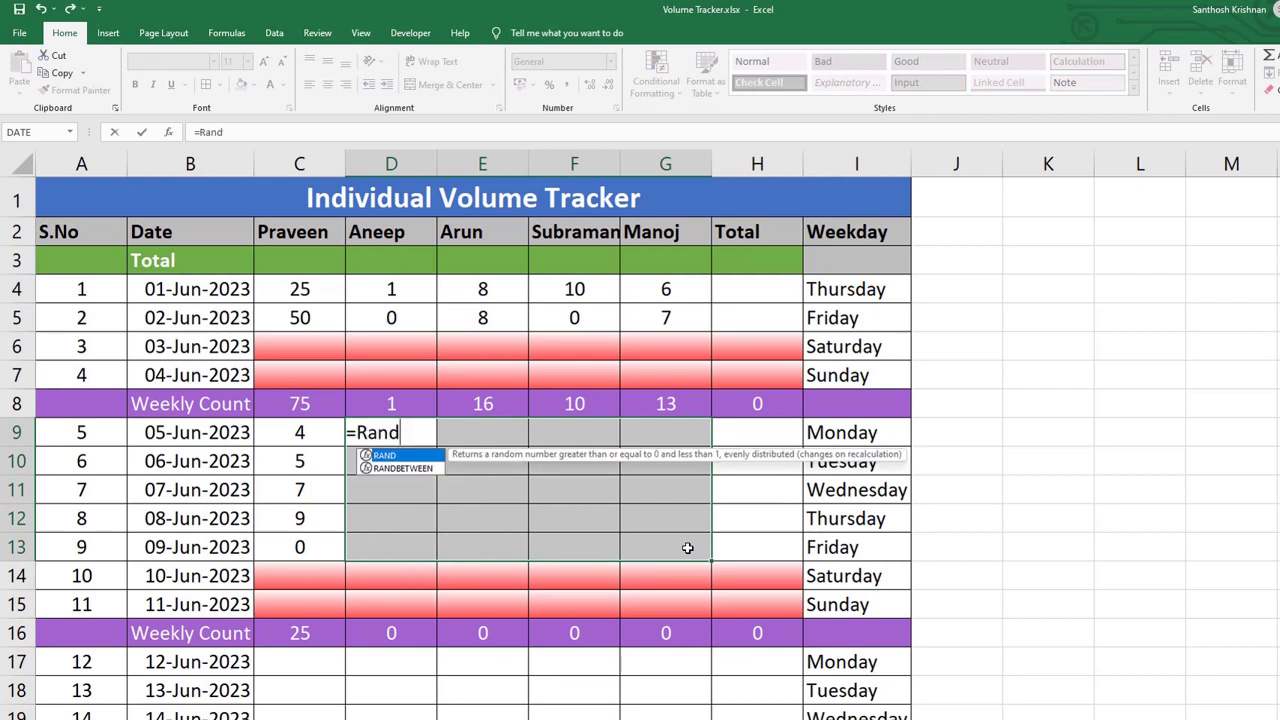
click(399, 469)
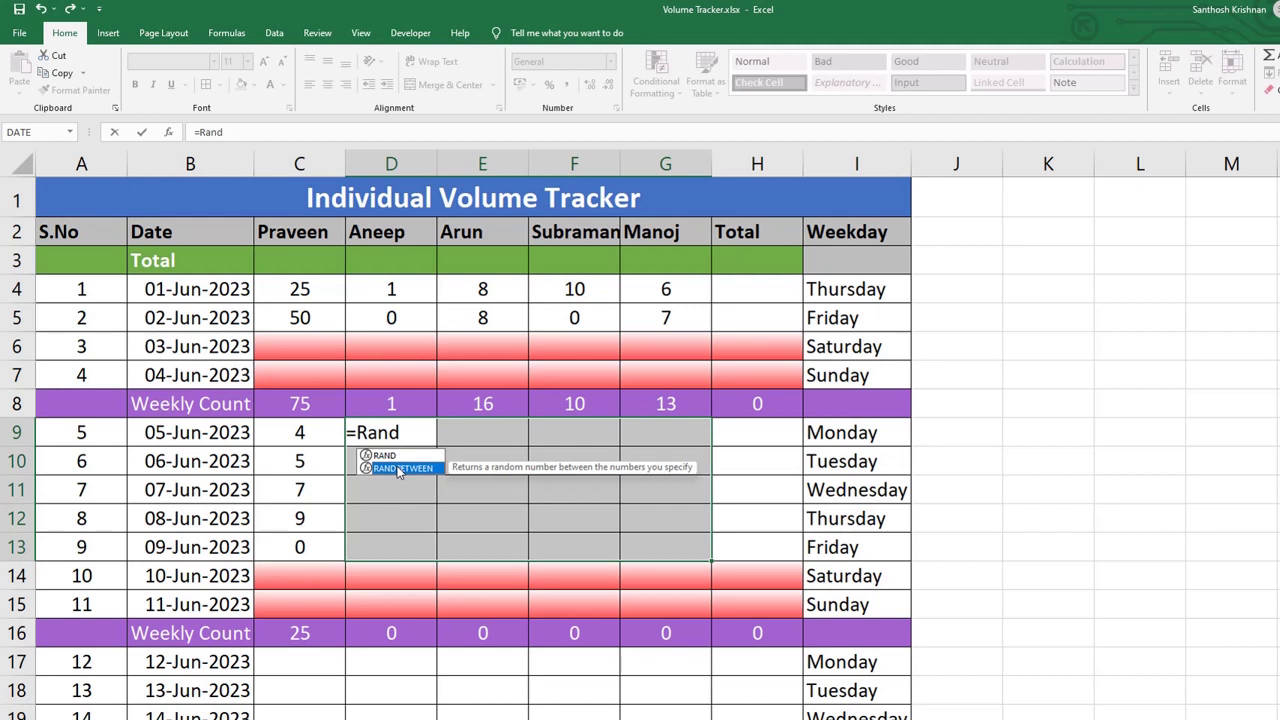
double_click(399, 469)
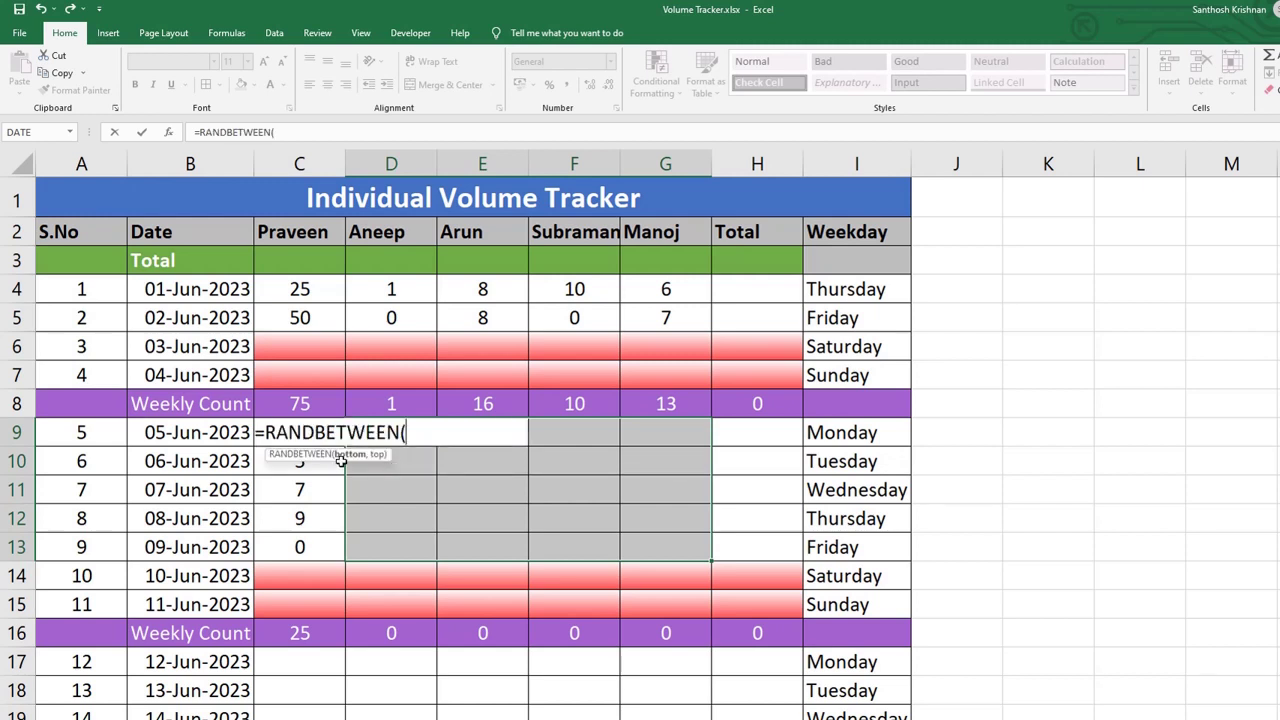
text(10)
text(,76)
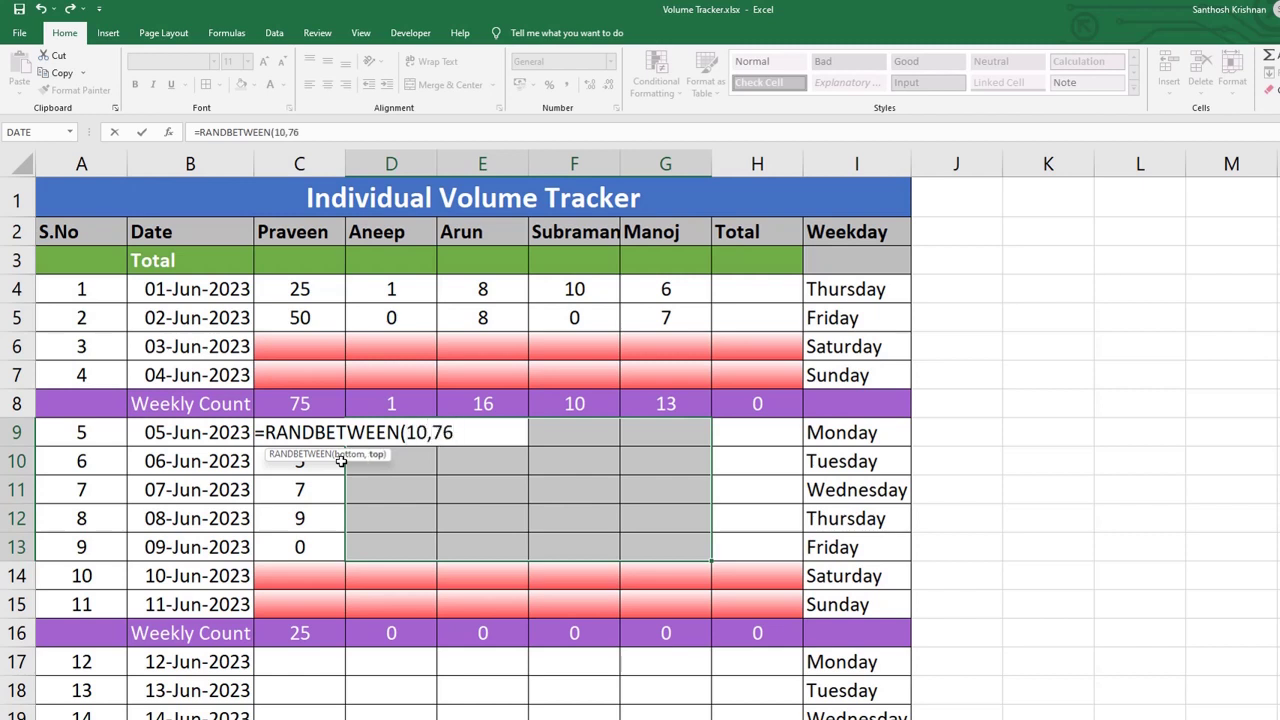
text())
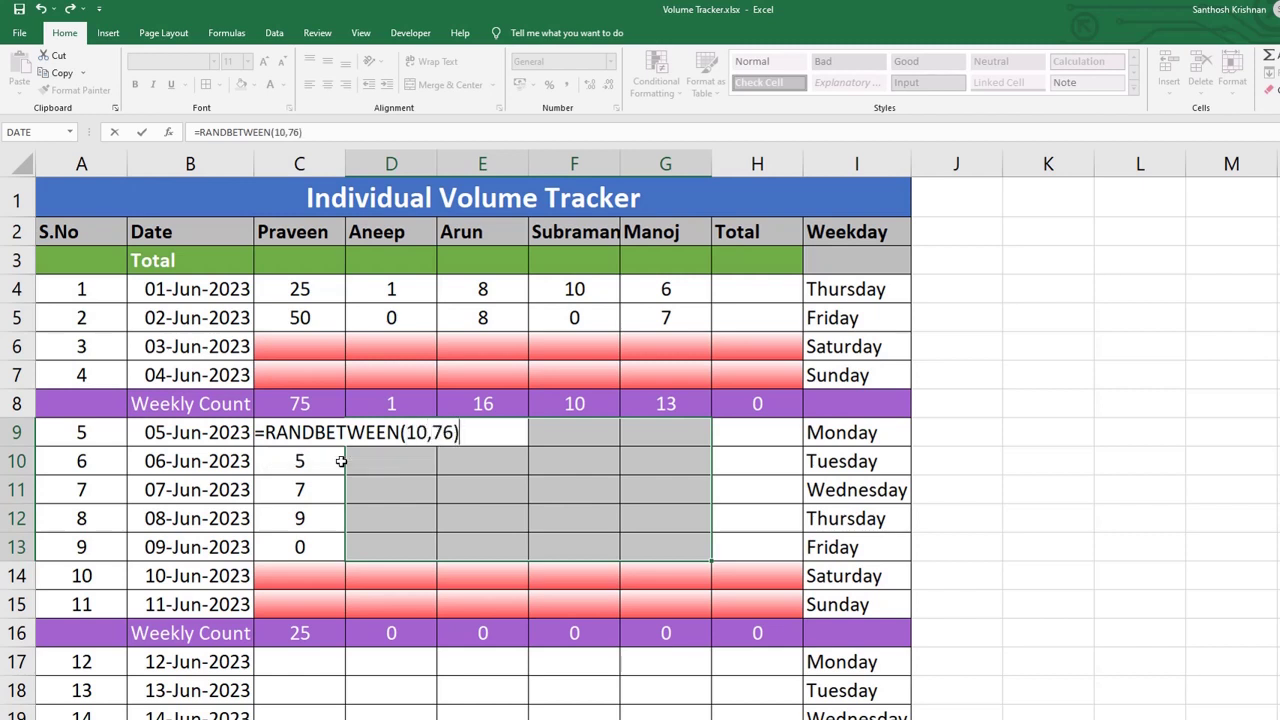
key(ctrl+Return)
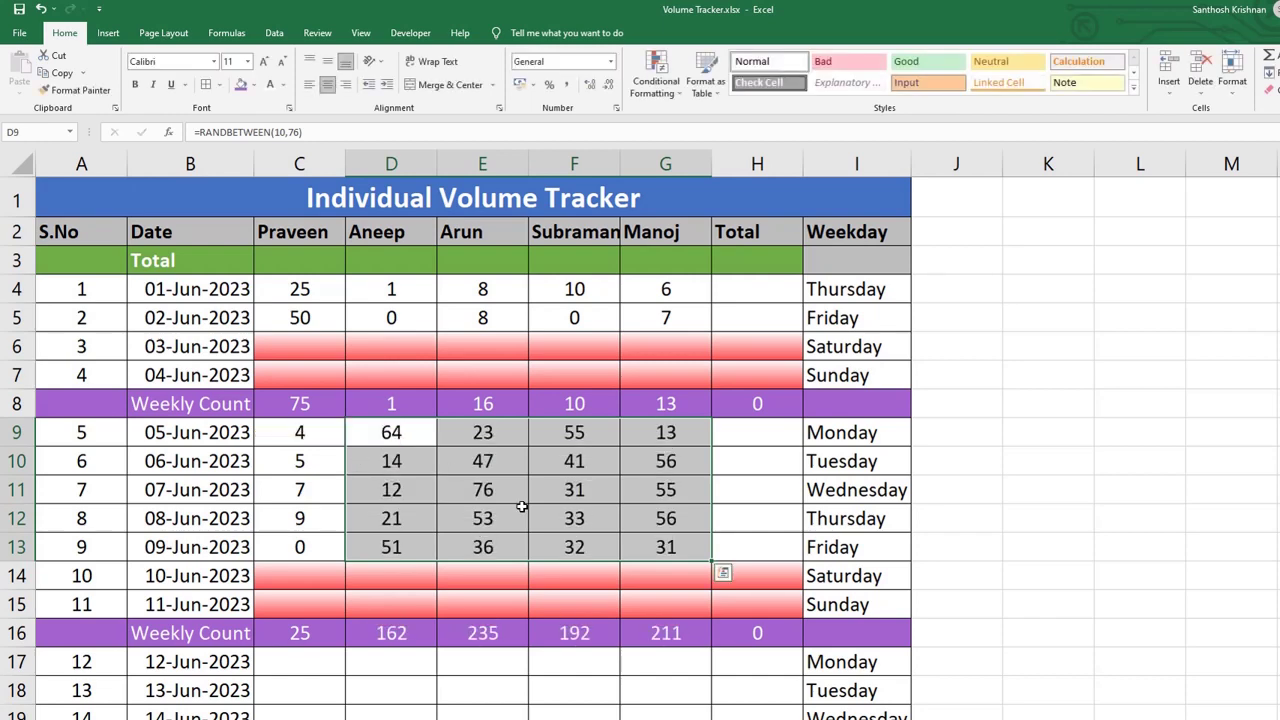
- Copy the 05–09 Jun block into the 12–16, 19–23 and 26–30 Jun rows
drag(323, 433, 634, 537)
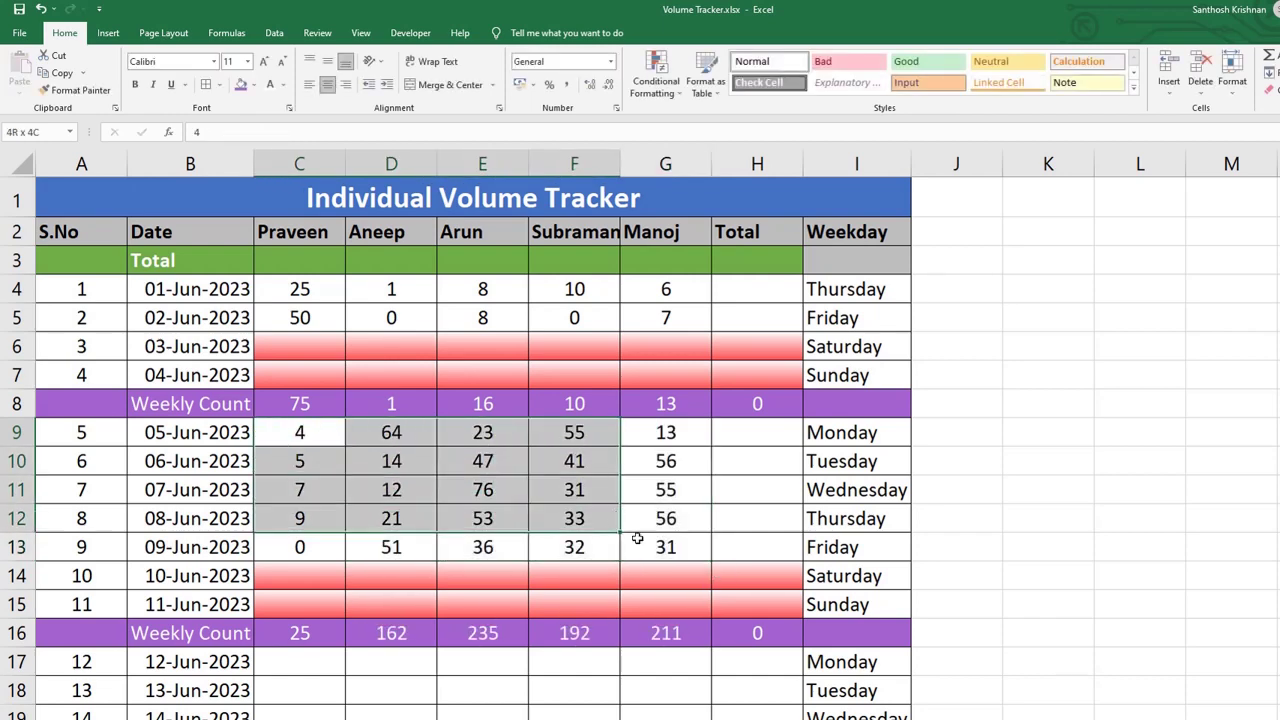
key(ctrl+c)
scroll(383, 538, down, 3)
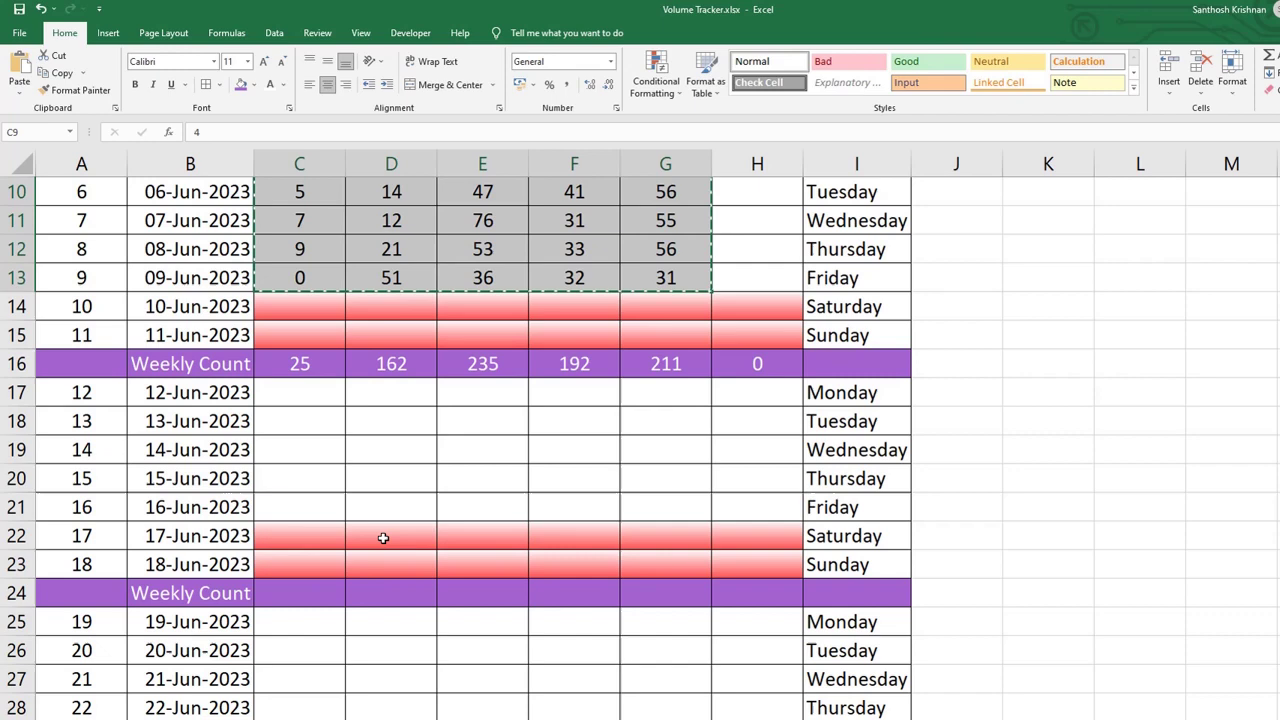
click(315, 393)
key(ctrl+v)
scroll(303, 470, down, 2)
click(299, 450)
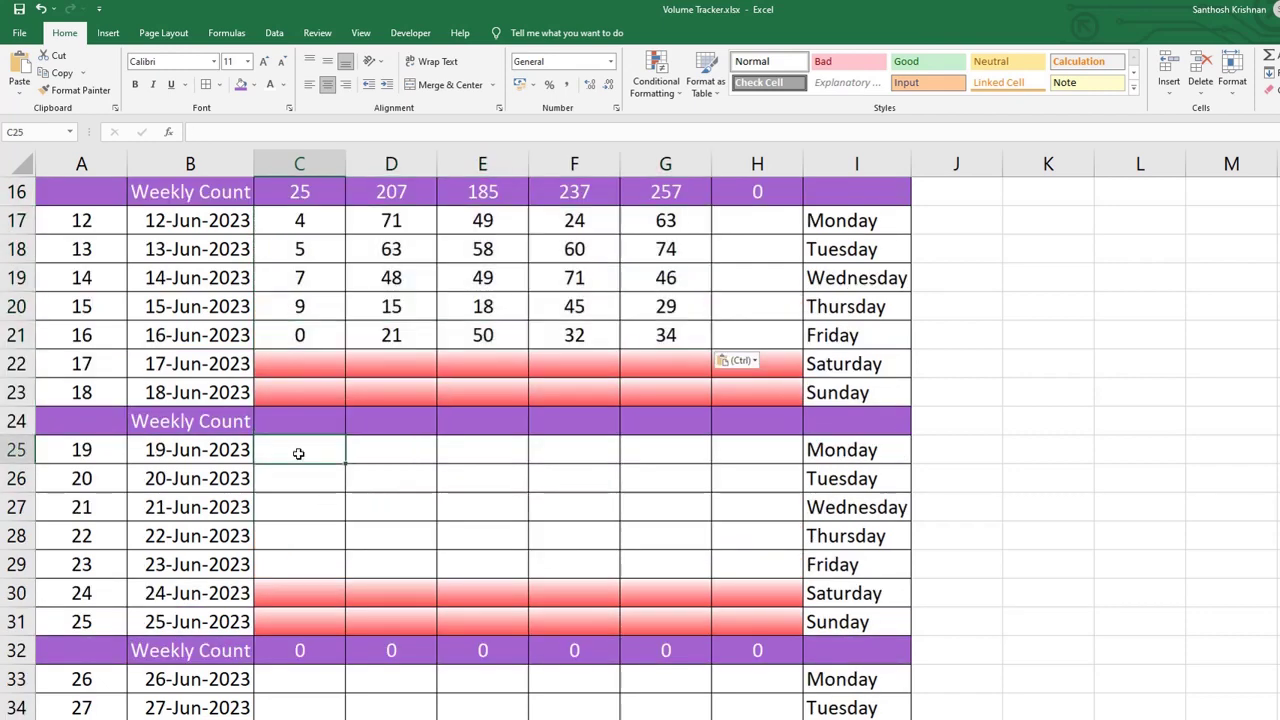
key(ctrl+v)
scroll(352, 512, down, 3)
click(298, 428)
key(ctrl+v)
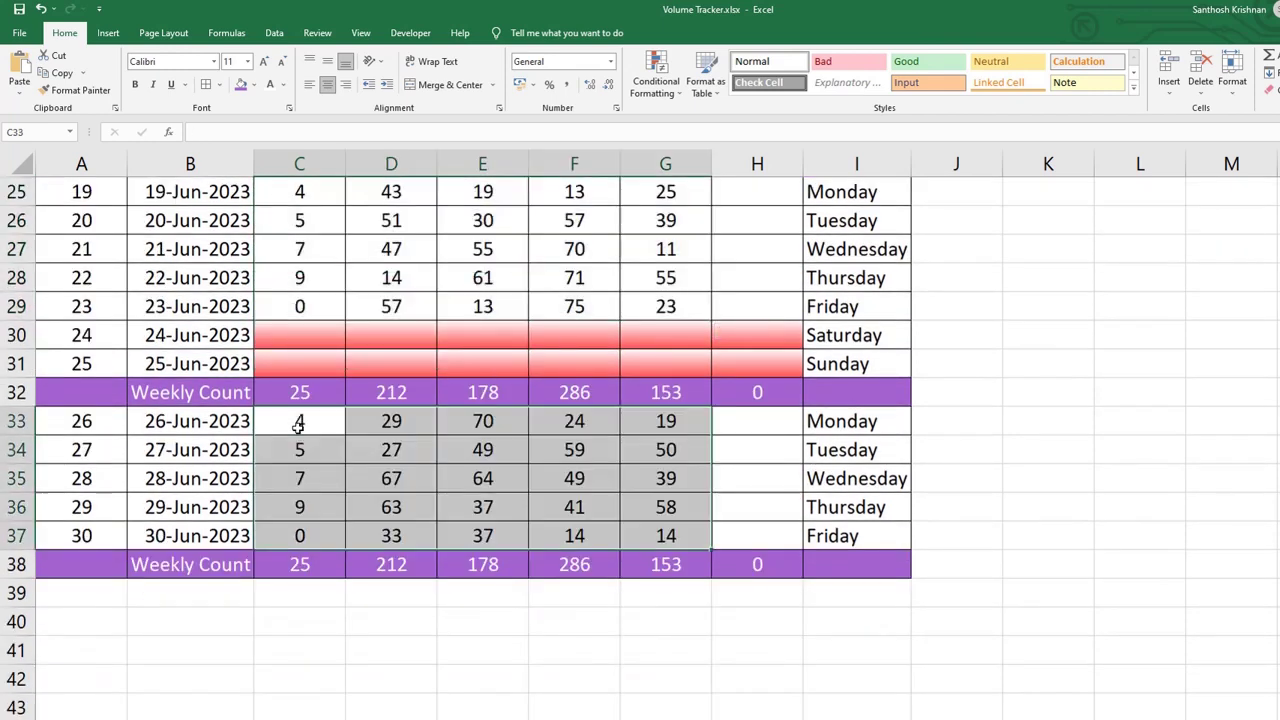
- Review the weekly SUM formula in C16
scroll(555, 500, up, 5)
scroll(555, 500, up, 3)
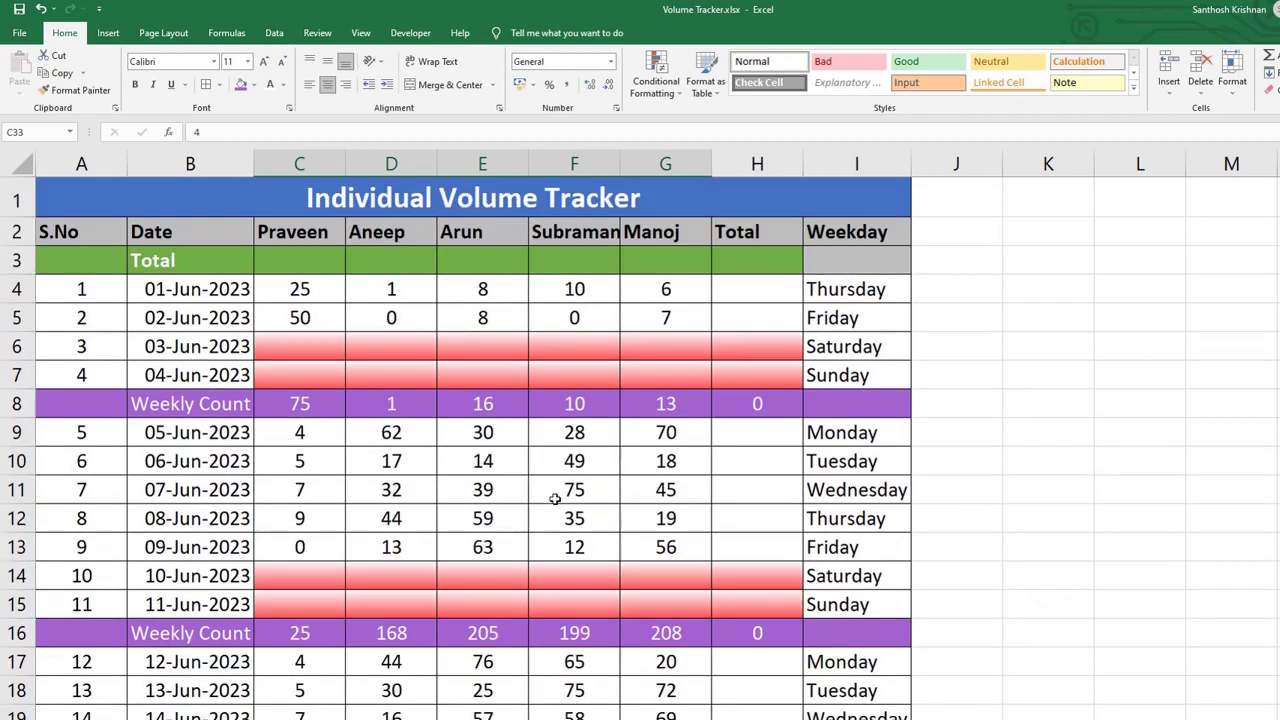
click(289, 632)
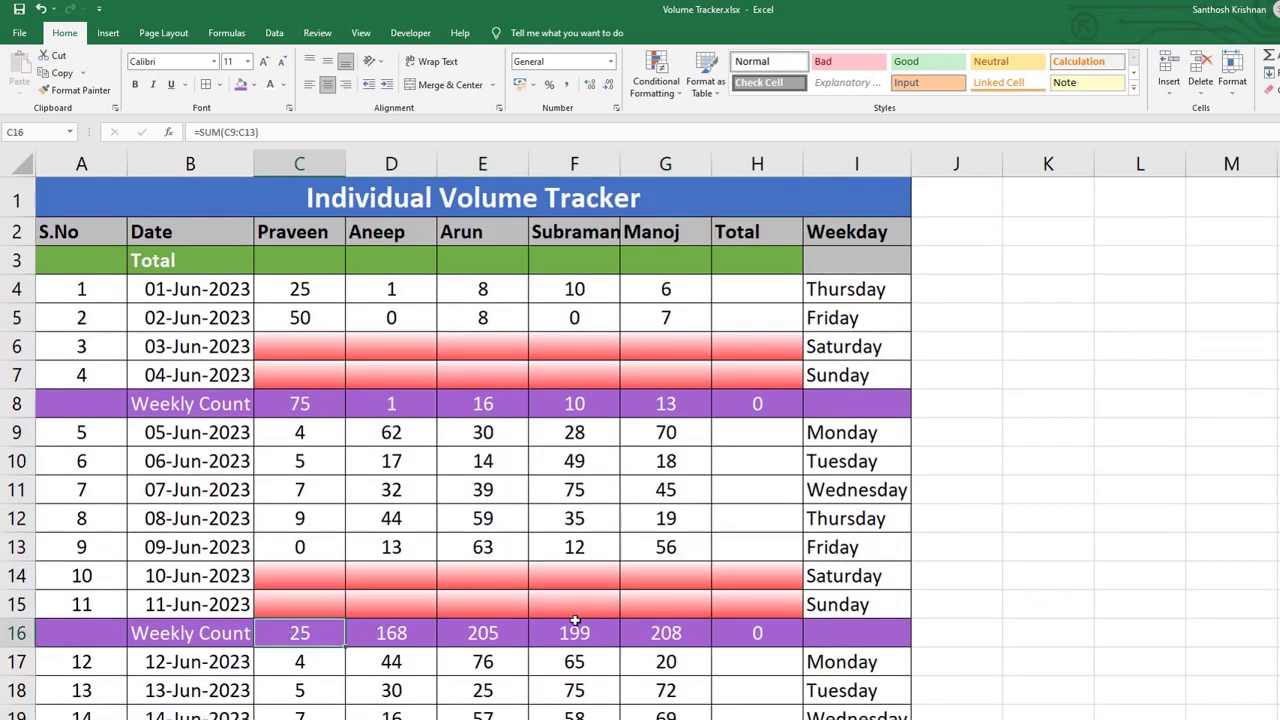
scroll(420, 594, down, 1)
scroll(392, 461, up, 1)
key(ctrl+1)
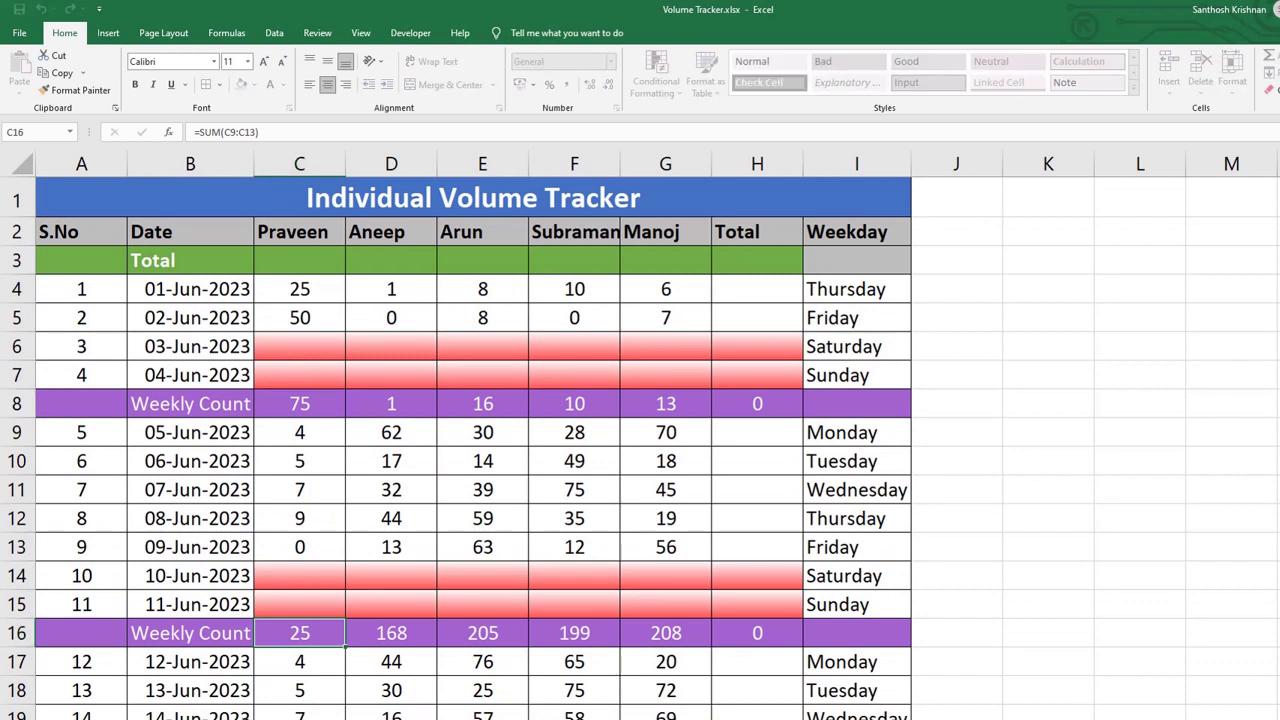
- Convert the 05–09 and 12–16 Jun random formulas to fixed values with Paste Special Values
click(405, 438)
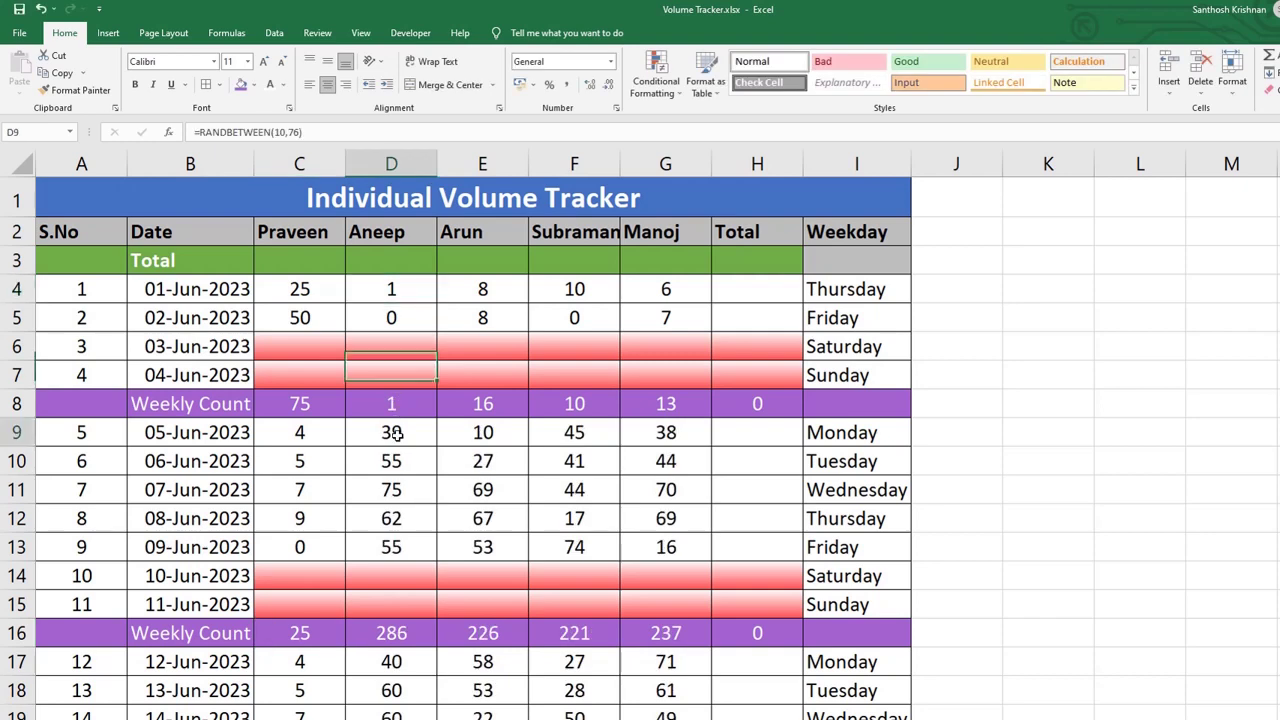
drag(391, 432, 666, 550)
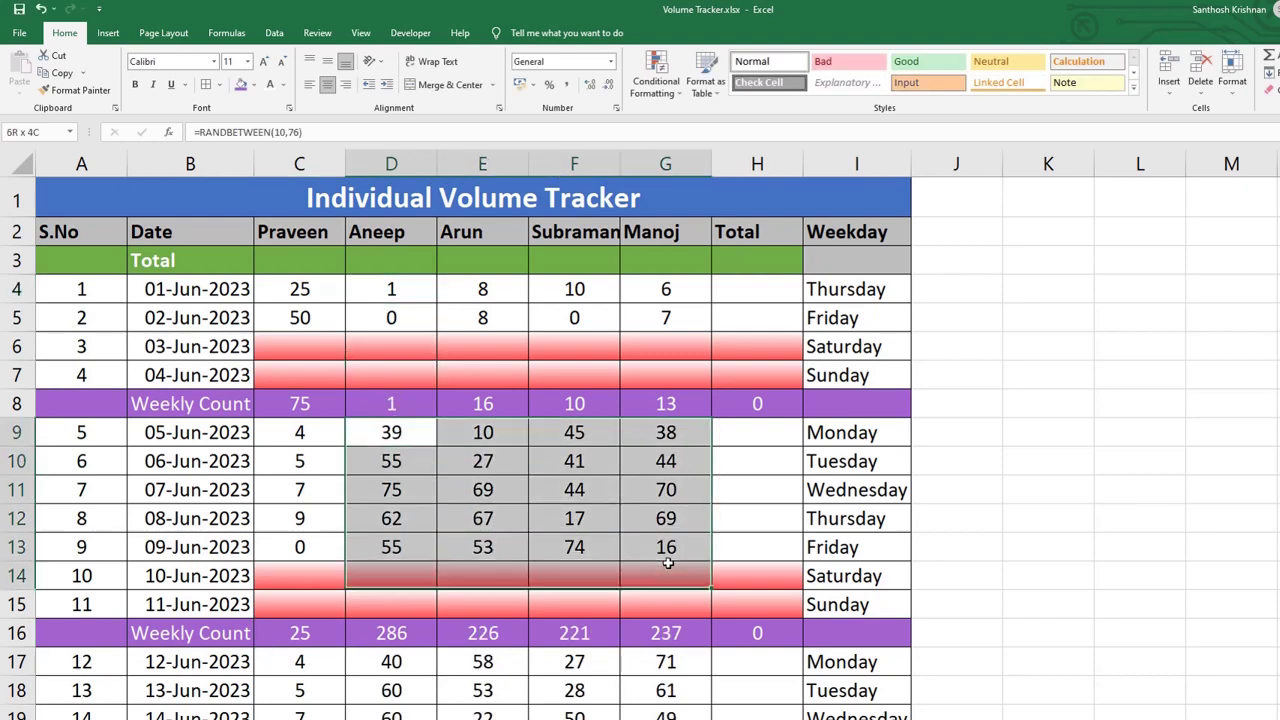
key(ctrl+c)
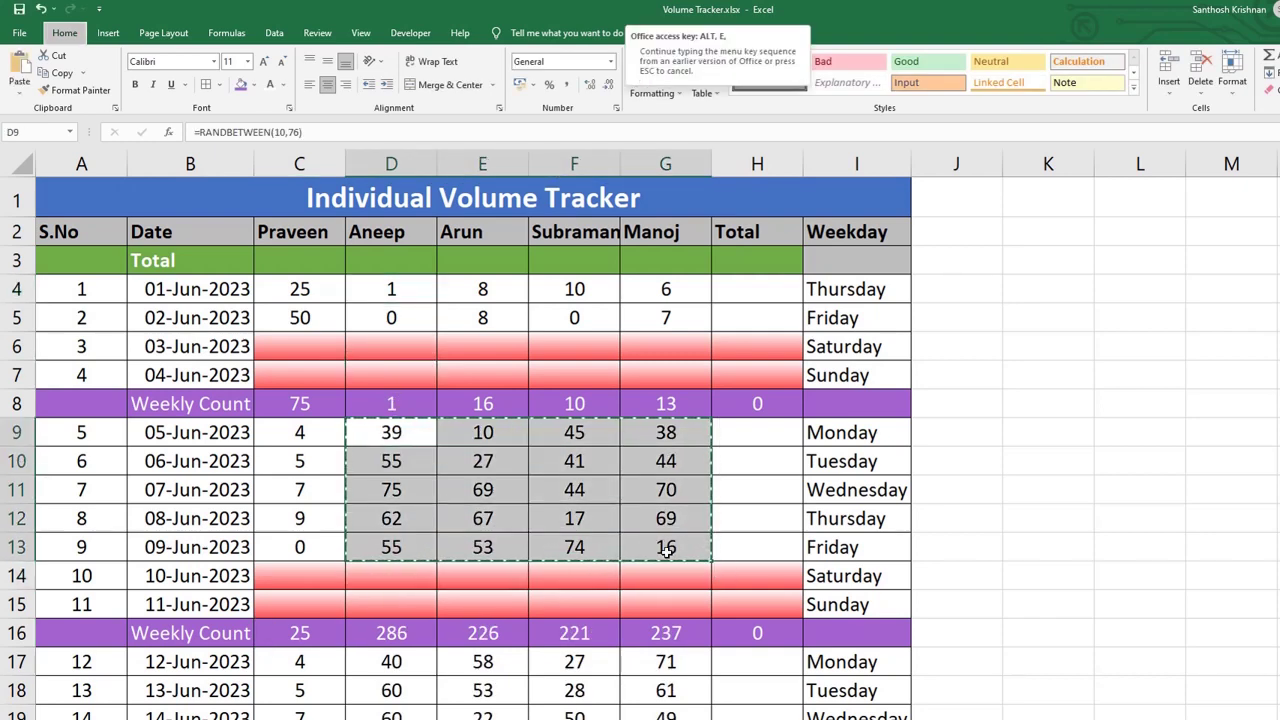
key(ctrl+alt+v)
key(v)
key(Return)
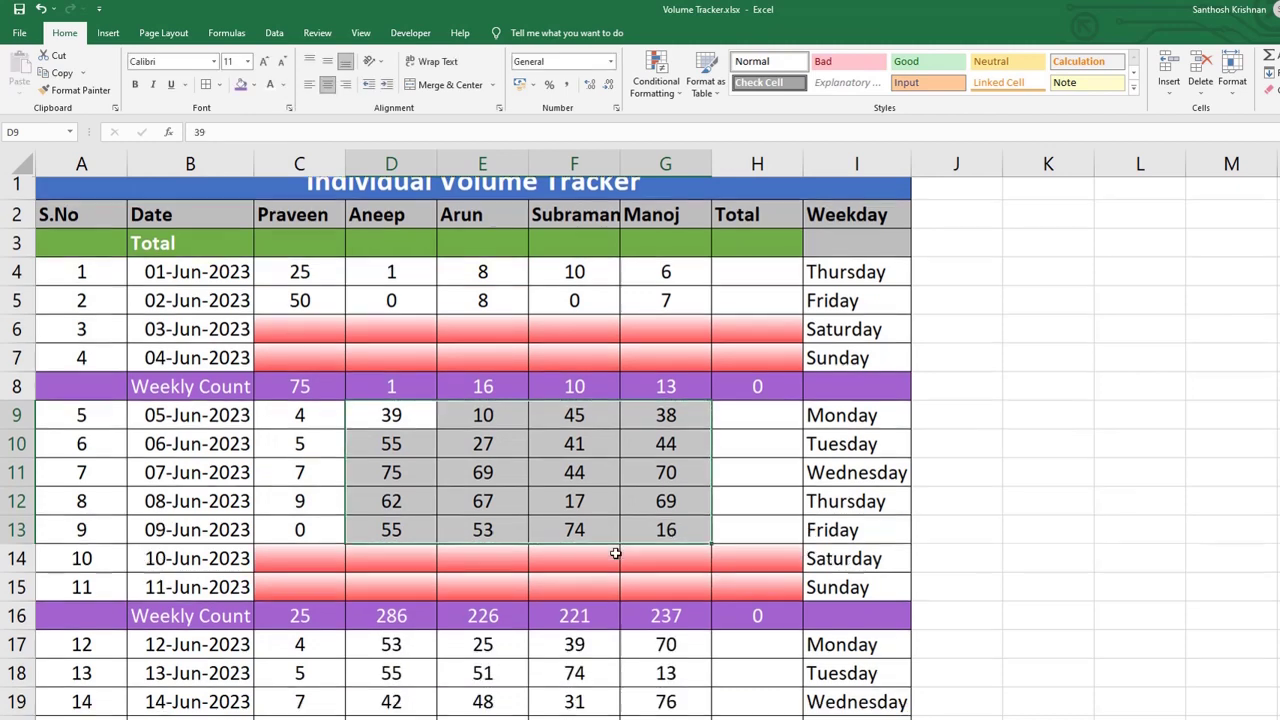
scroll(640, 550, down, 3)
drag(391, 395, 680, 507)
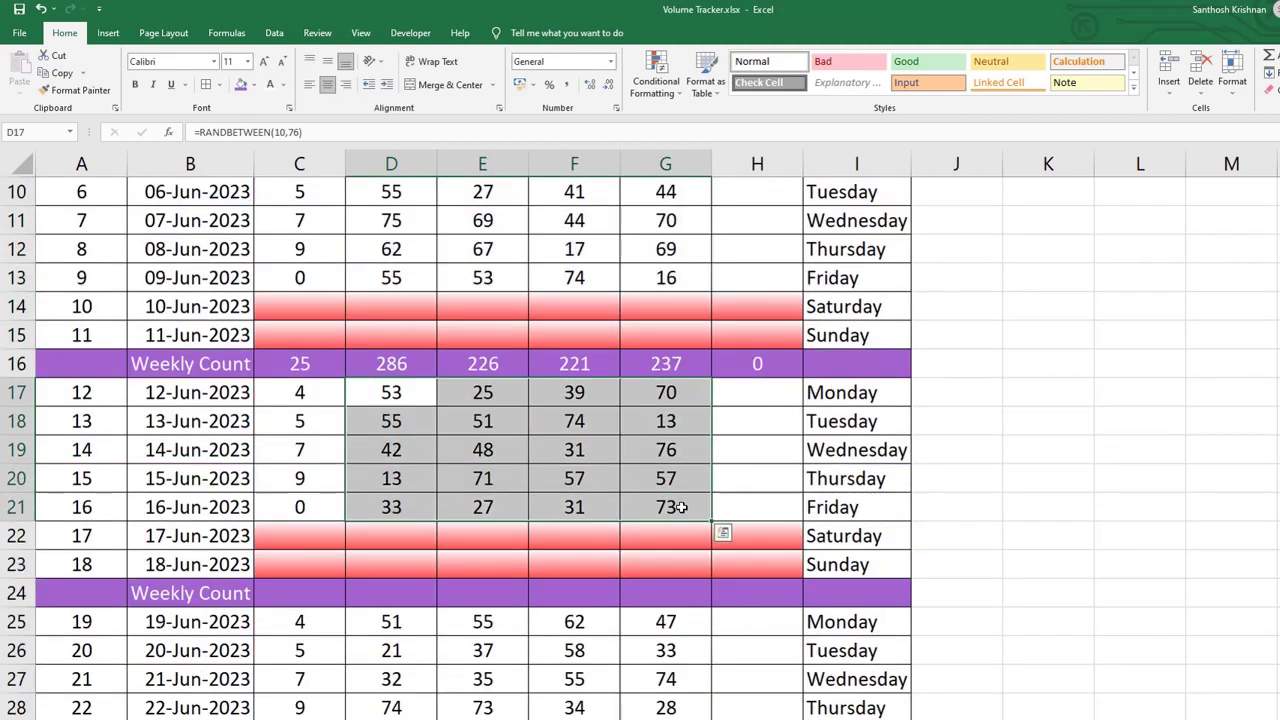
key(ctrl+c)
key(ctrl+alt+v)
key(v)
key(Return)
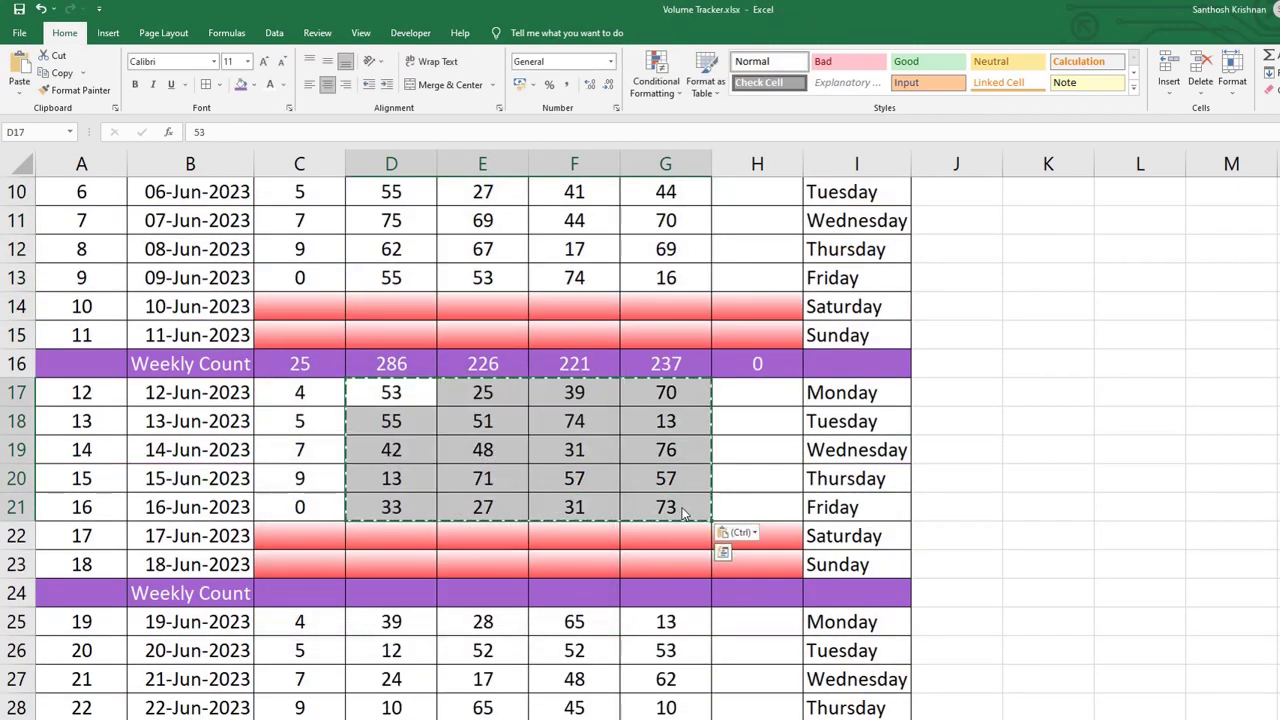
key(Escape)
- Fix the 19–23 Jun random counts as plain values
scroll(449, 486, down, 2)
click(397, 450)
drag(397, 450, 662, 563)
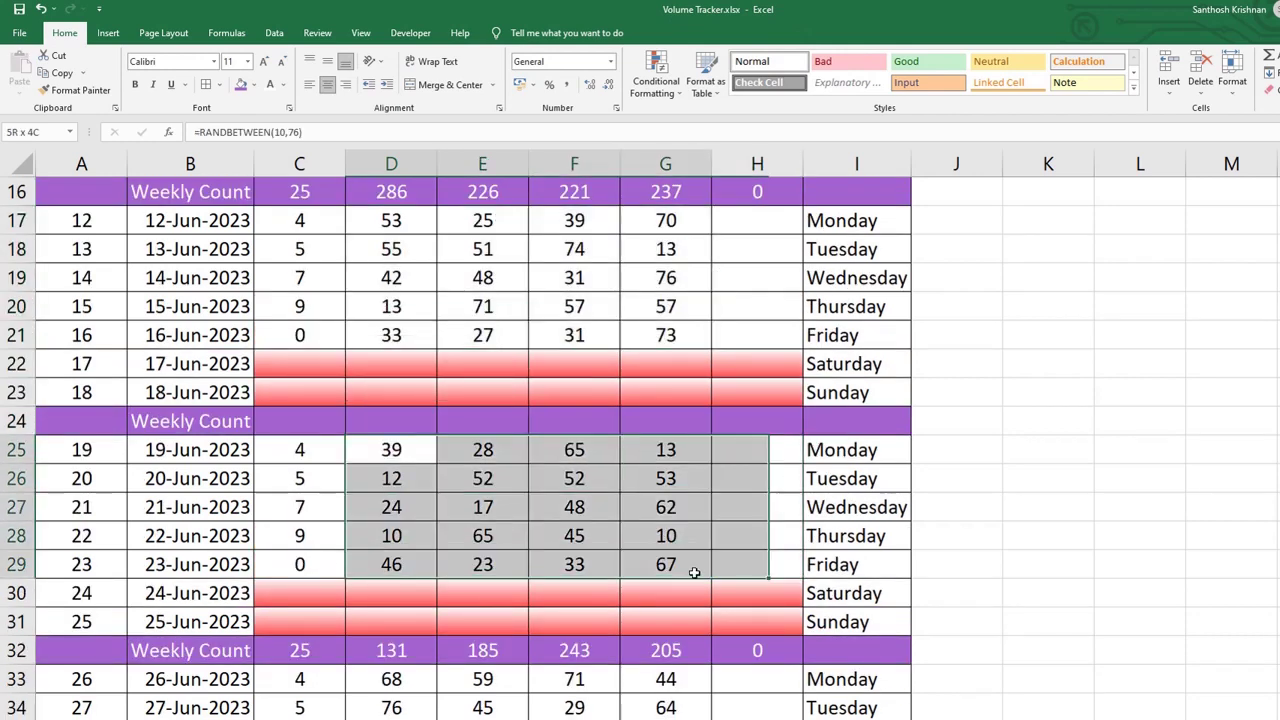
key(ctrl+c)
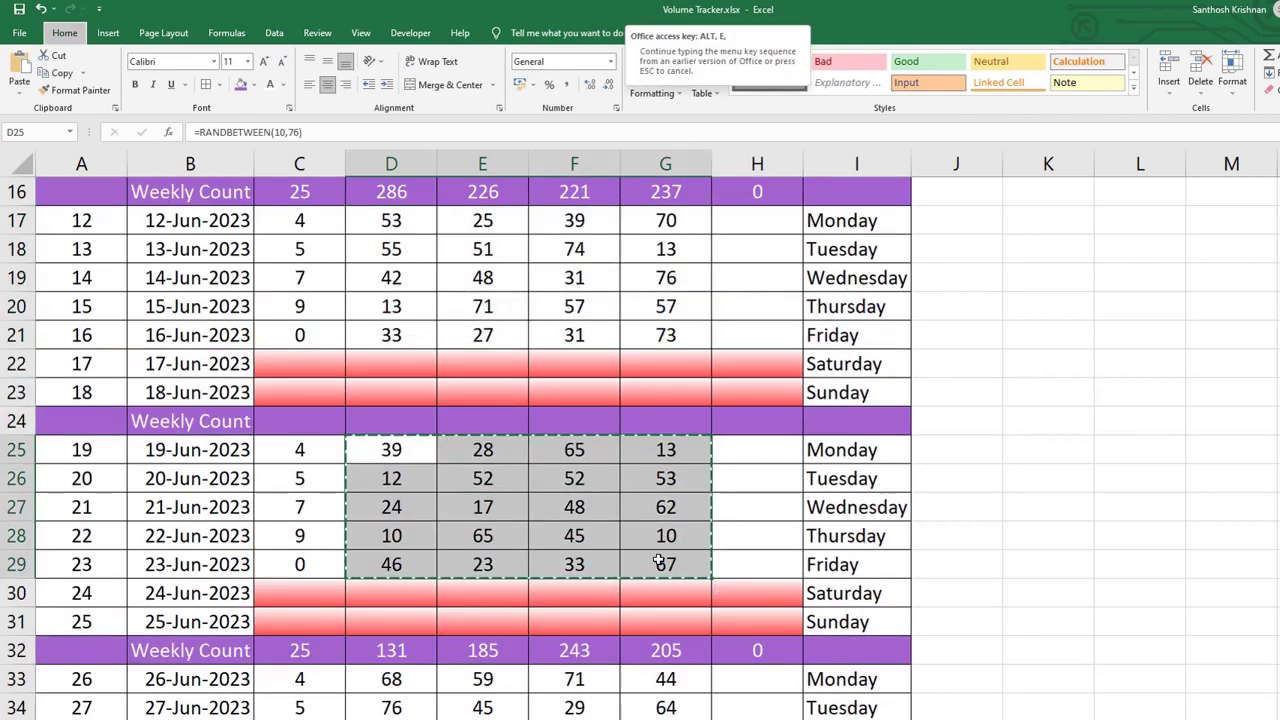
key(ctrl+alt+v)
key(v)
key(Return)
- Fix the 26–30 Jun random counts as plain values too
scroll(594, 547, down, 3)
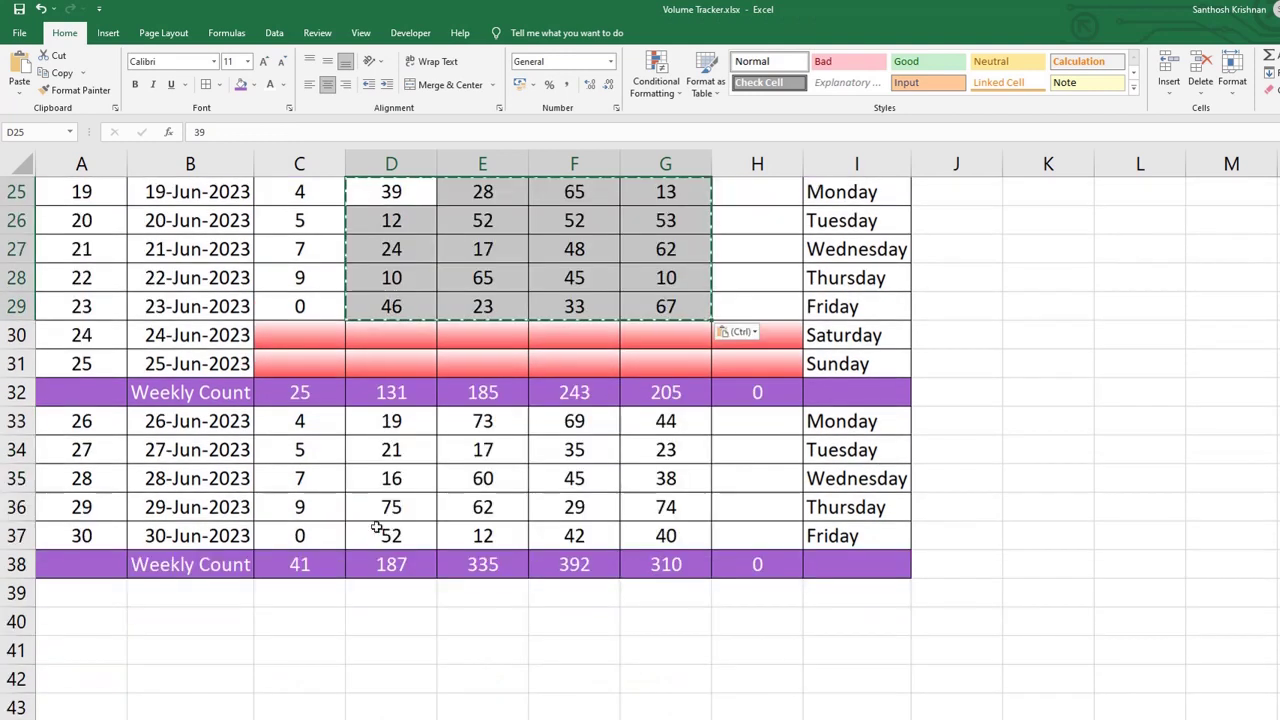
double_click(405, 449)
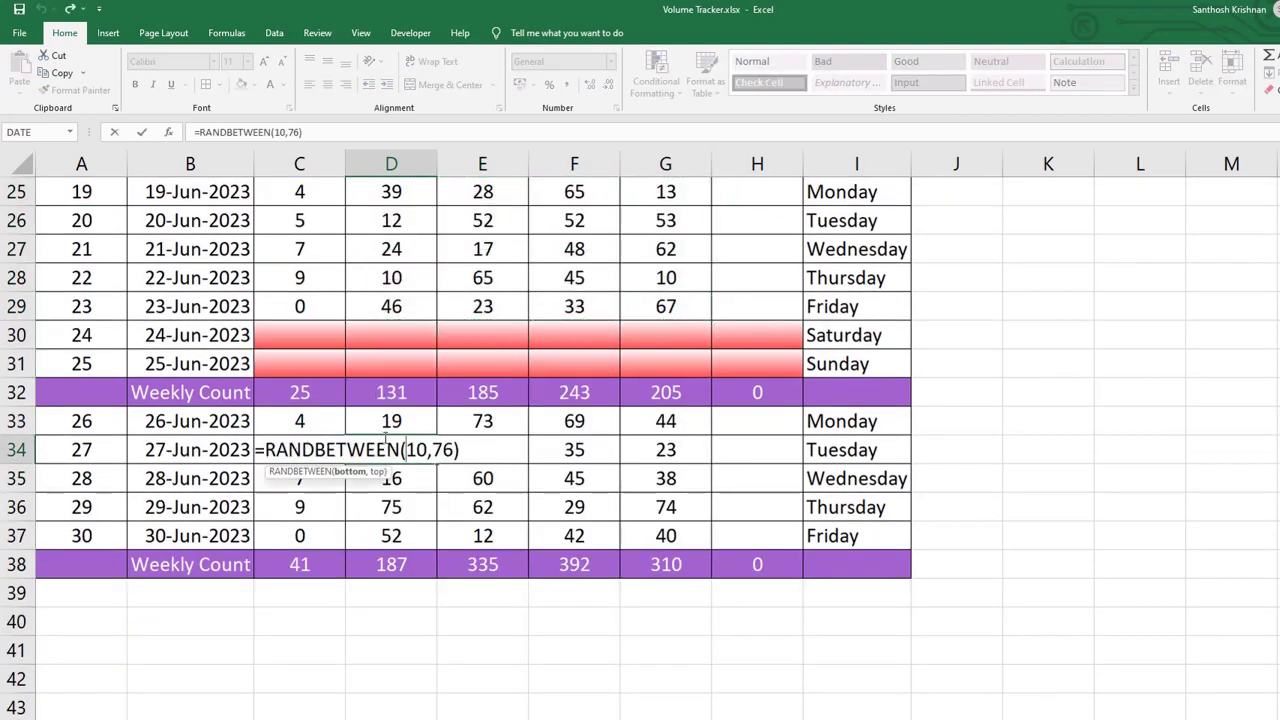
key(Escape)
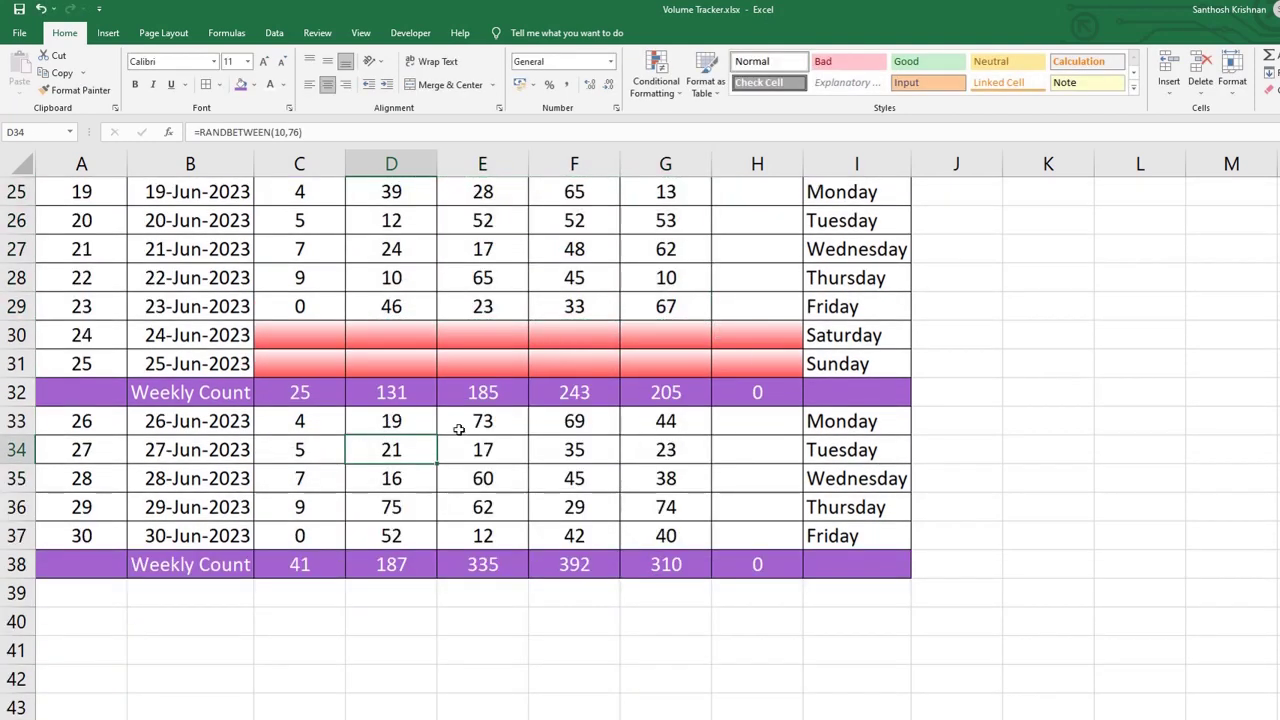
drag(405, 421, 698, 538)
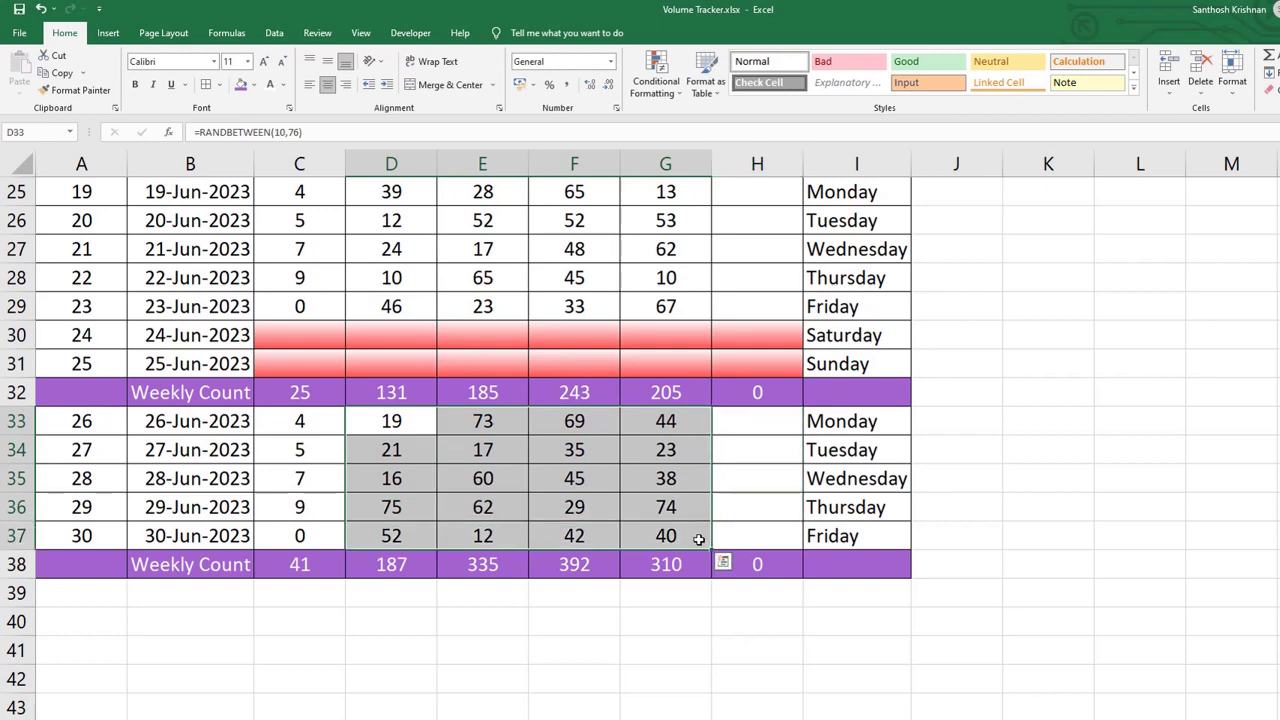
key(ctrl+c)
key(alt+e)
key(s)
key(v)
key(Return)
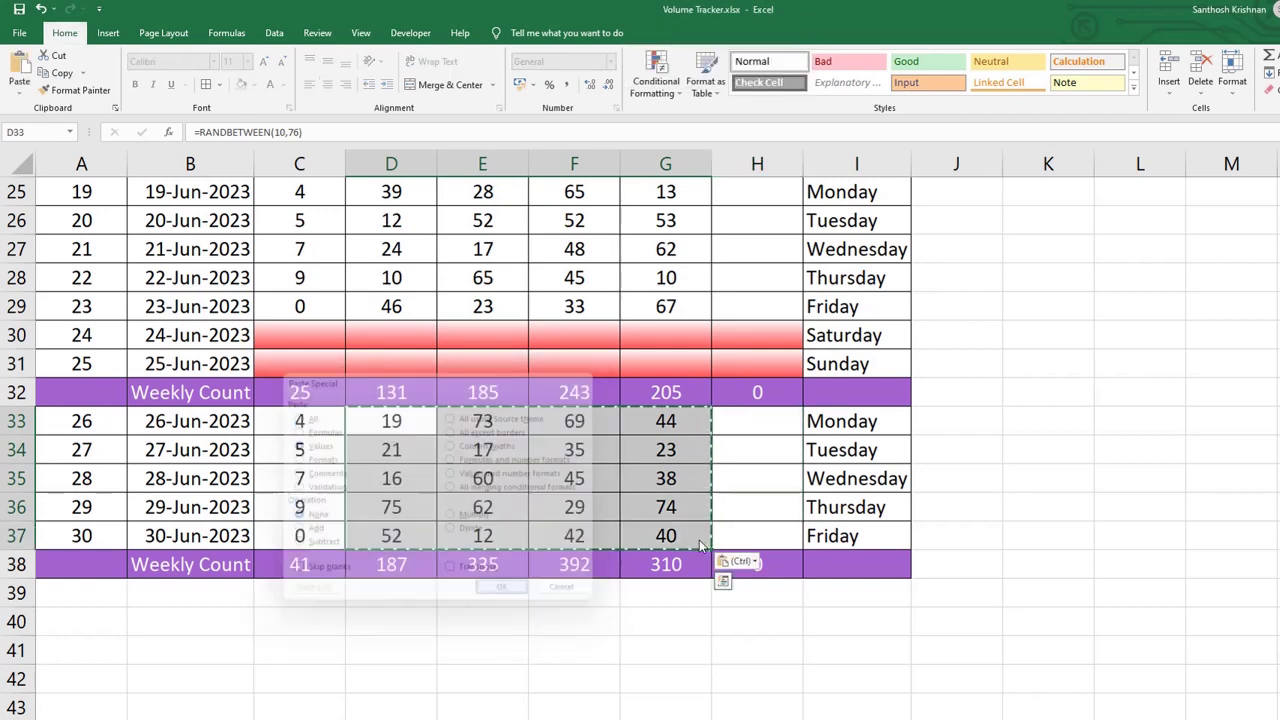
click(598, 479)
scroll(442, 428, up, 6)
scroll(442, 428, up, 2)
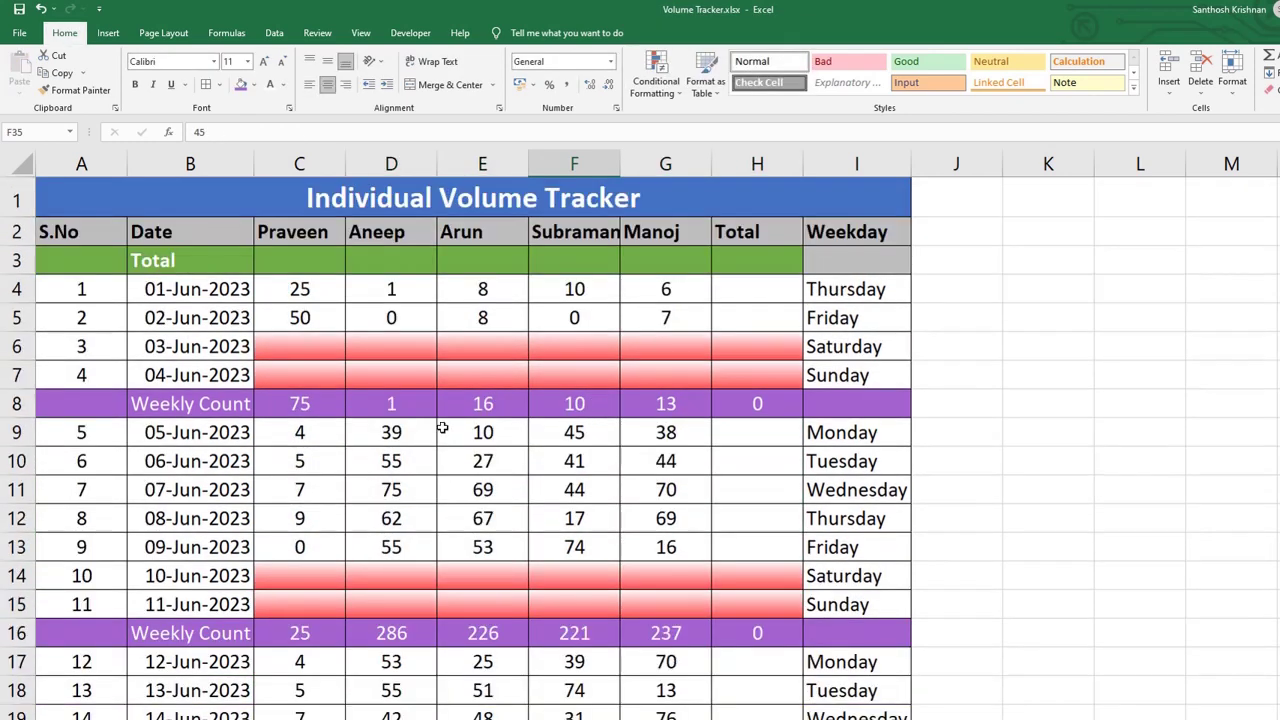
scroll(295, 608, down, 4)
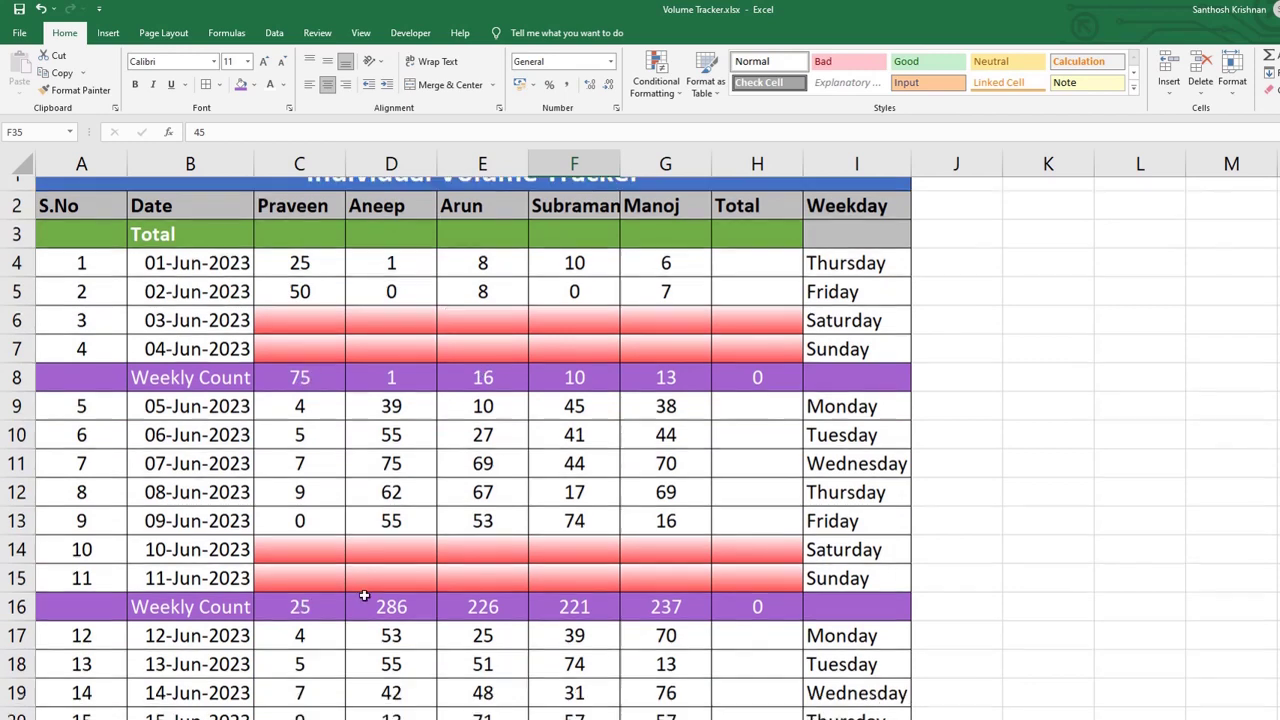
scroll(335, 565, down, 2)
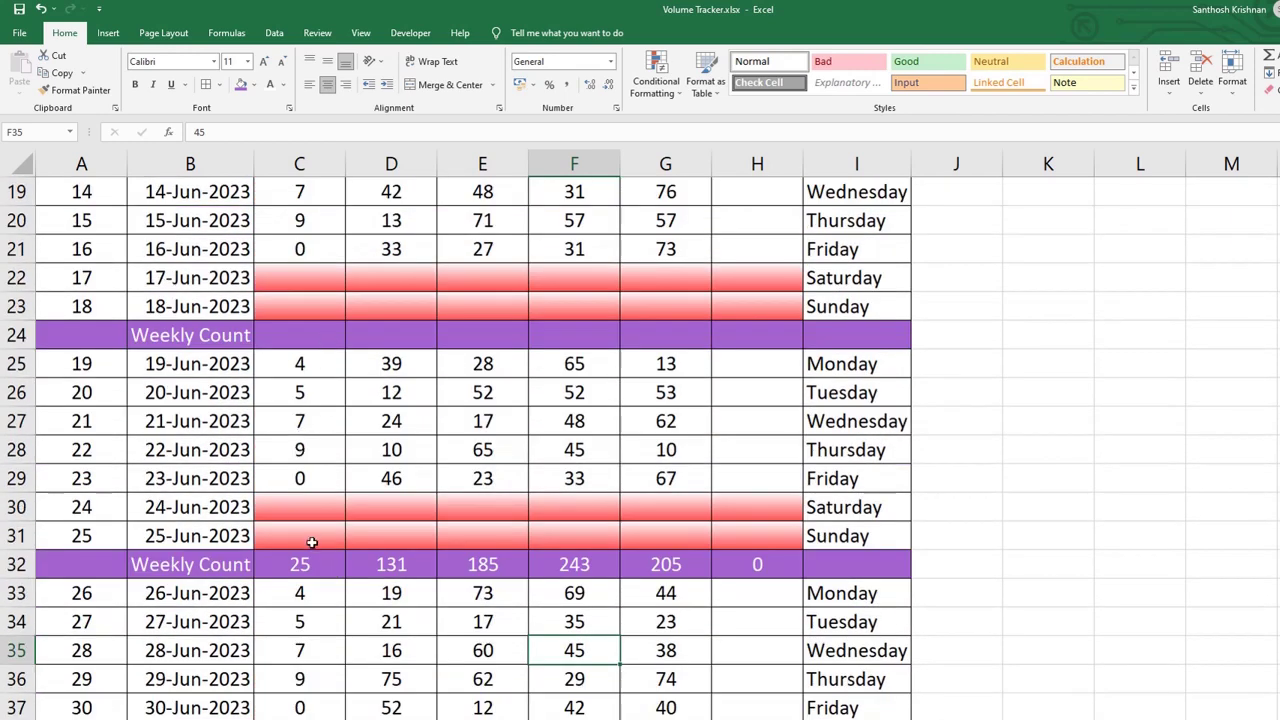
- Copy the row 32 weekly sums into the 12–18 June Weekly Count row 24
drag(300, 564, 757, 564)
key(ctrl+c)
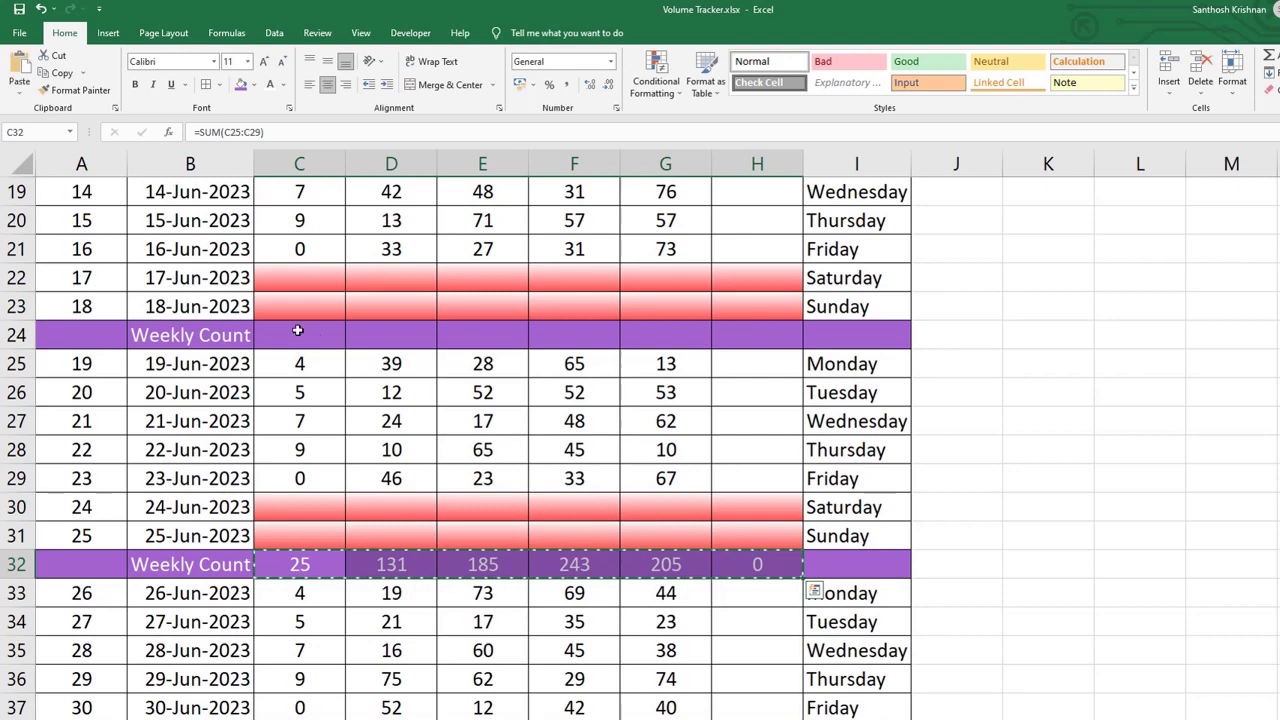
click(297, 330)
key(ctrl+v)
key(Escape)
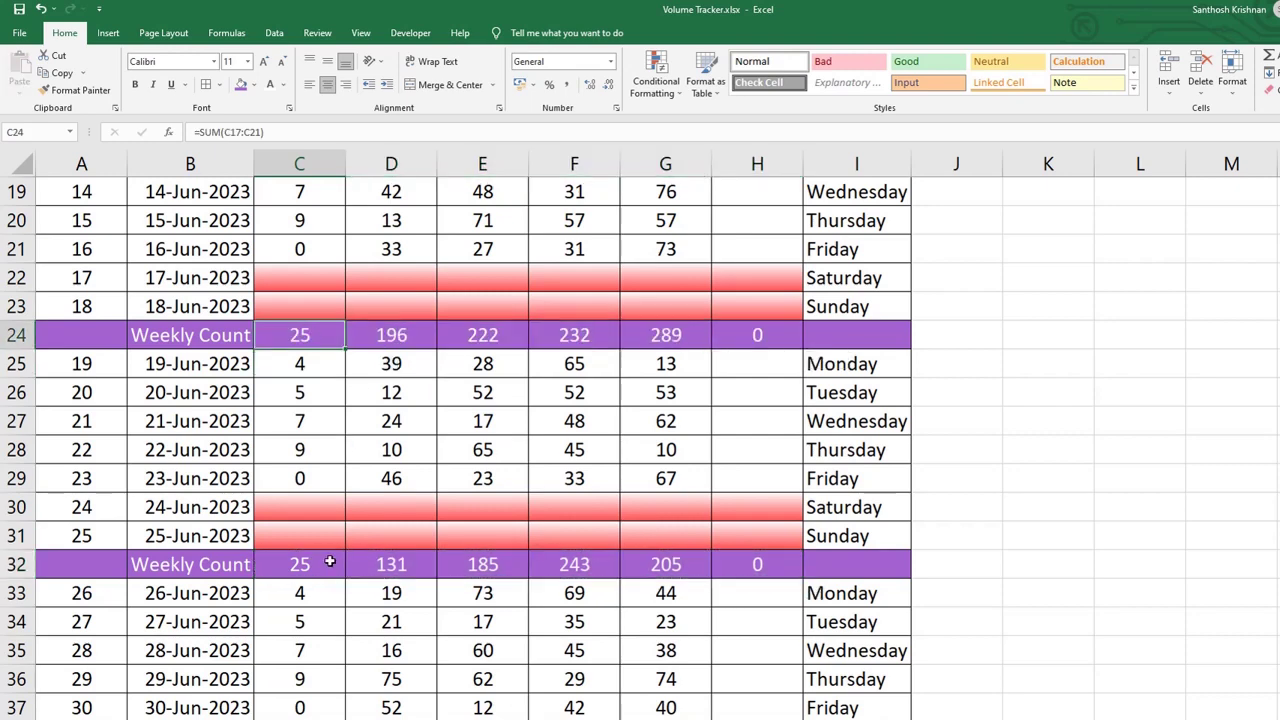
scroll(330, 564, up, 6)
- Enter =SUM(C8,C16,C24,C32,C38) in C3 as Praveen's grand total
click(285, 259)
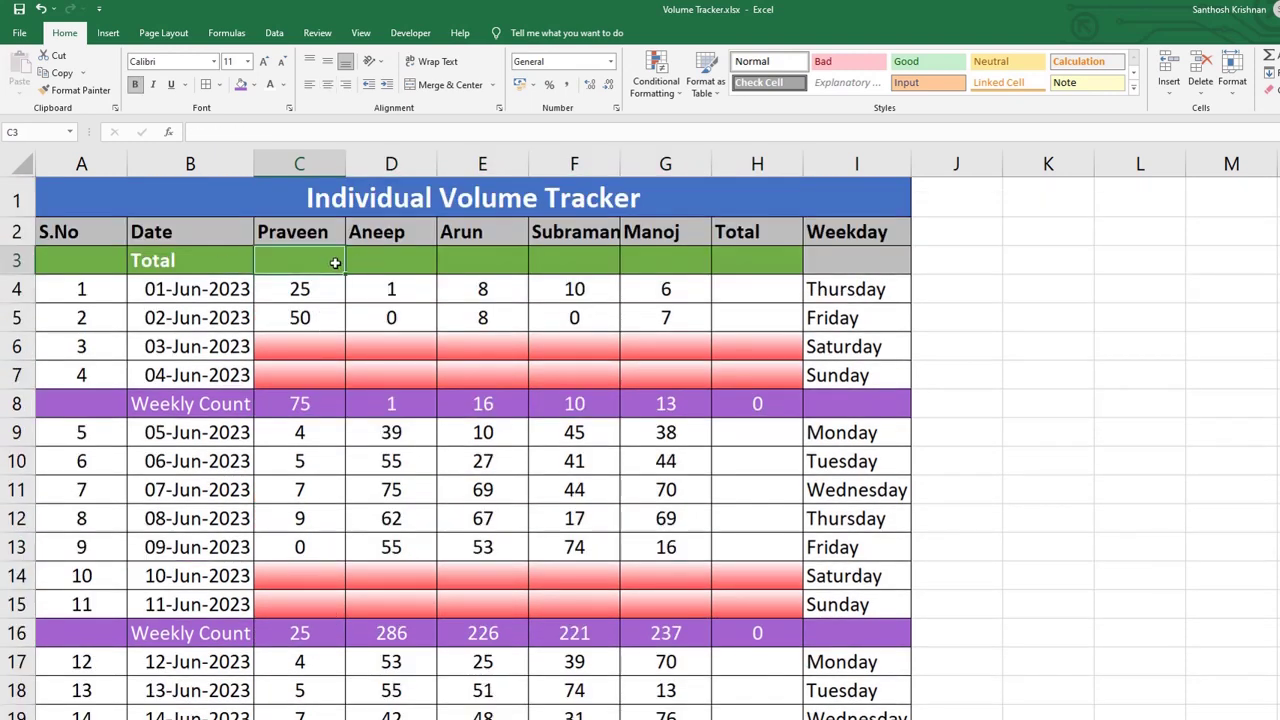
text(=SUM)
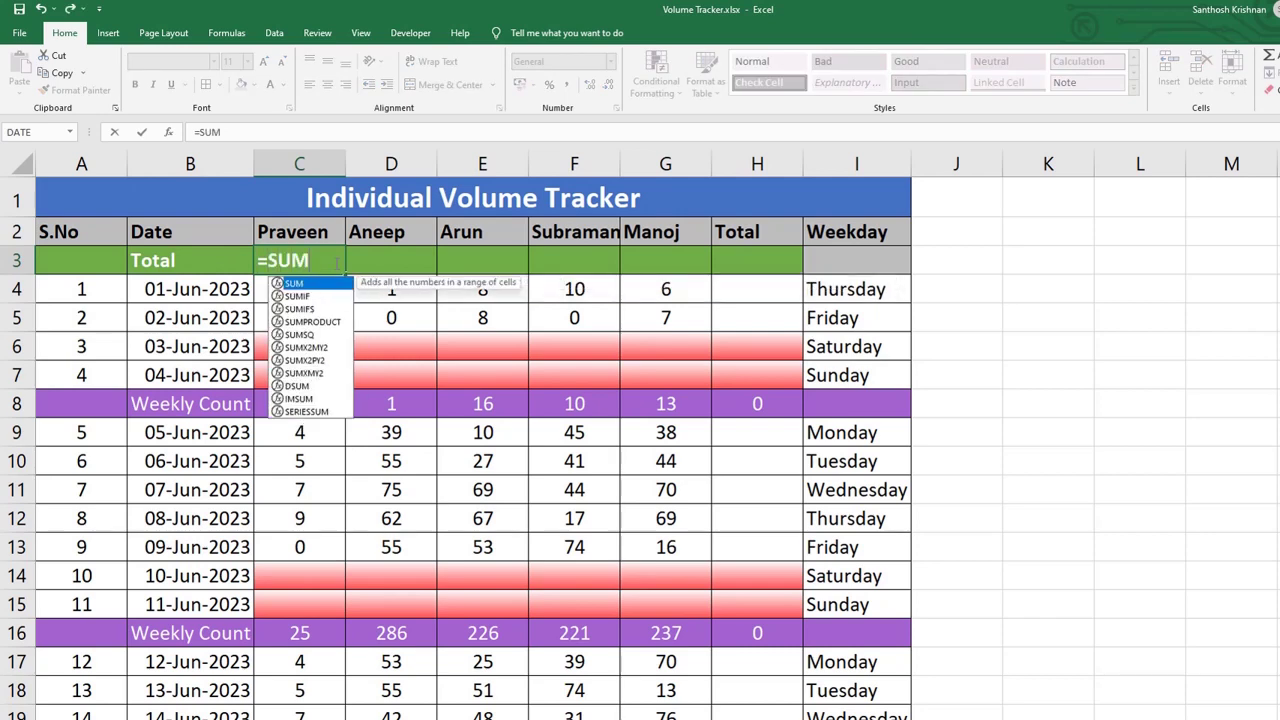
text(()
click(314, 407)
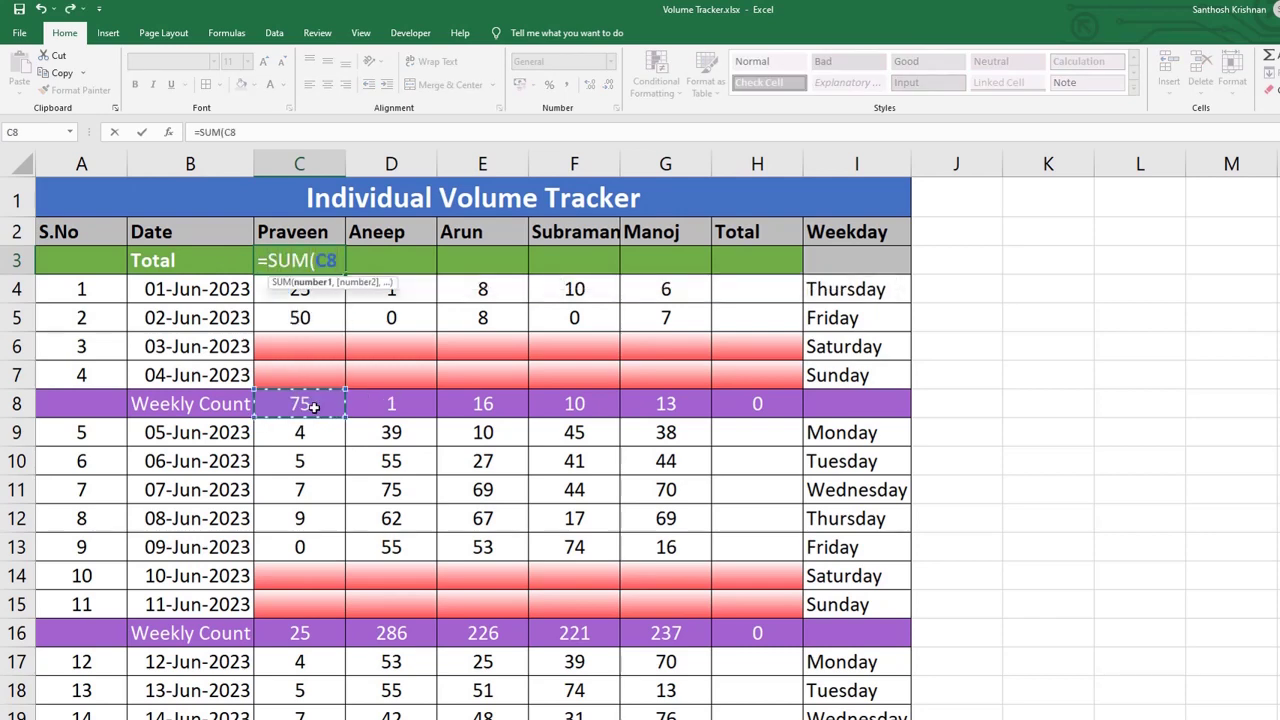
text(,)
scroll(312, 420, down, 2)
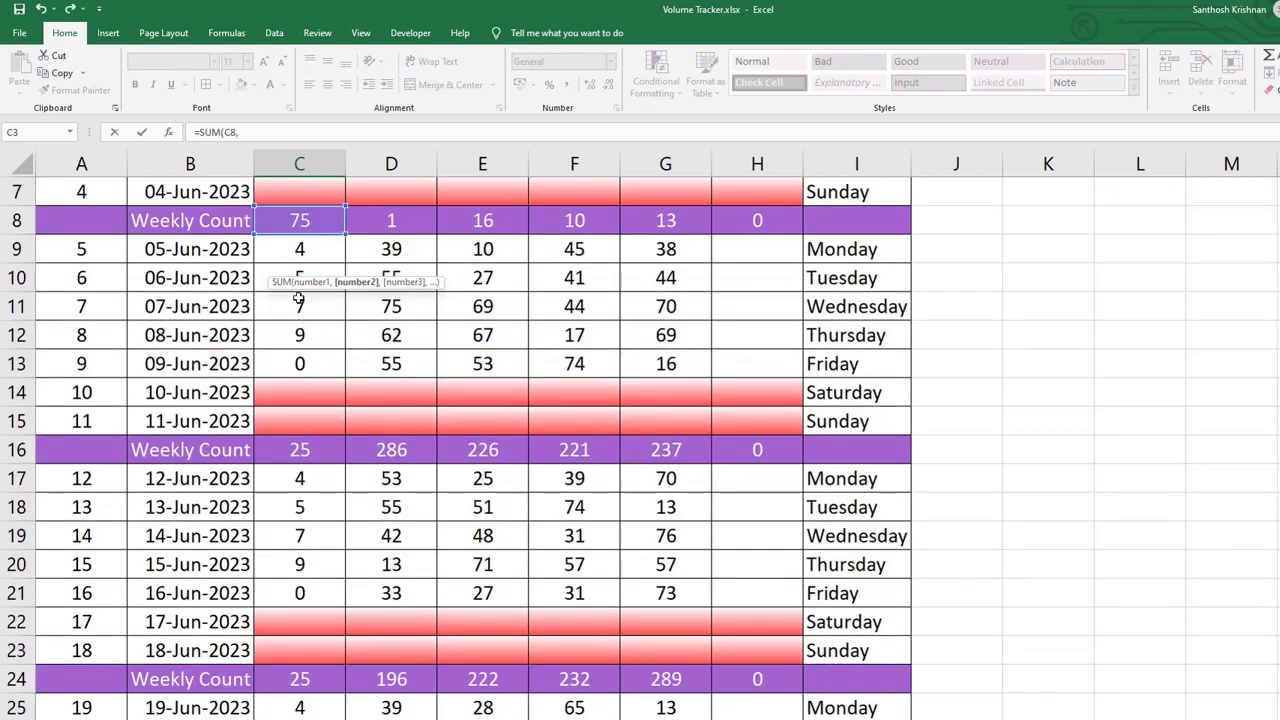
click(334, 443)
text(,)
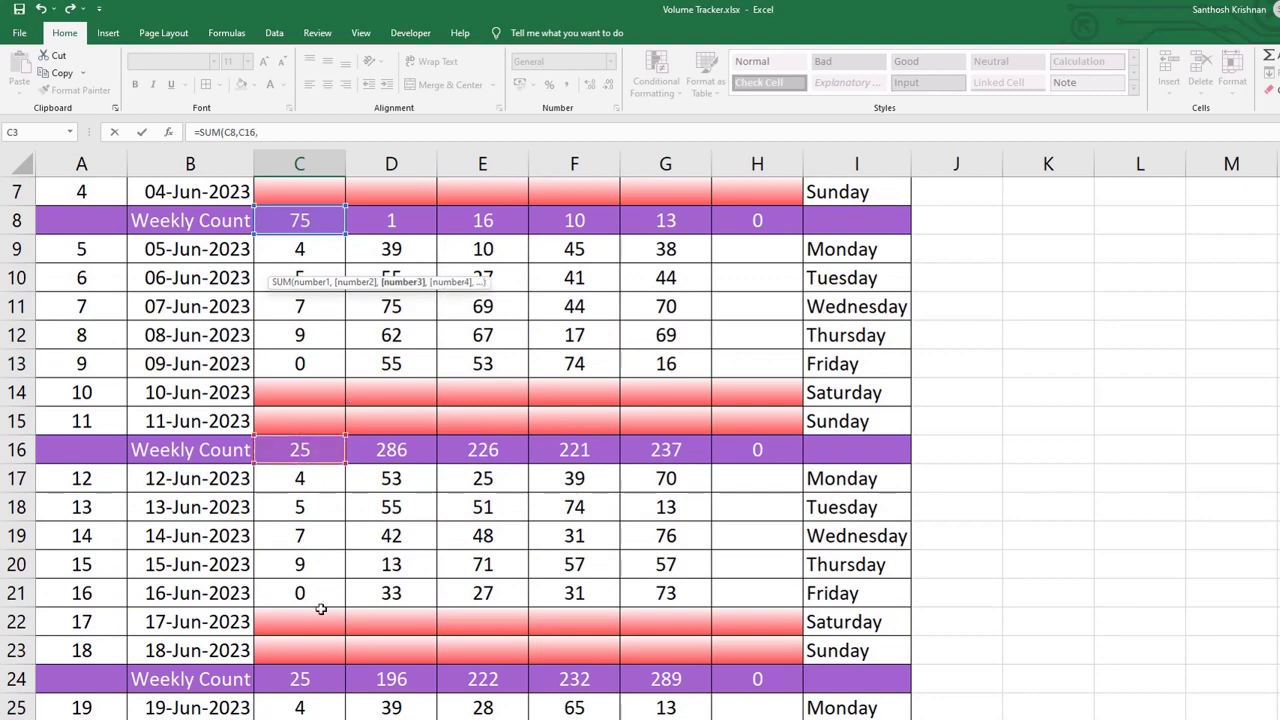
click(312, 677)
text(,)
scroll(312, 565, down, 2)
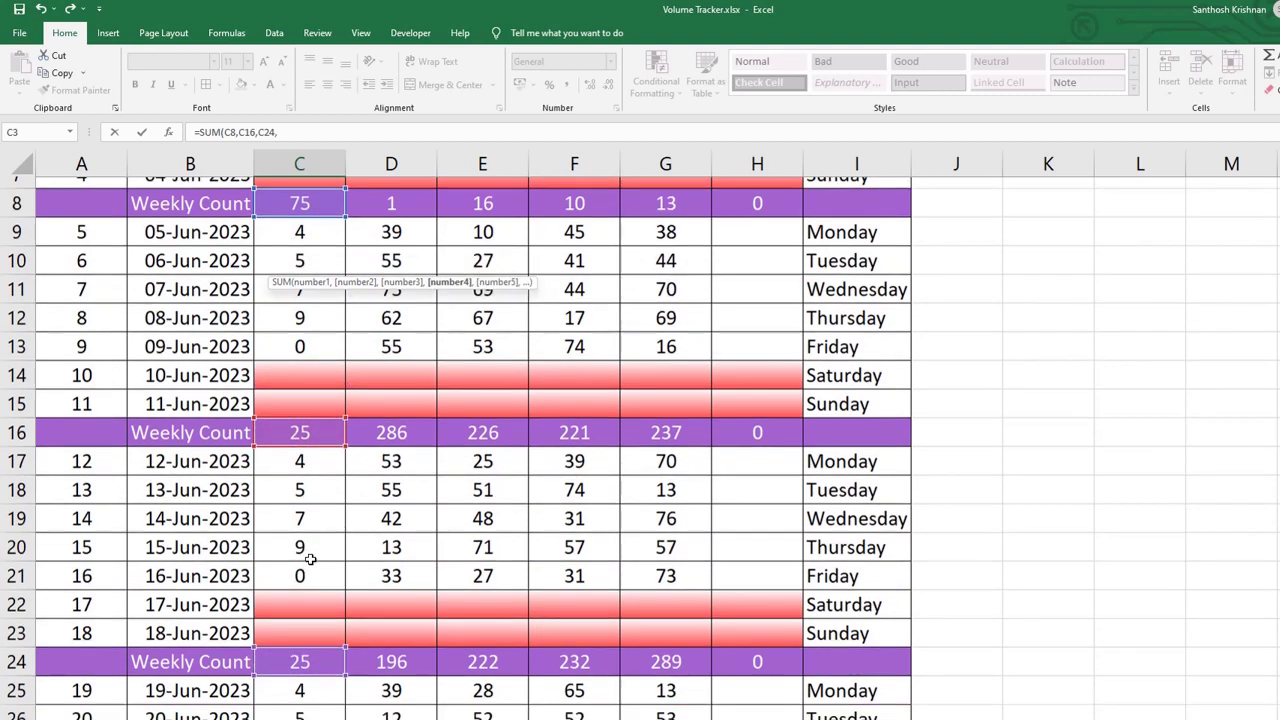
scroll(325, 585, down, 3)
click(302, 478)
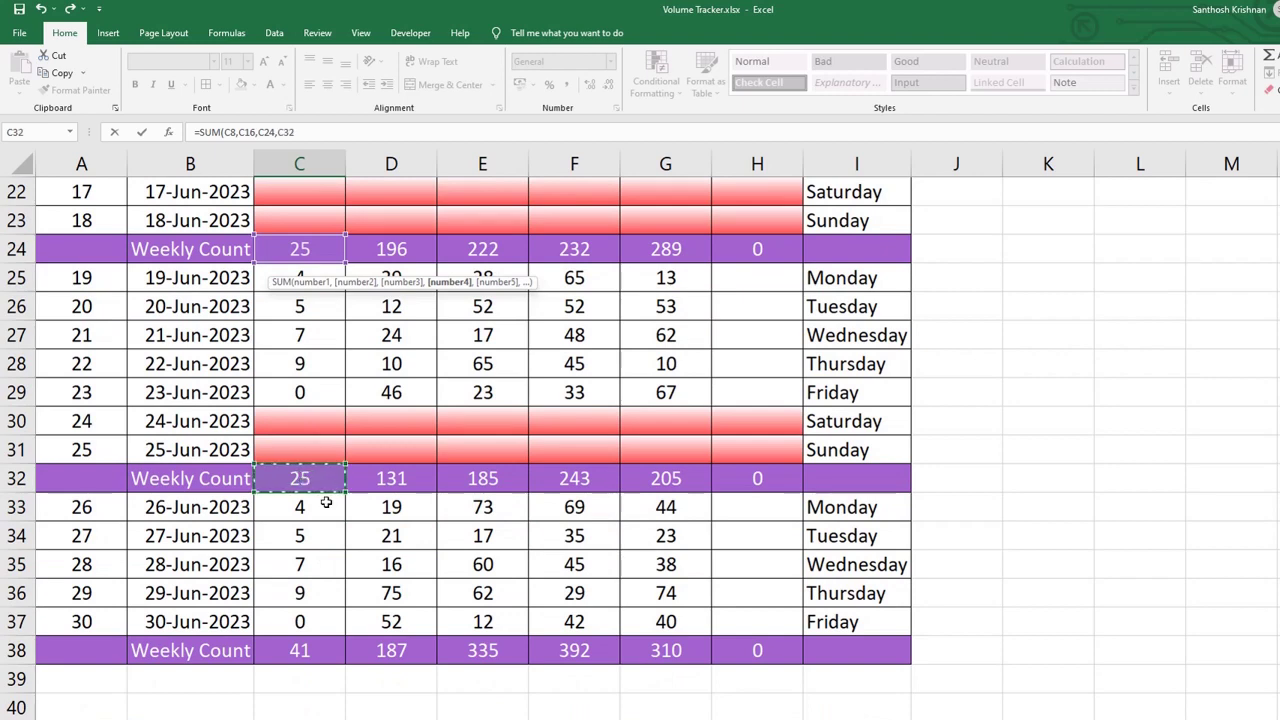
text(,)
click(312, 643)
scroll(340, 440, up, 6)
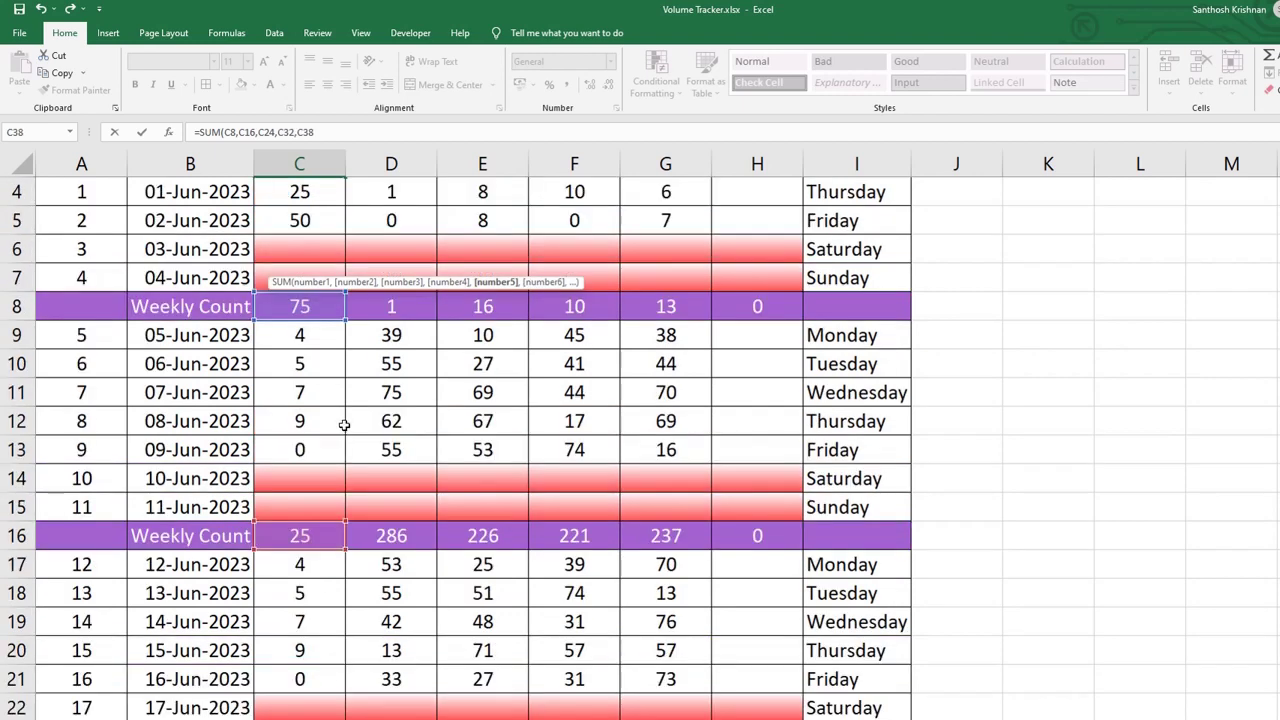
scroll(345, 400, up, 1)
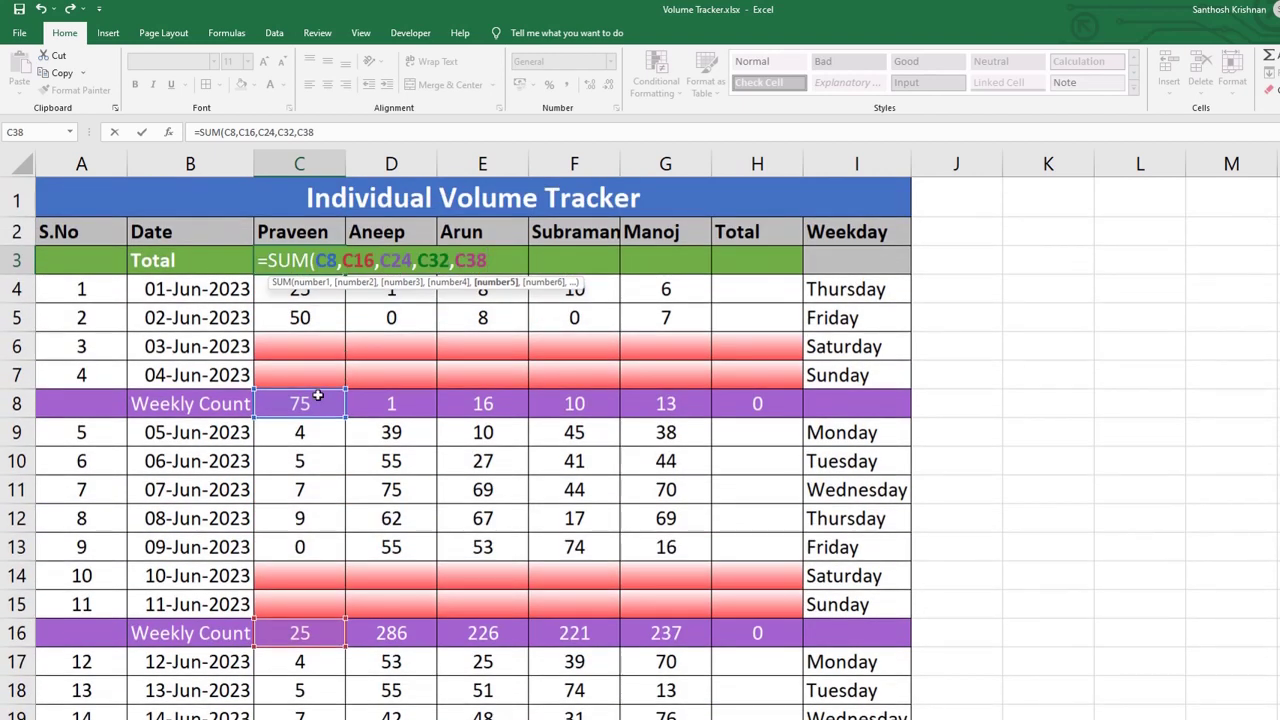
text())
key(Return)
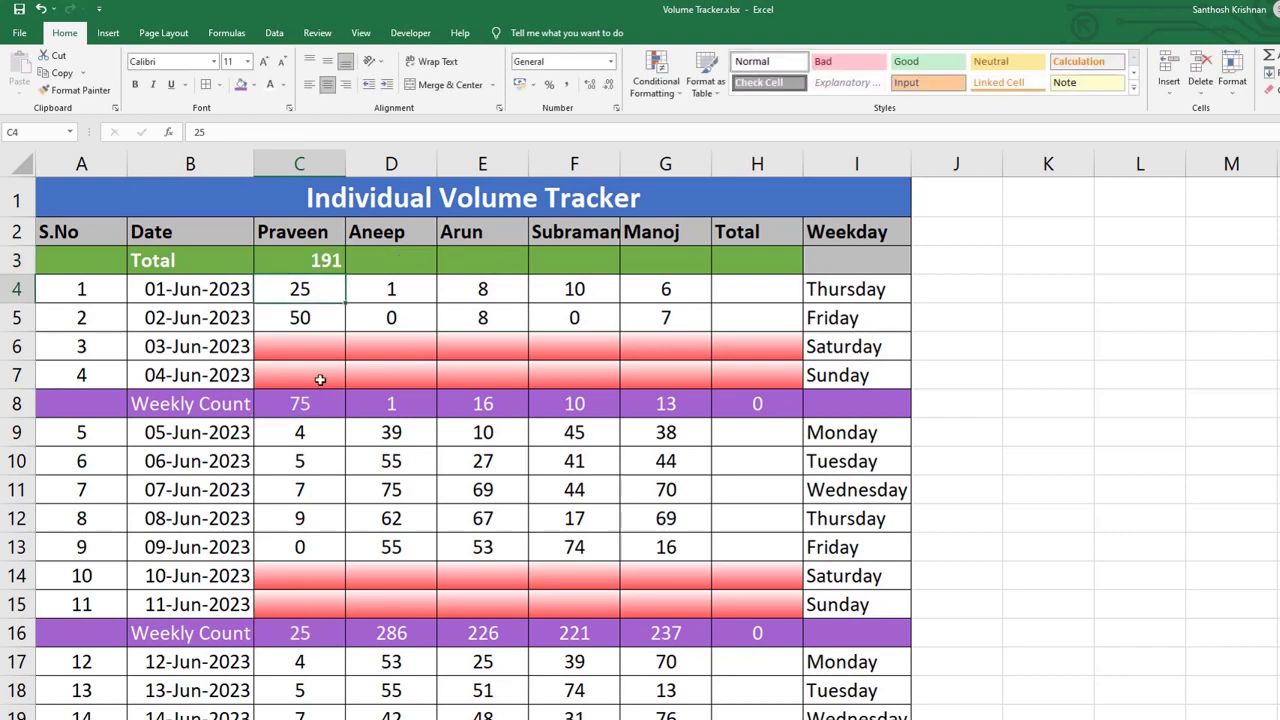
- Copy the C3 grand total formula across D3:H3 for everyone and the Total column
click(309, 259)
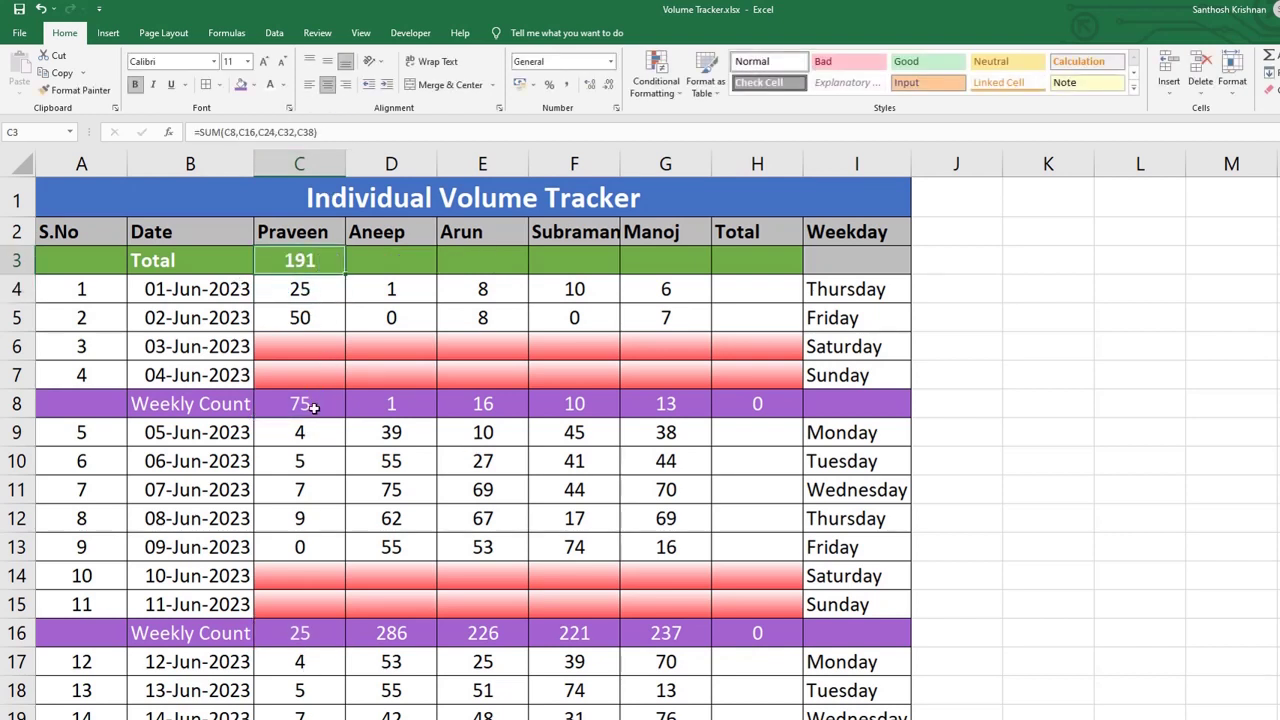
key(ctrl+c)
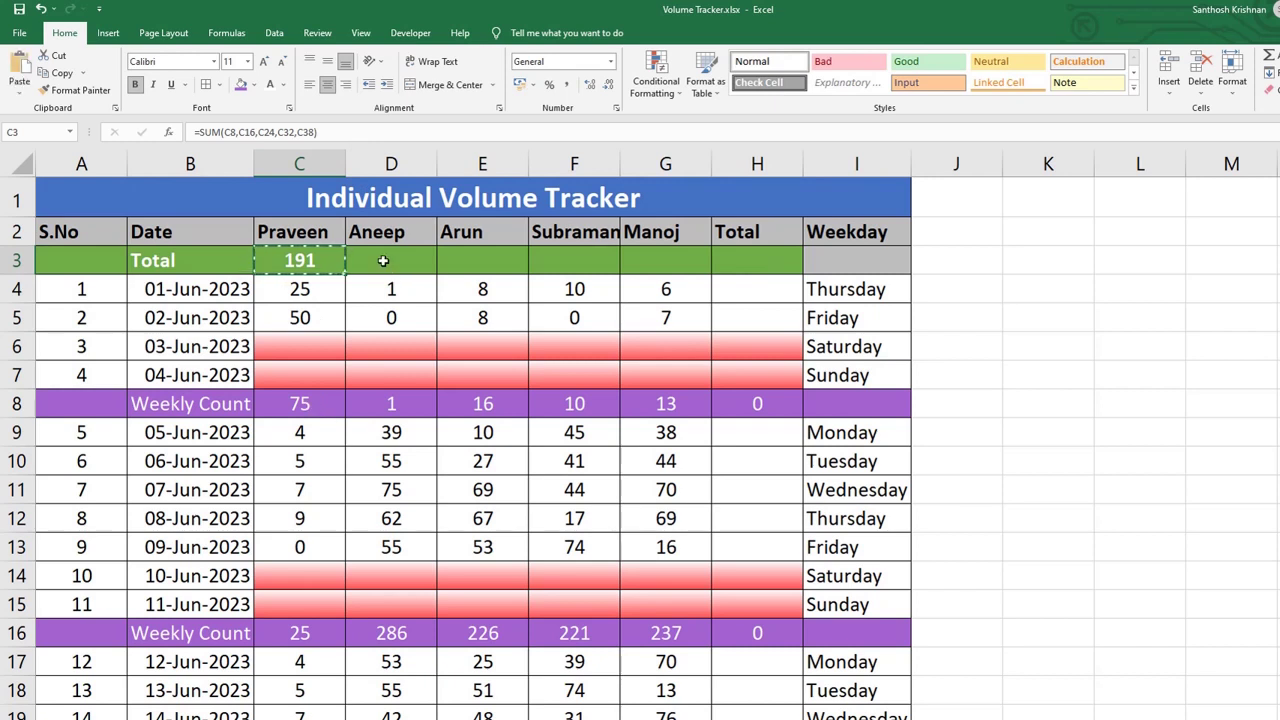
click(383, 260)
drag(383, 260, 737, 260)
key(ctrl+v)
key(Escape)
click(645, 260)
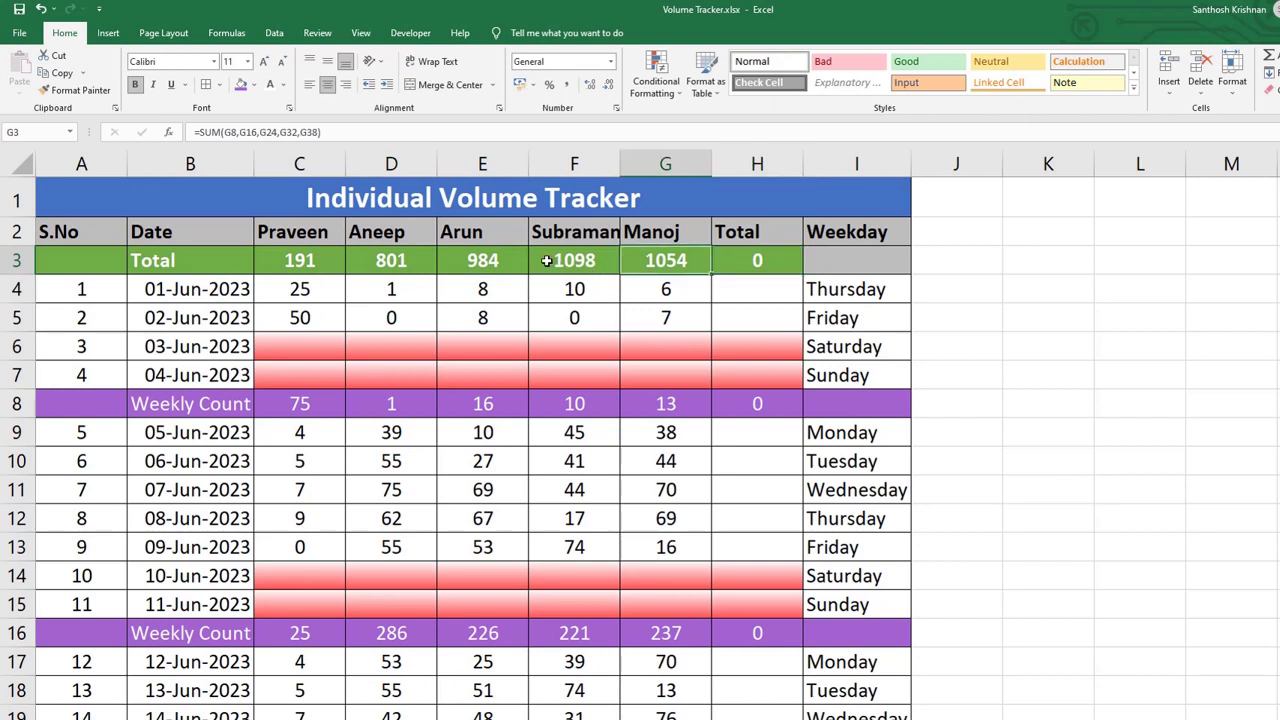
click(758, 259)
- Enter =SUM(C3:G3) in H3 for the overall grand total of 4128
key(ctrl+v)
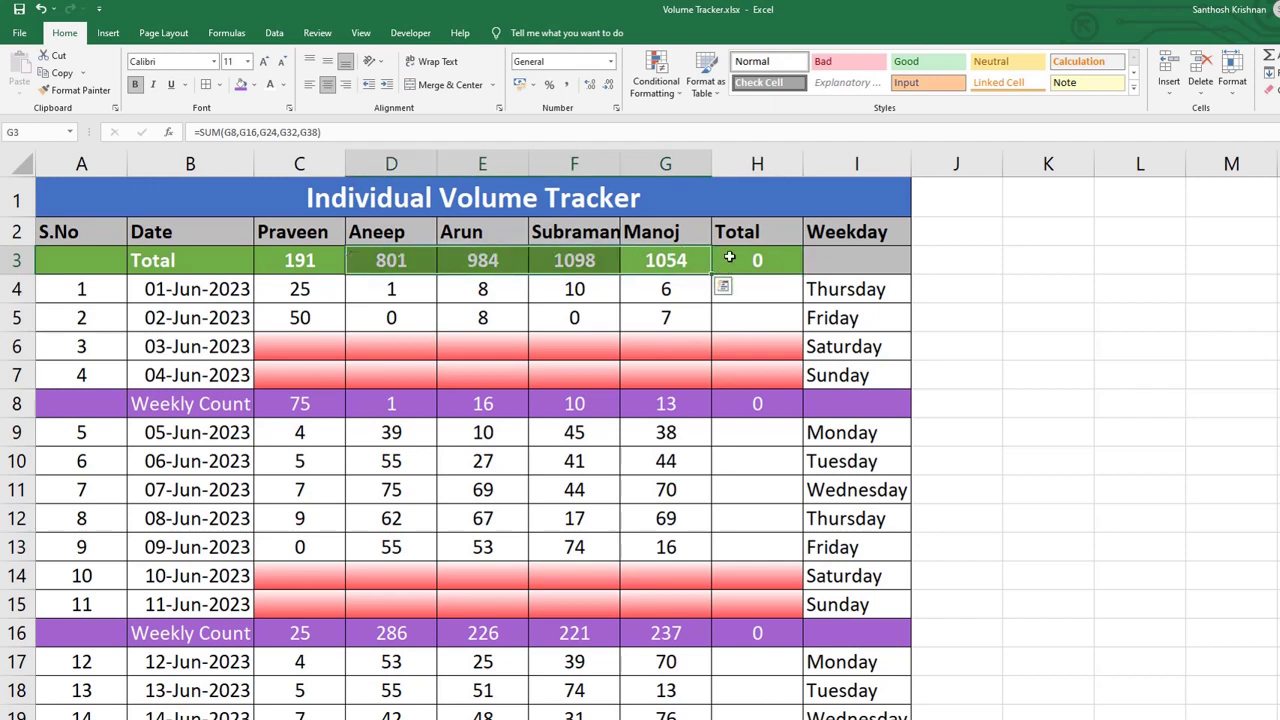
click(731, 259)
text(=S)
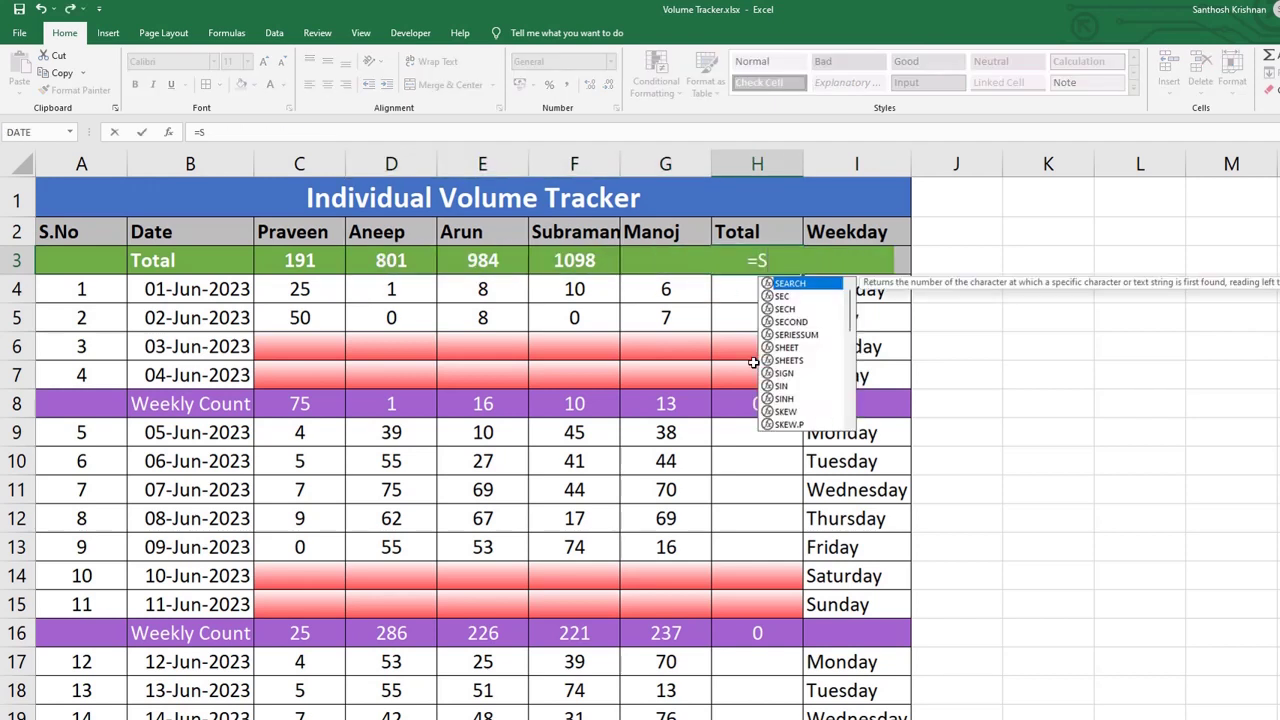
text(UM()
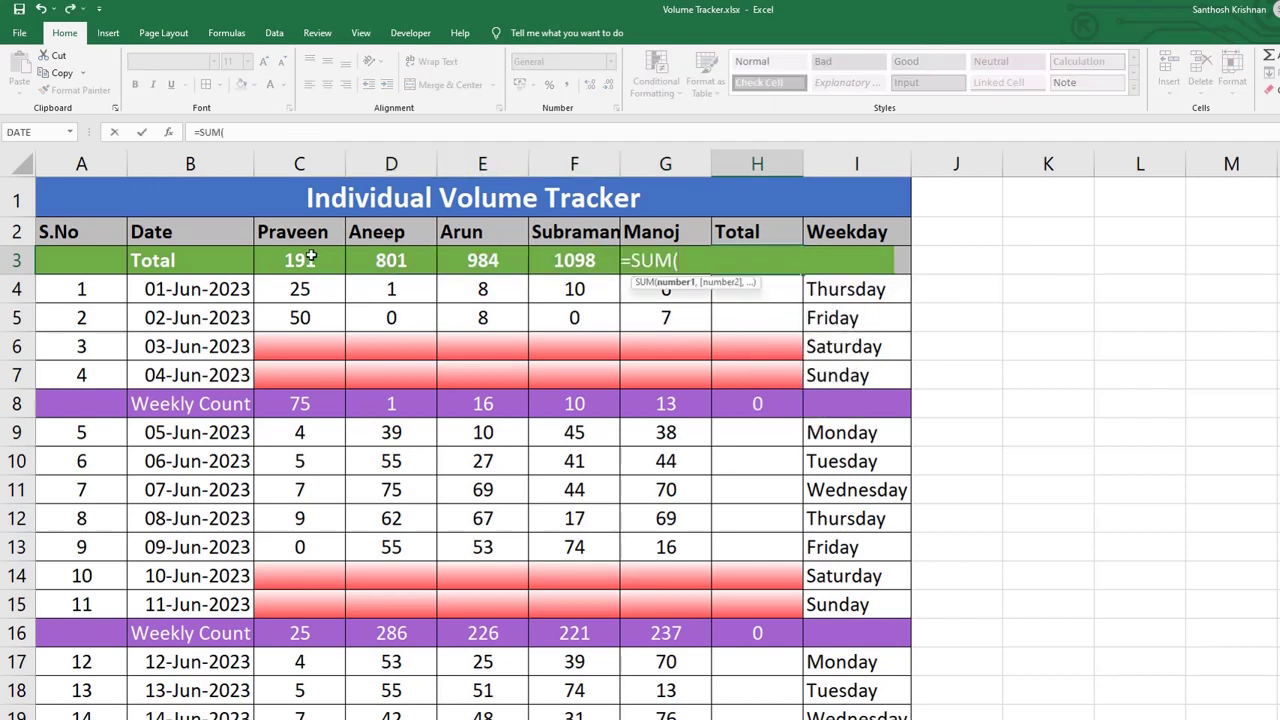
drag(311, 257, 632, 258)
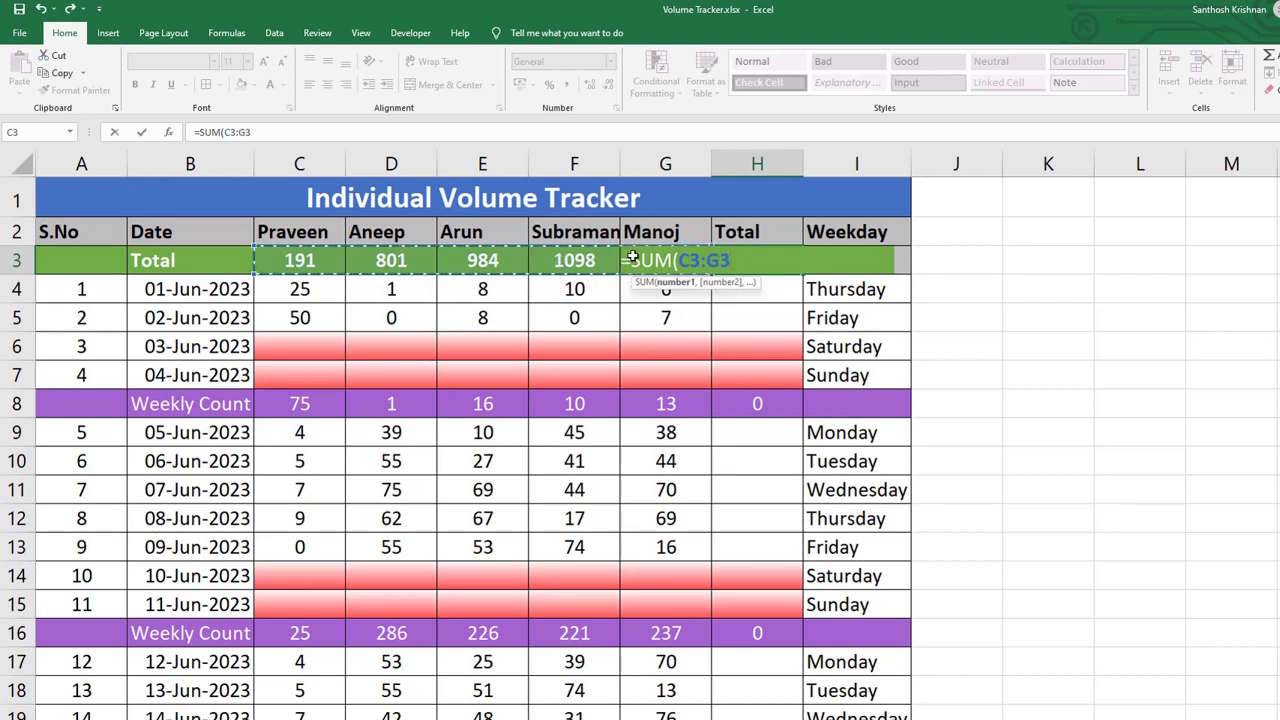
text())
key(Return)
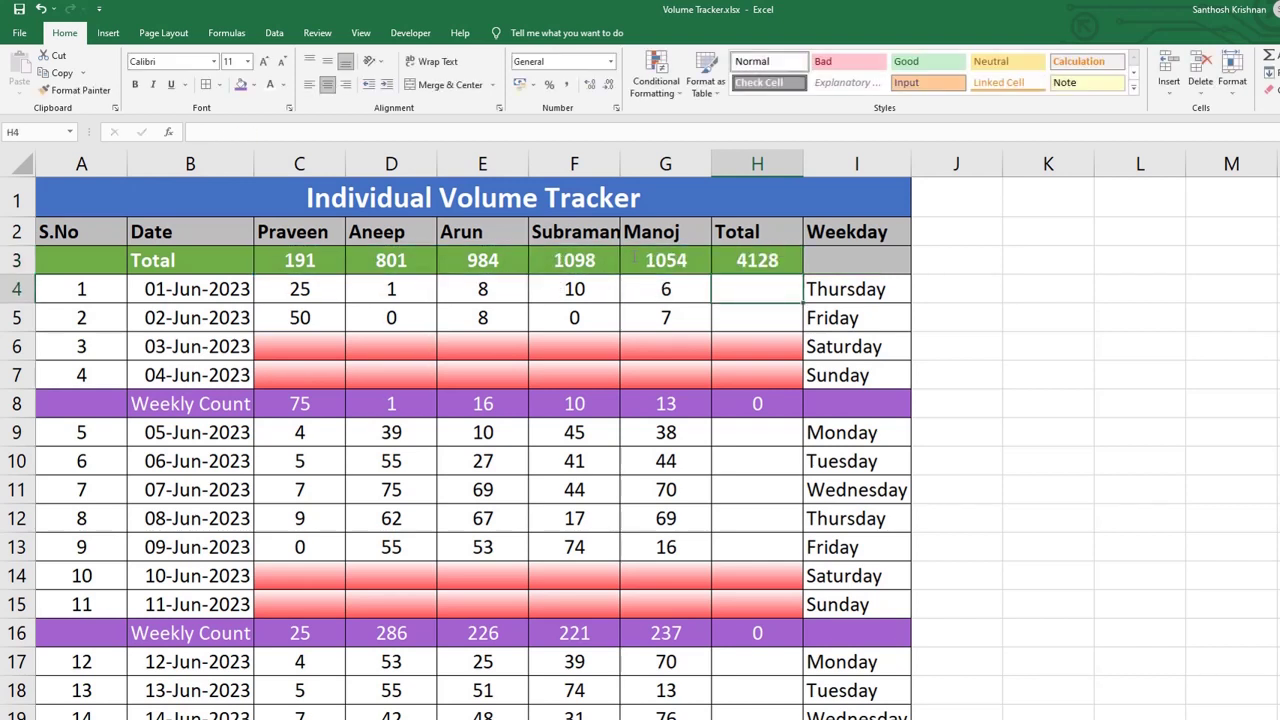
- Sum C4:G4 as the 01-Jun-2023 daily total and fill it down to 02-Jun-2023
text(=S)
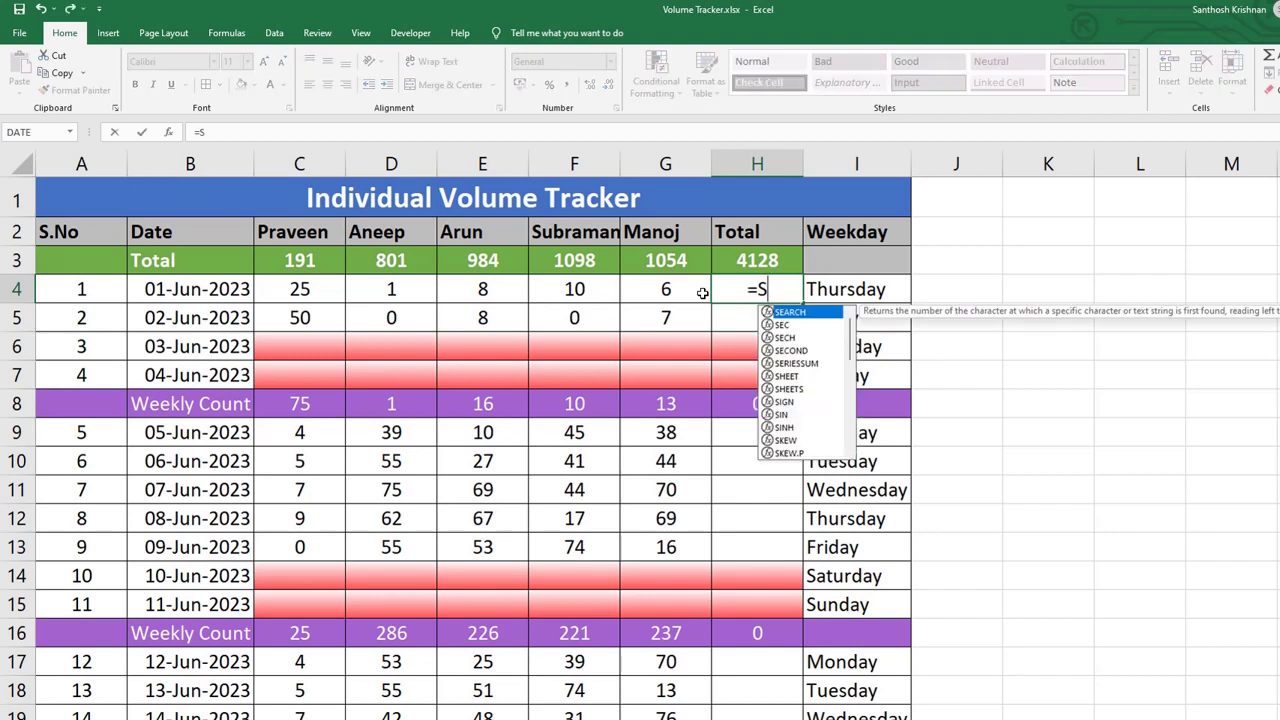
text(UM()
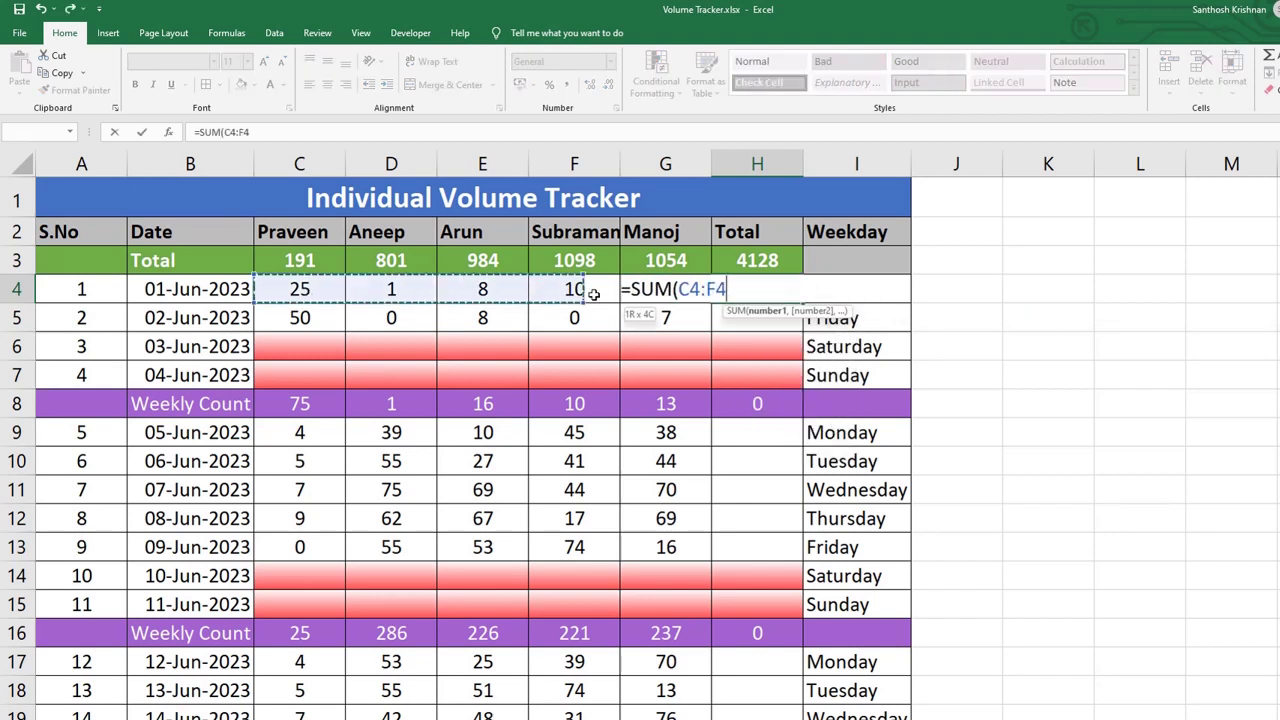
drag(308, 292, 650, 290)
text())
key(Return)
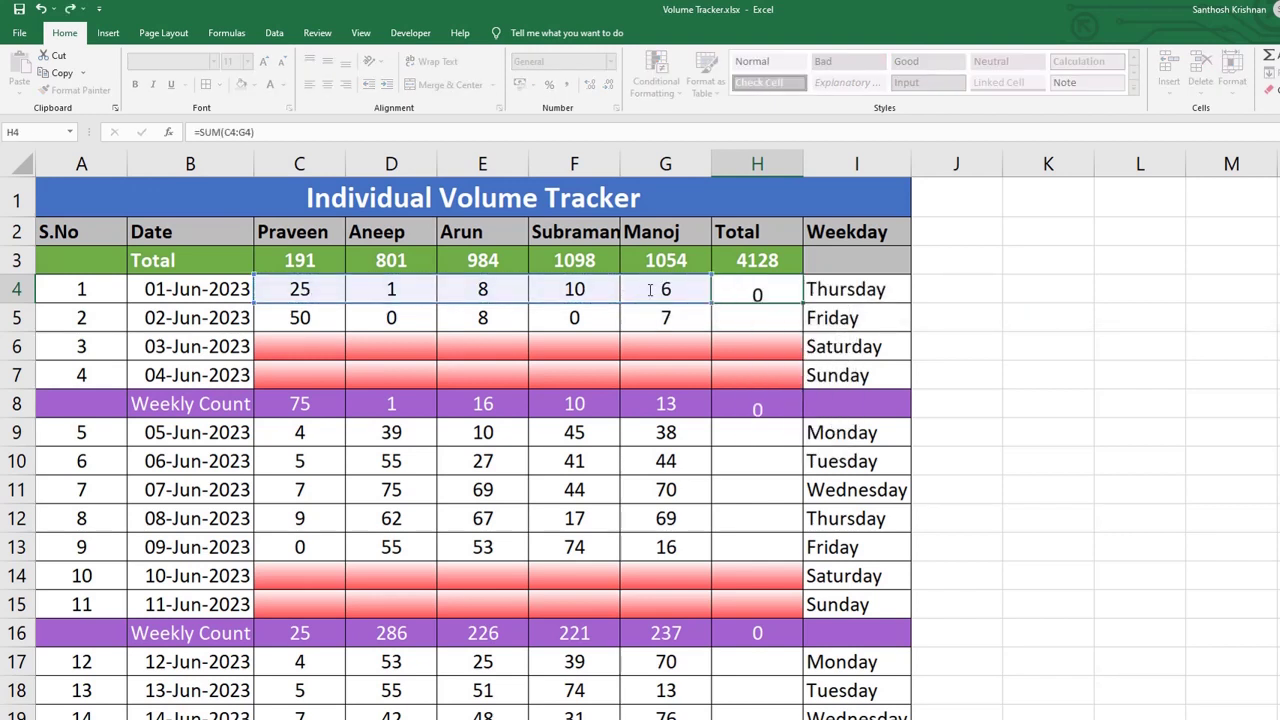
key(ctrl+d)
key(ctrl+c)
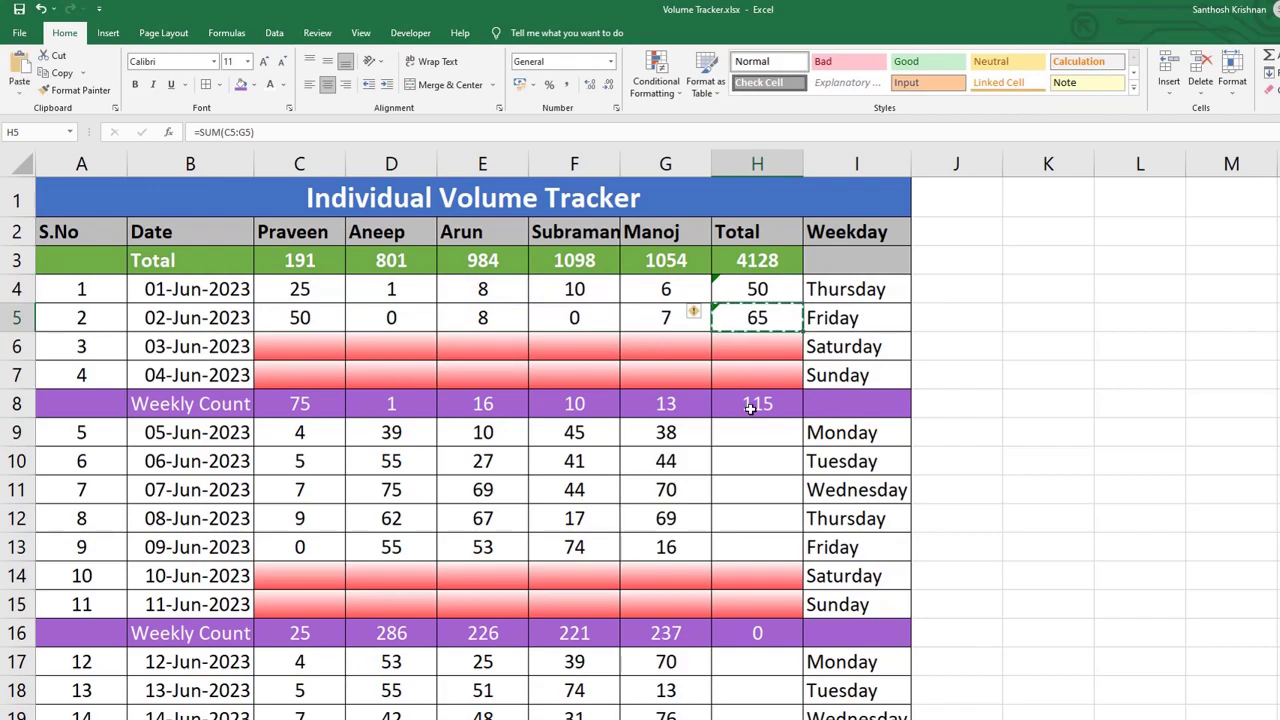
- Paste the daily total formula into the 5–9 June rows and the next week's weekdays
drag(757, 432, 759, 546)
key(ctrl+v)
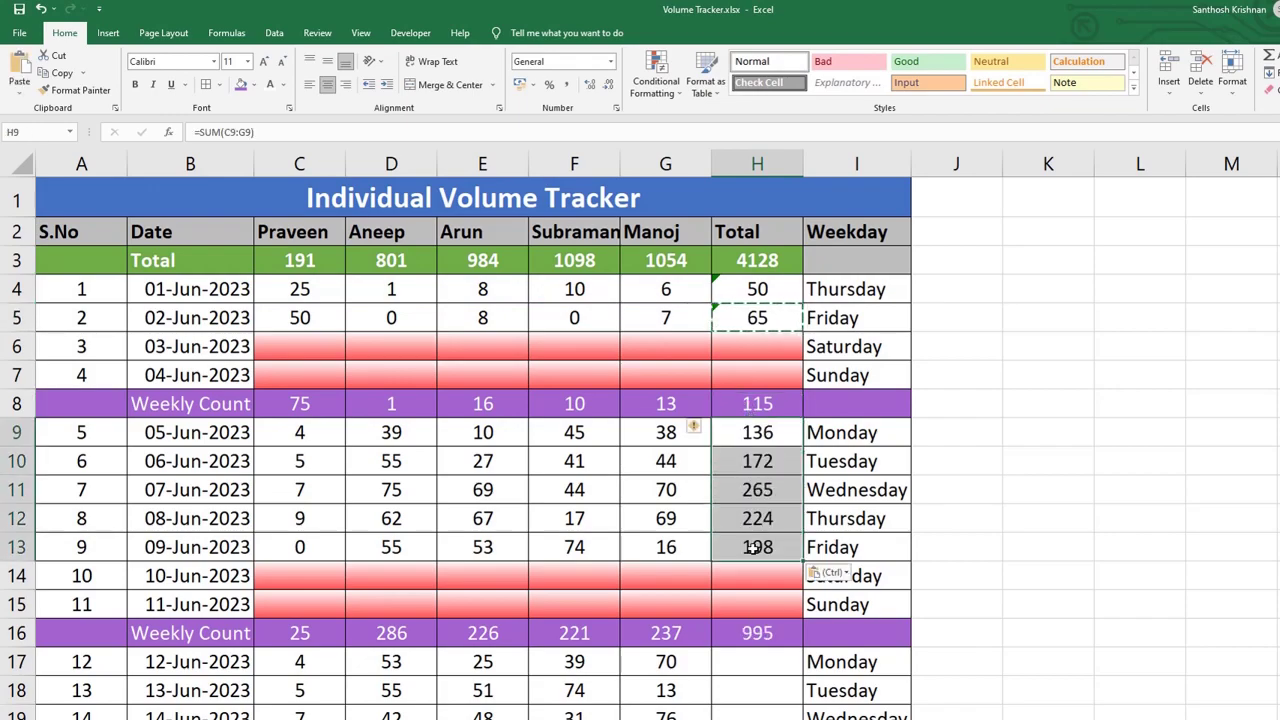
scroll(743, 531, down, 2)
drag(743, 489, 743, 617)
key(ctrl+v)
scroll(743, 600, down, 3)
drag(723, 429, 707, 540)
- Paste the daily SUM formula into the remaining weekday rows, giving 12–14 Jun totals 191, 198, 204
key(ctrl+v)
scroll(707, 540, down, 3)
drag(674, 349, 654, 454)
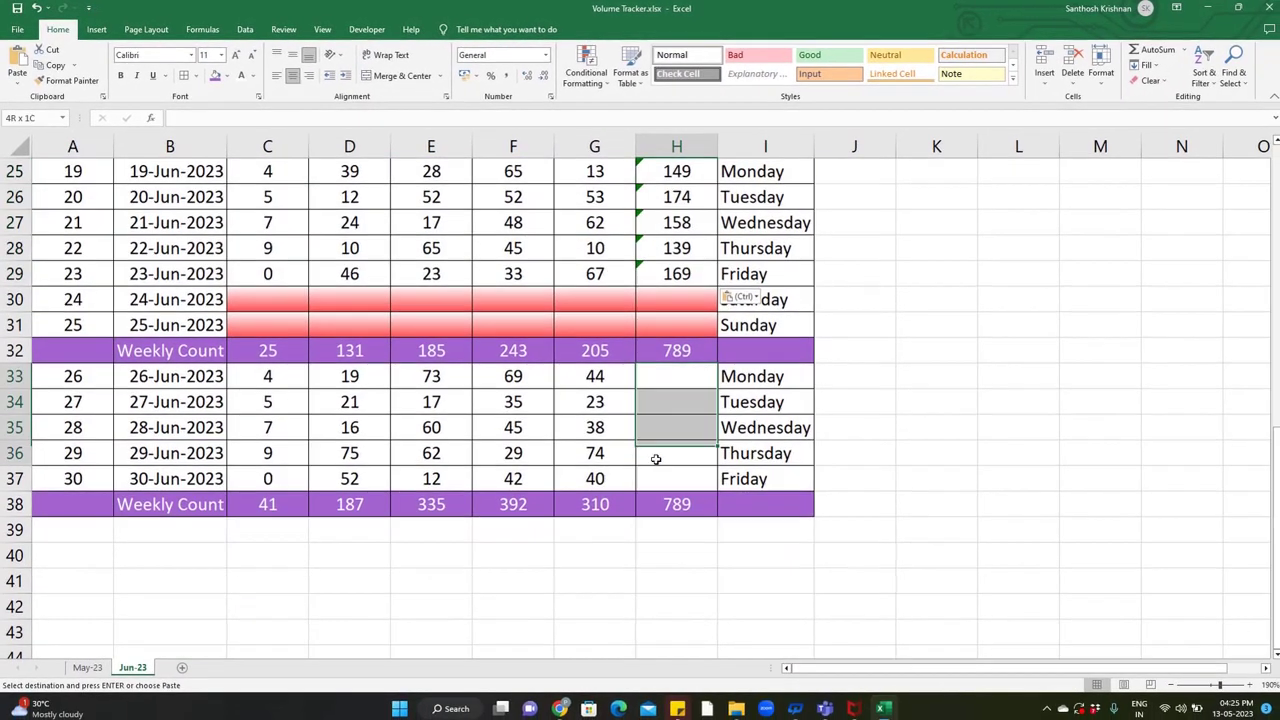
key(ctrl+v)
key(ctrl+Up)
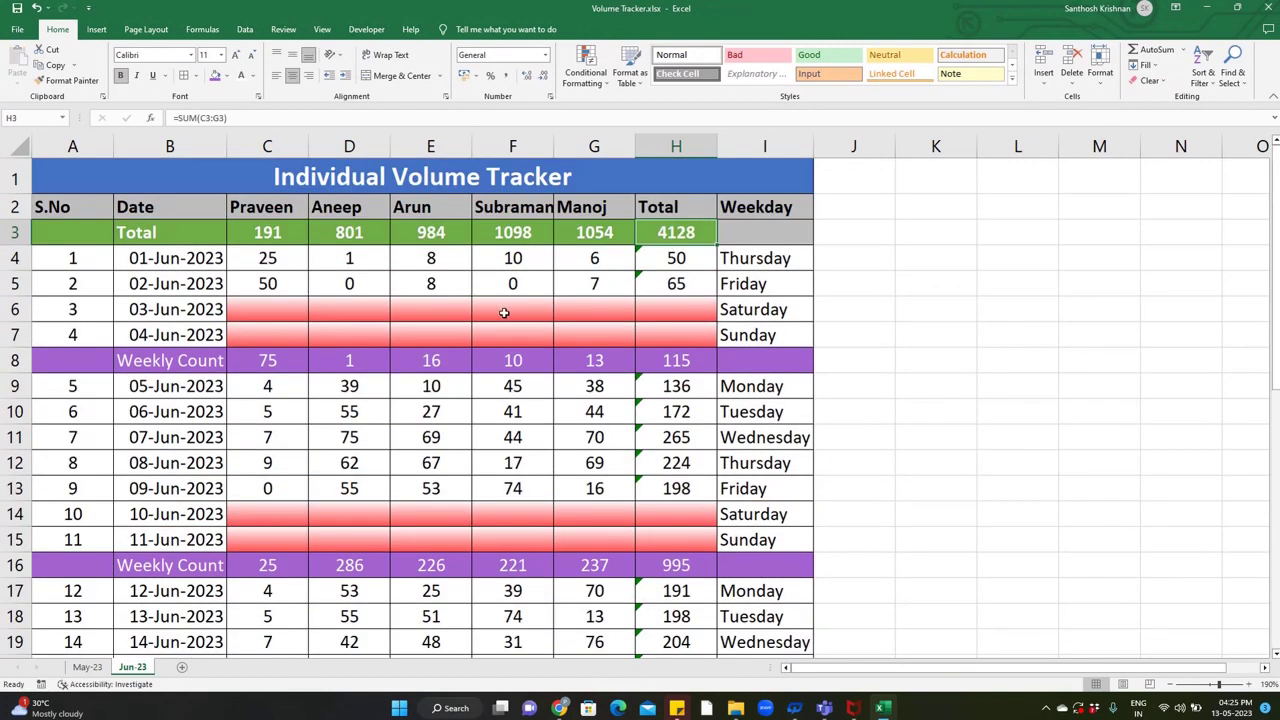